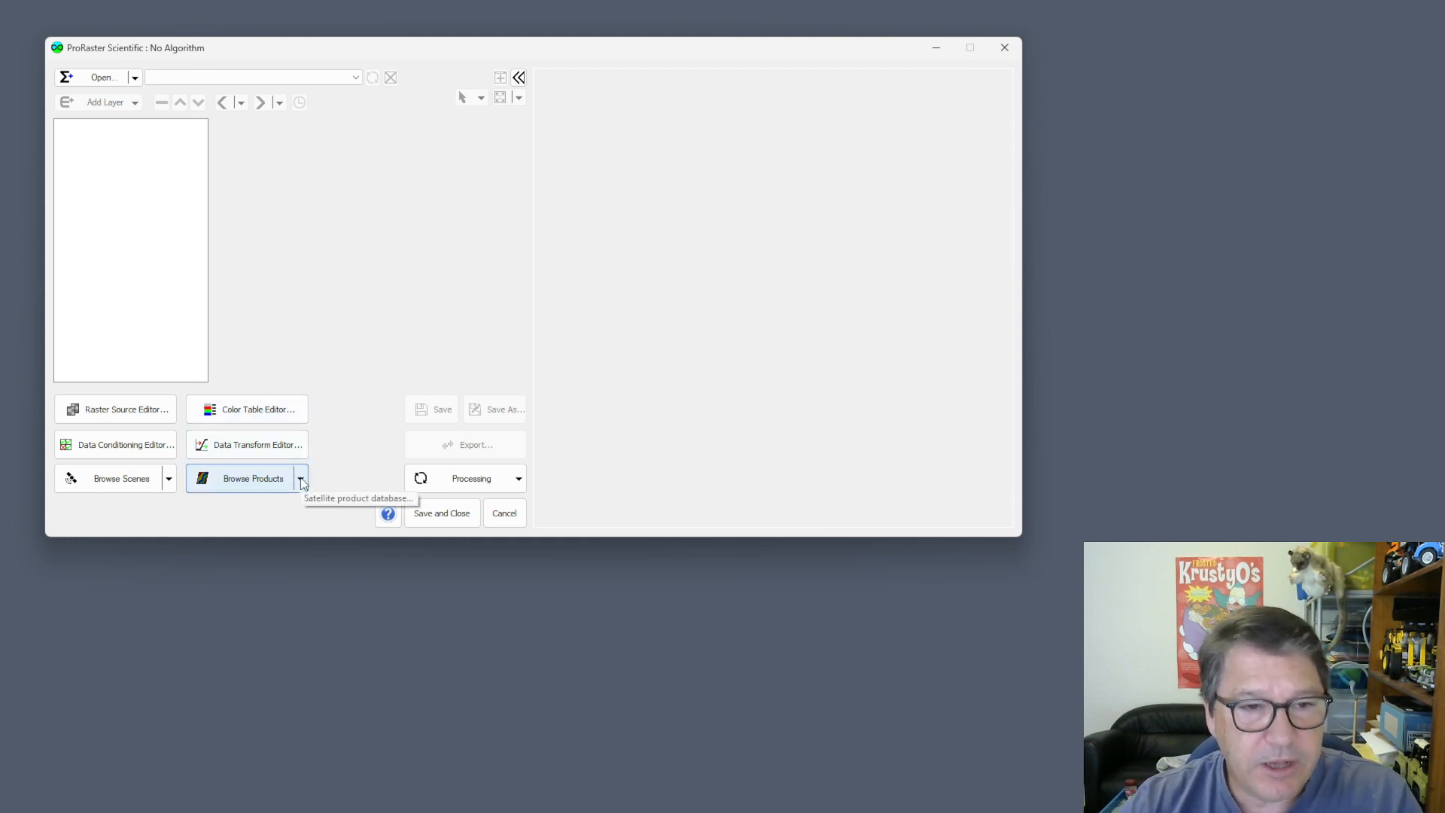
# - Start the Create Product Sequence Wizard and select the existing Murray 1 script
pyautogui.click(301, 480)
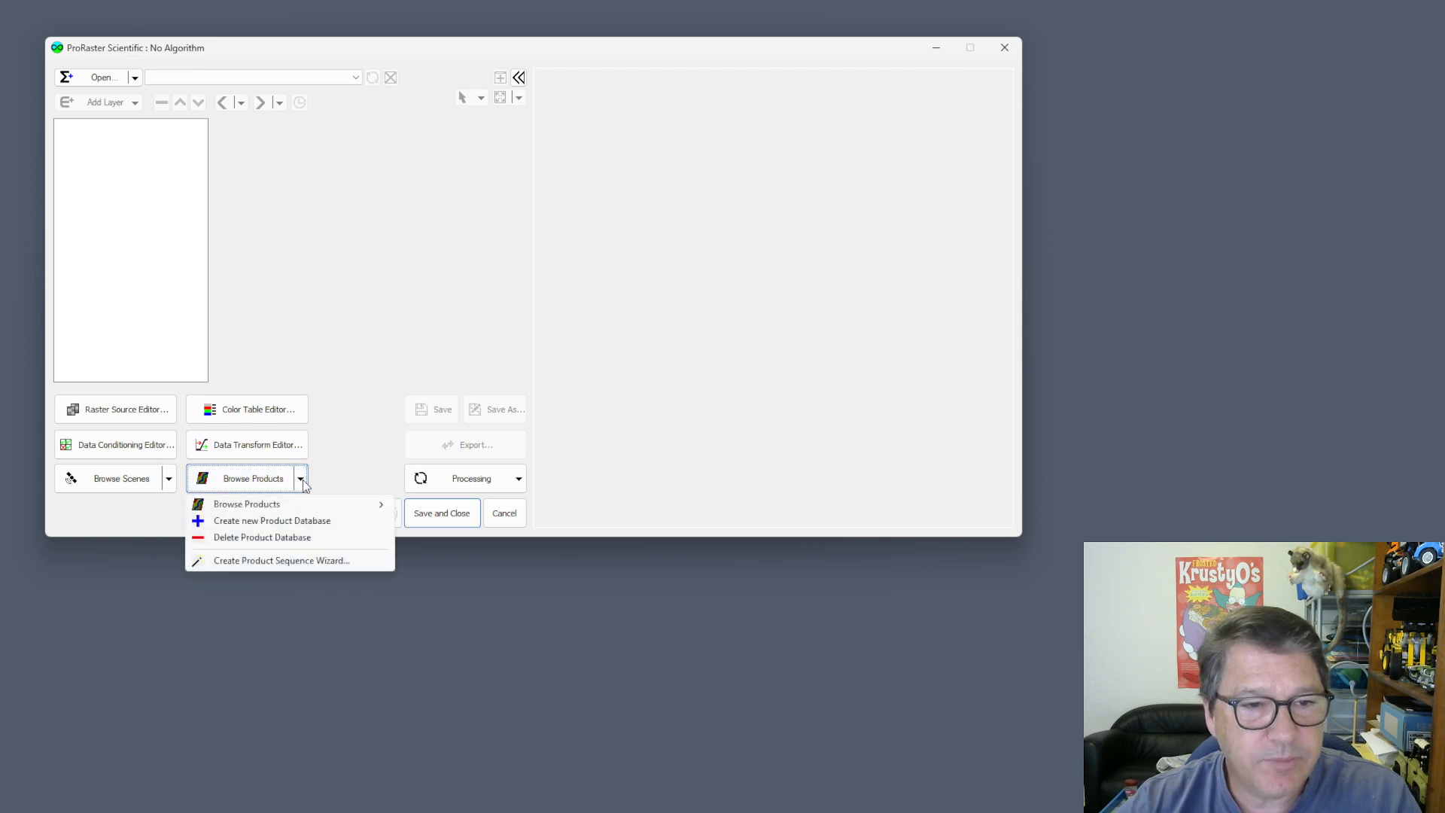
pyautogui.click(283, 564)
pyautogui.moveTo(575, 172); pyautogui.dragTo(598, 184)
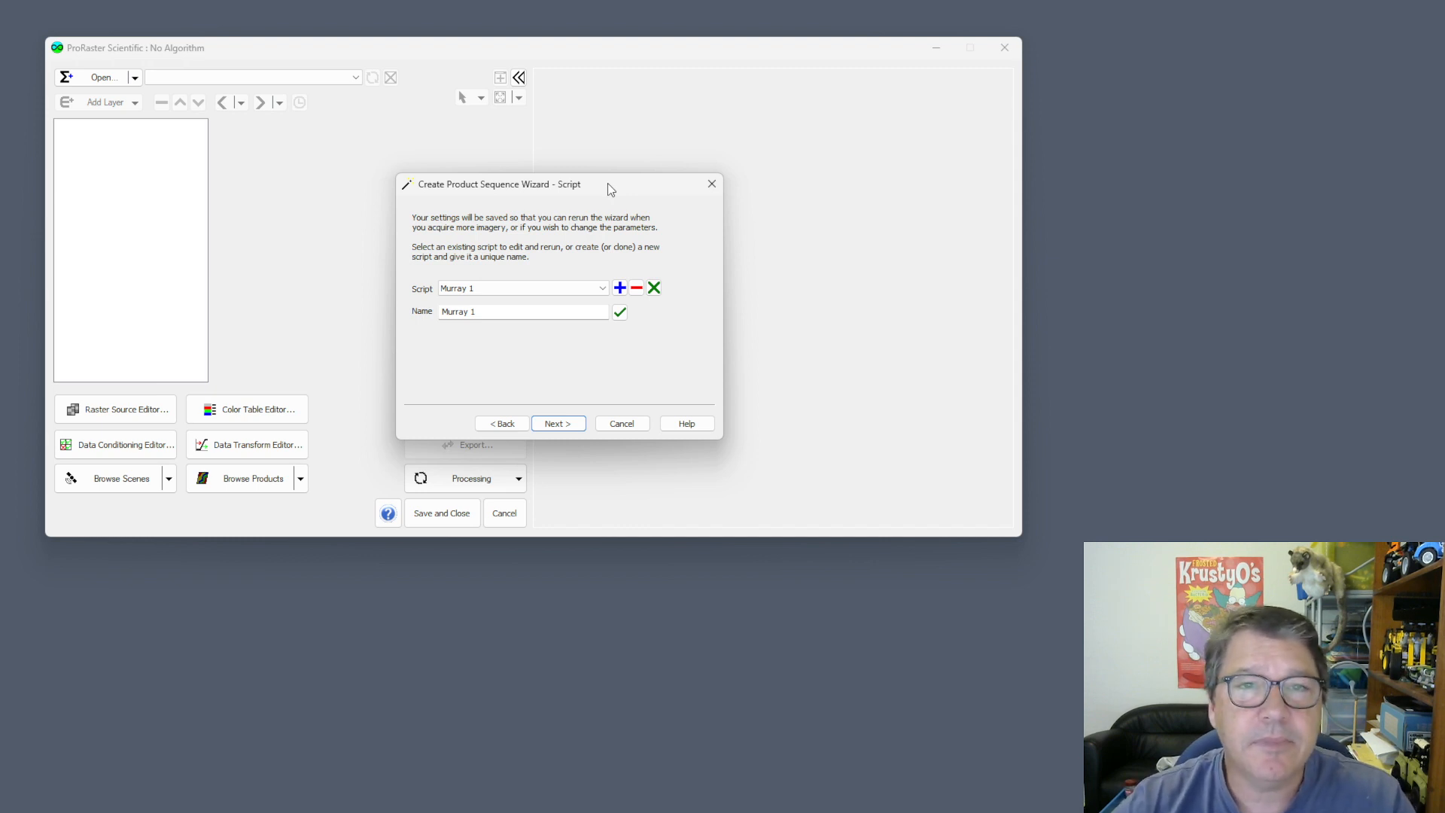
pyautogui.moveTo(607, 183); pyautogui.dragTo(617, 173)
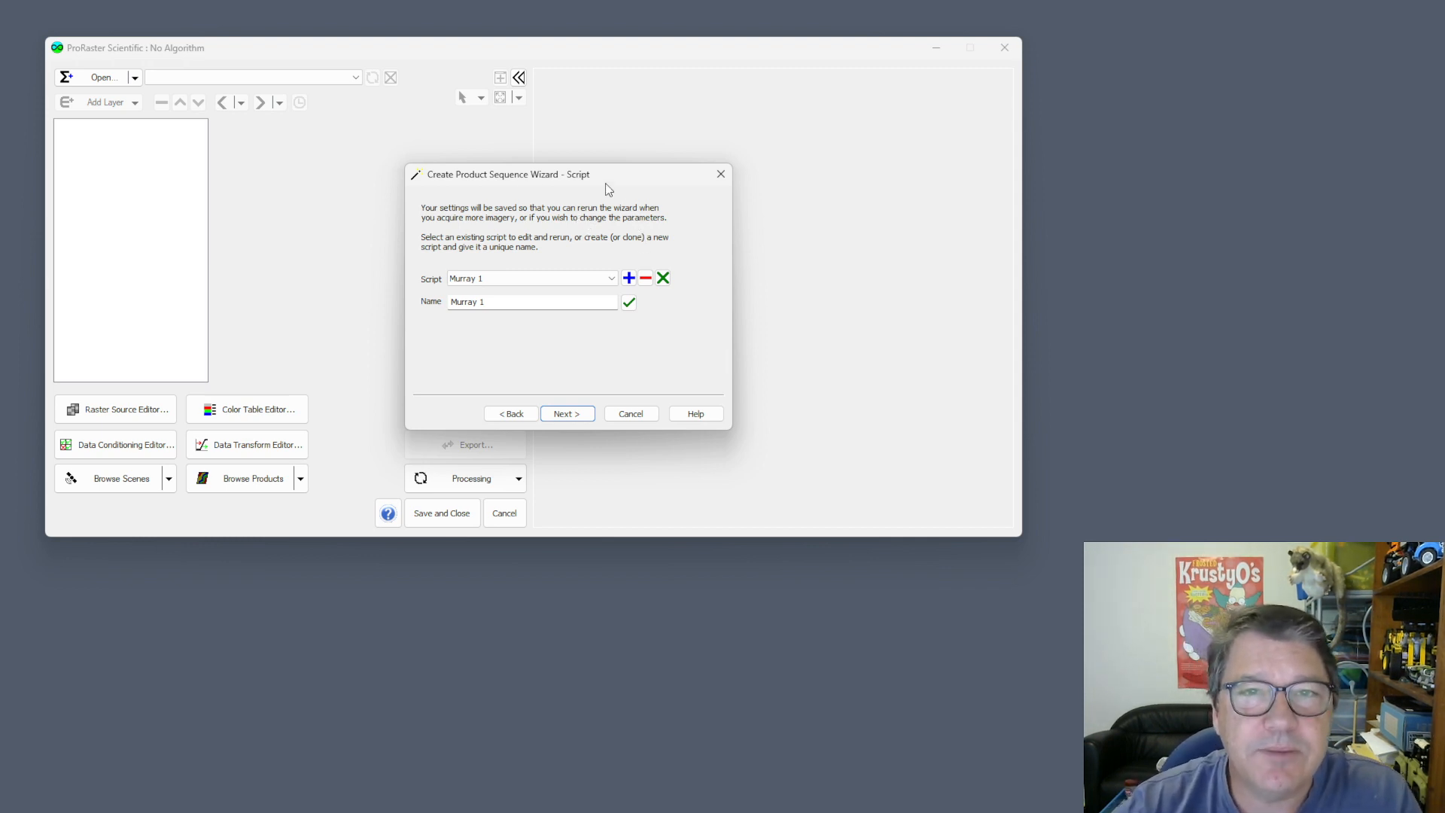
pyautogui.moveTo(598, 174); pyautogui.dragTo(635, 179)
pyautogui.click(649, 285)
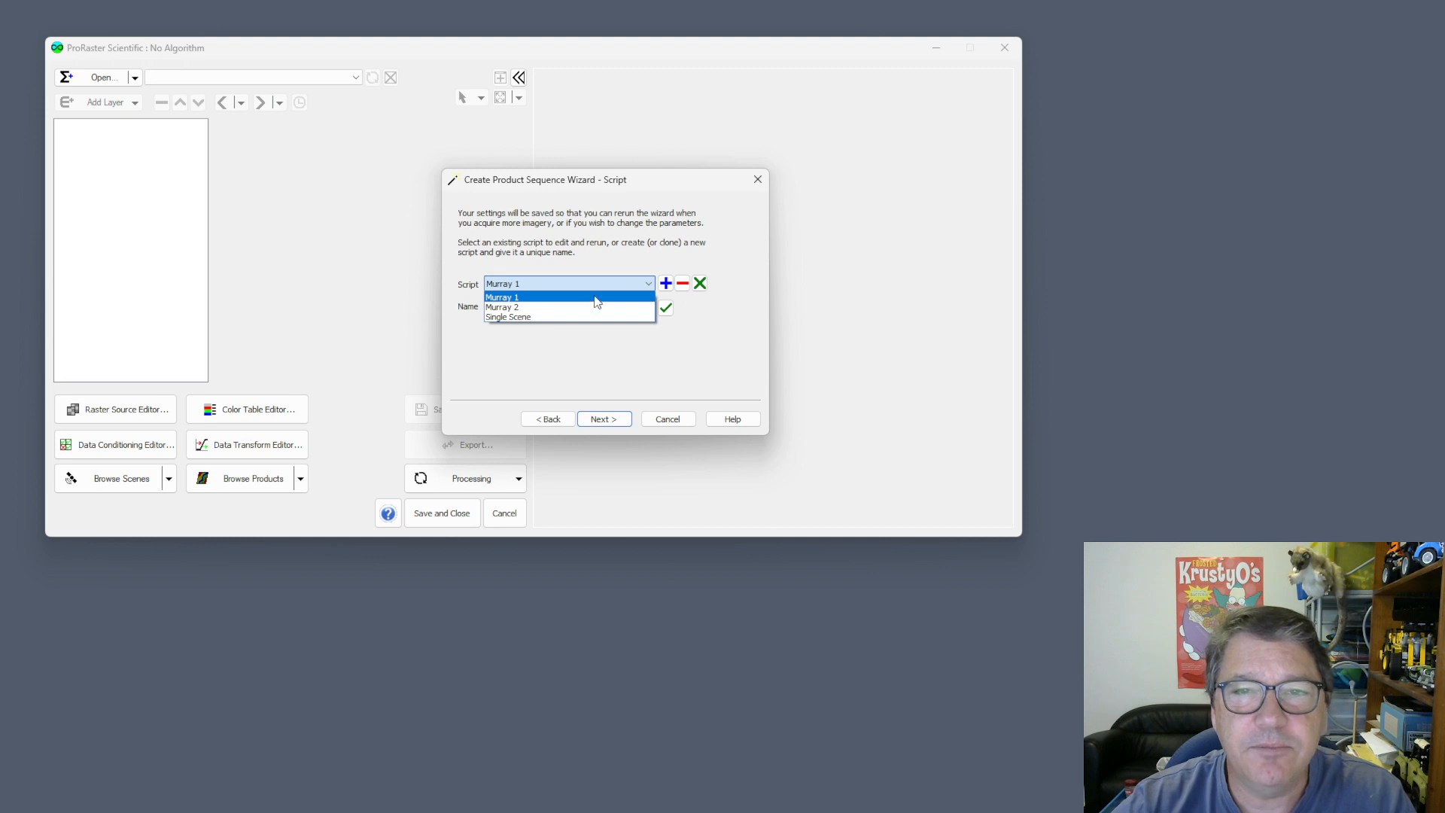
pyautogui.click(595, 299)
# - Create a new wizard script named Murray 12 and delete it again
pyautogui.click(666, 288)
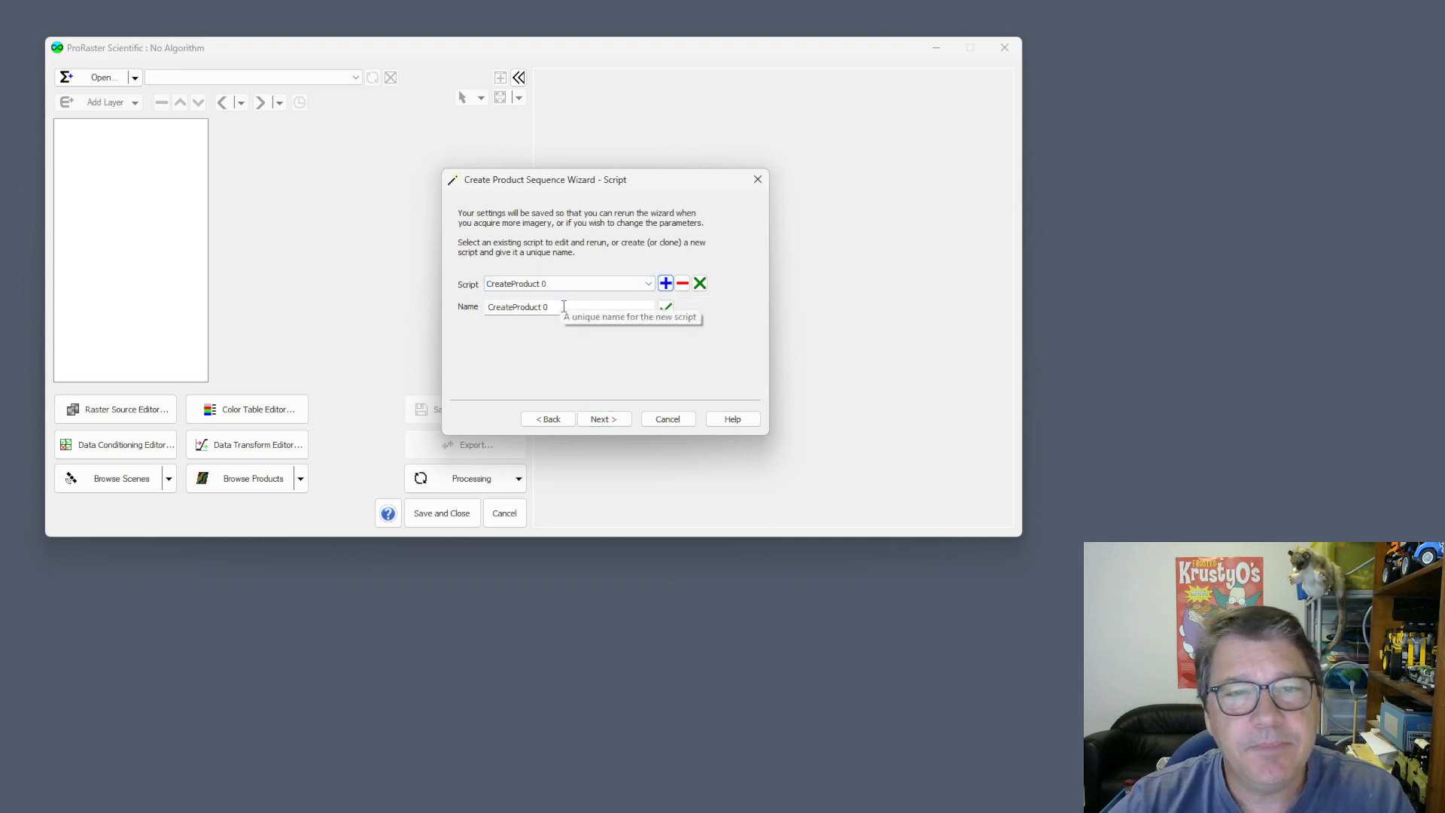
pyautogui.moveTo(569, 306); pyautogui.dragTo(449, 304)
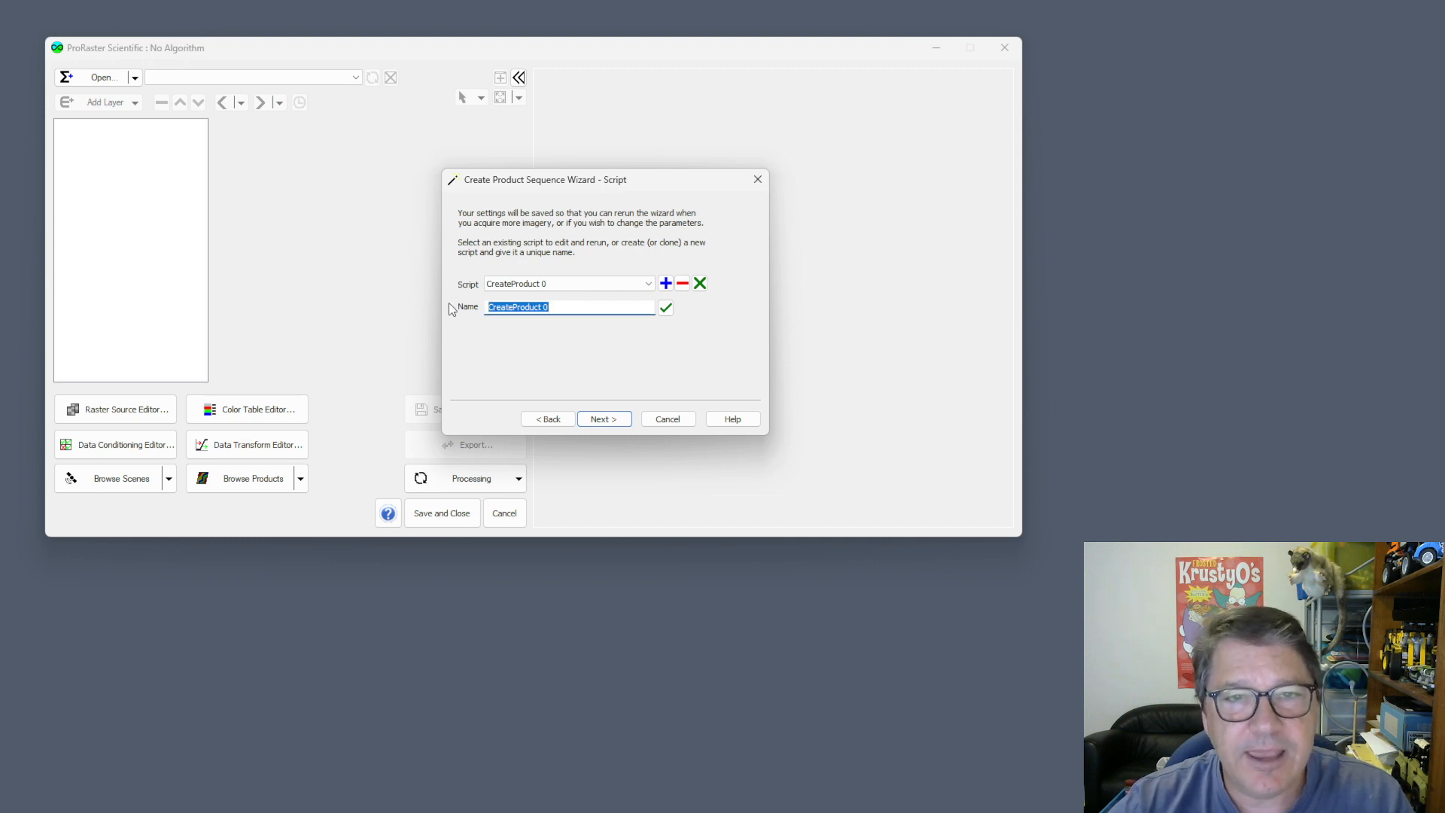
pyautogui.write('Murray')
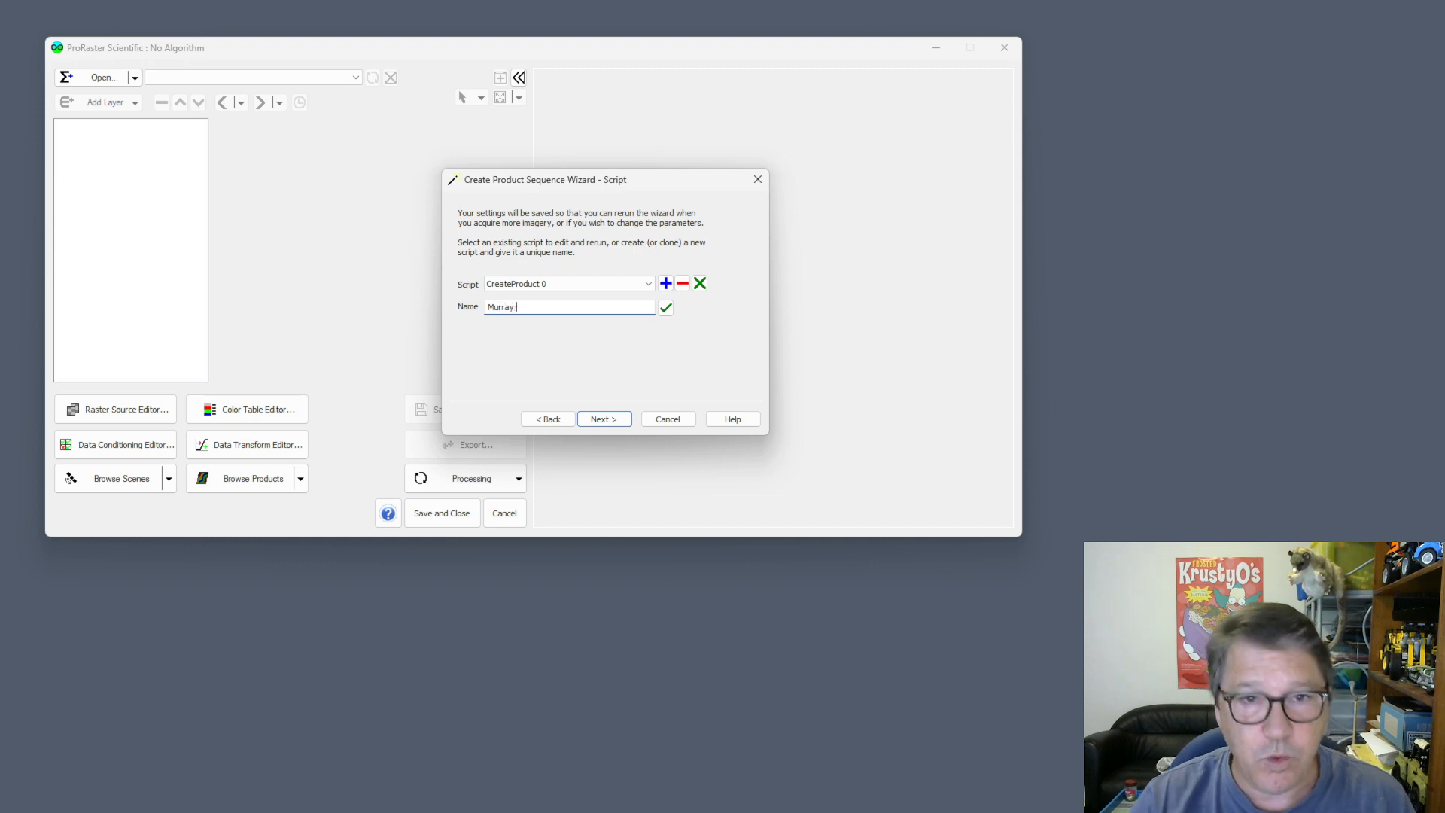
pyautogui.write(' 1')
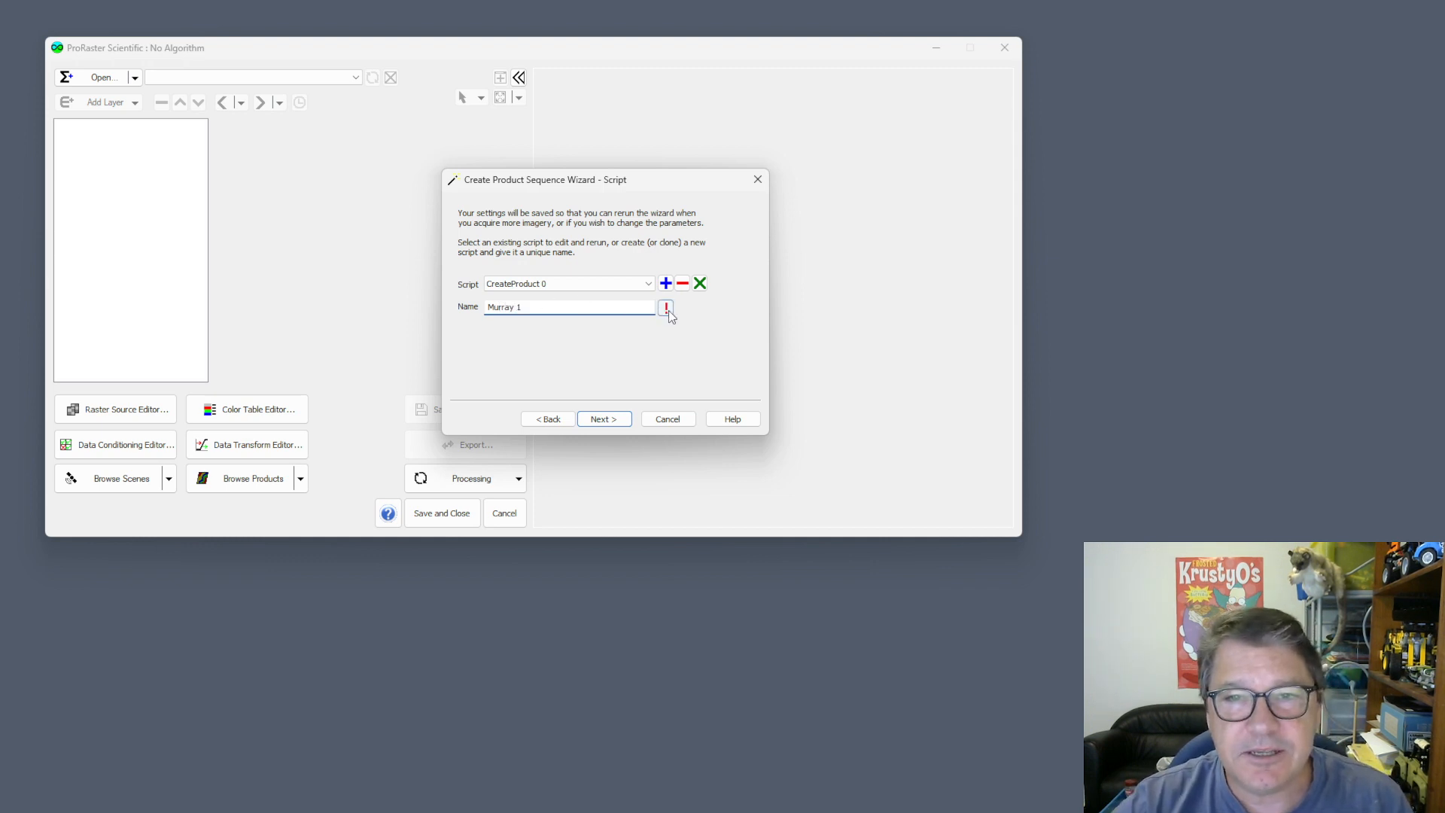
pyautogui.moveTo(667, 311)
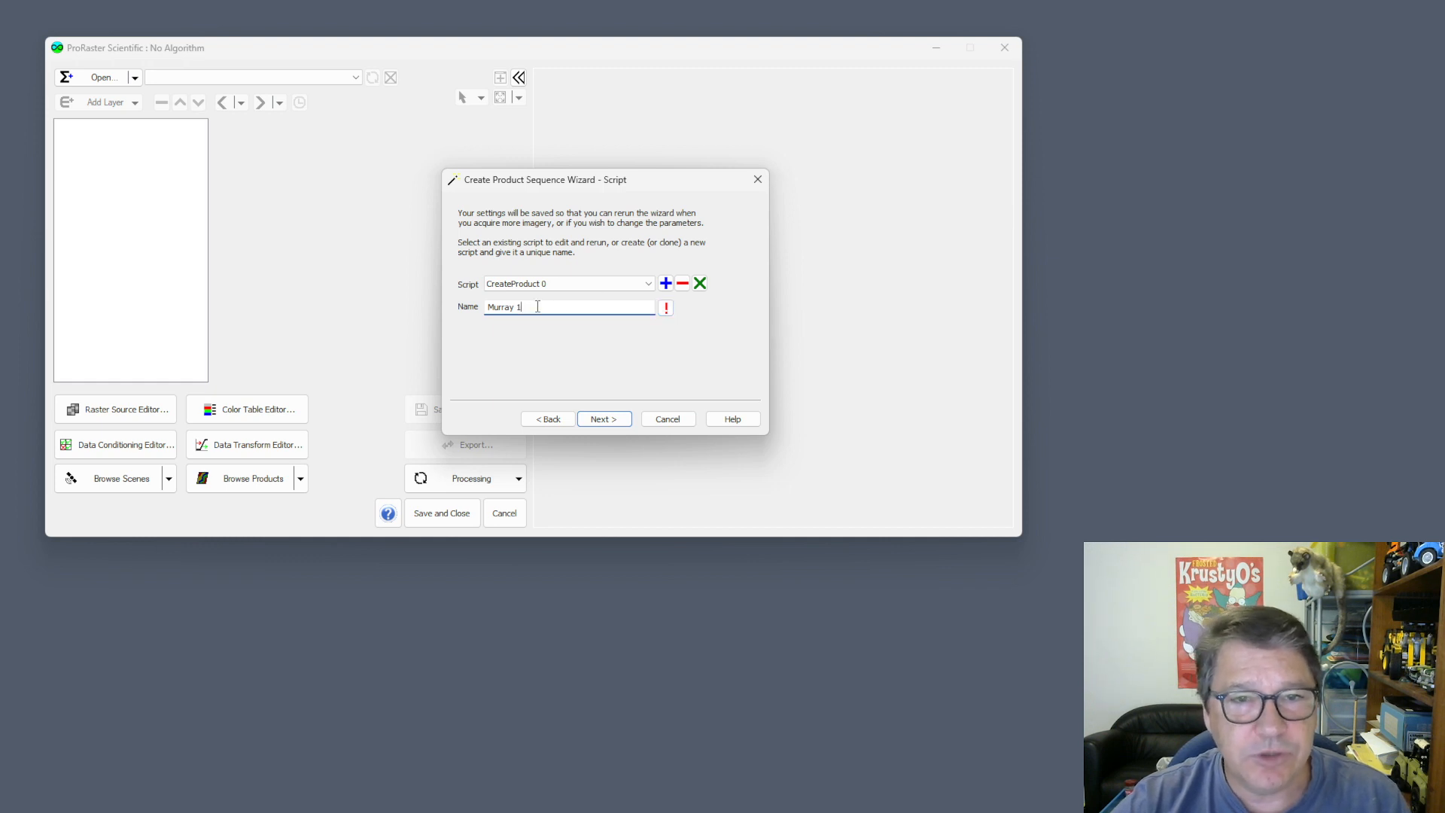
pyautogui.write('2')
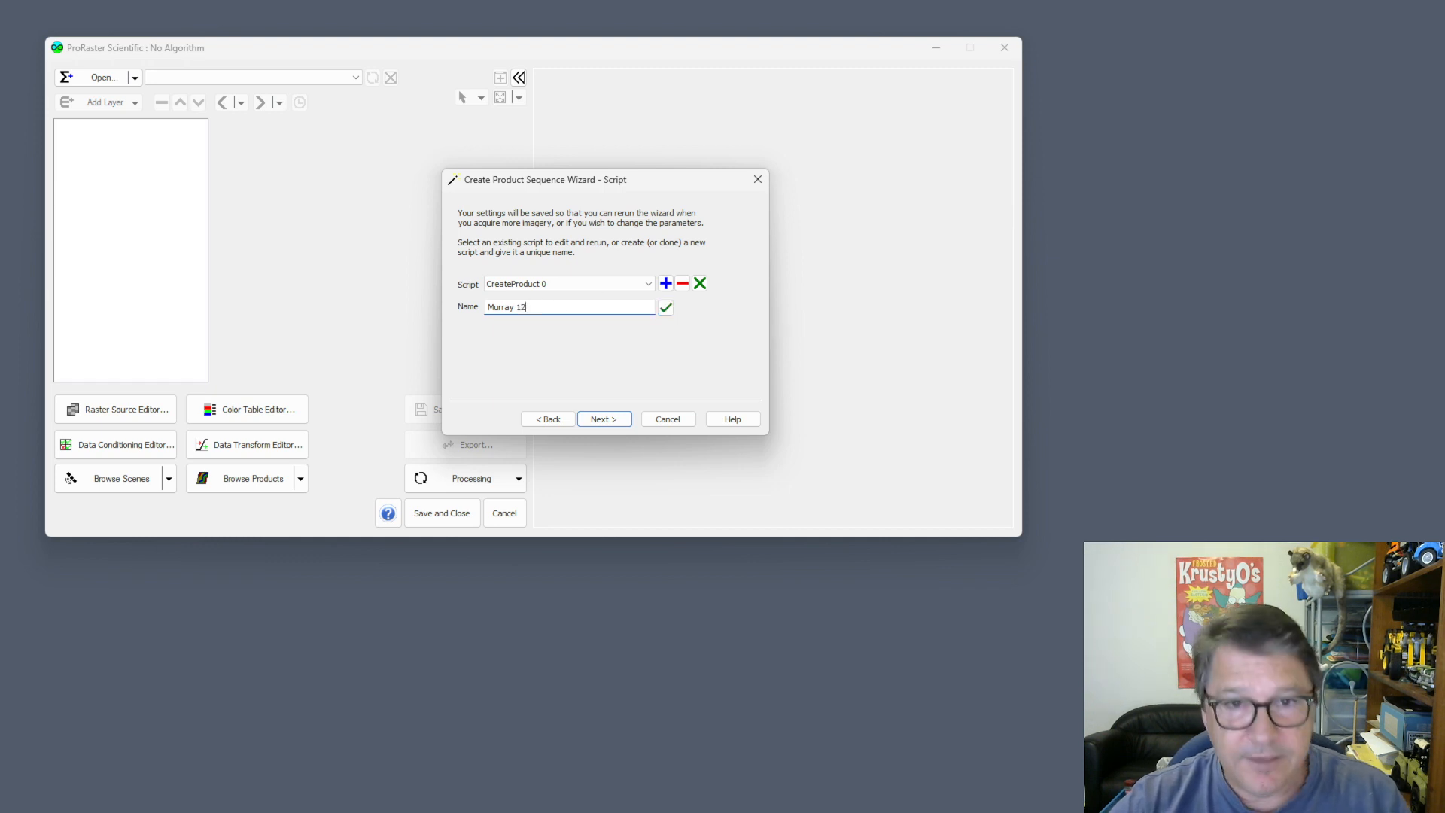
pyautogui.click(666, 308)
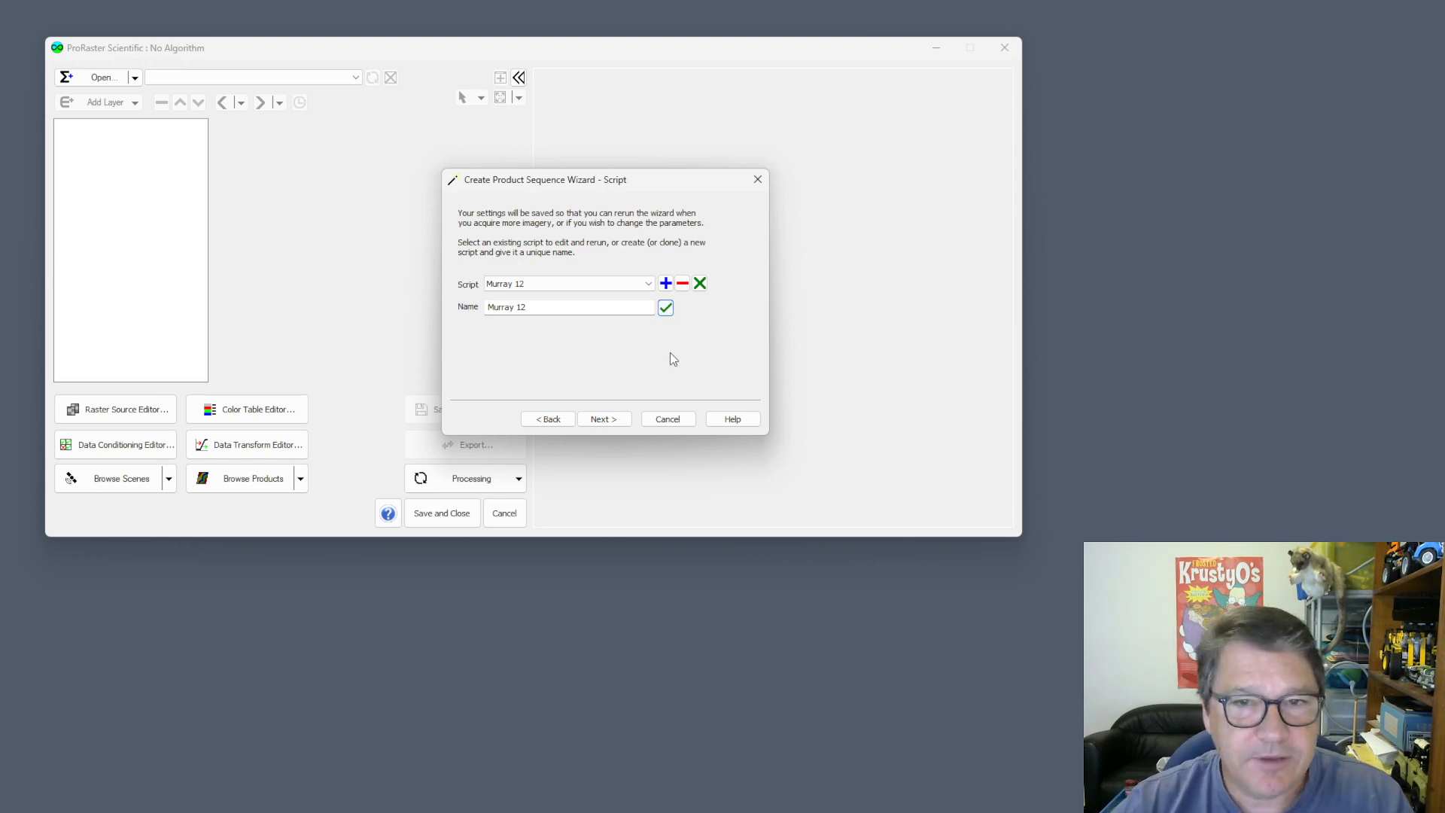
pyautogui.click(683, 283)
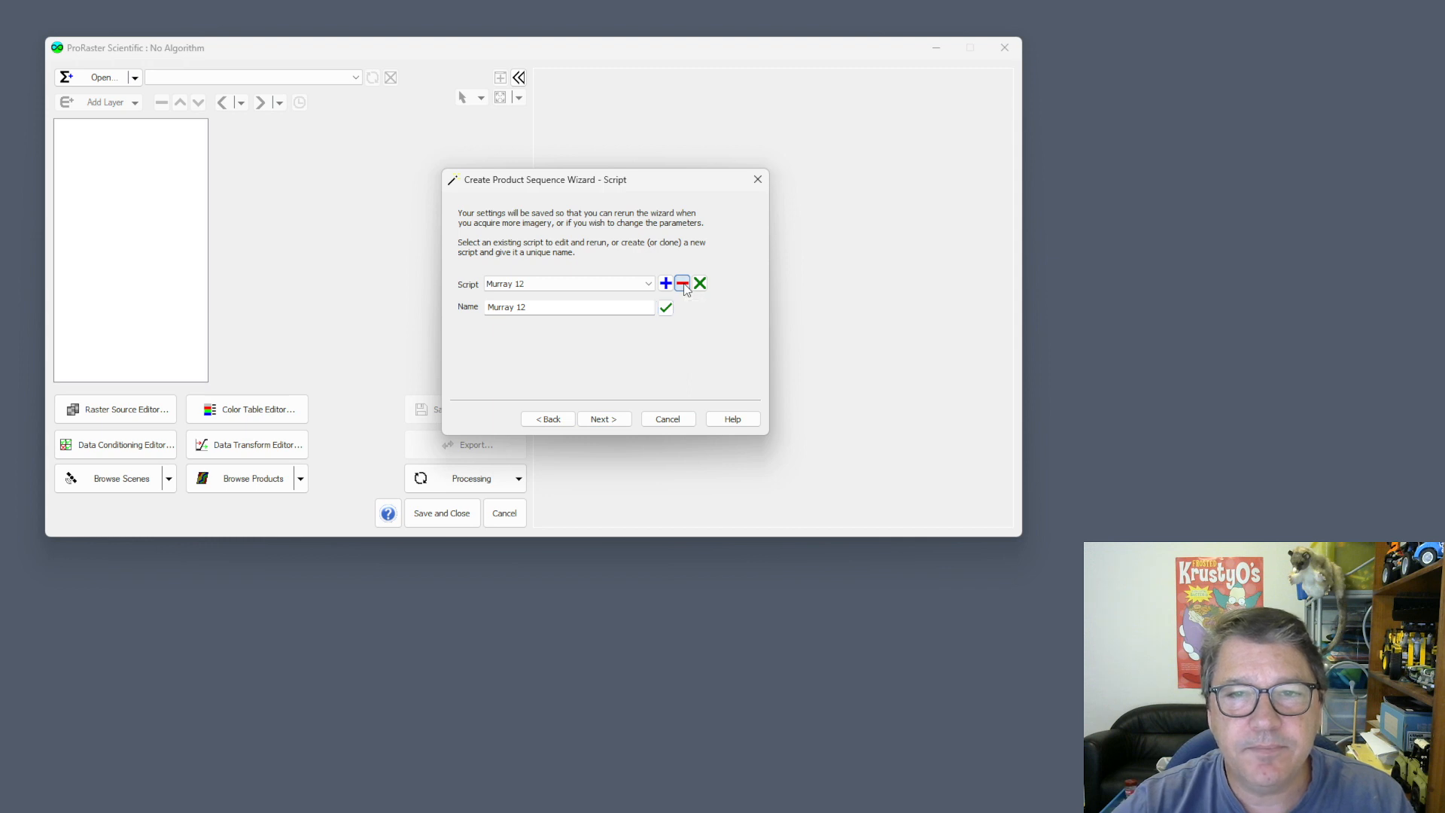
# - Clone the Murray 2 script, name the copy Murray 3, and cancel the wizard
pyautogui.click(616, 288)
pyautogui.click(536, 307)
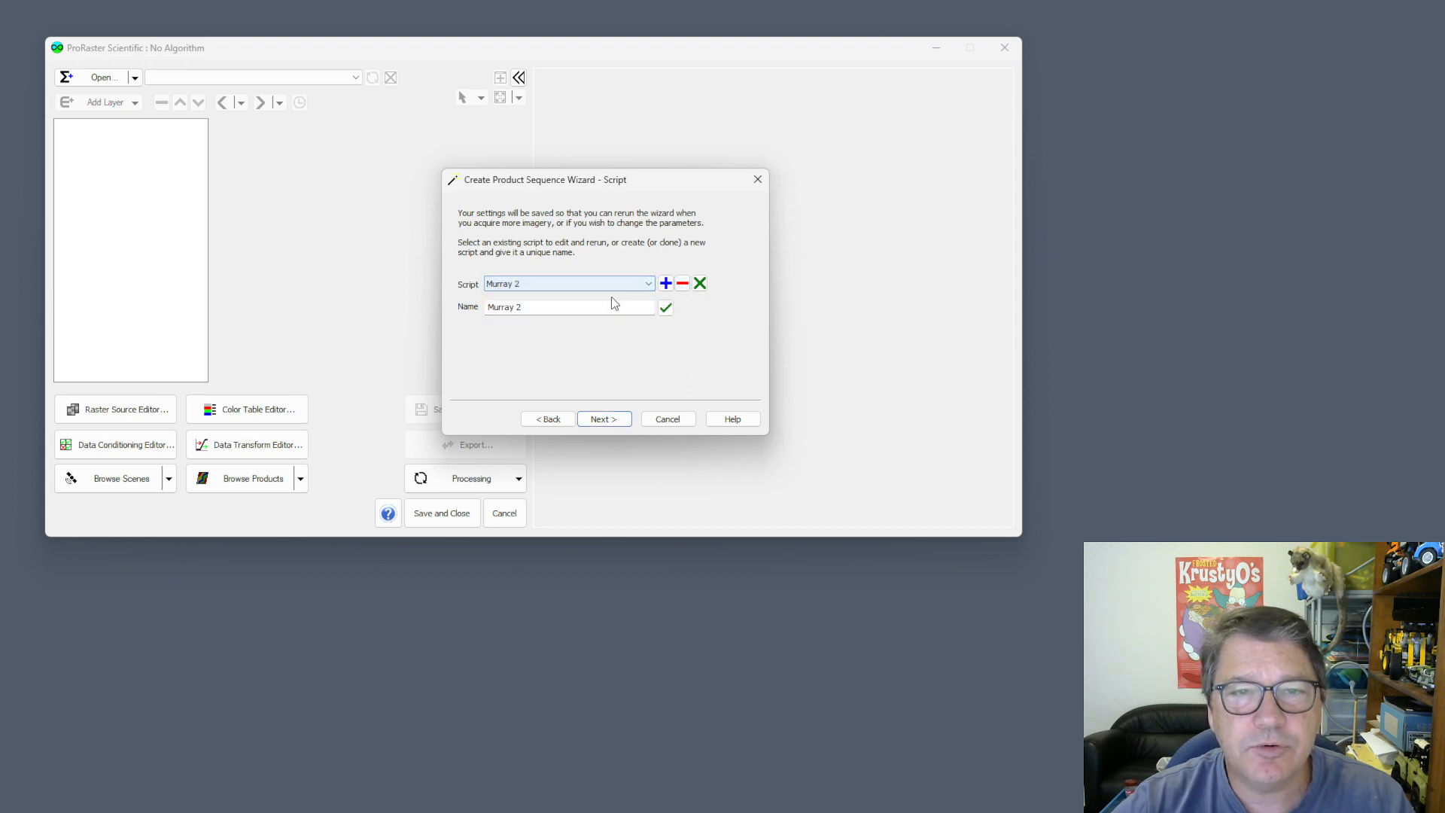
pyautogui.click(699, 283)
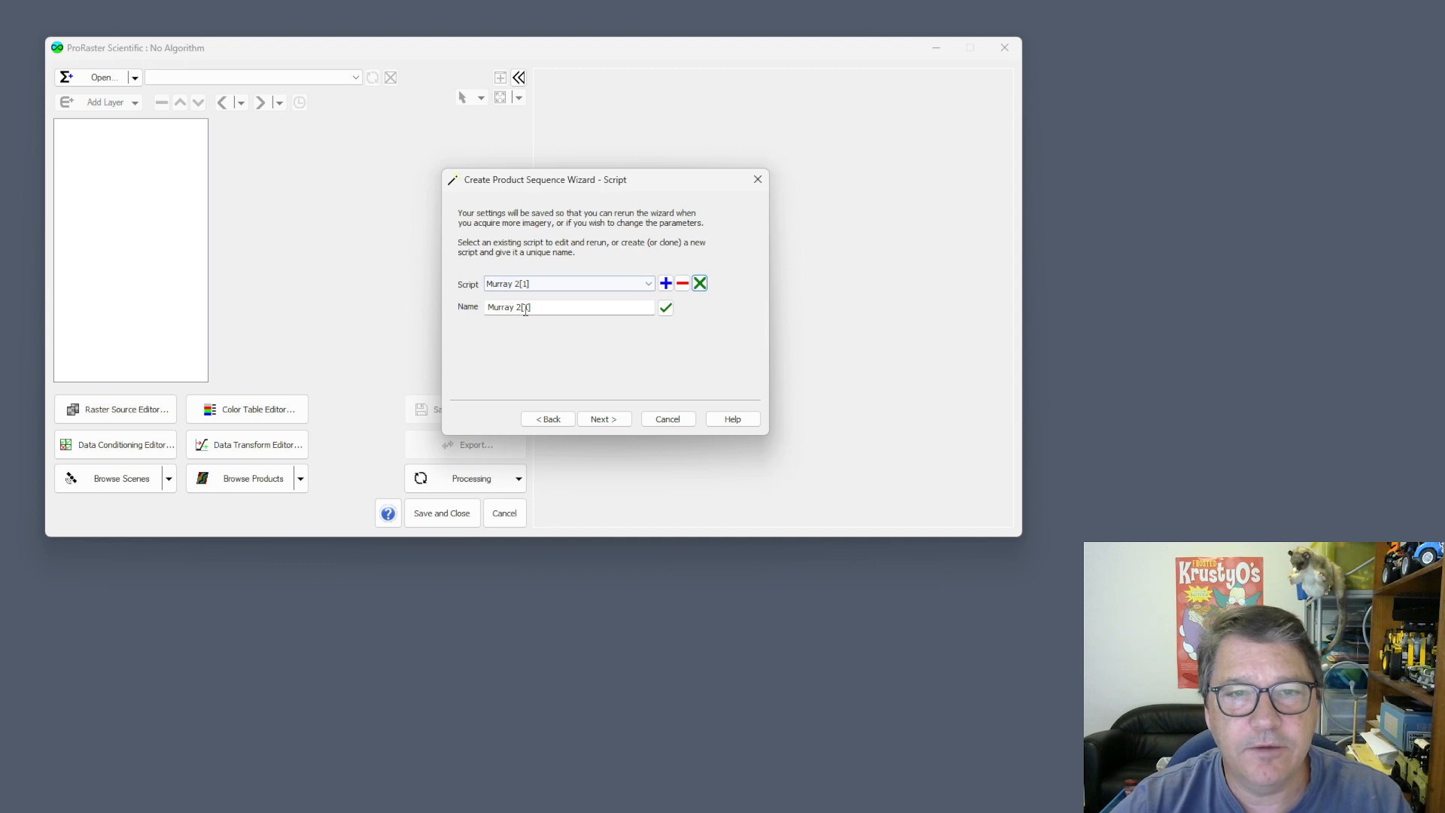
pyautogui.moveTo(517, 306); pyautogui.dragTo(557, 304)
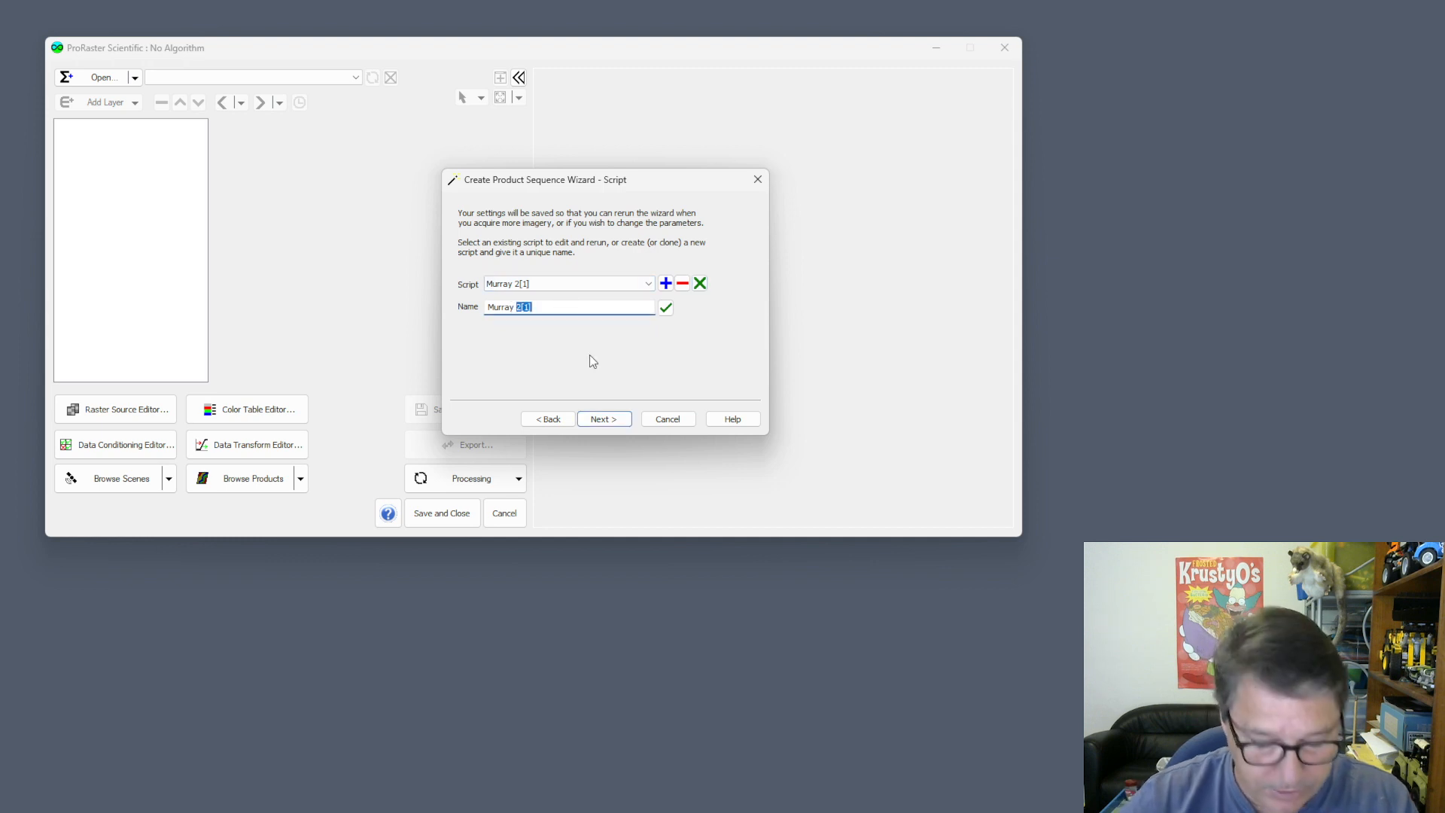
pyautogui.write('3')
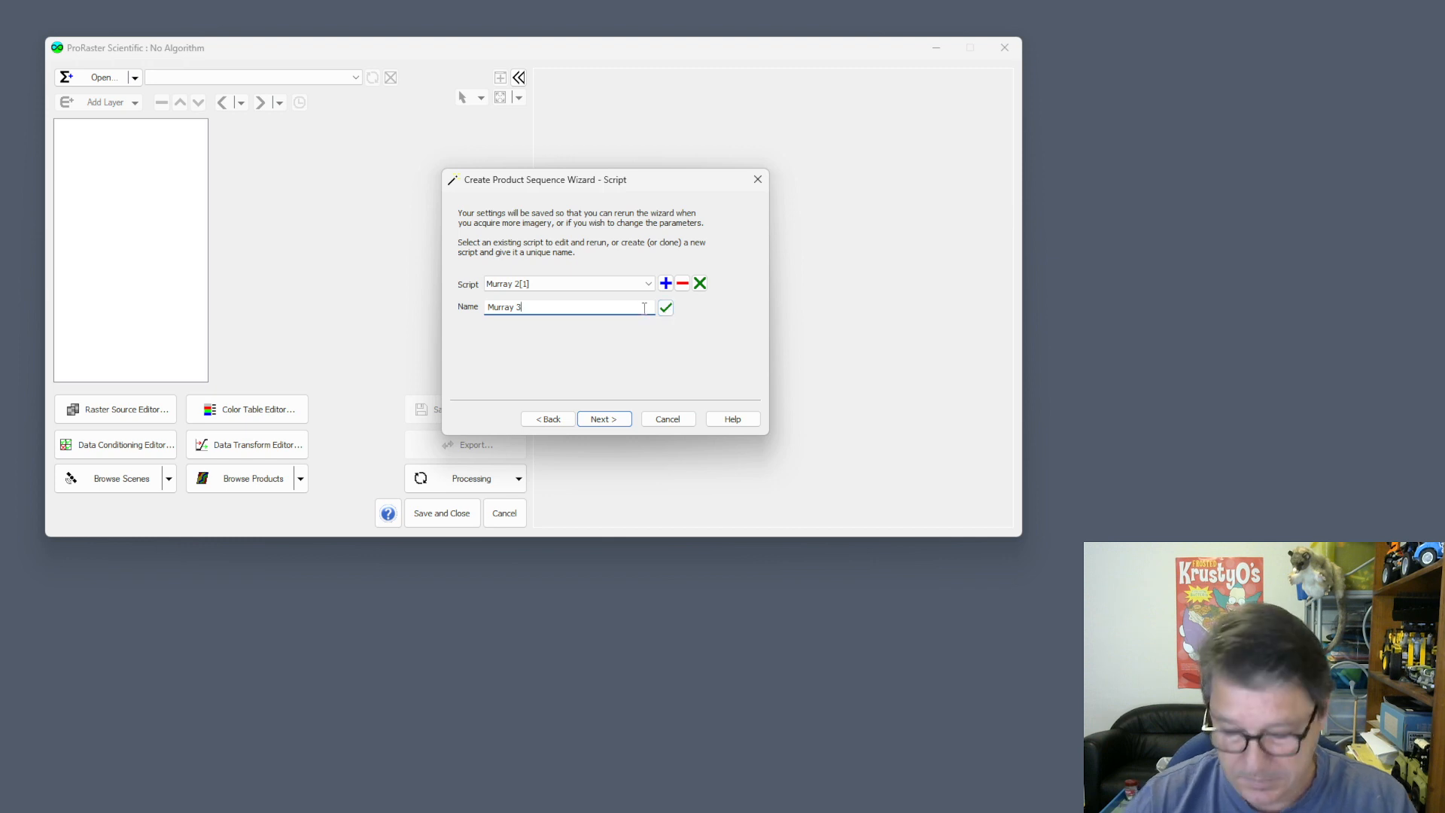
pyautogui.press('Return')
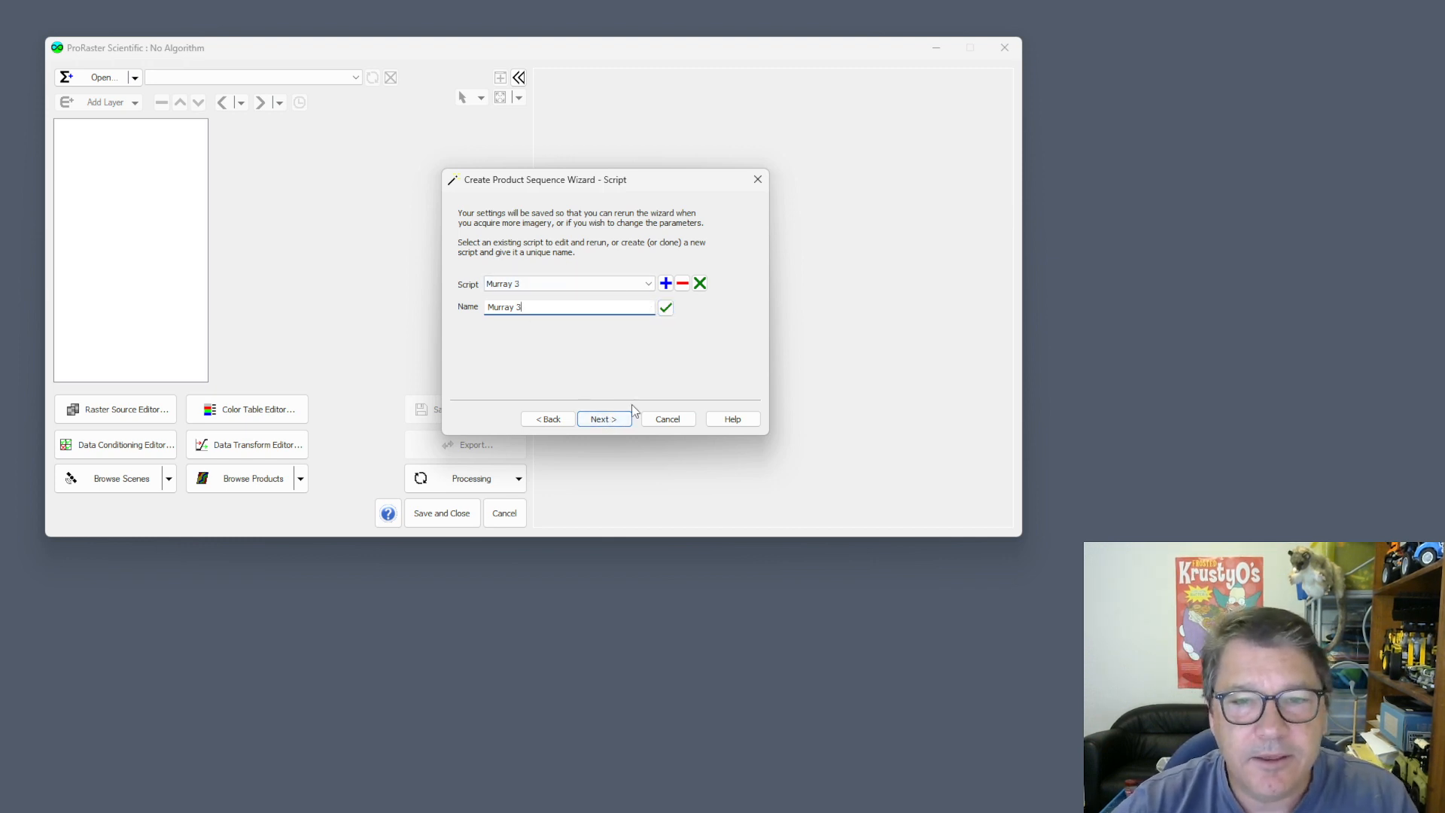
pyautogui.click(668, 421)
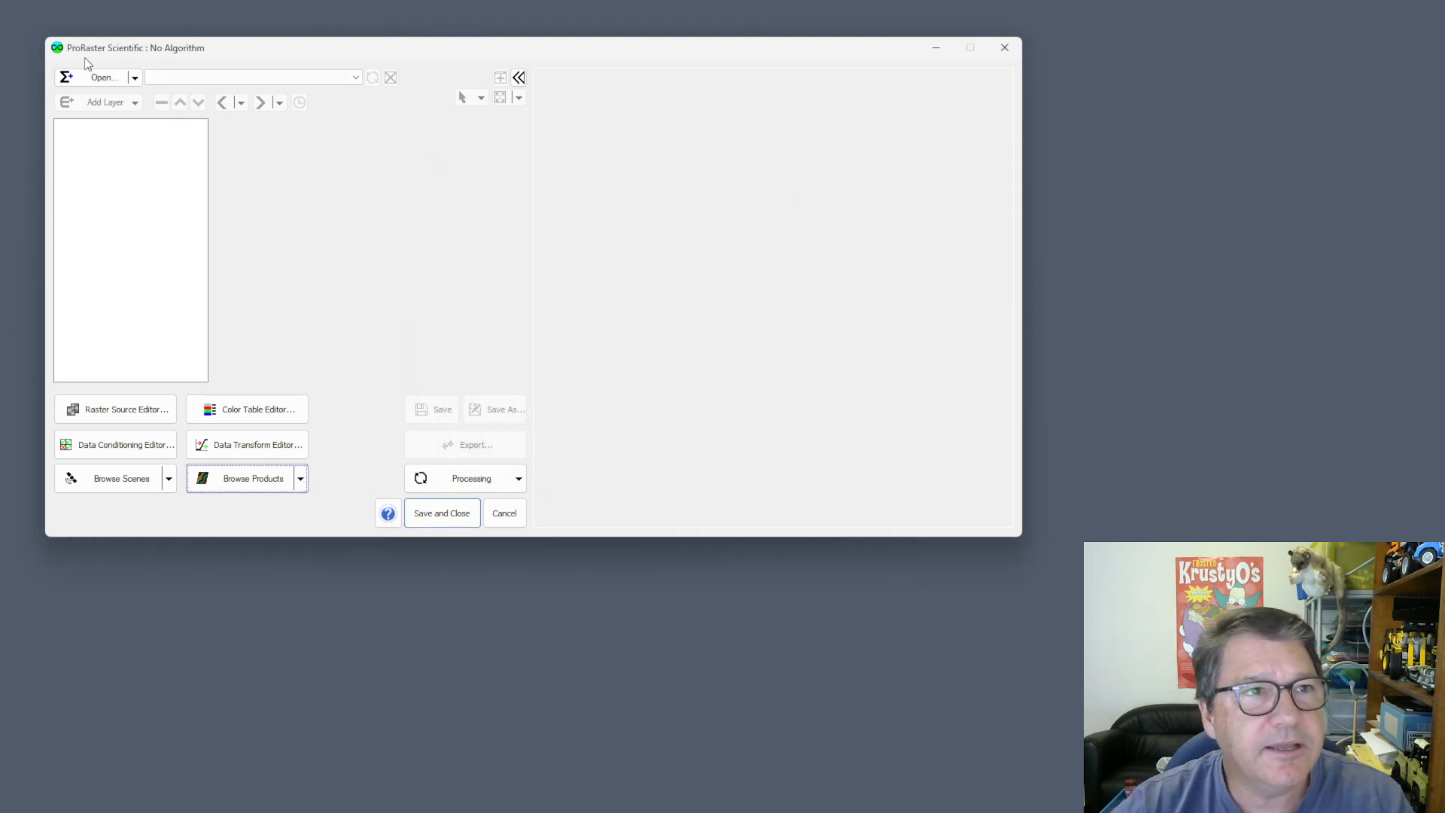
# - Examine the Satellite Multispectral Options for duplication and deleting wizard scripts, and close them without changes
pyautogui.click(57, 48)
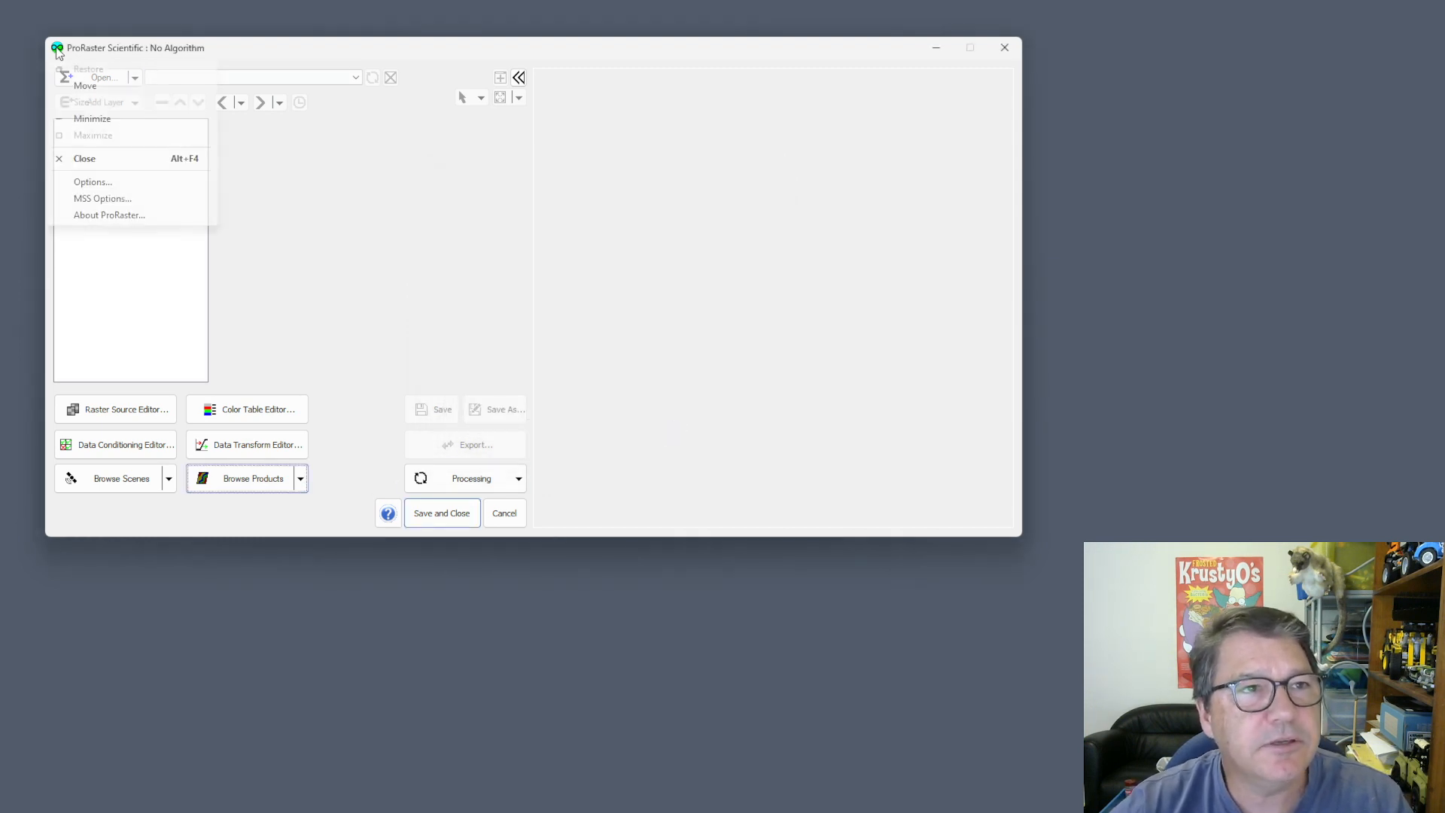
pyautogui.click(109, 200)
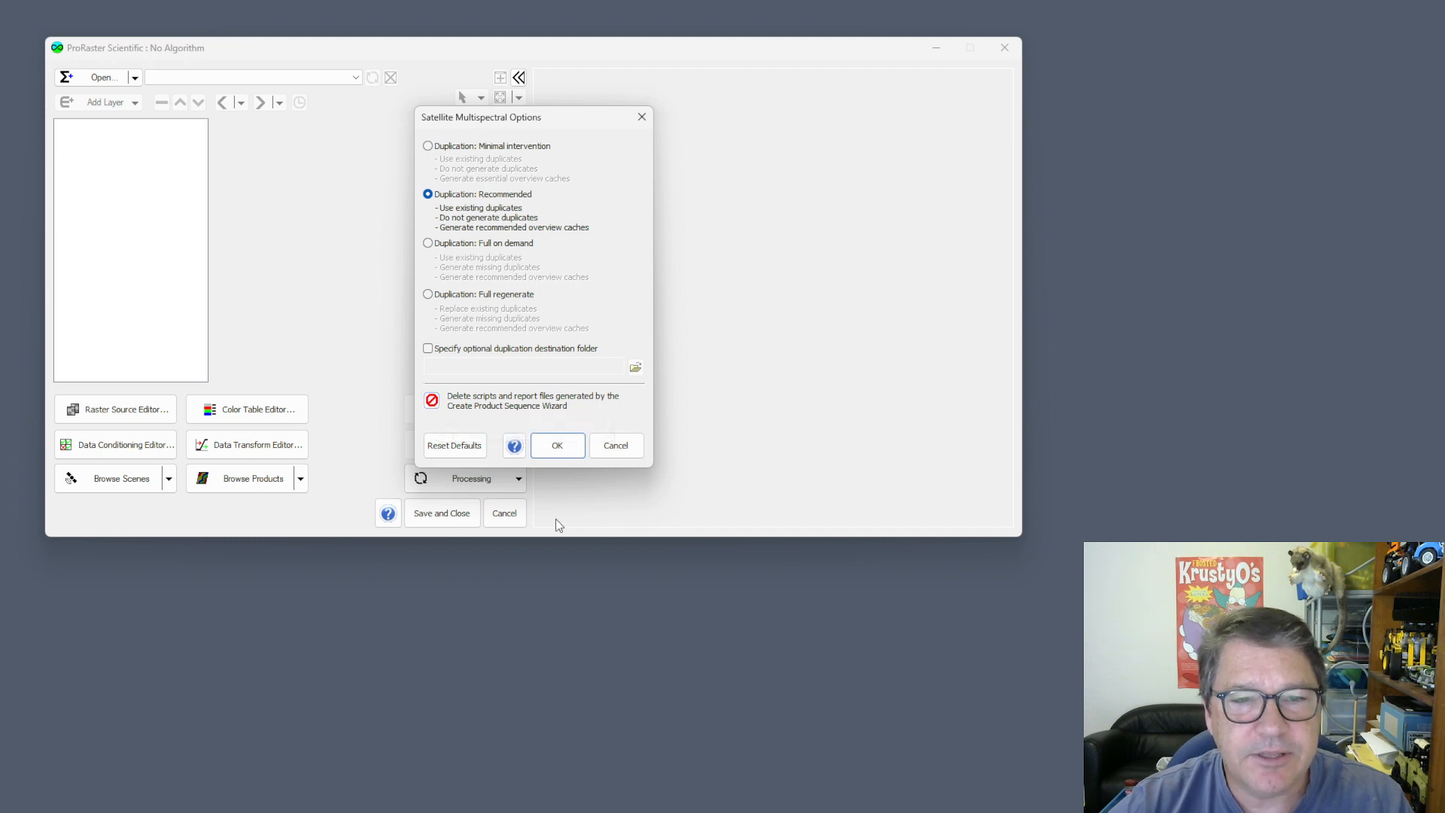
pyautogui.click(619, 447)
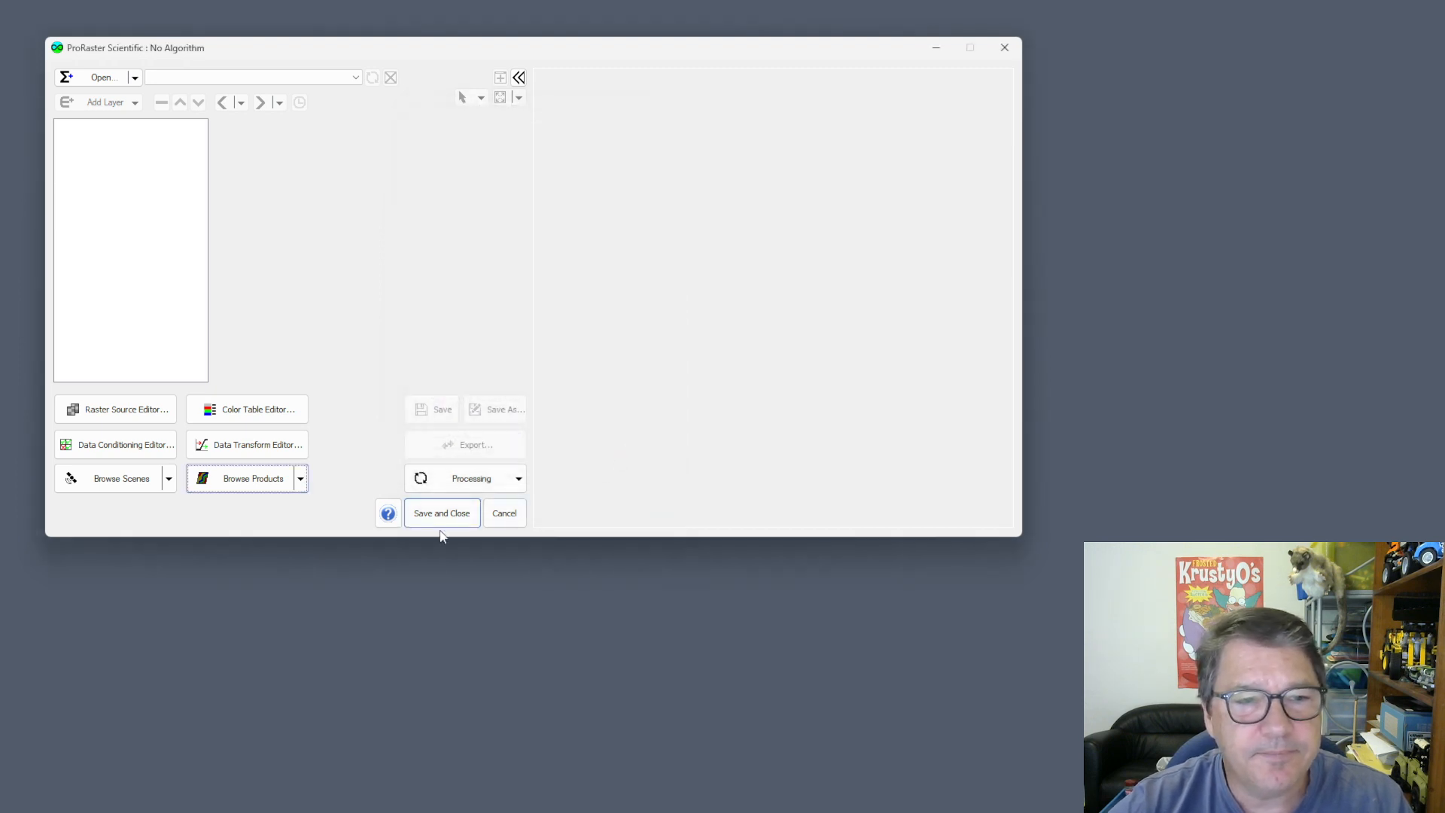
# - Restart the Create Product Sequence Wizard, add a new script with its default name, and continue to the scene database choice
pyautogui.click(302, 481)
pyautogui.click(273, 561)
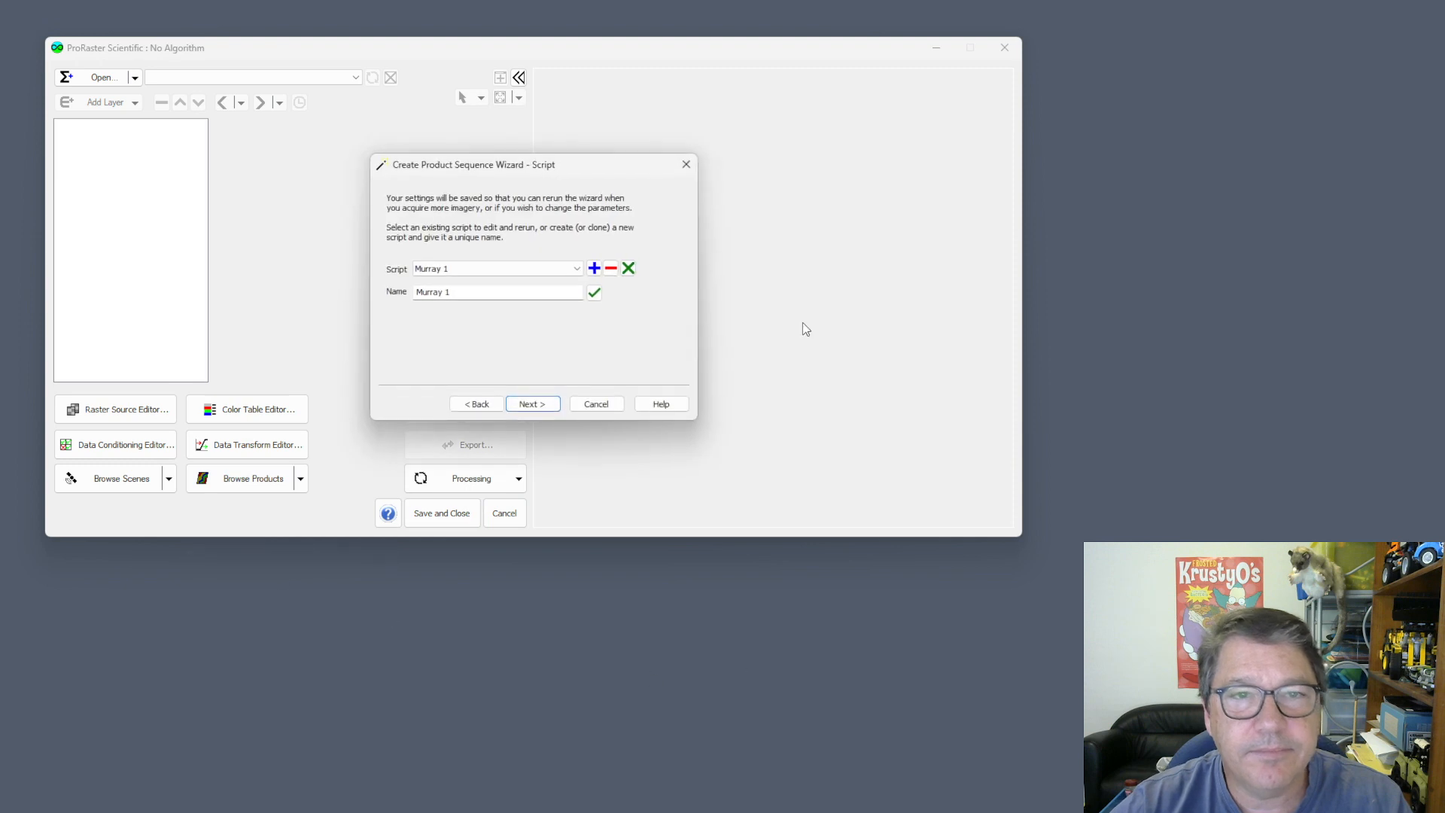
pyautogui.click(594, 269)
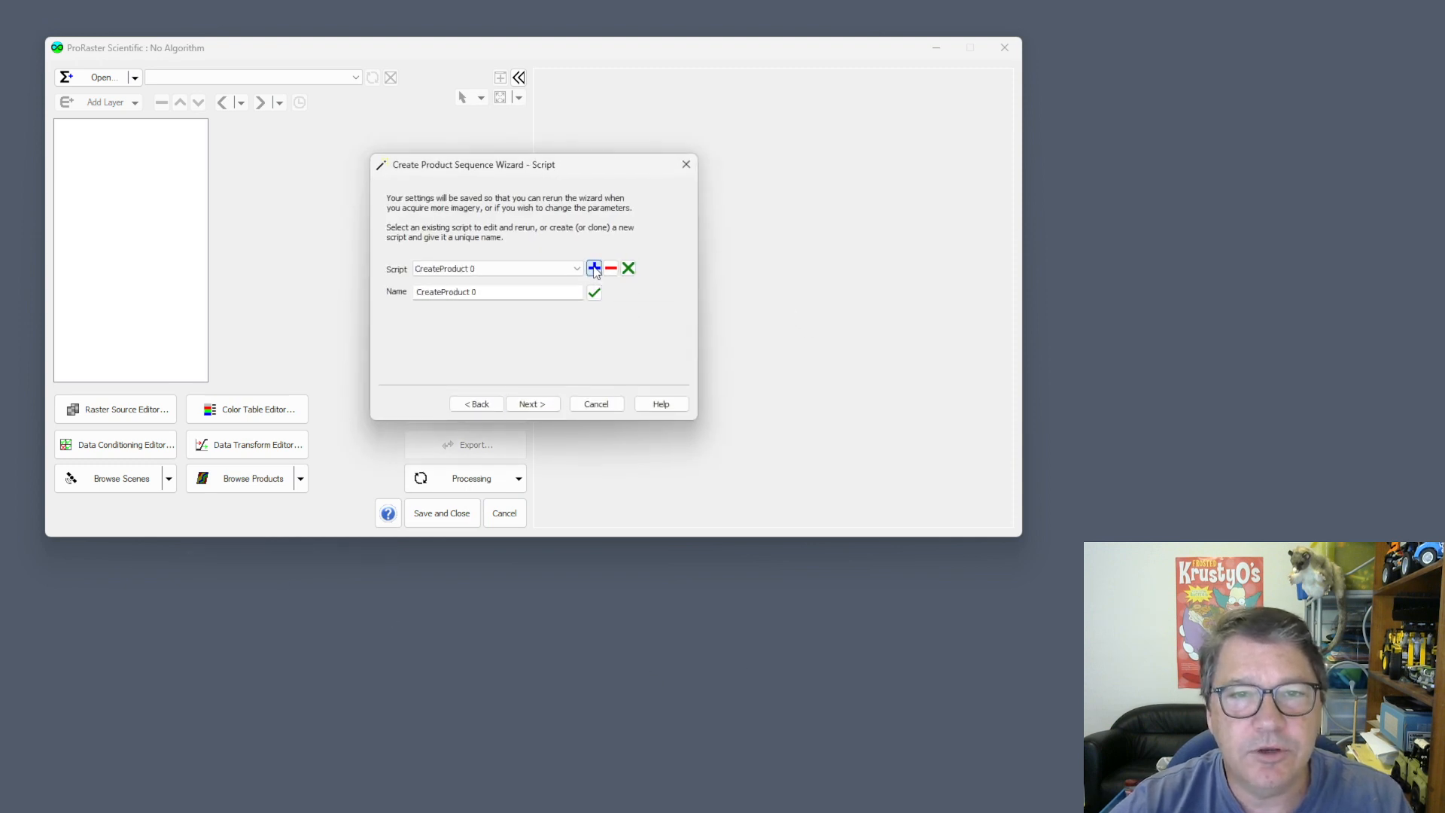
pyautogui.click(541, 407)
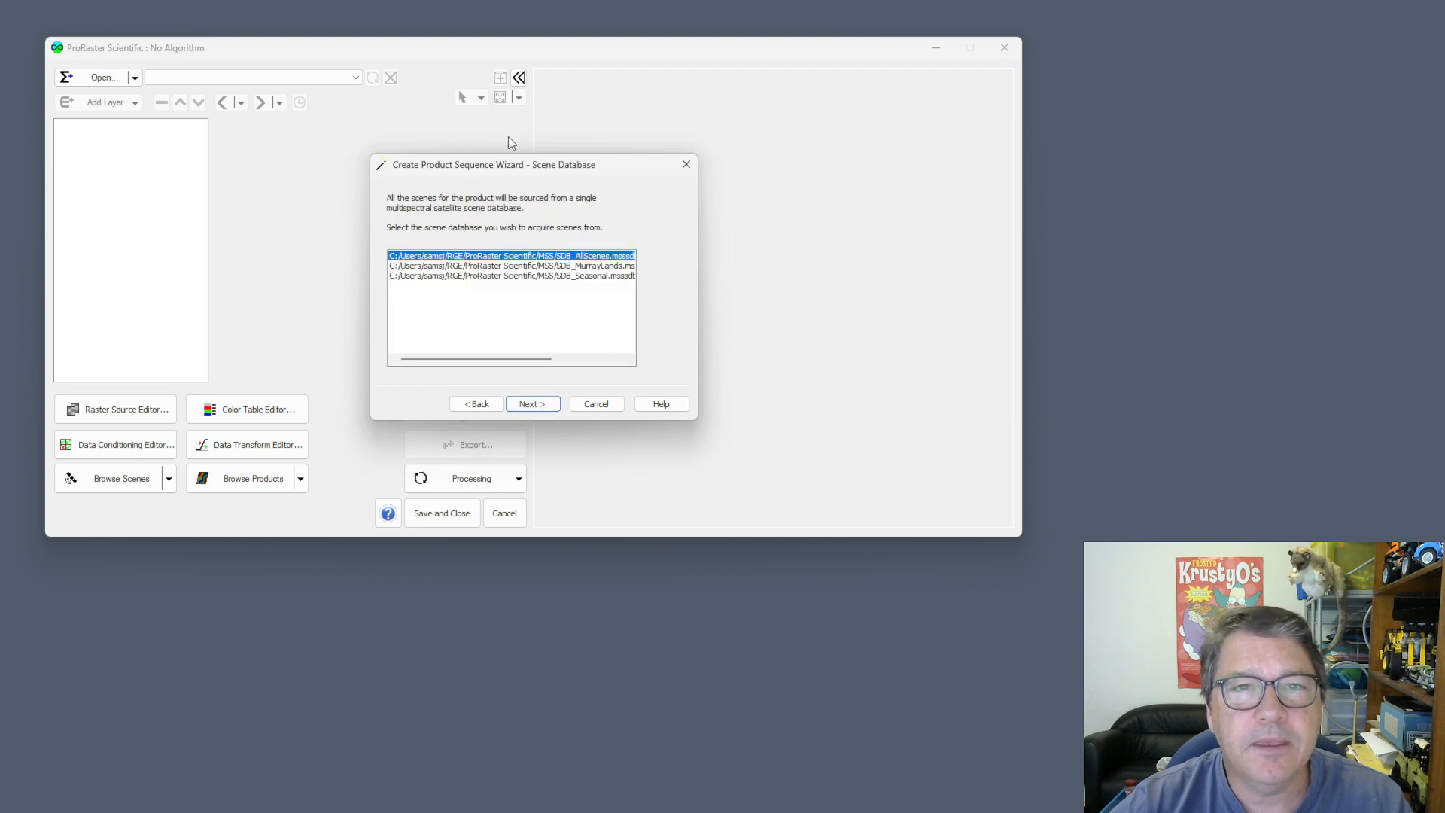
# - Choose SDB_MurrayLands.msssdb as the scene database and continue to the scene parameters
pyautogui.moveTo(604, 190); pyautogui.dragTo(615, 180)
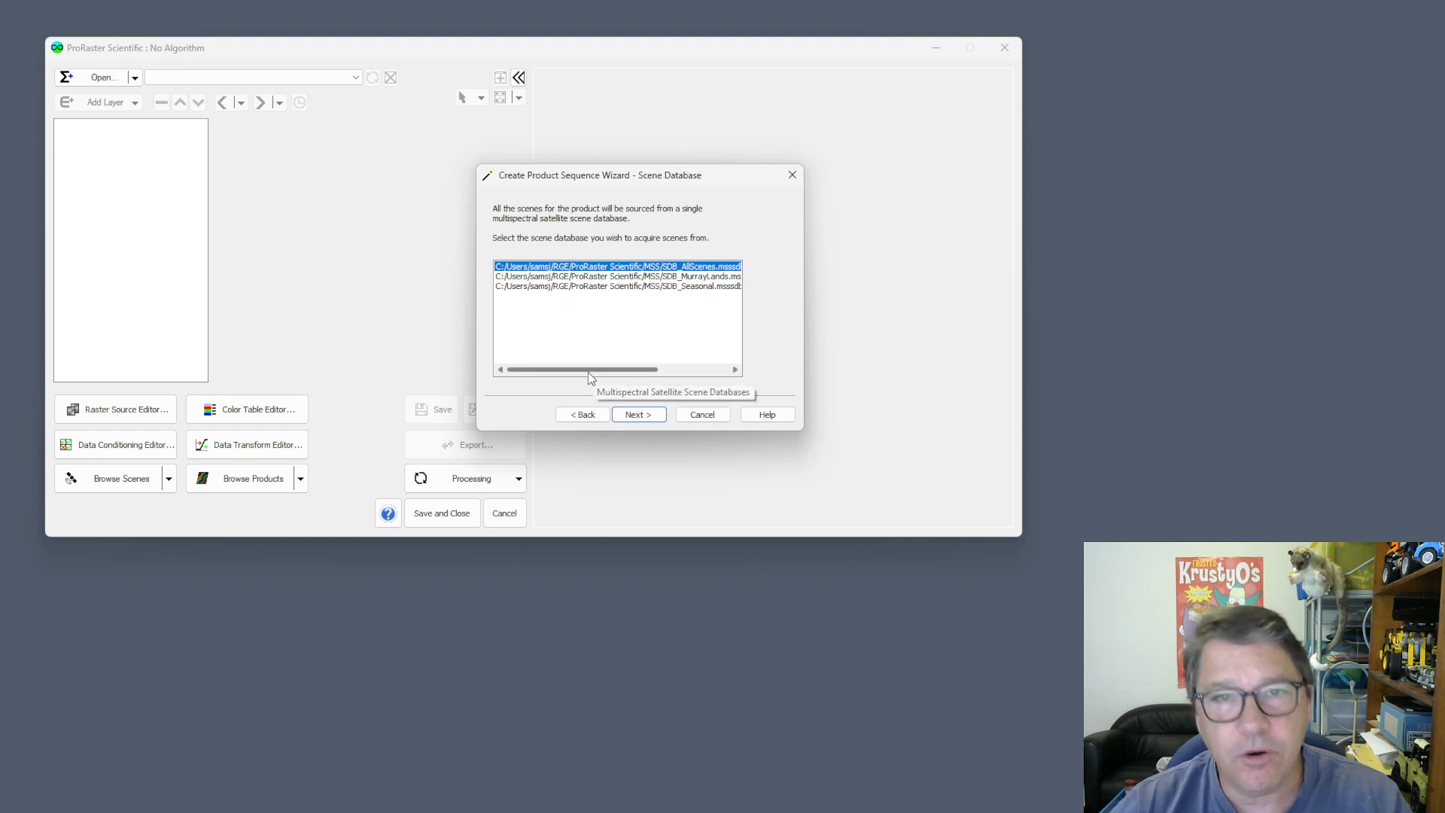
pyautogui.moveTo(589, 372); pyautogui.dragTo(612, 371)
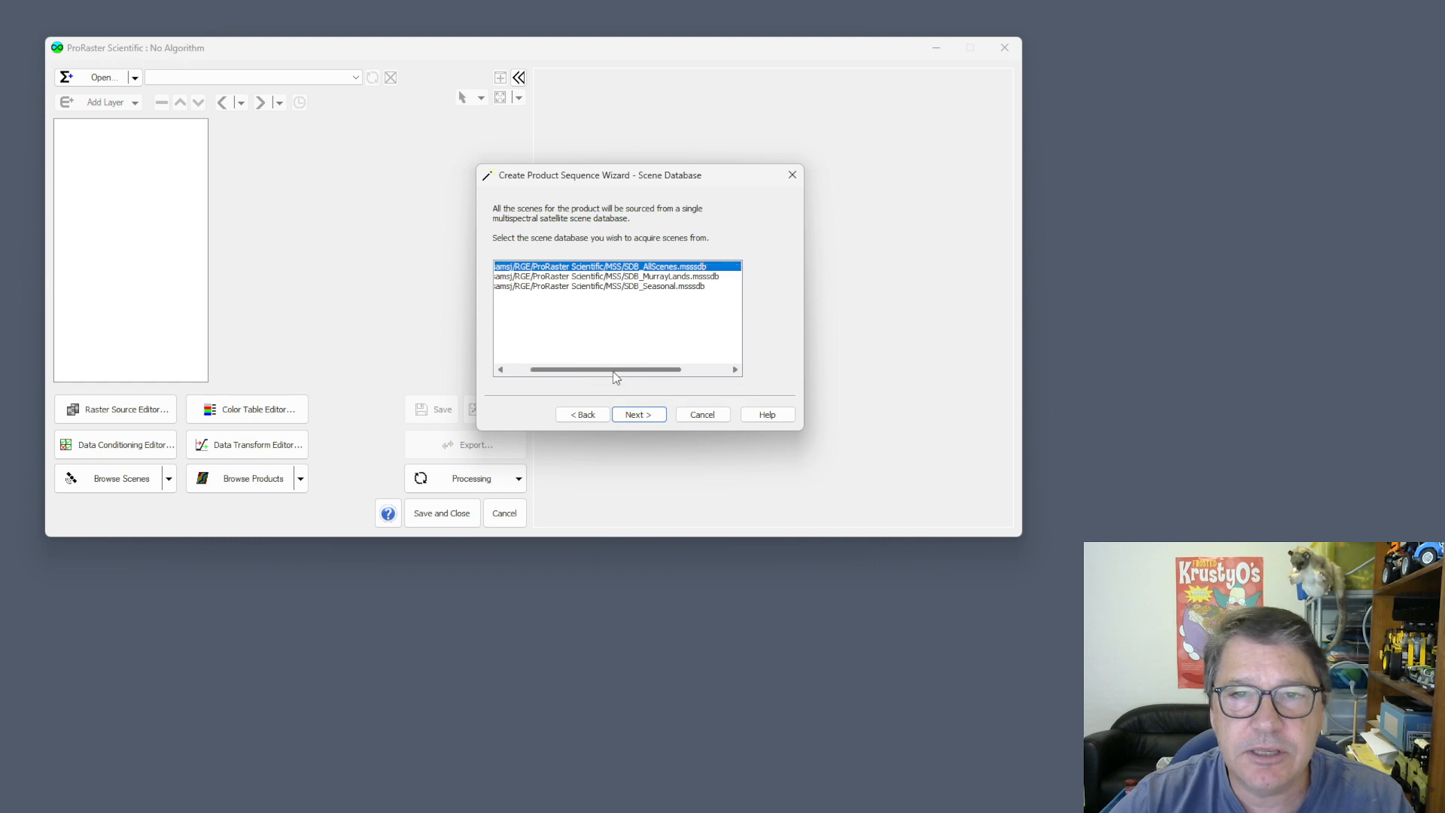
pyautogui.click(625, 277)
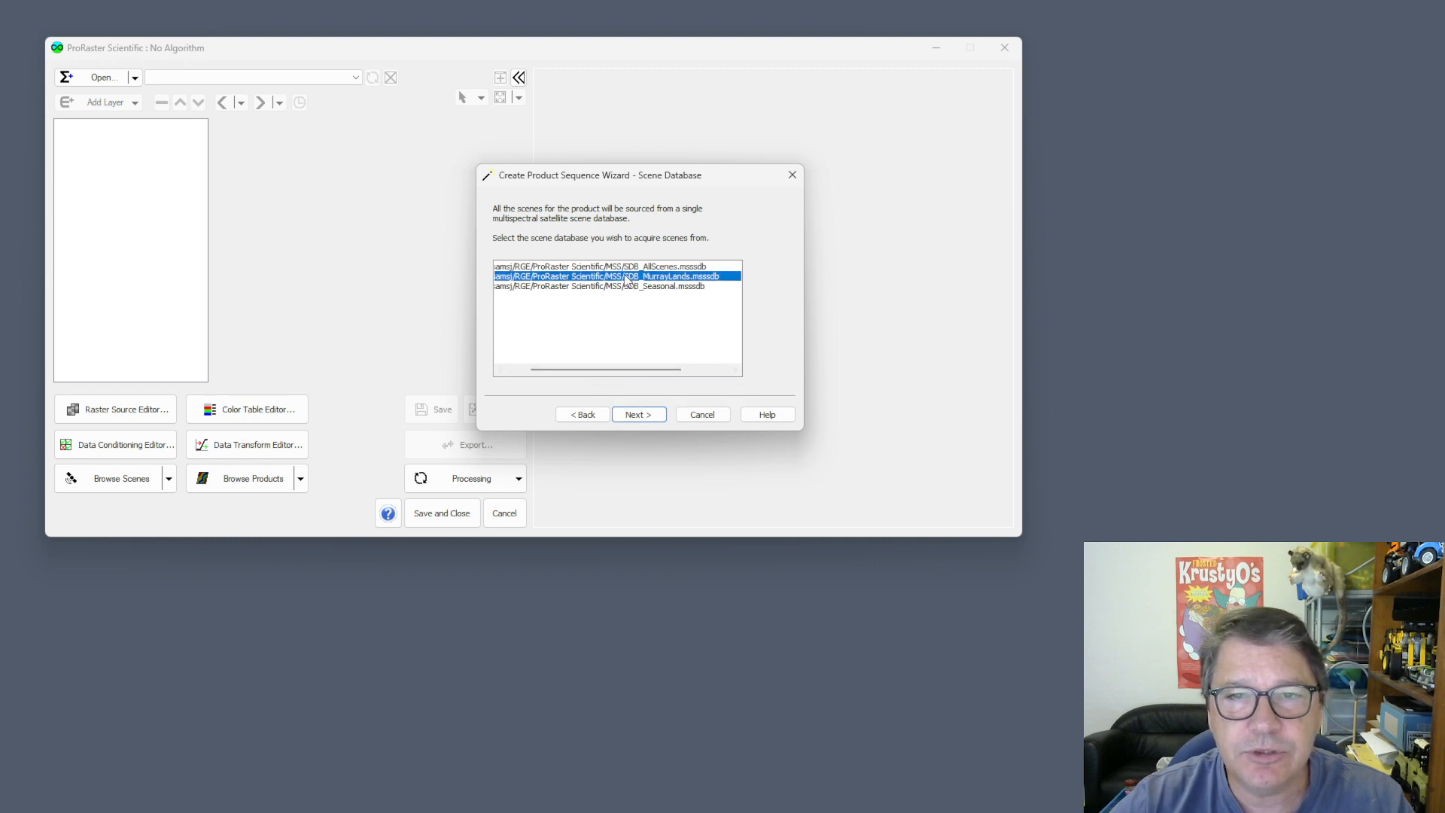
pyautogui.click(646, 414)
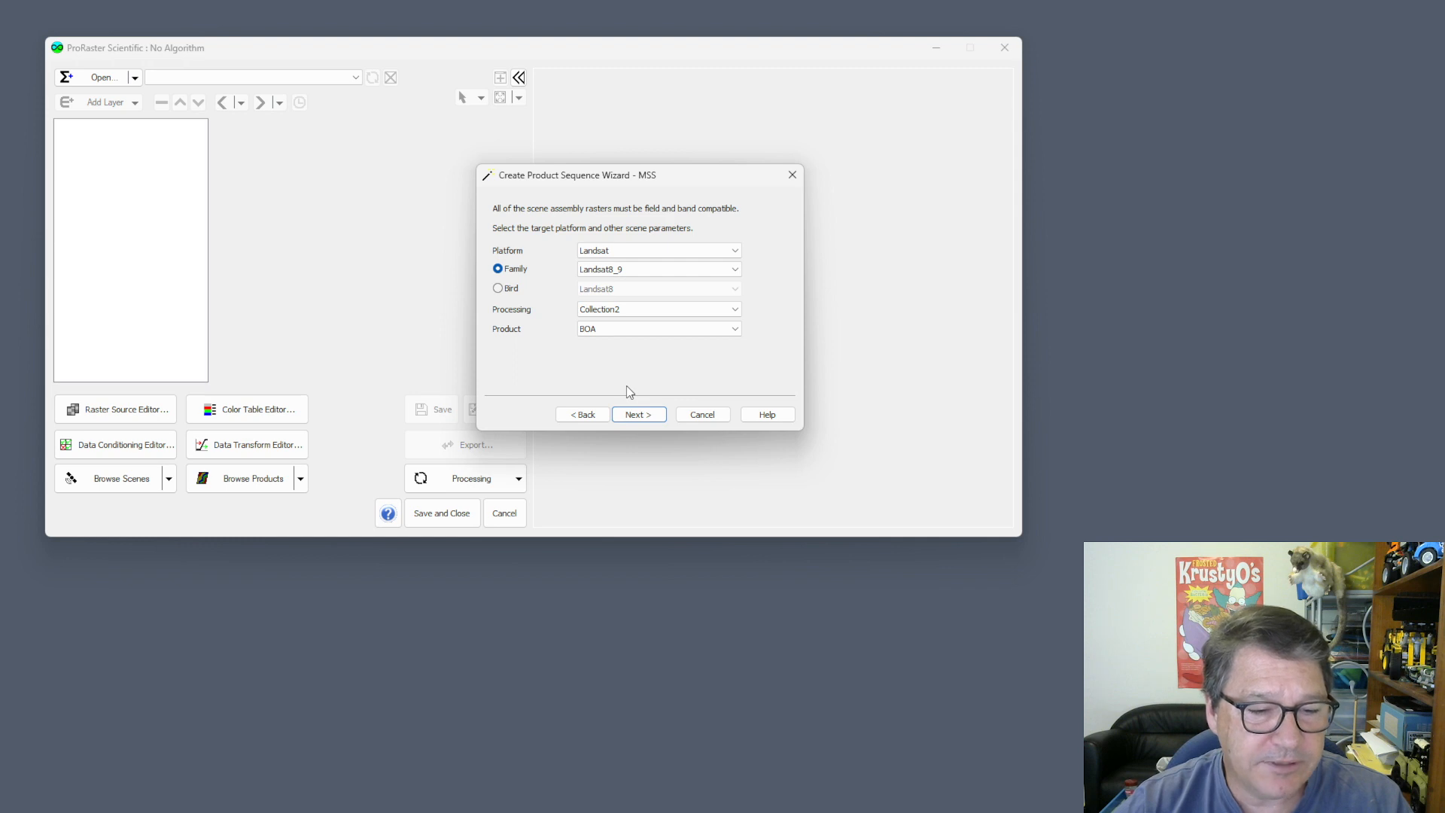
# - Return to the scene database choice, select SDB_AllScenes.msssdb instead, and continue to the scene parameters
pyautogui.click(587, 415)
pyautogui.click(660, 267)
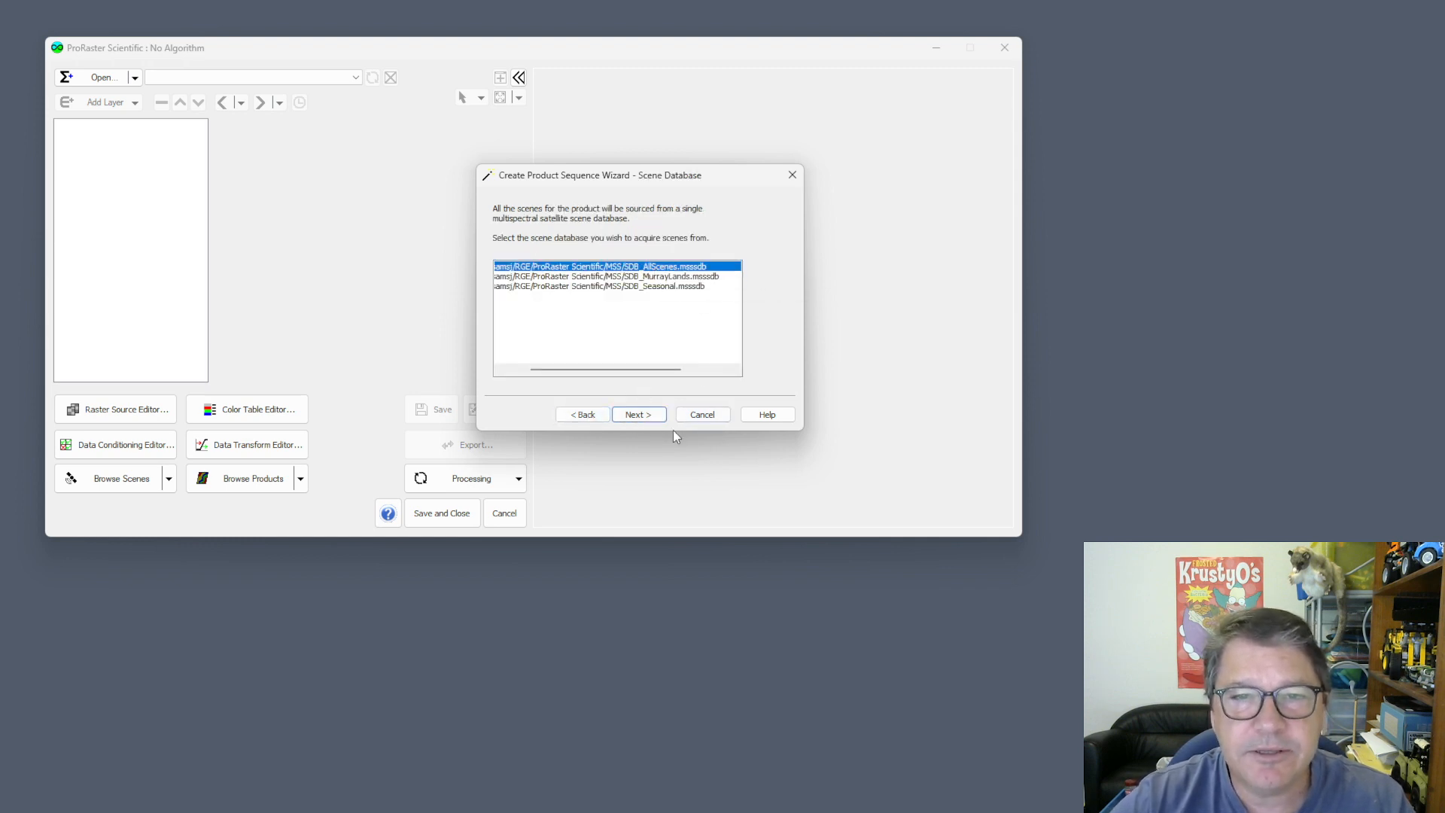
pyautogui.click(640, 415)
# - Set the scene platform to Landsat and restrict it to the single bird Landsat9 instead of a satellite family
pyautogui.click(716, 253)
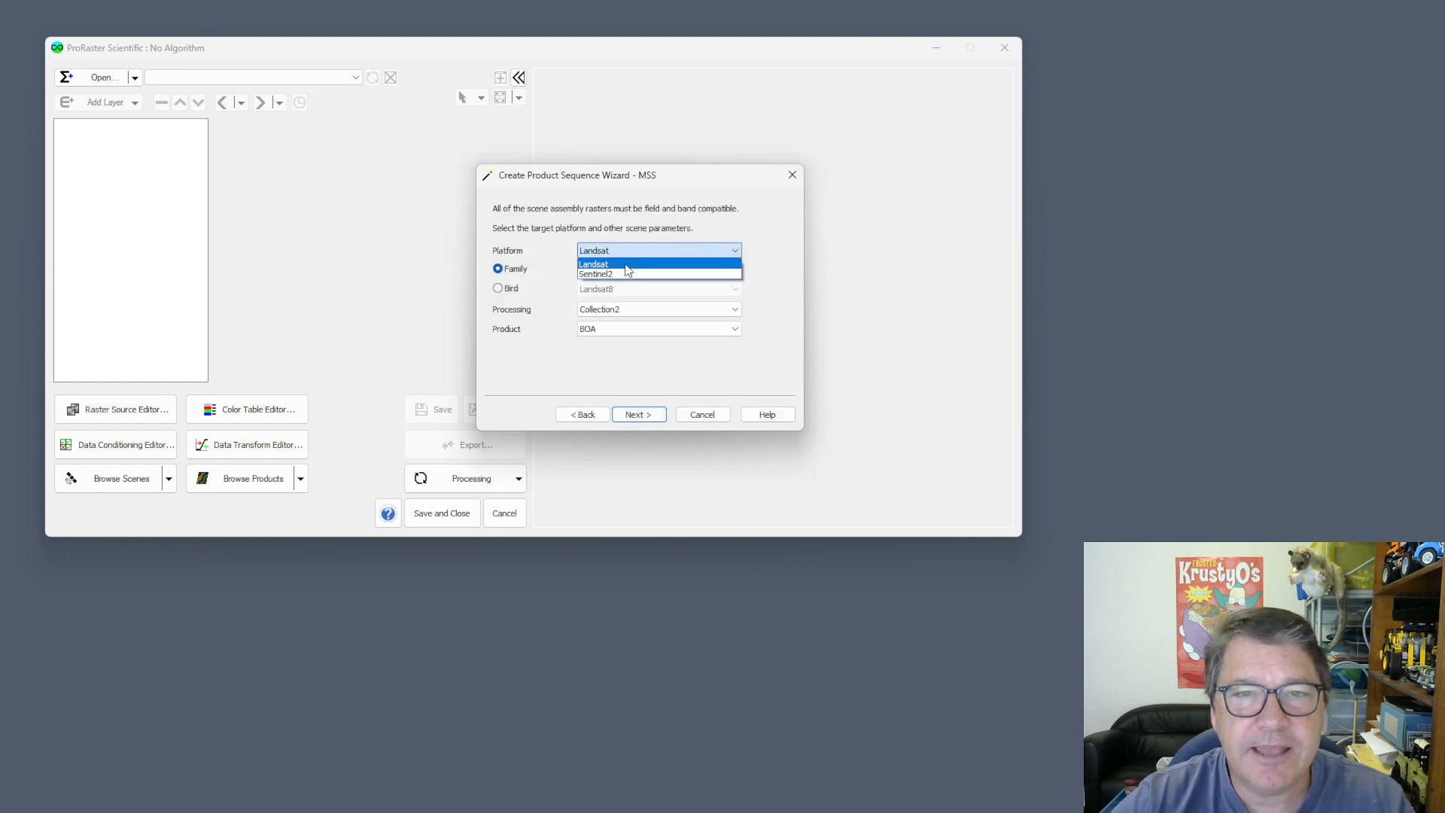
pyautogui.click(594, 264)
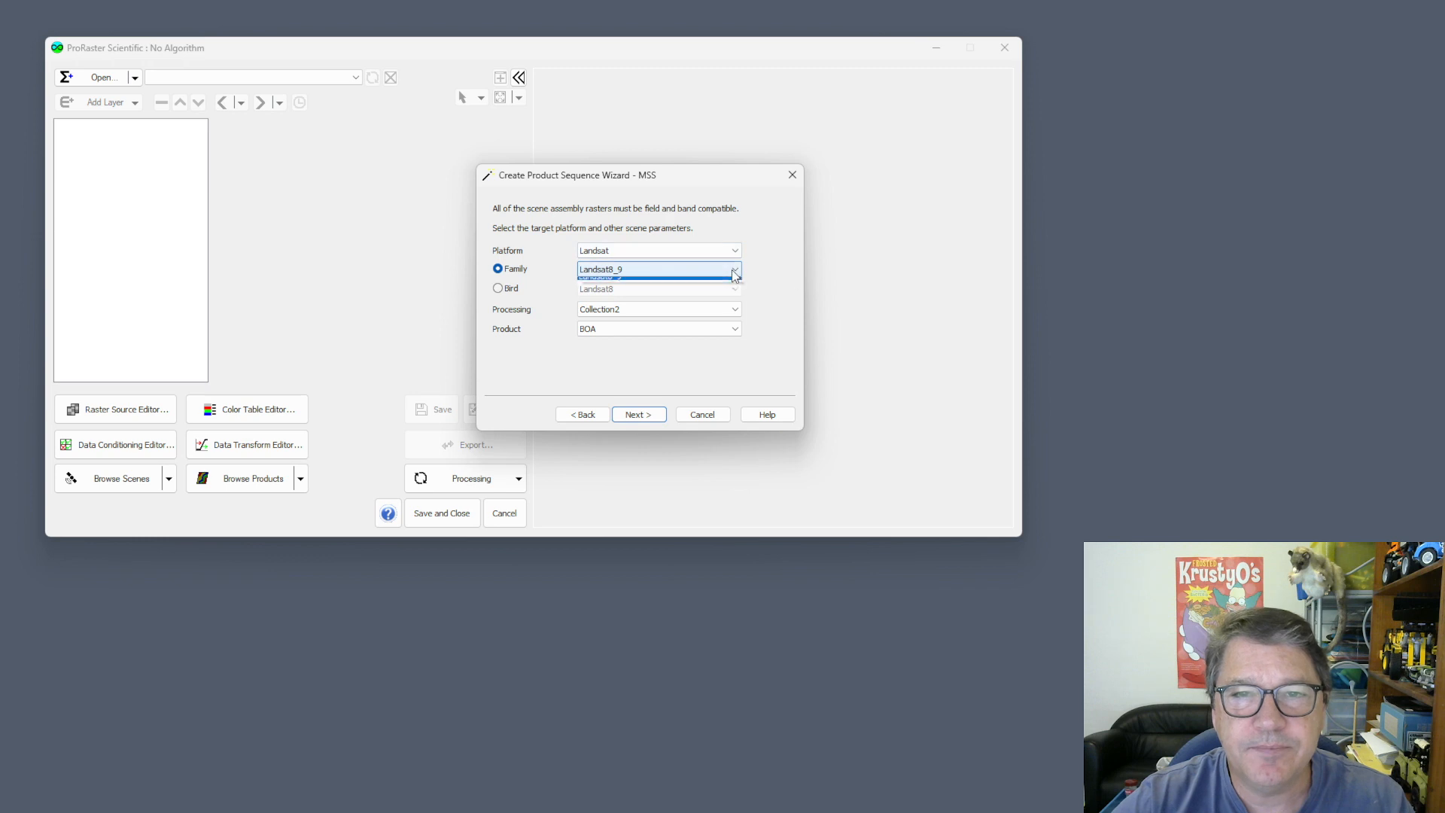
pyautogui.click(736, 271)
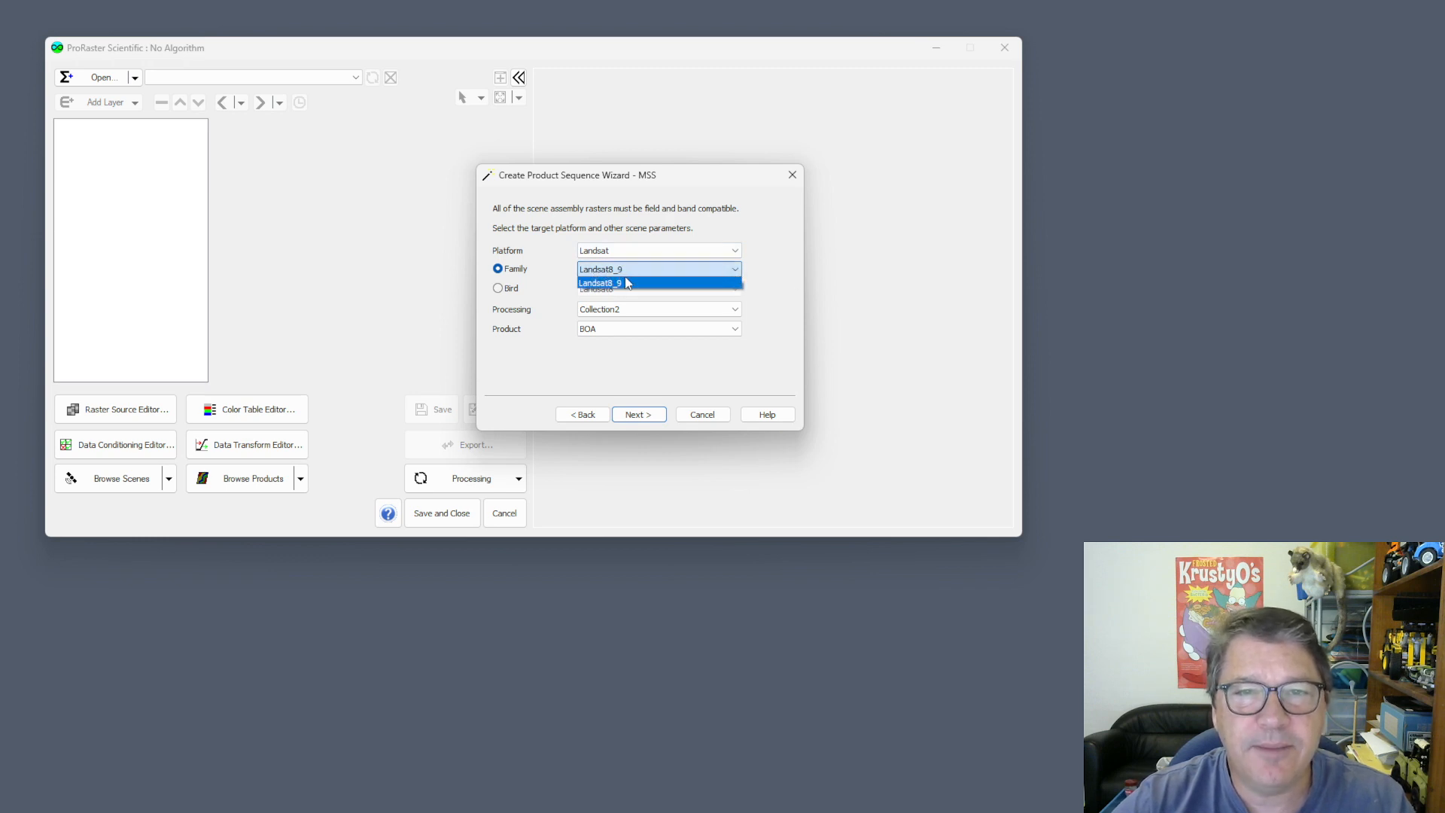
pyautogui.click(525, 295)
pyautogui.click(498, 289)
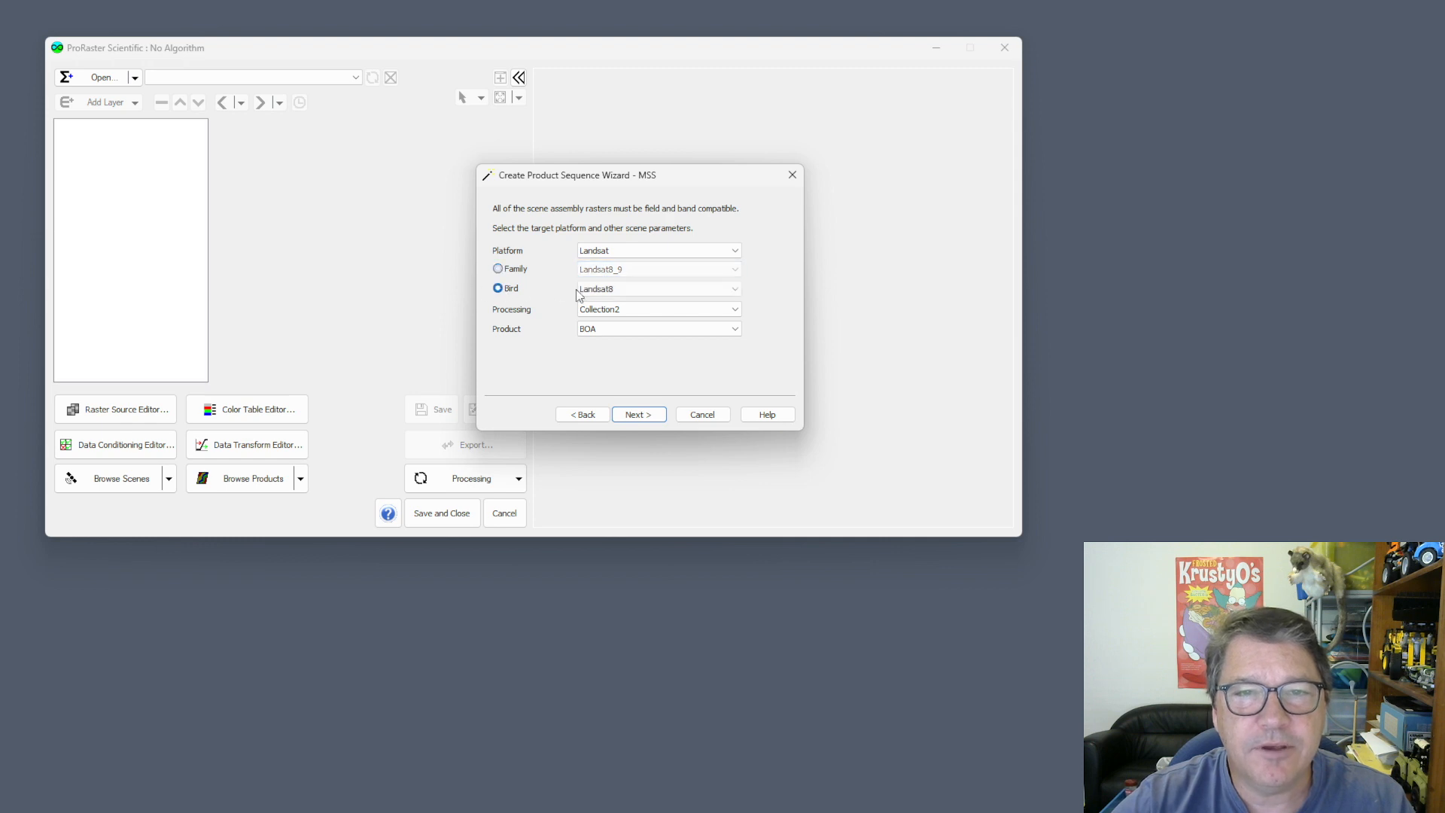
pyautogui.click(670, 292)
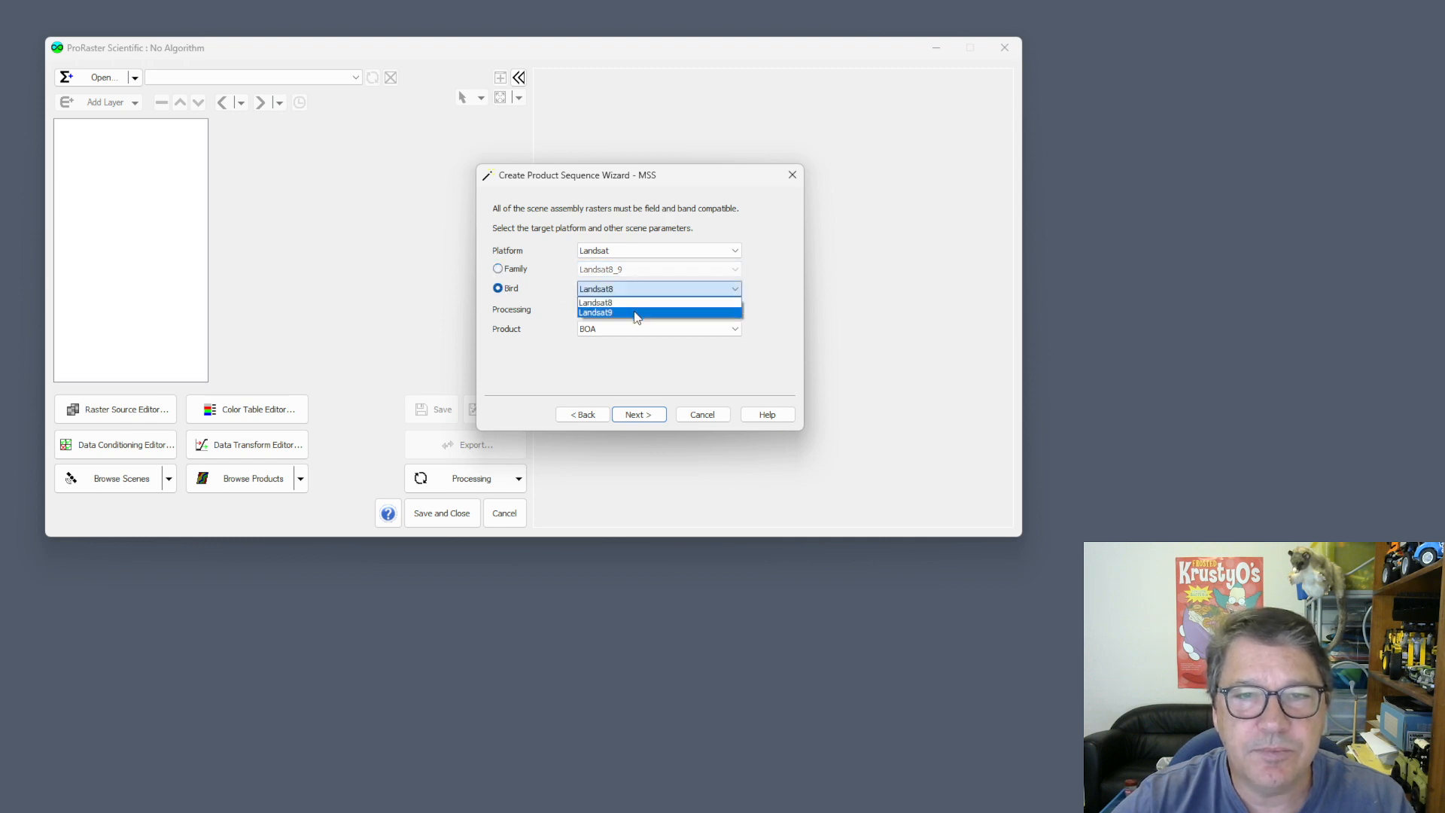
pyautogui.click(640, 312)
# - Keep Collection2 as the processing and BOA as the product, and continue to the product sequence page
pyautogui.click(691, 309)
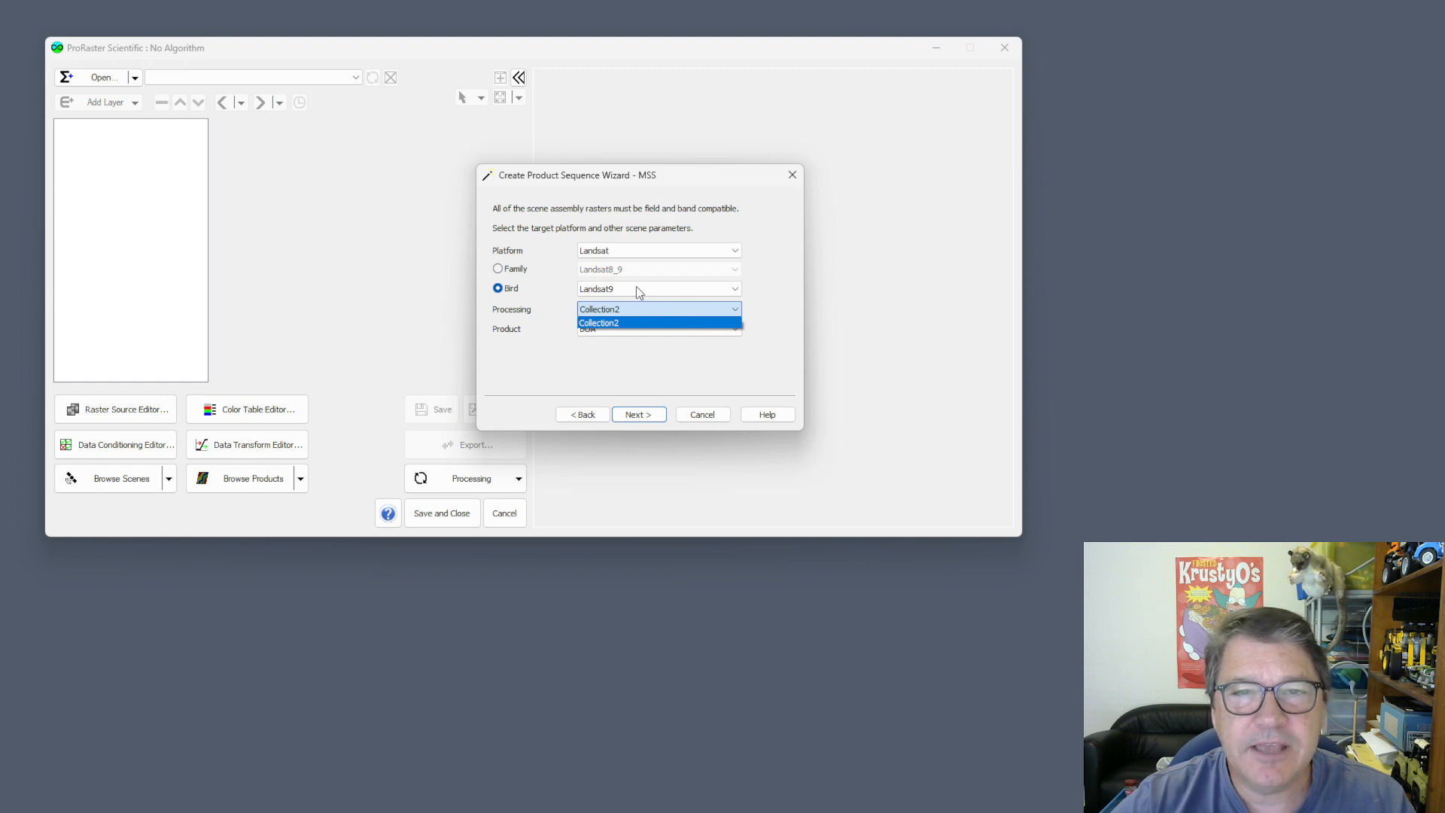
pyautogui.click(624, 310)
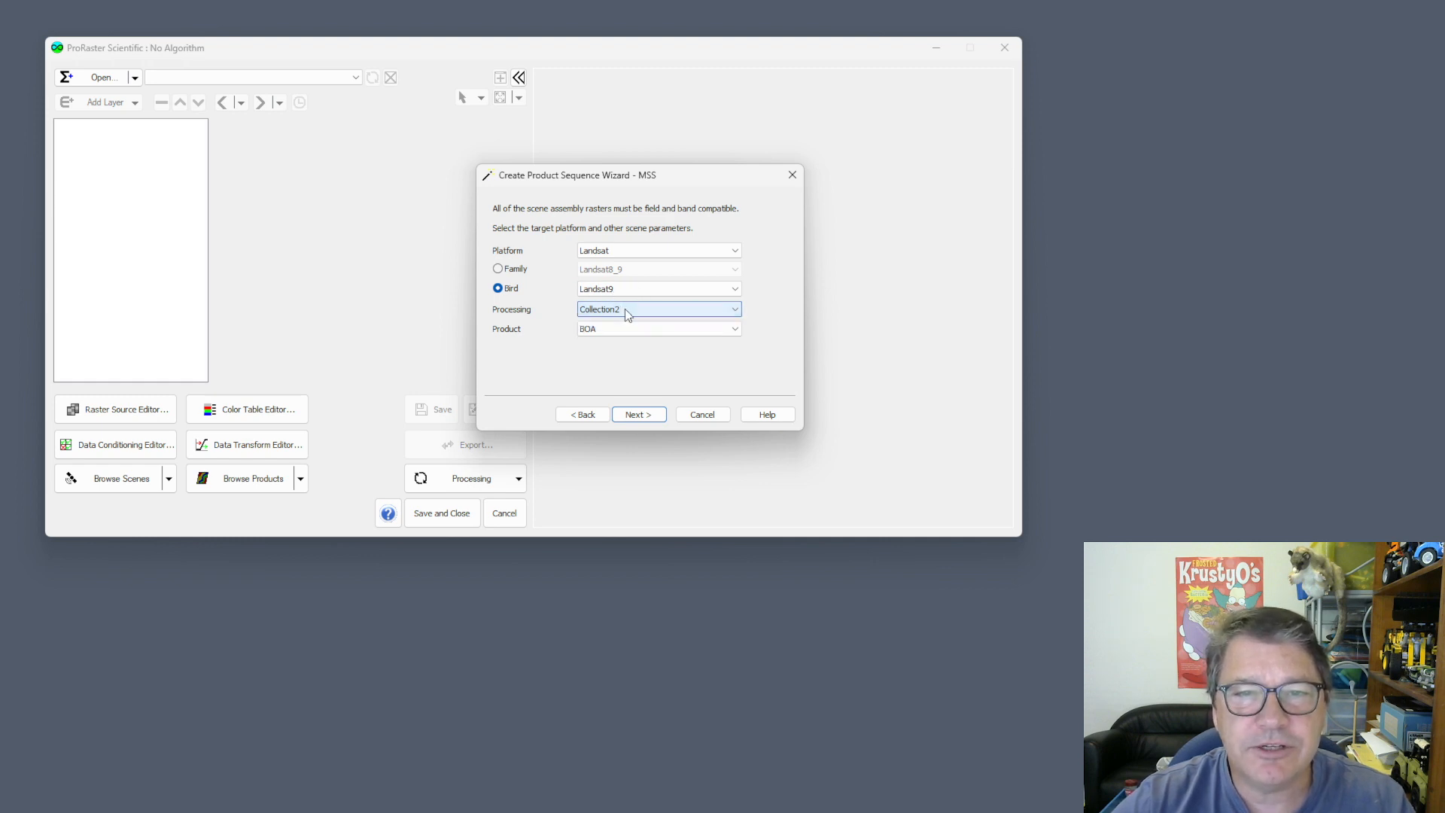
pyautogui.click(613, 331)
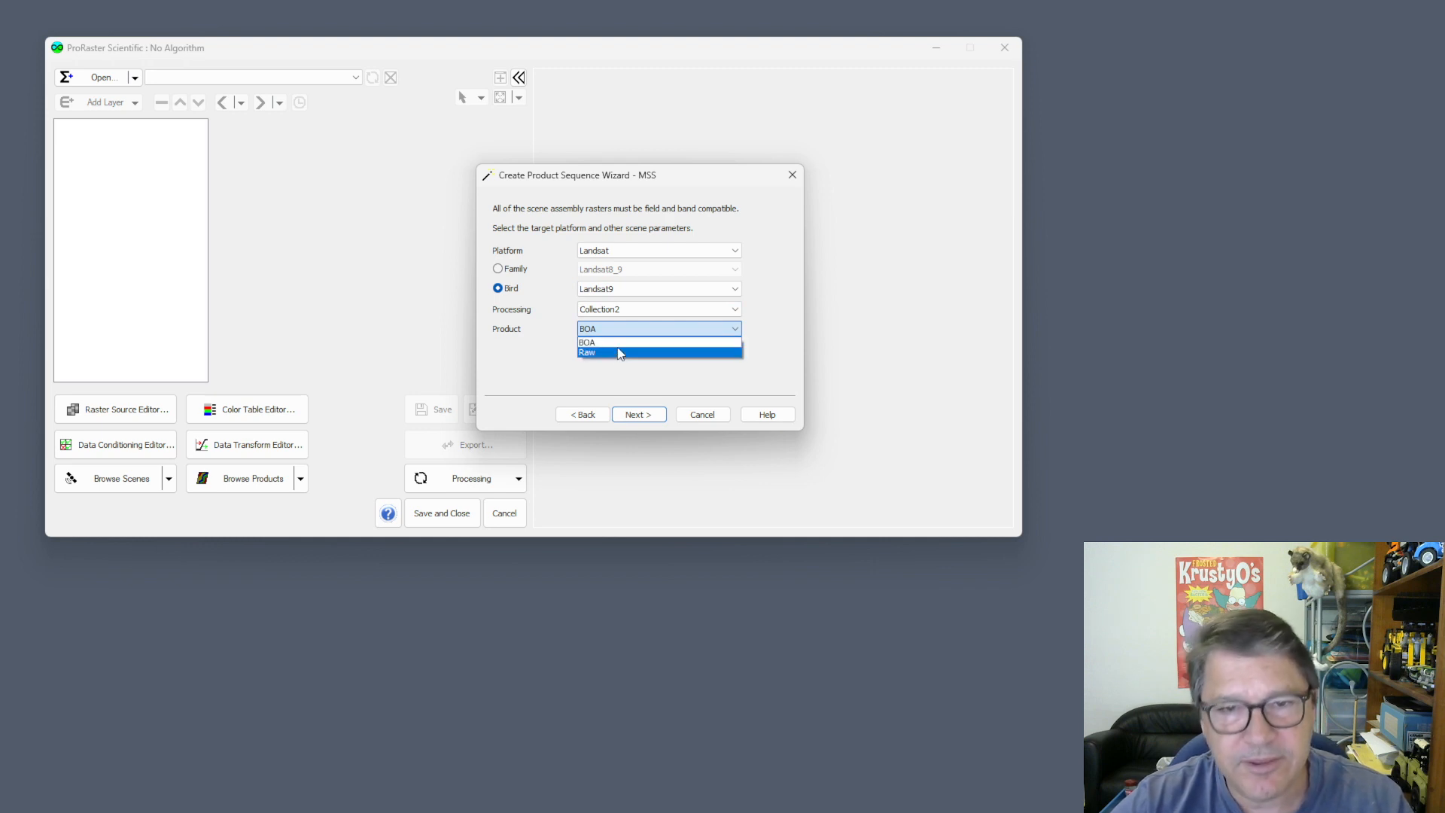
pyautogui.click(614, 342)
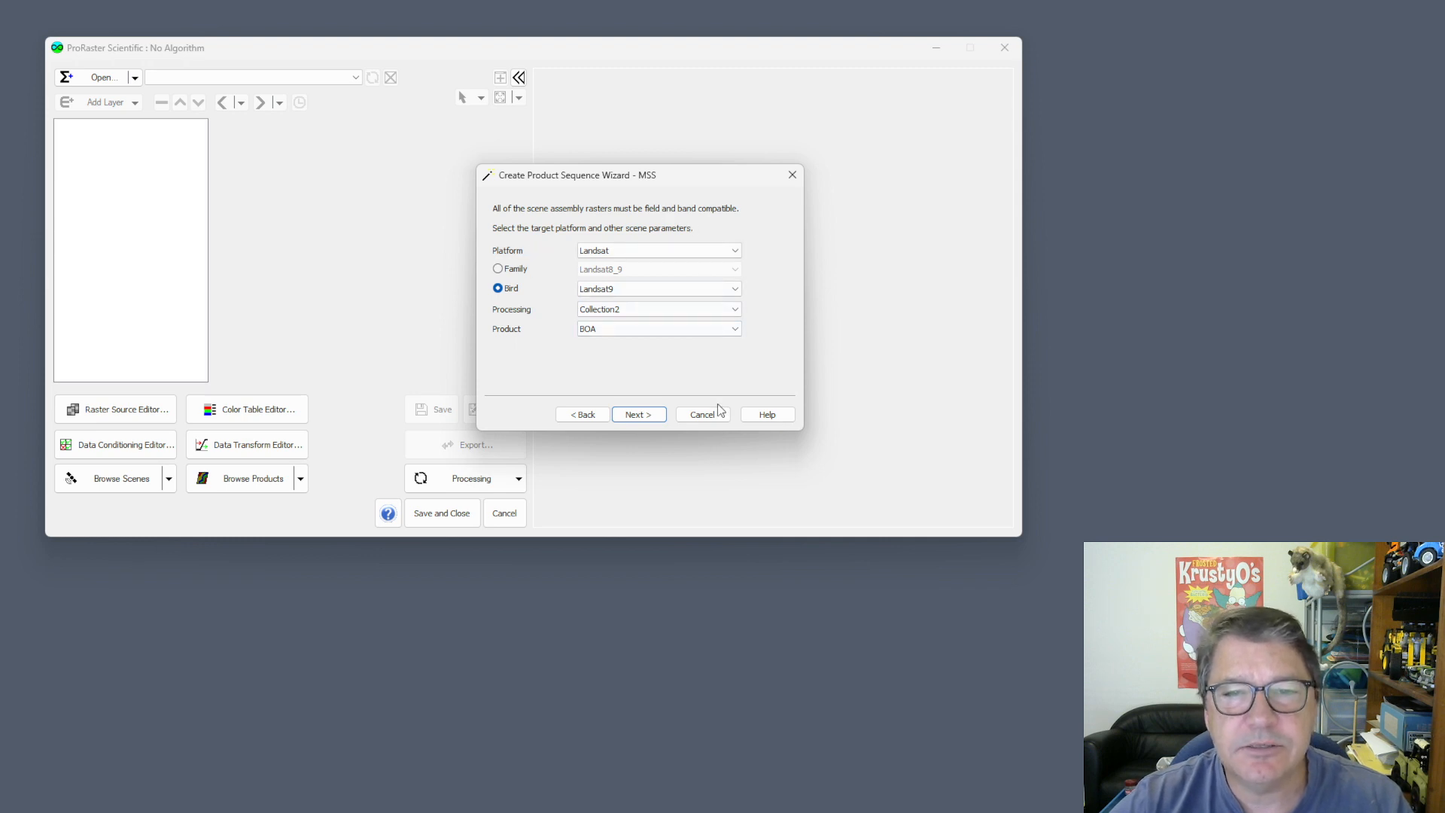
pyautogui.click(642, 413)
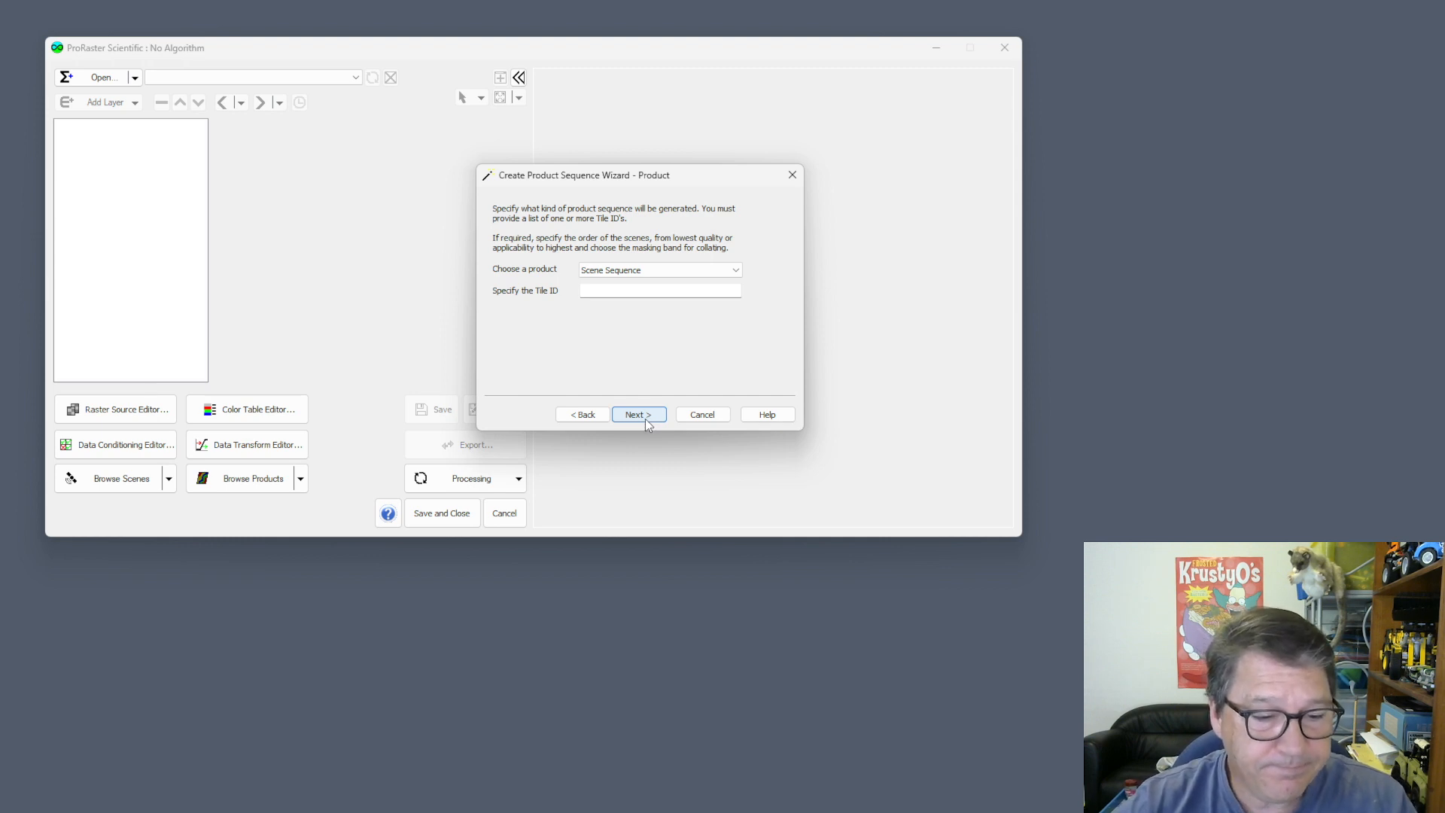
# - Compare the options of the four product sequence types, ending with Collated Mosaic Sequence, and cancel the wizard without entering tile IDs
pyautogui.click(695, 271)
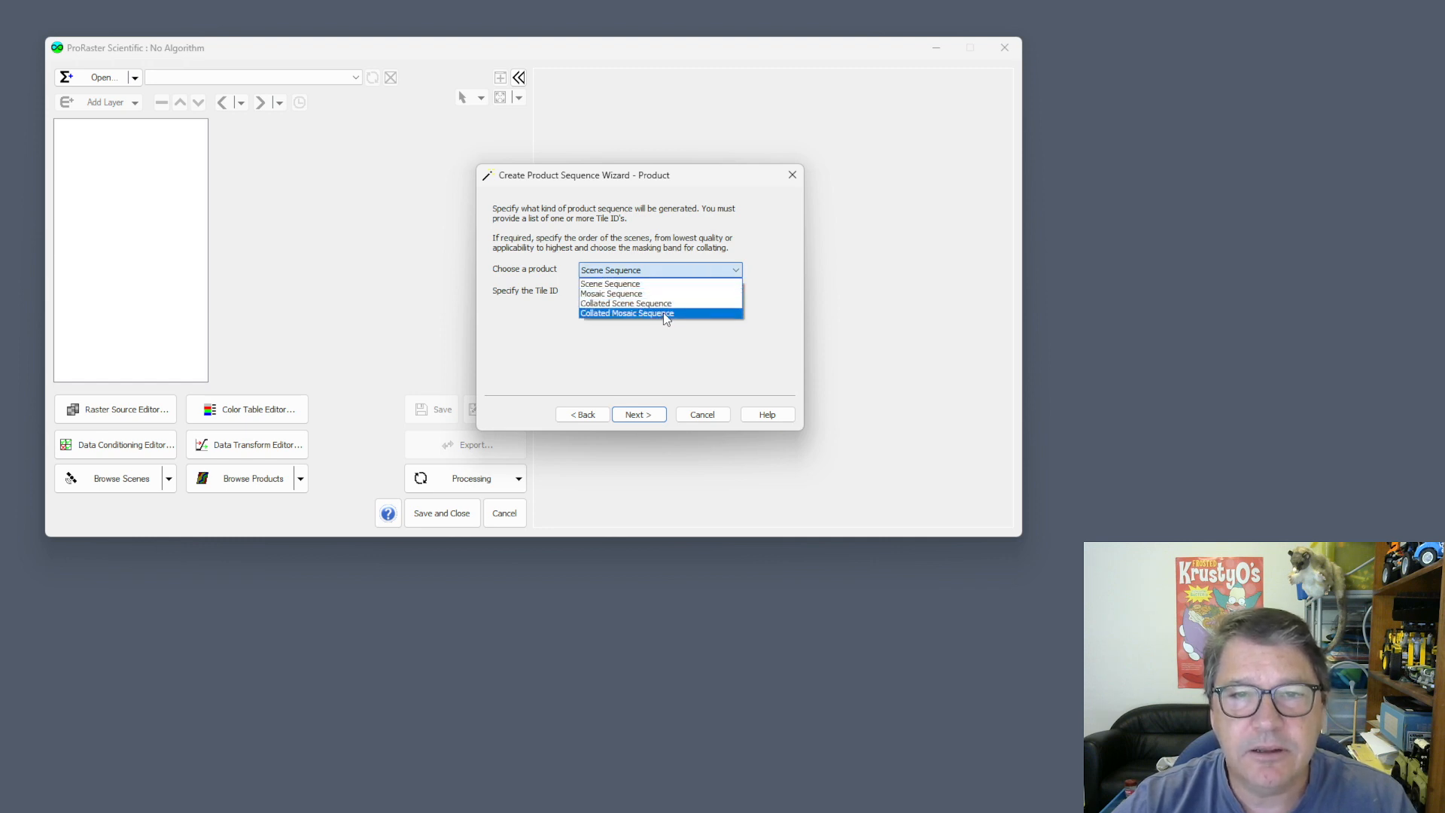
pyautogui.click(636, 287)
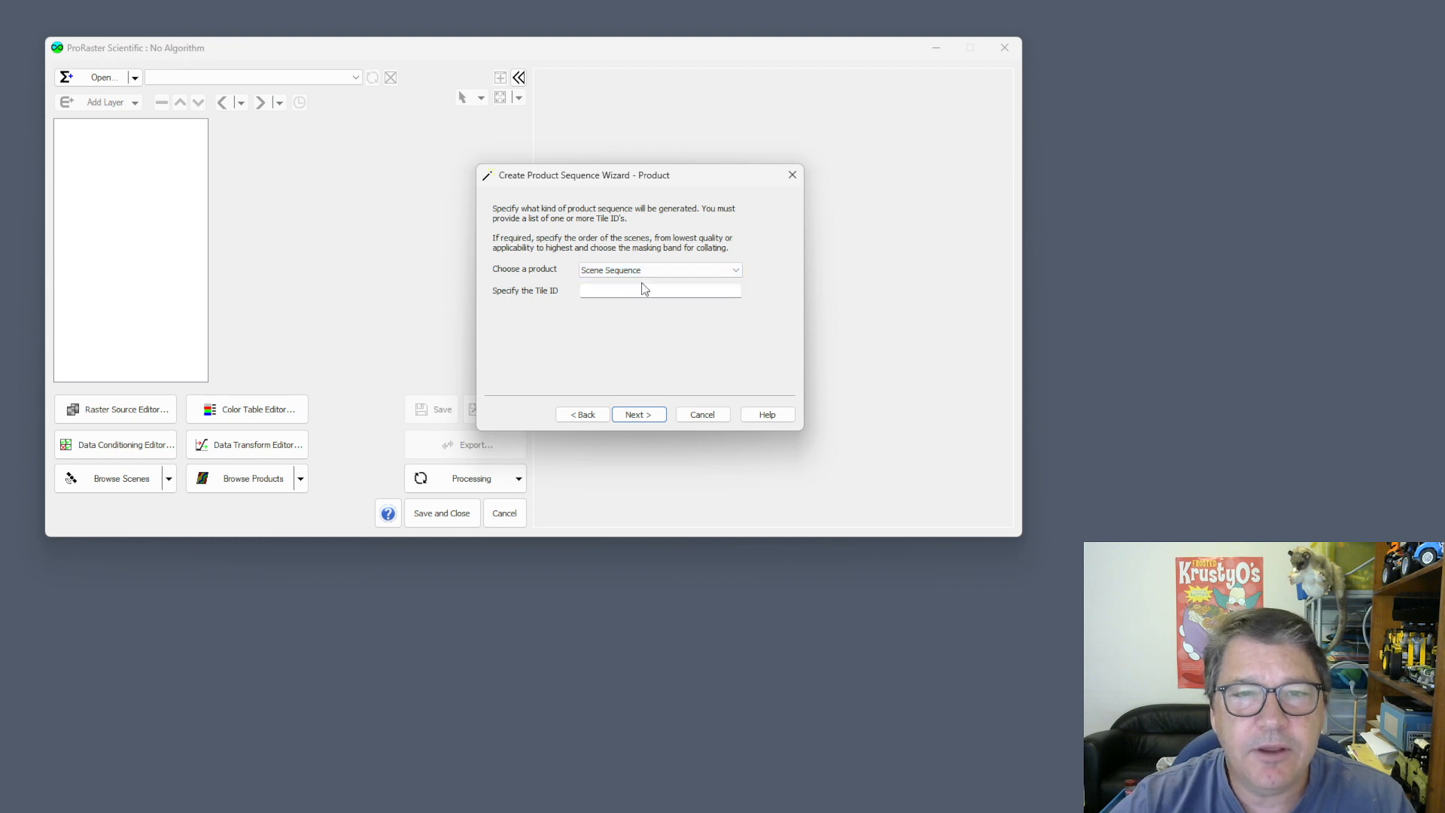
pyautogui.click(660, 273)
pyautogui.click(663, 292)
pyautogui.click(666, 273)
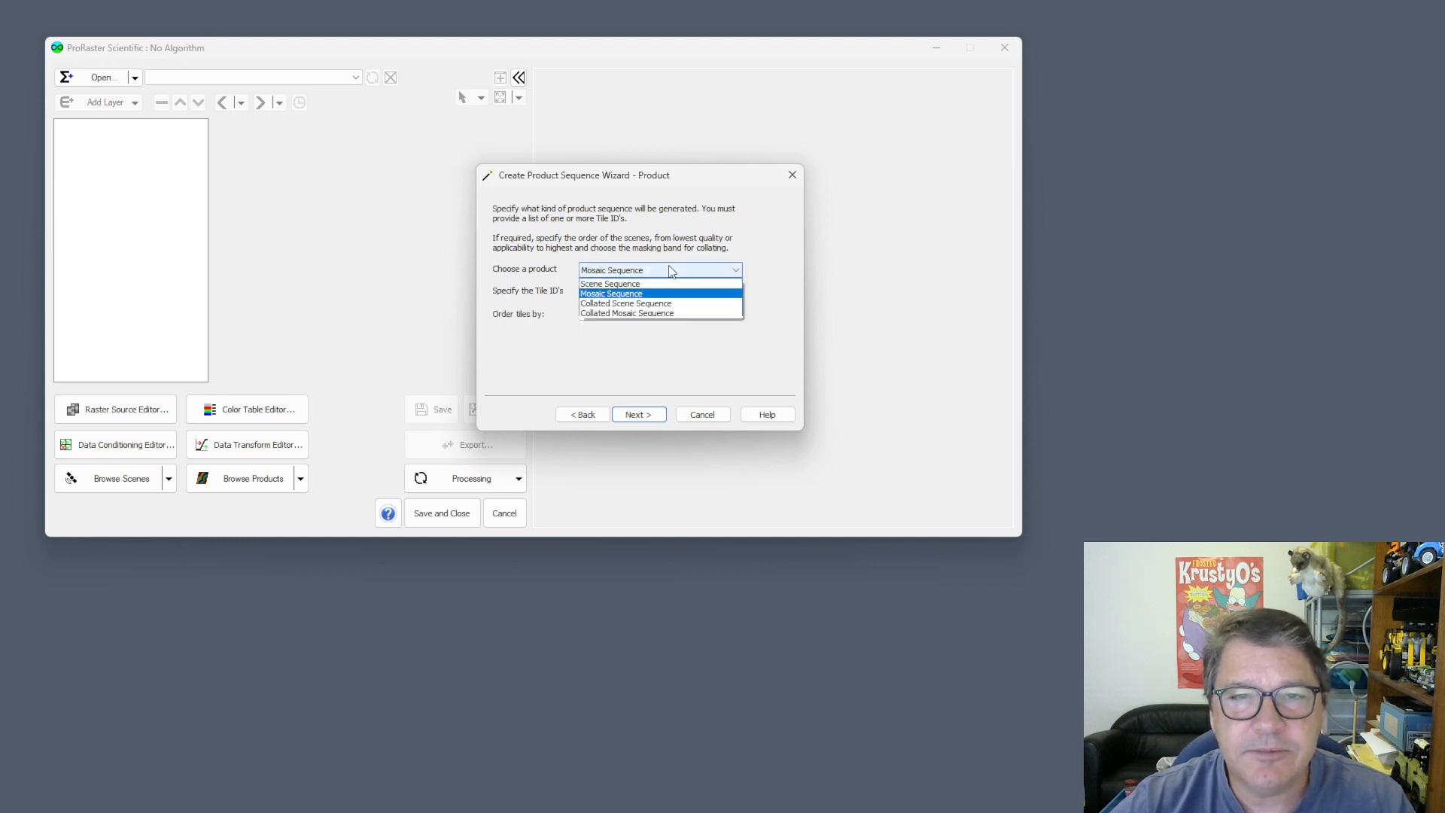
pyautogui.click(666, 304)
pyautogui.click(677, 271)
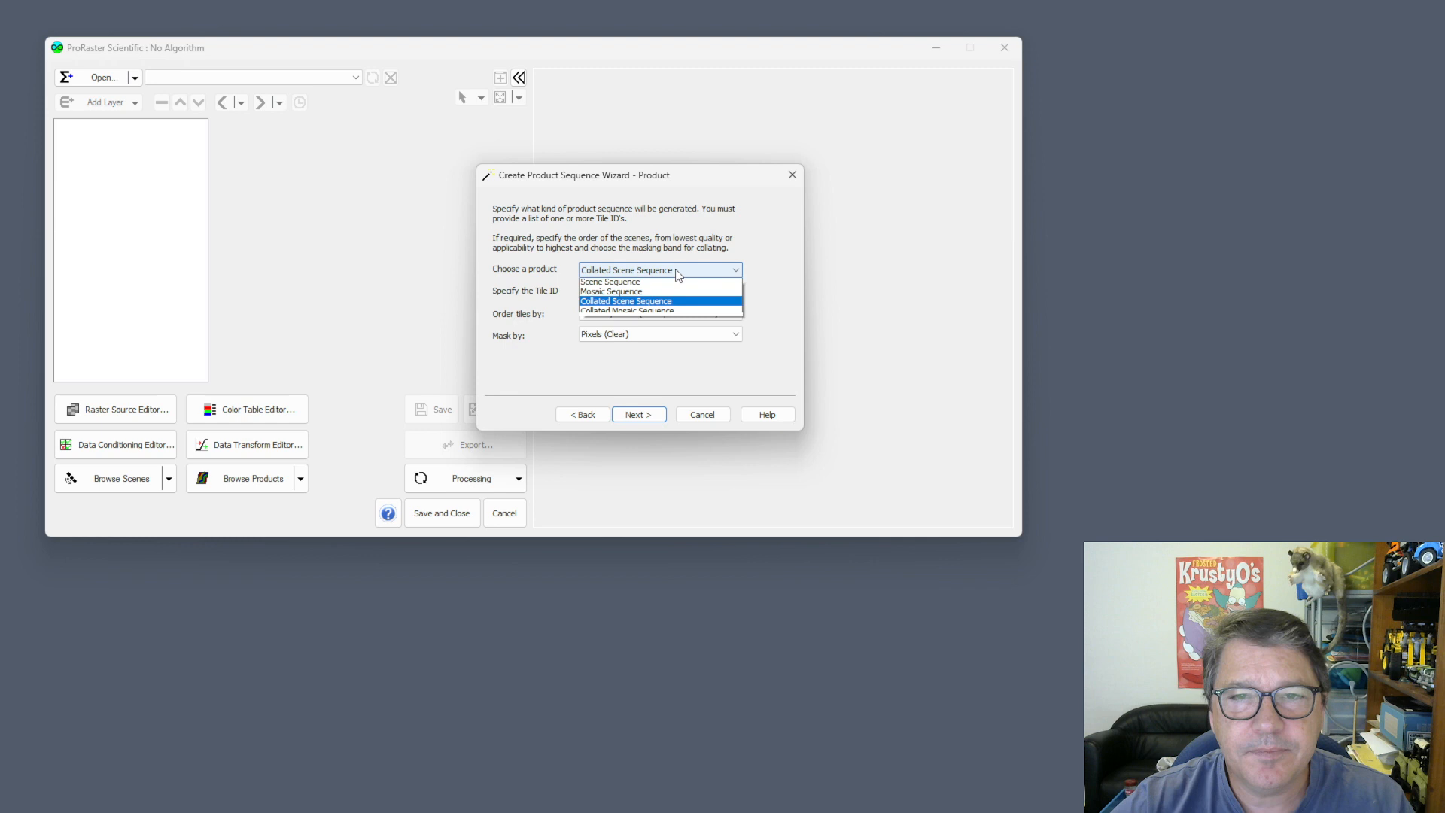
pyautogui.click(669, 313)
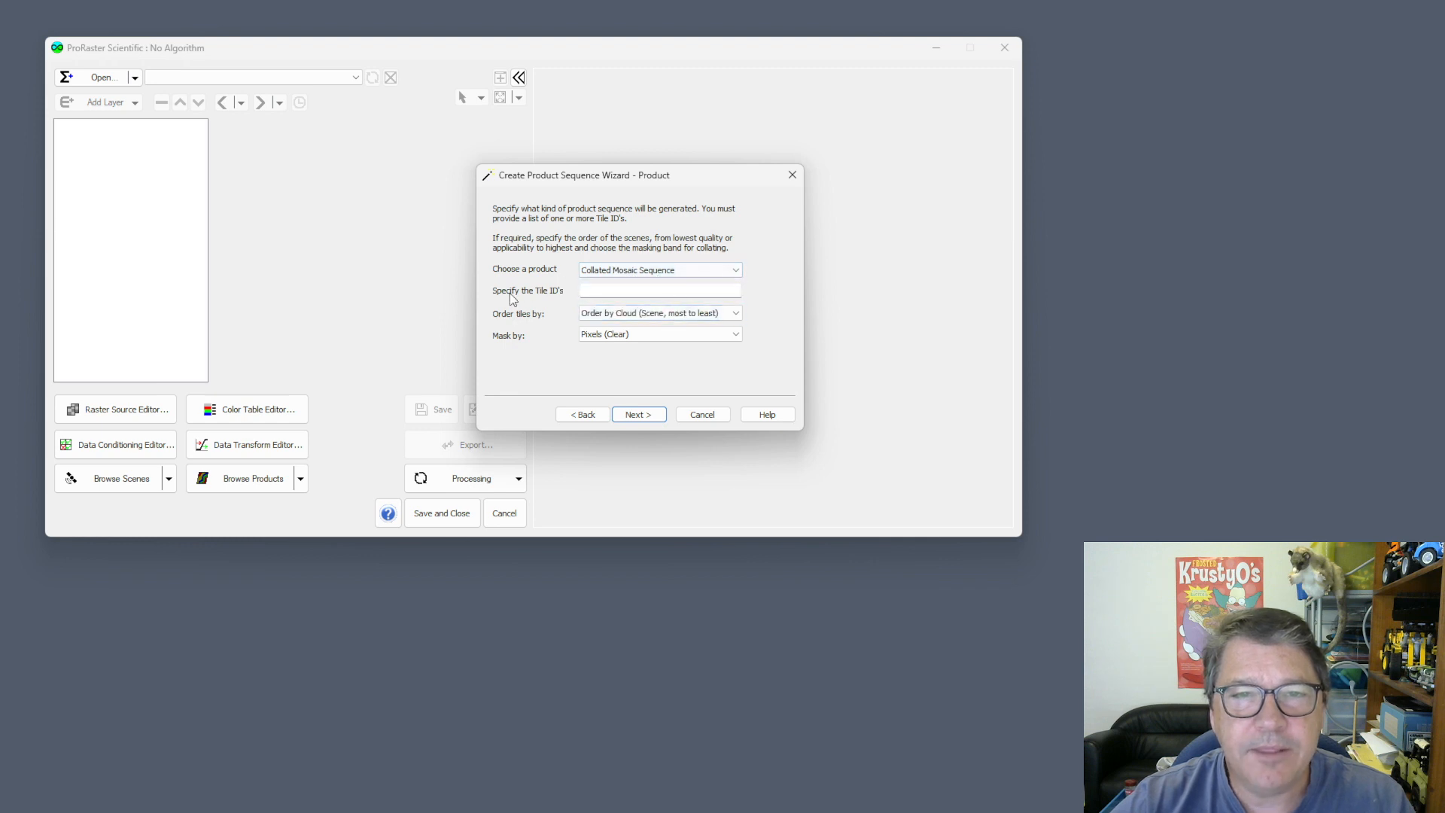
pyautogui.click(595, 289)
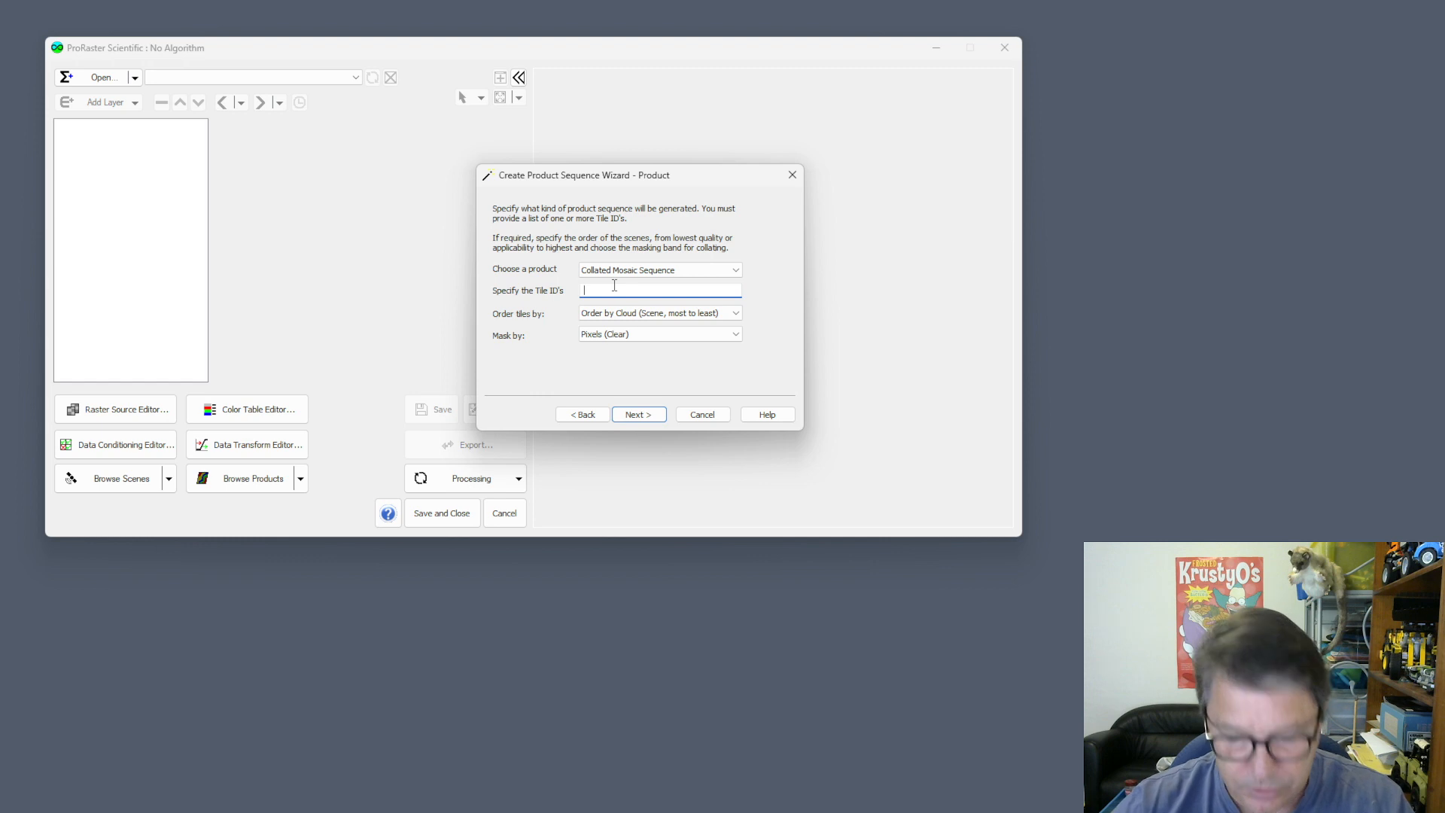
pyautogui.click(701, 415)
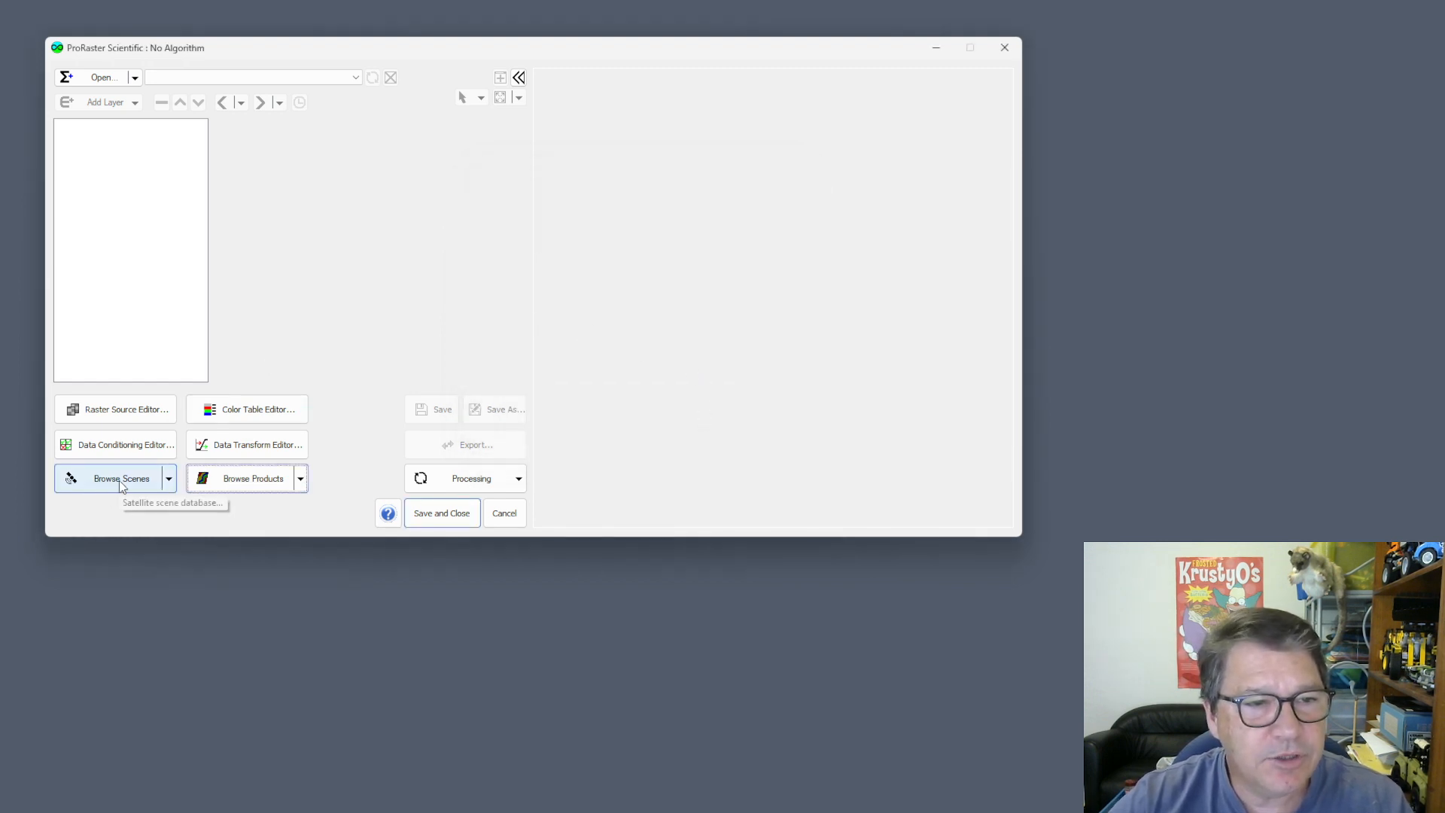
# - Browse the SDB_AllScenes scene database and sort its scenes by tile in descending order
pyautogui.click(169, 479)
pyautogui.moveTo(164, 504)
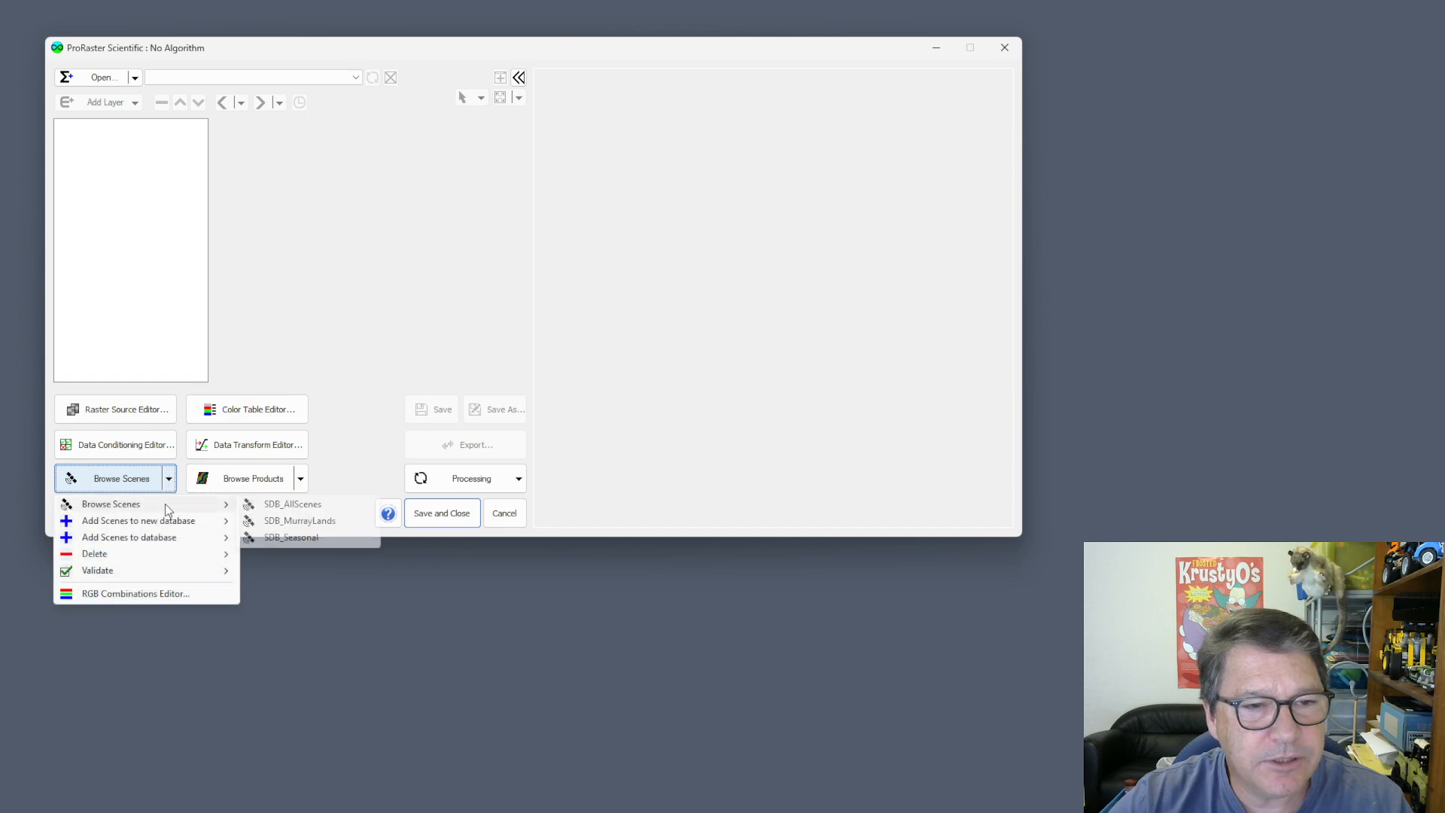
pyautogui.click(316, 508)
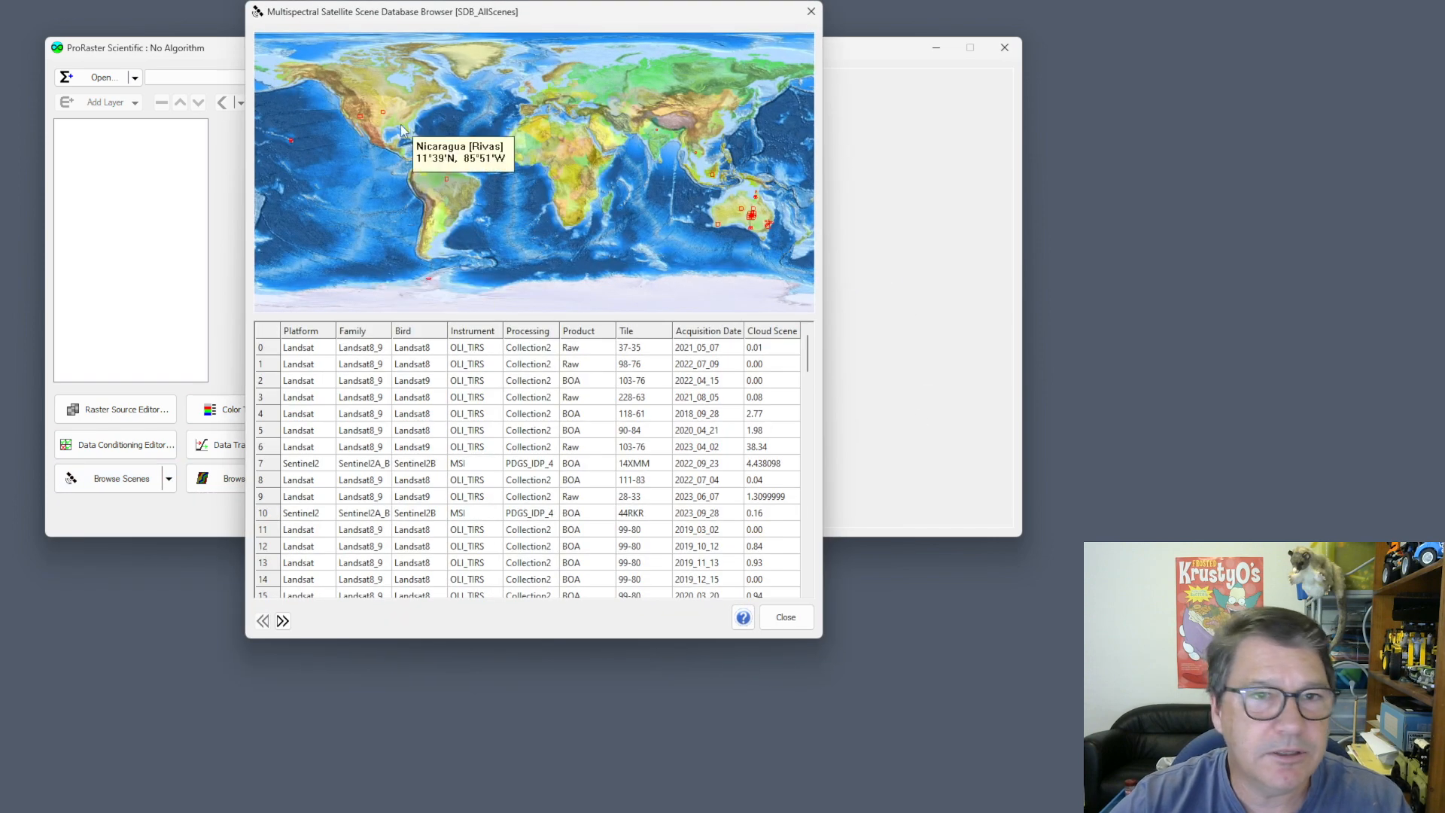
pyautogui.moveTo(457, 11); pyautogui.dragTo(375, 106)
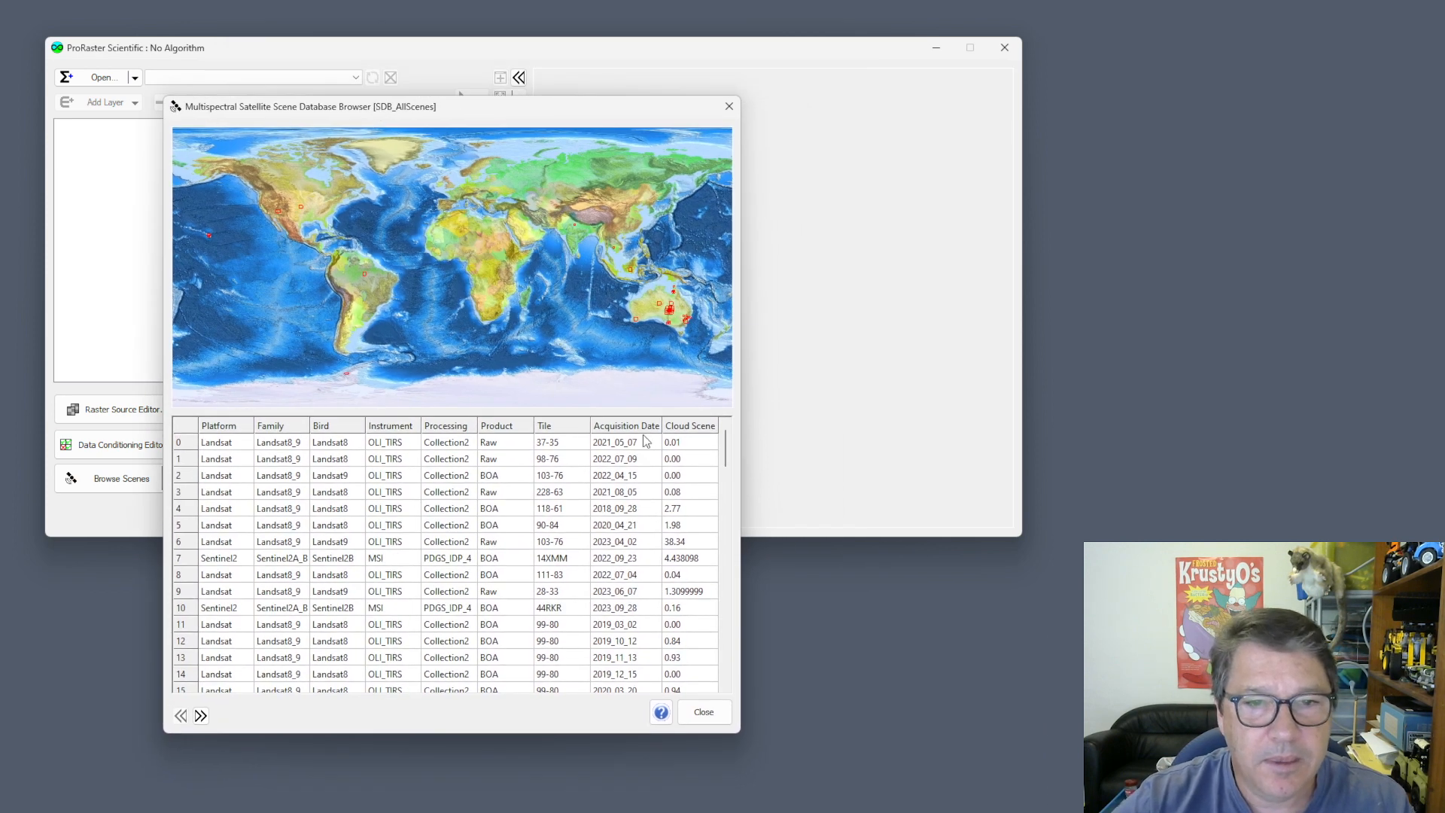
pyautogui.click(566, 427)
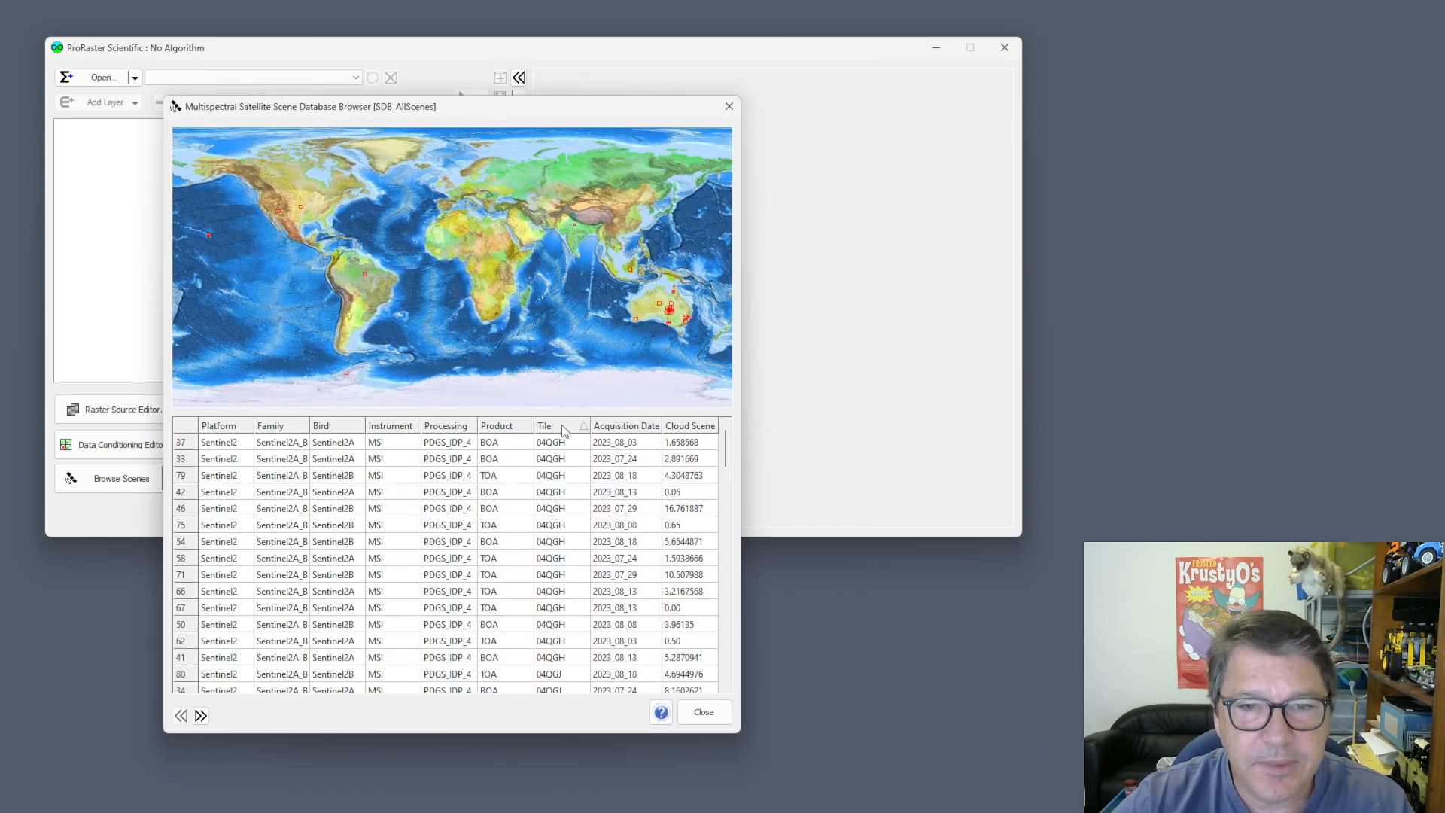
pyautogui.click(564, 427)
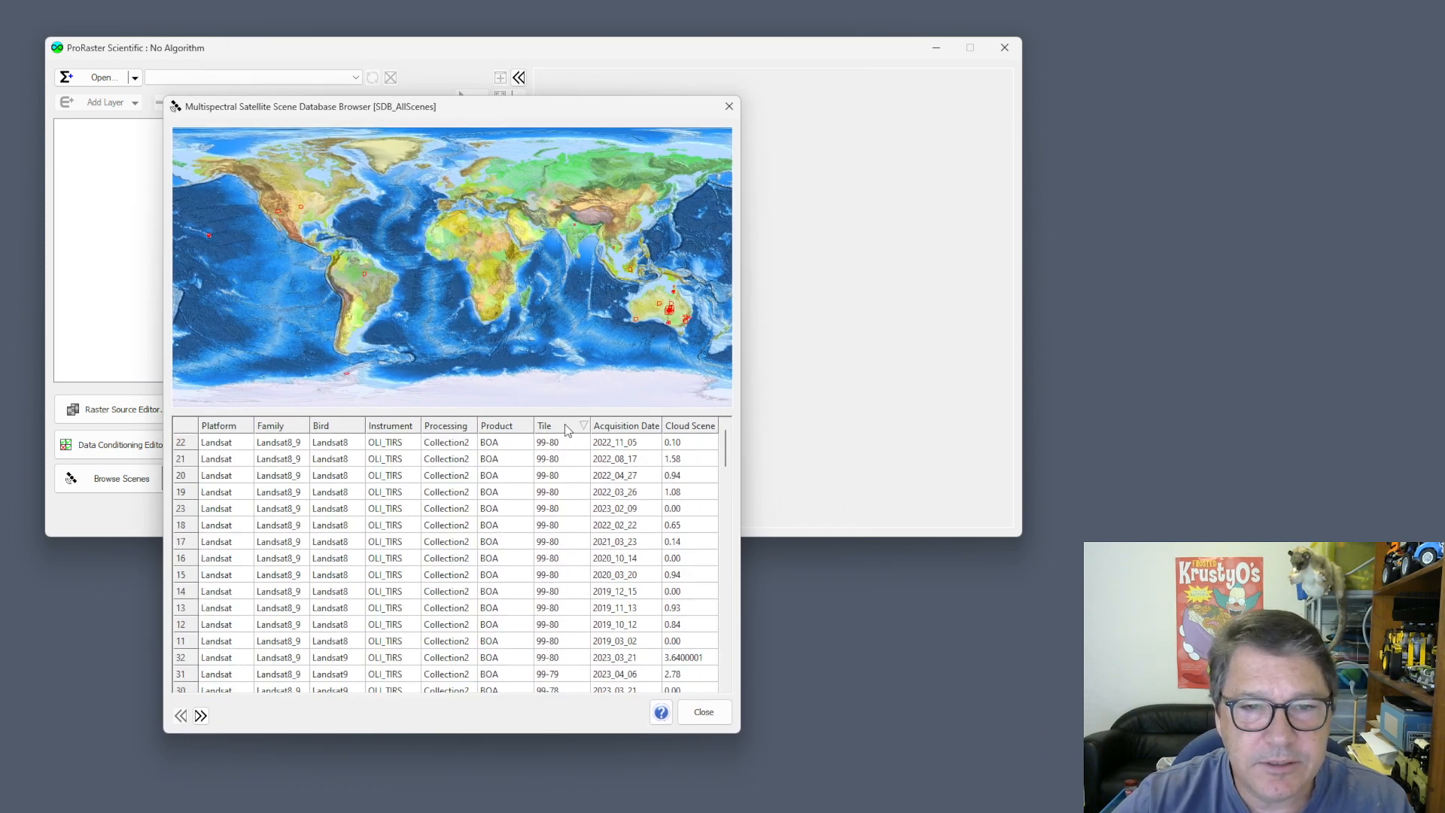
# - Examine how the tile IDs of Landsat and Sentinel2 scenes are written in the scene list
pyautogui.click(554, 494)
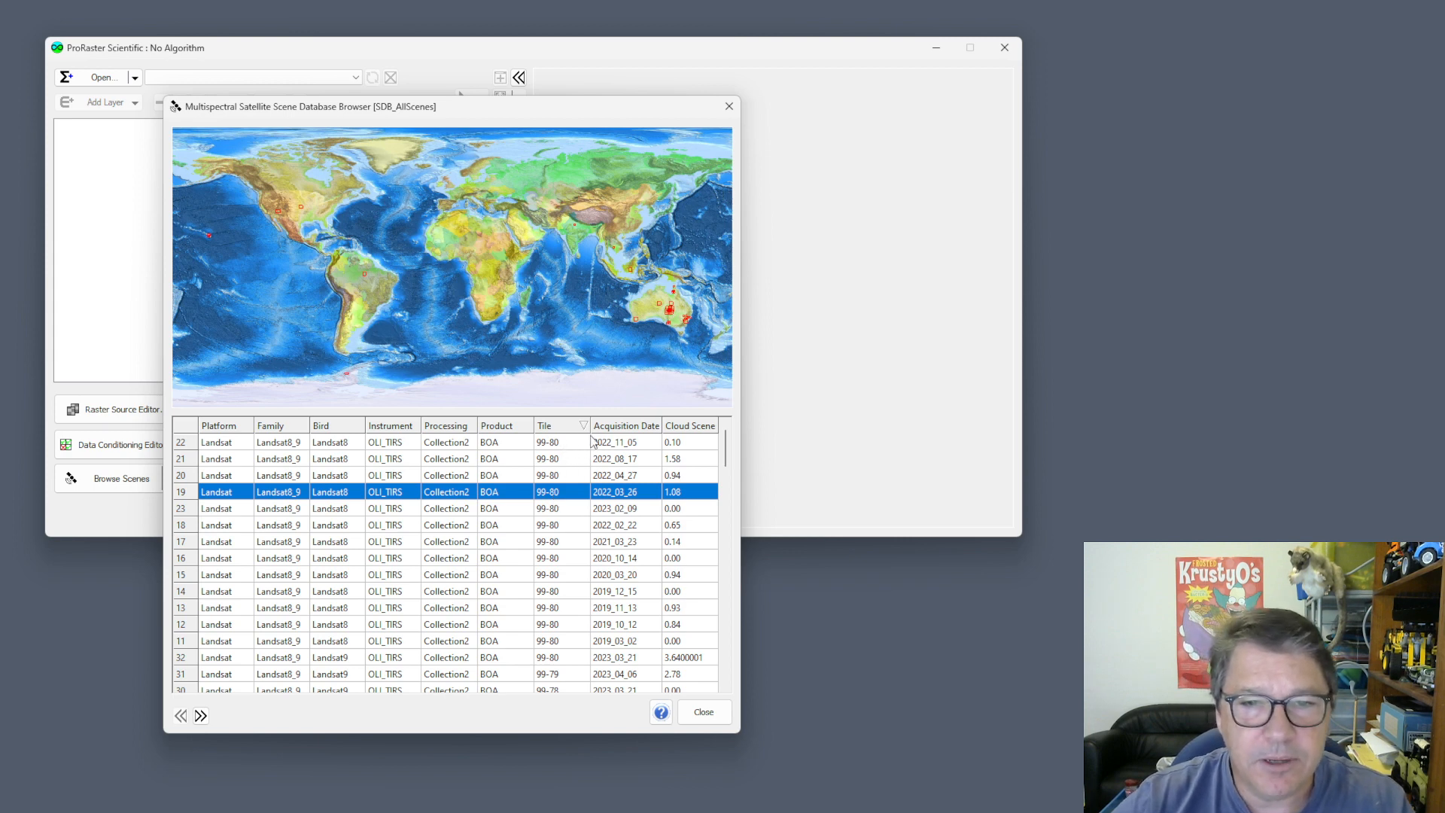
pyautogui.moveTo(727, 441); pyautogui.dragTo(730, 522)
pyautogui.click(556, 497)
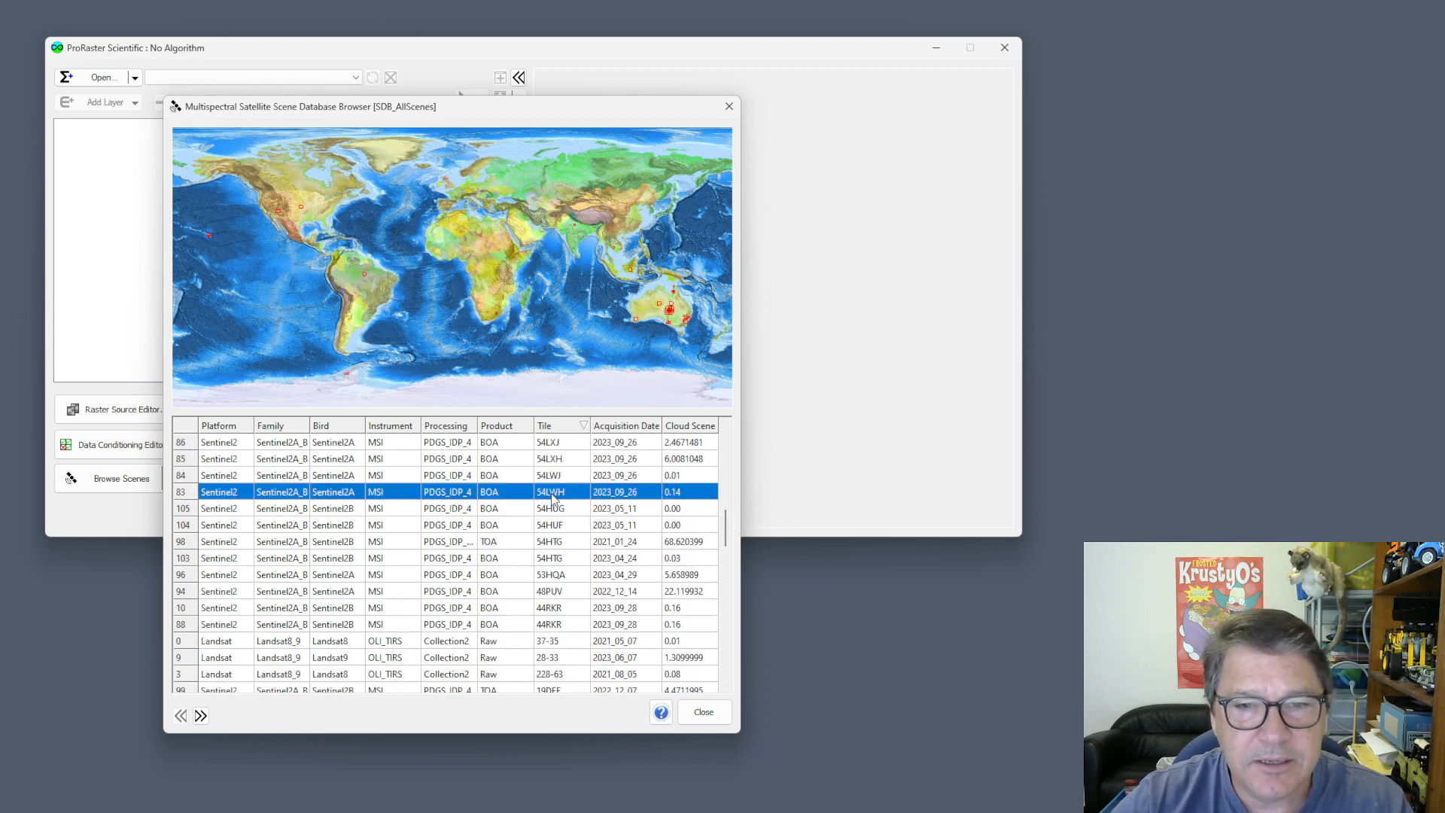
pyautogui.click(557, 560)
pyautogui.click(563, 510)
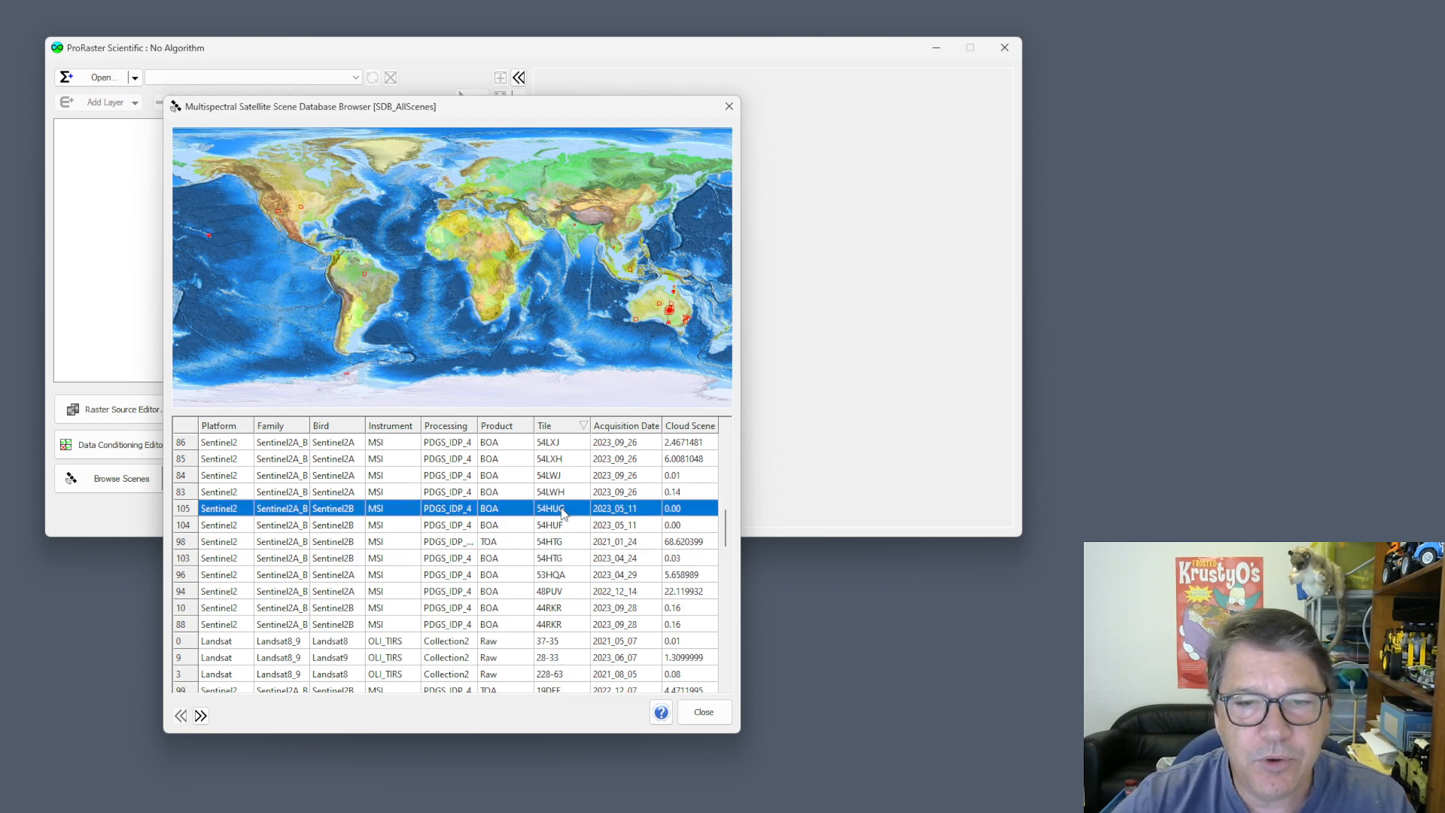
pyautogui.click(566, 463)
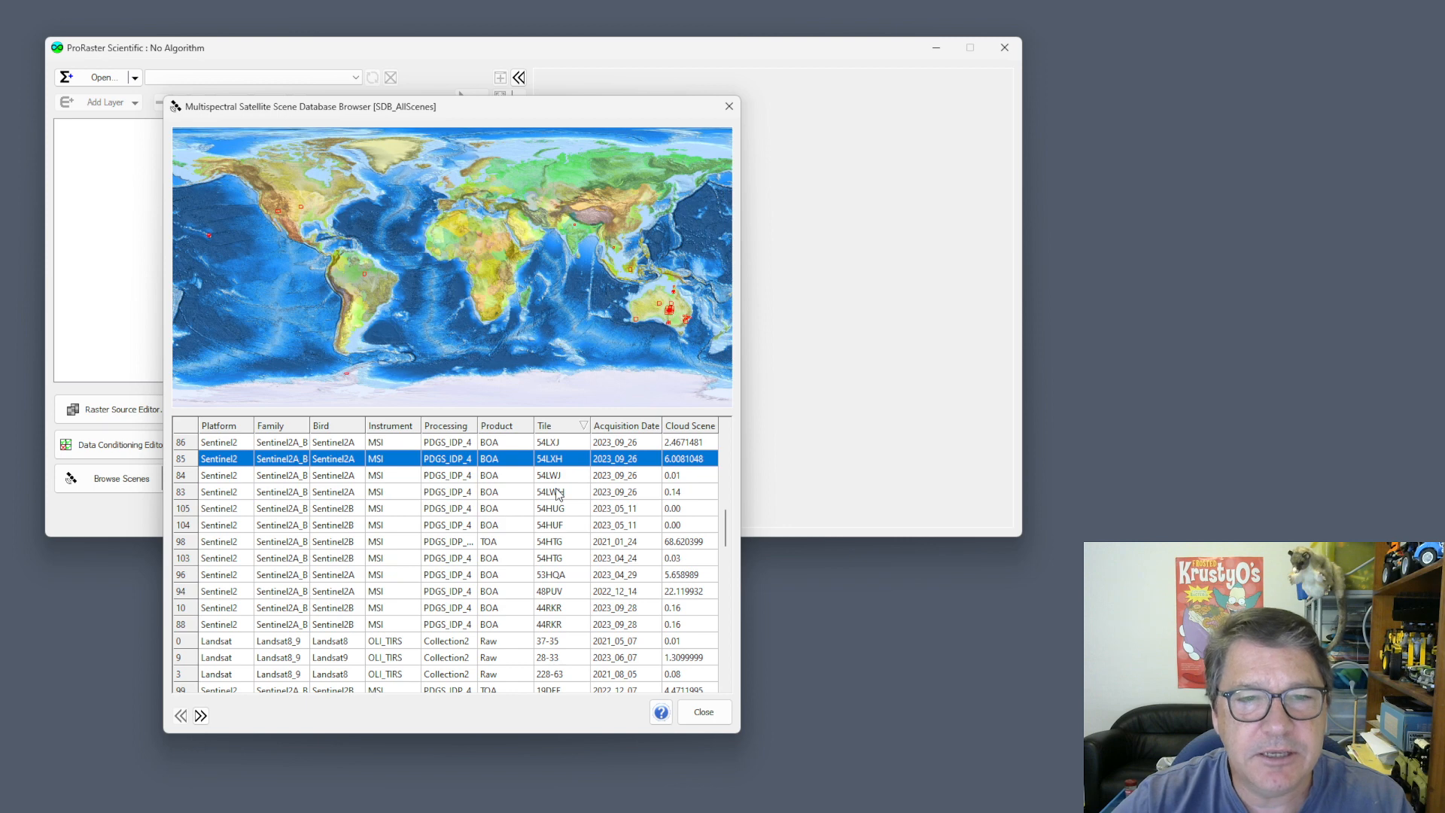
pyautogui.scroll(10, 559, 493)
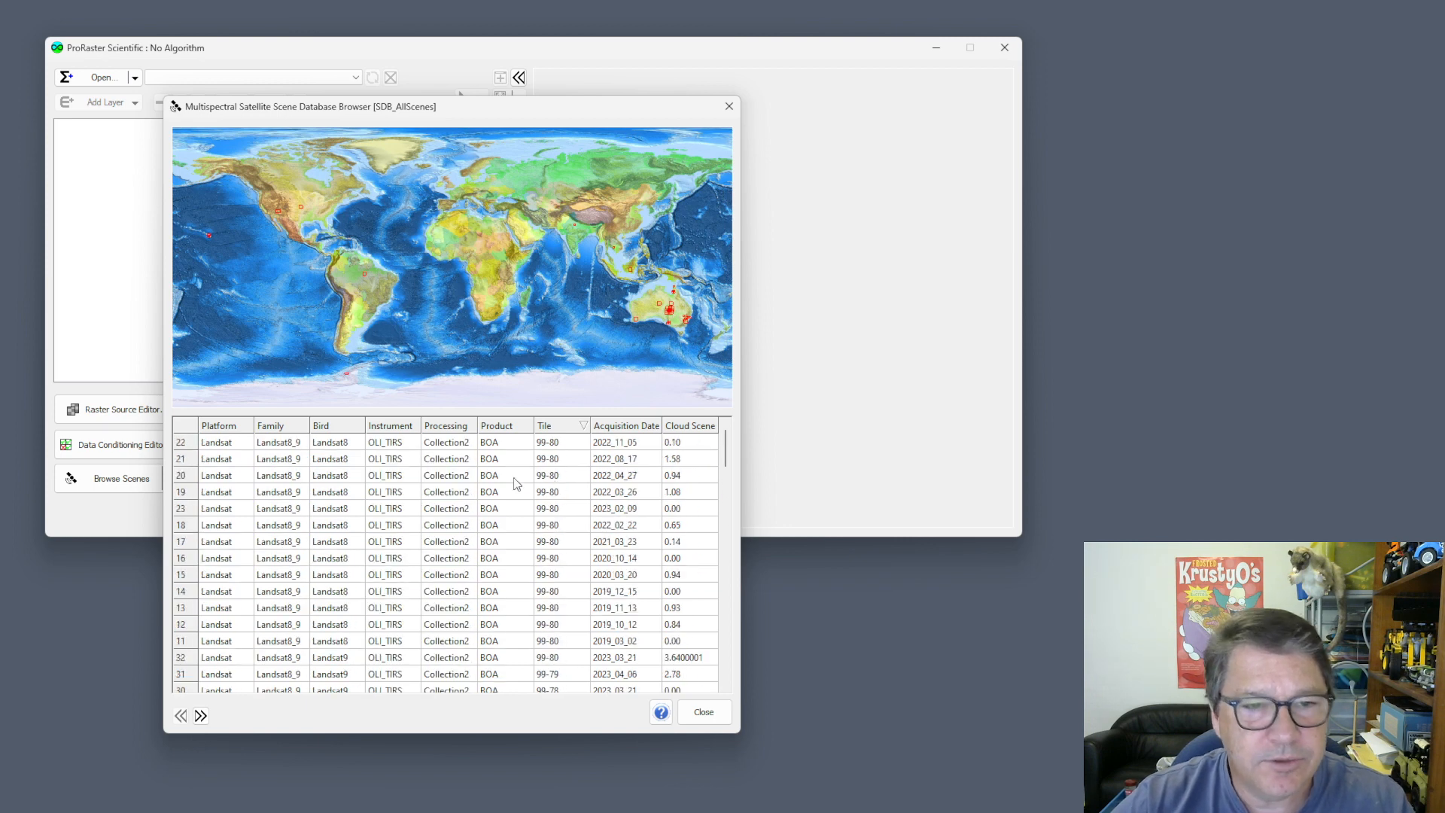
# - Show the commands, including copying the tile ID, for the Landsat8 99-80 scene dated 2022_08_17, and close the scene browser
pyautogui.click(189, 461)
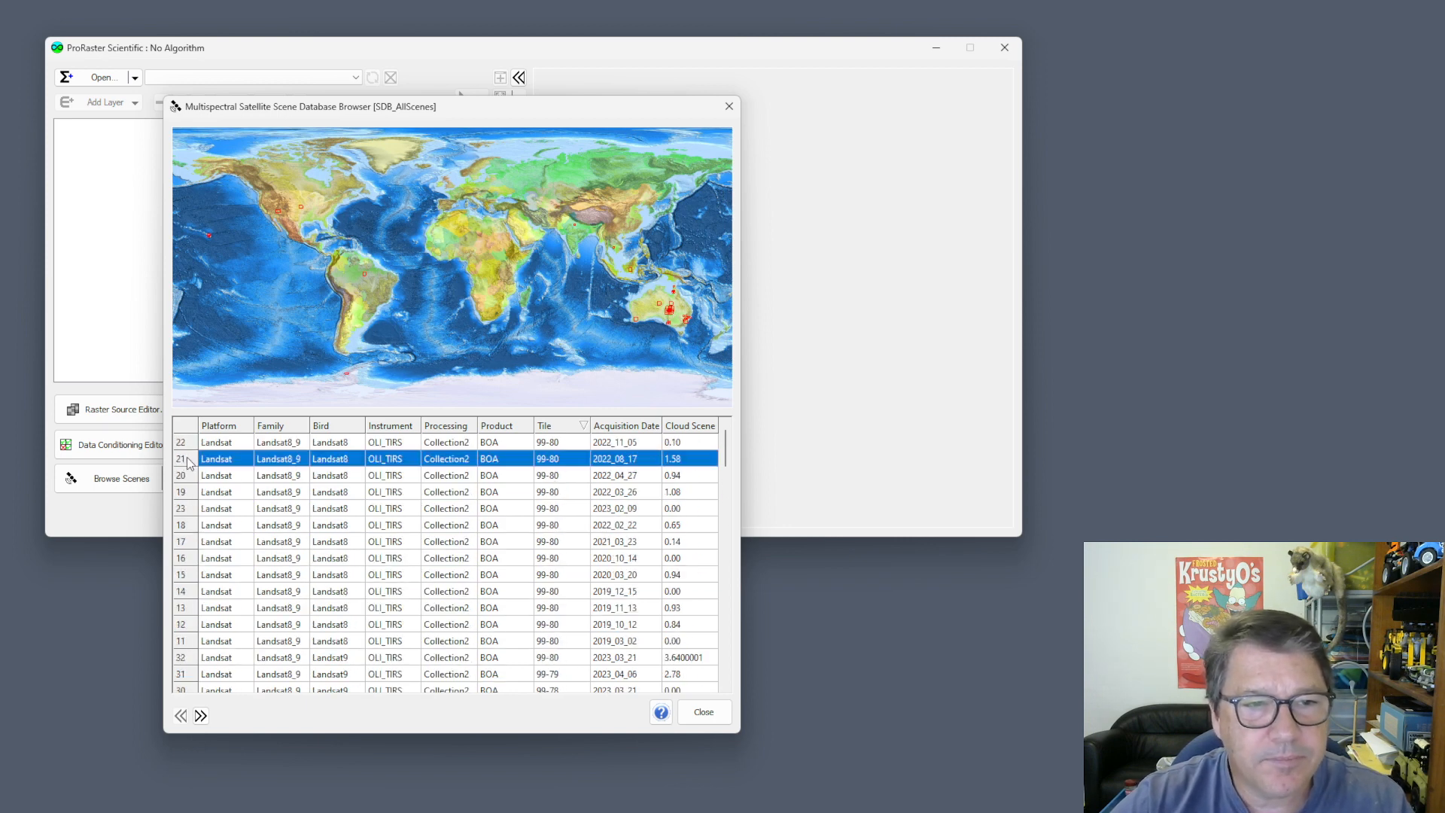
pyautogui.rightClick(189, 462)
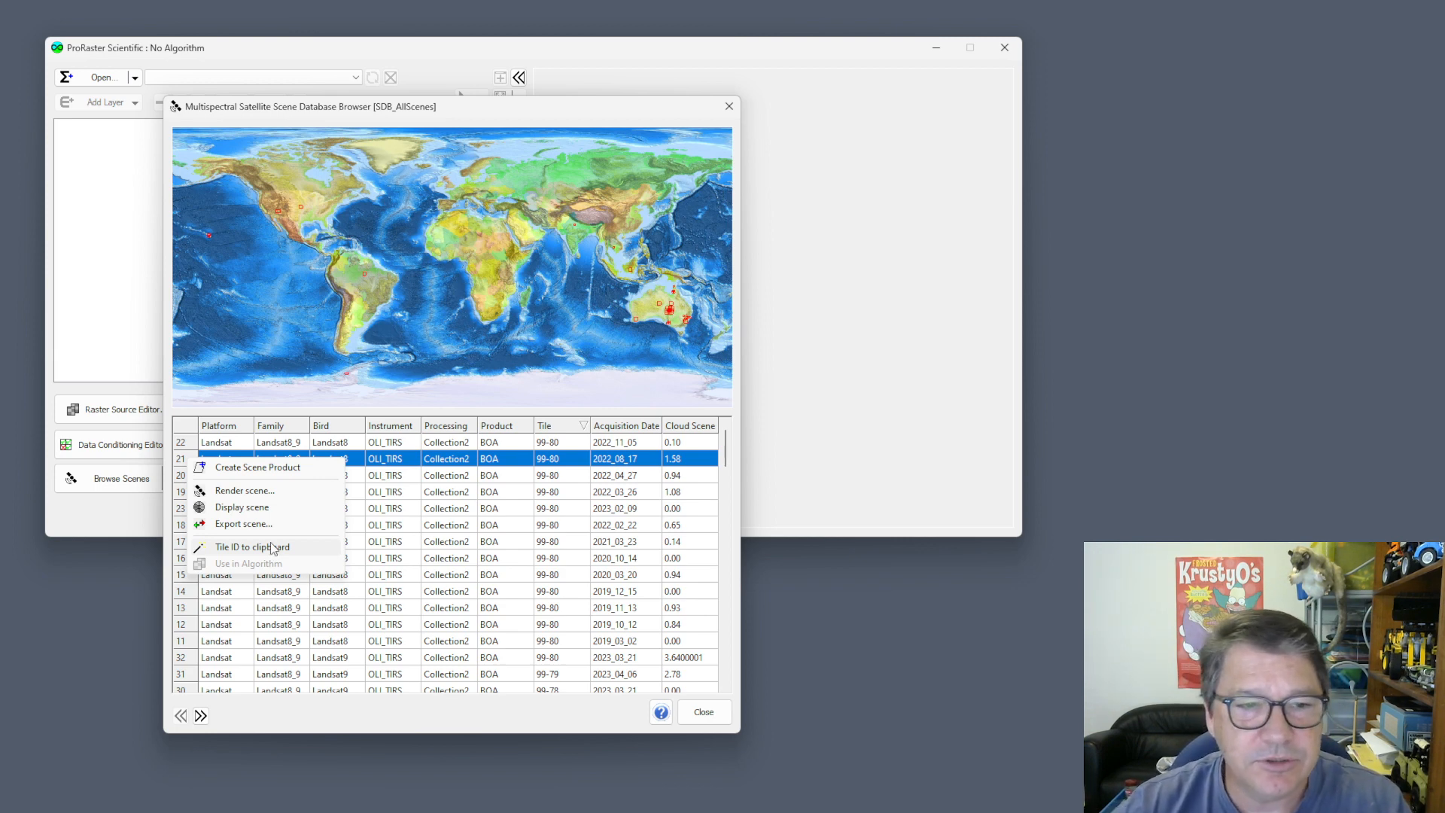
pyautogui.click(712, 715)
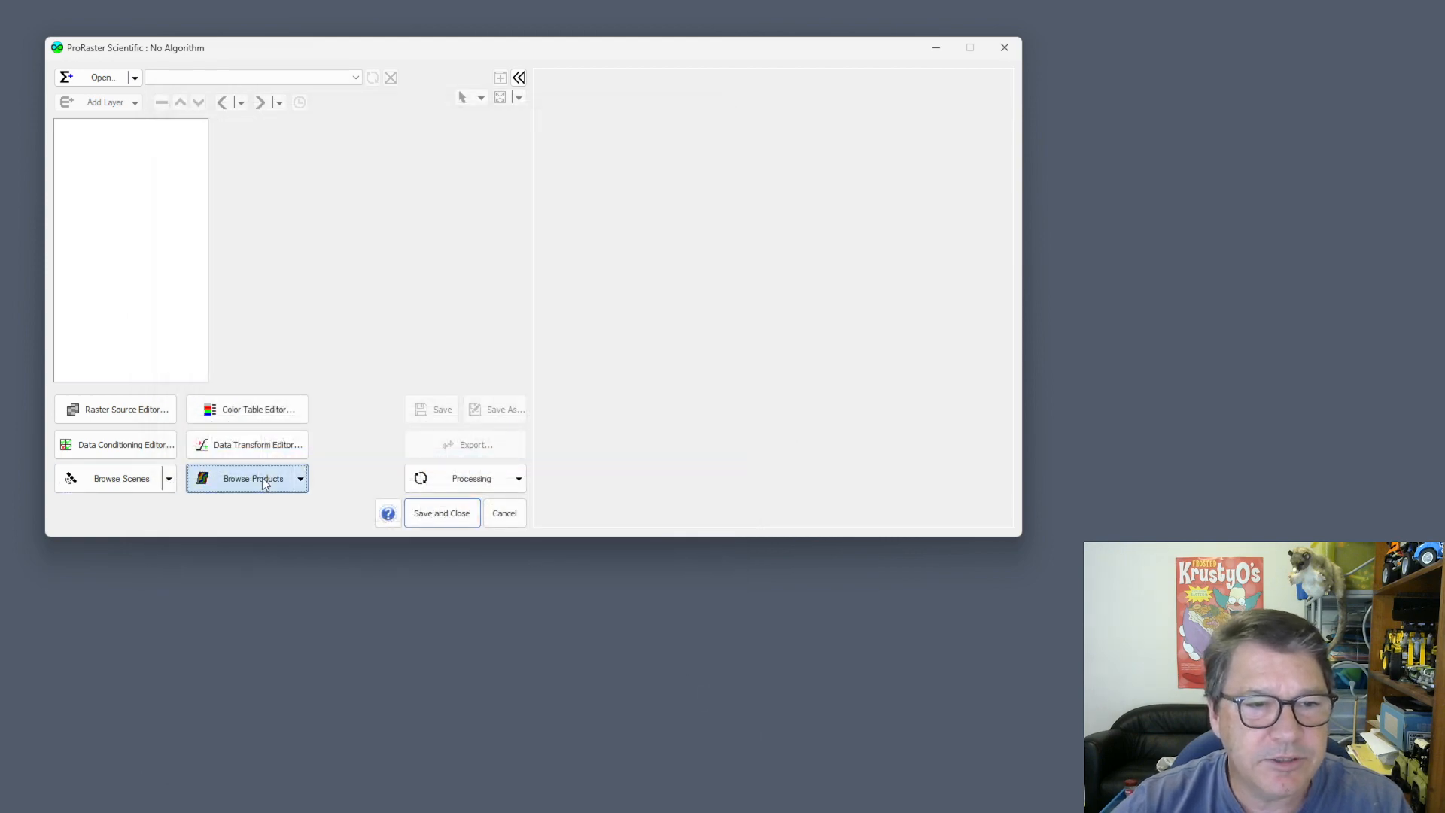
# - Browse the PDB_MurrayLands product database and copy the tile IDs of the Mosaic [Mosaic_A] product to the clipboard
pyautogui.click(265, 483)
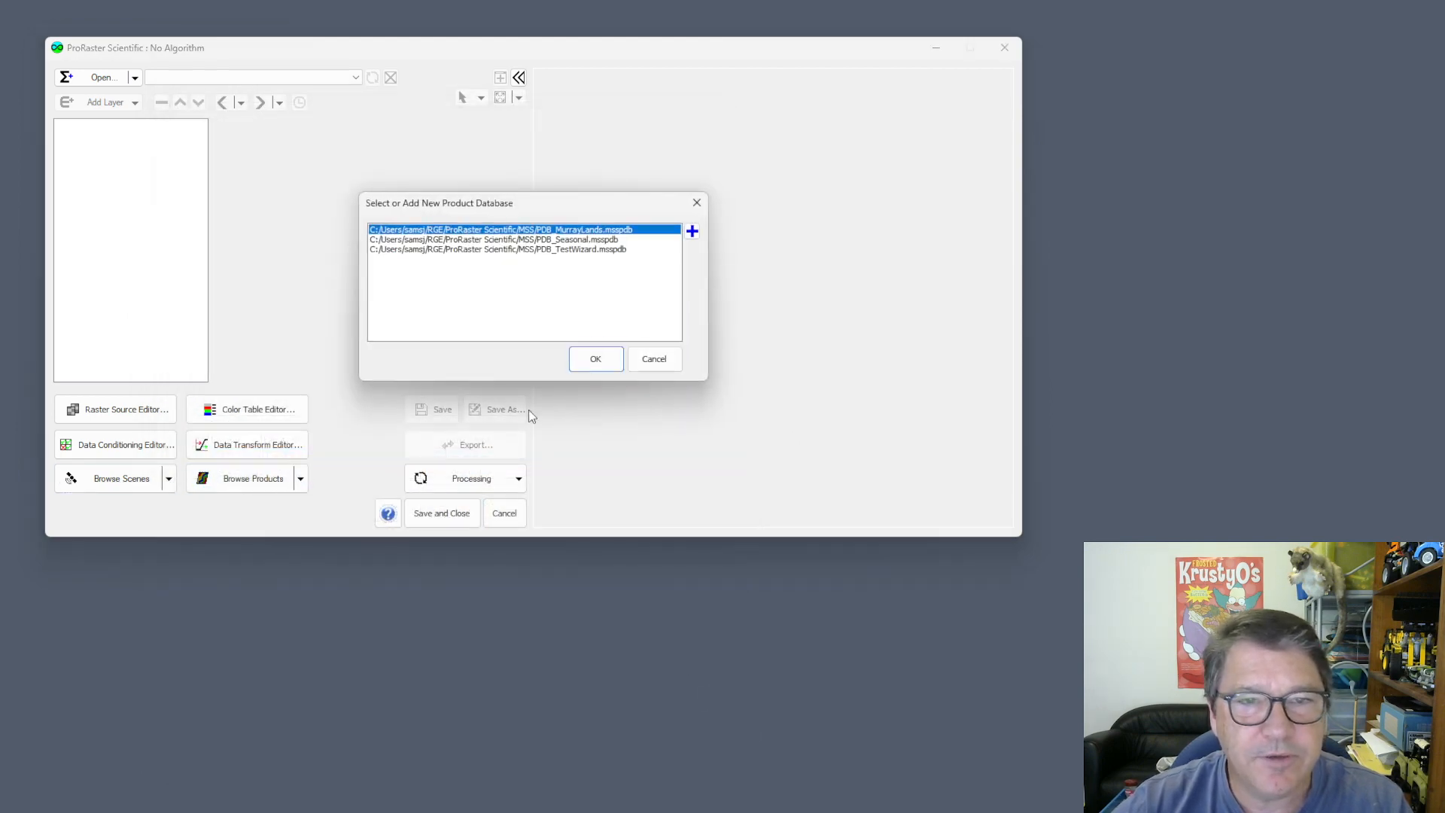
pyautogui.click(541, 239)
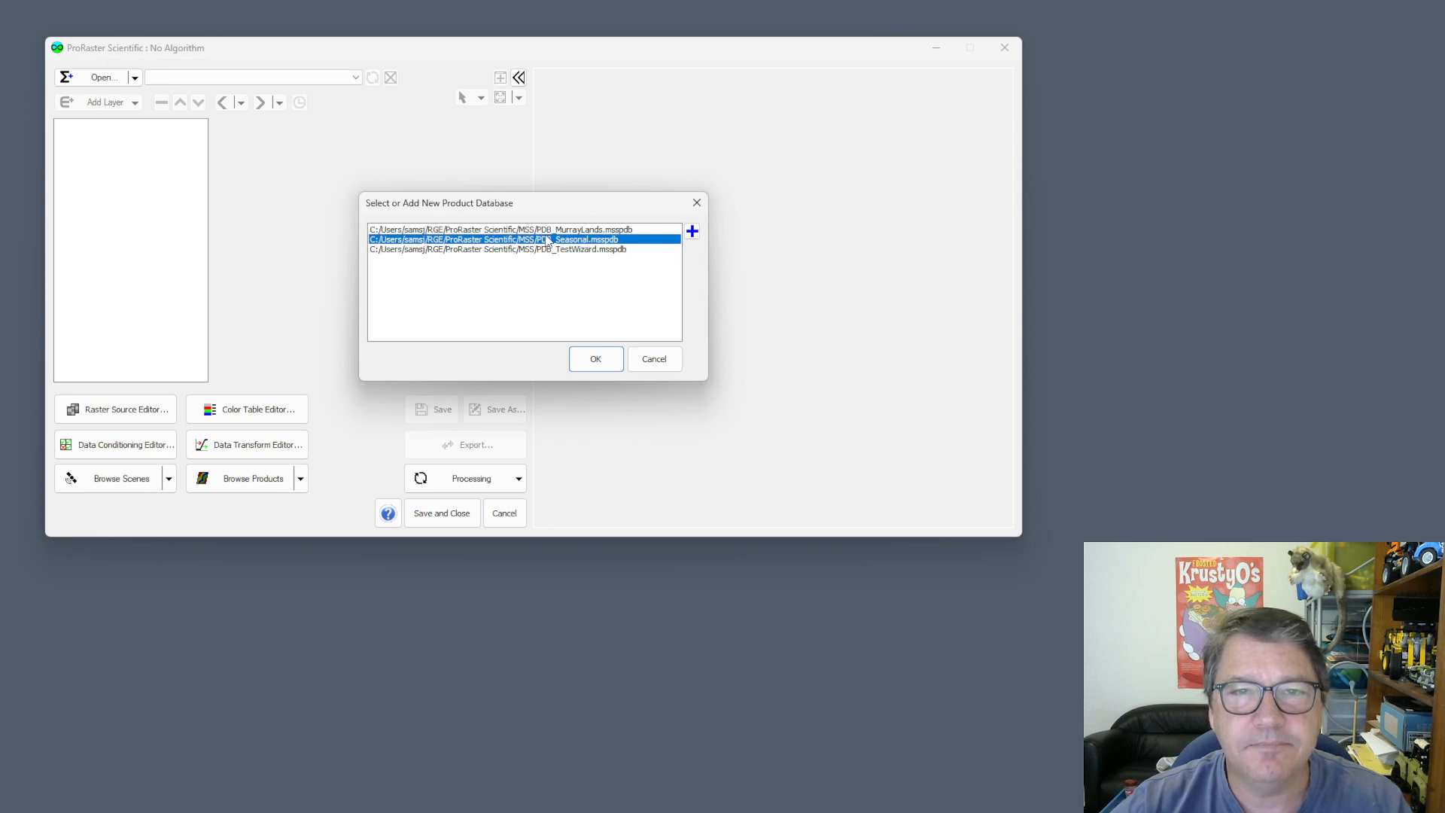
pyautogui.doubleClick(549, 231)
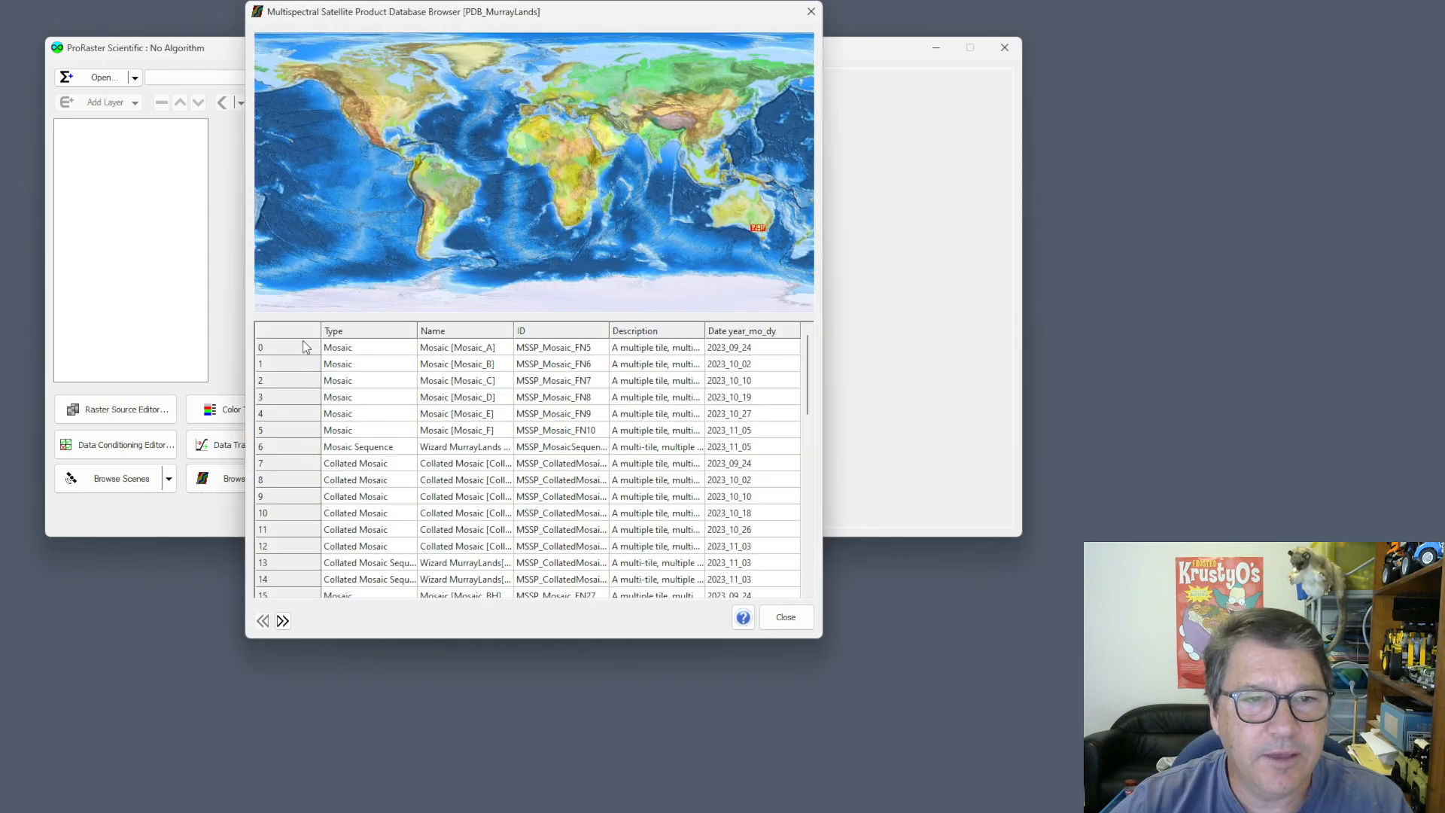
pyautogui.click(302, 347)
pyautogui.rightClick(301, 347)
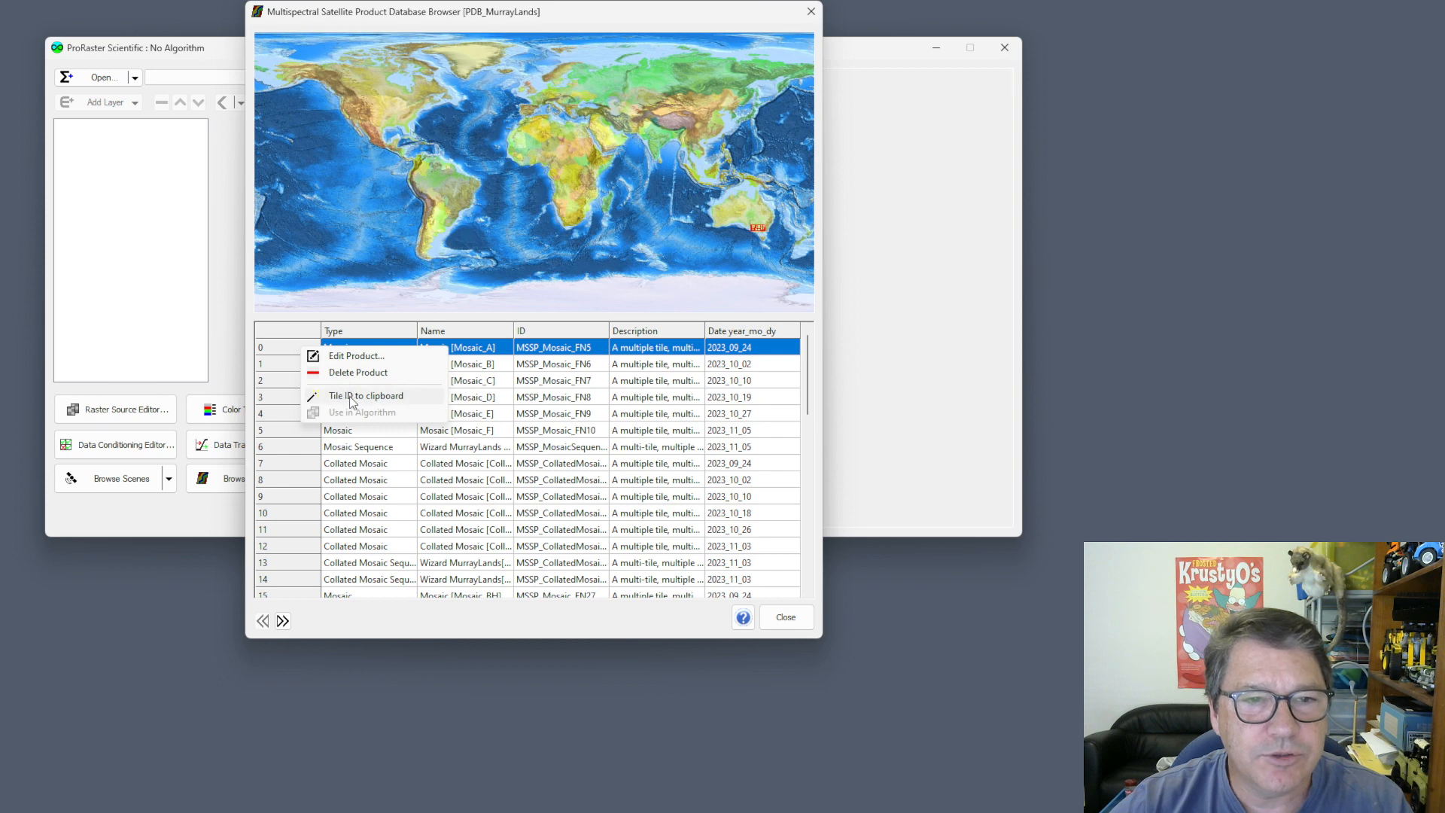
pyautogui.click(368, 401)
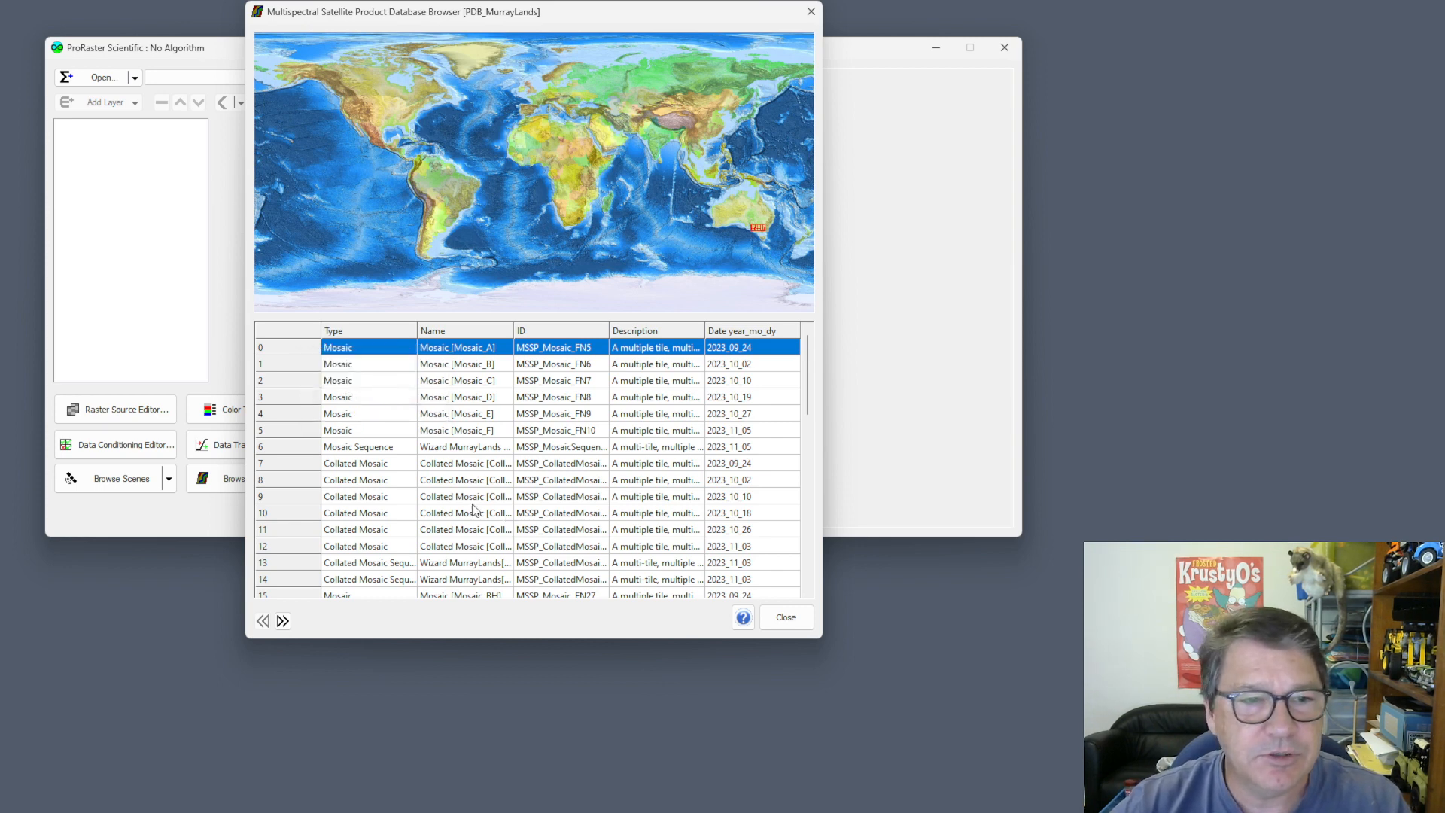
# - Start the Create Product Sequence Wizard and proceed with script Murray 1, scene database SDB_MurrayLands and the Landsat8_9 Collection2 BOA parameters to the product settings
pyautogui.click(195, 508)
pyautogui.click(301, 479)
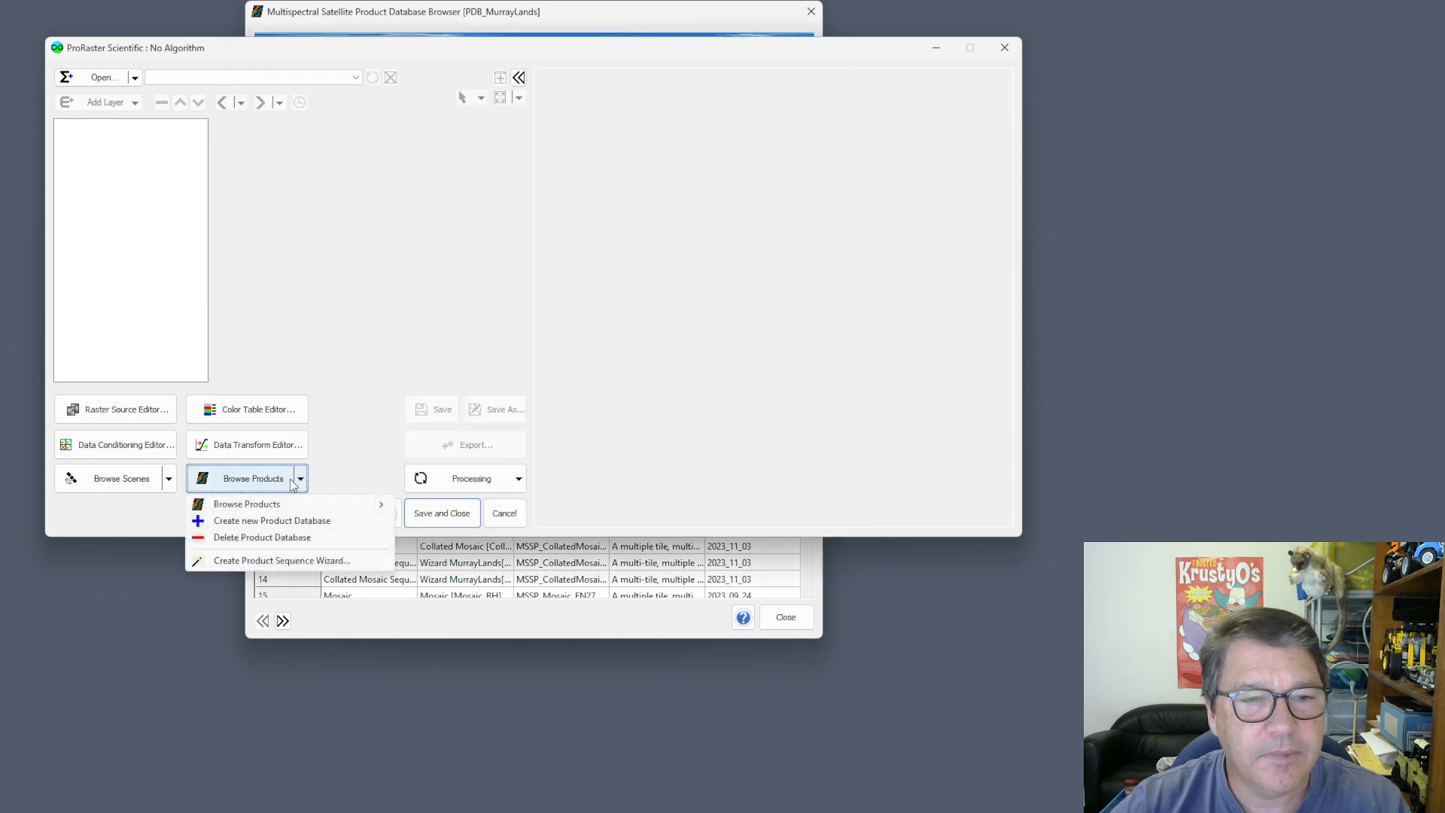
pyautogui.click(258, 561)
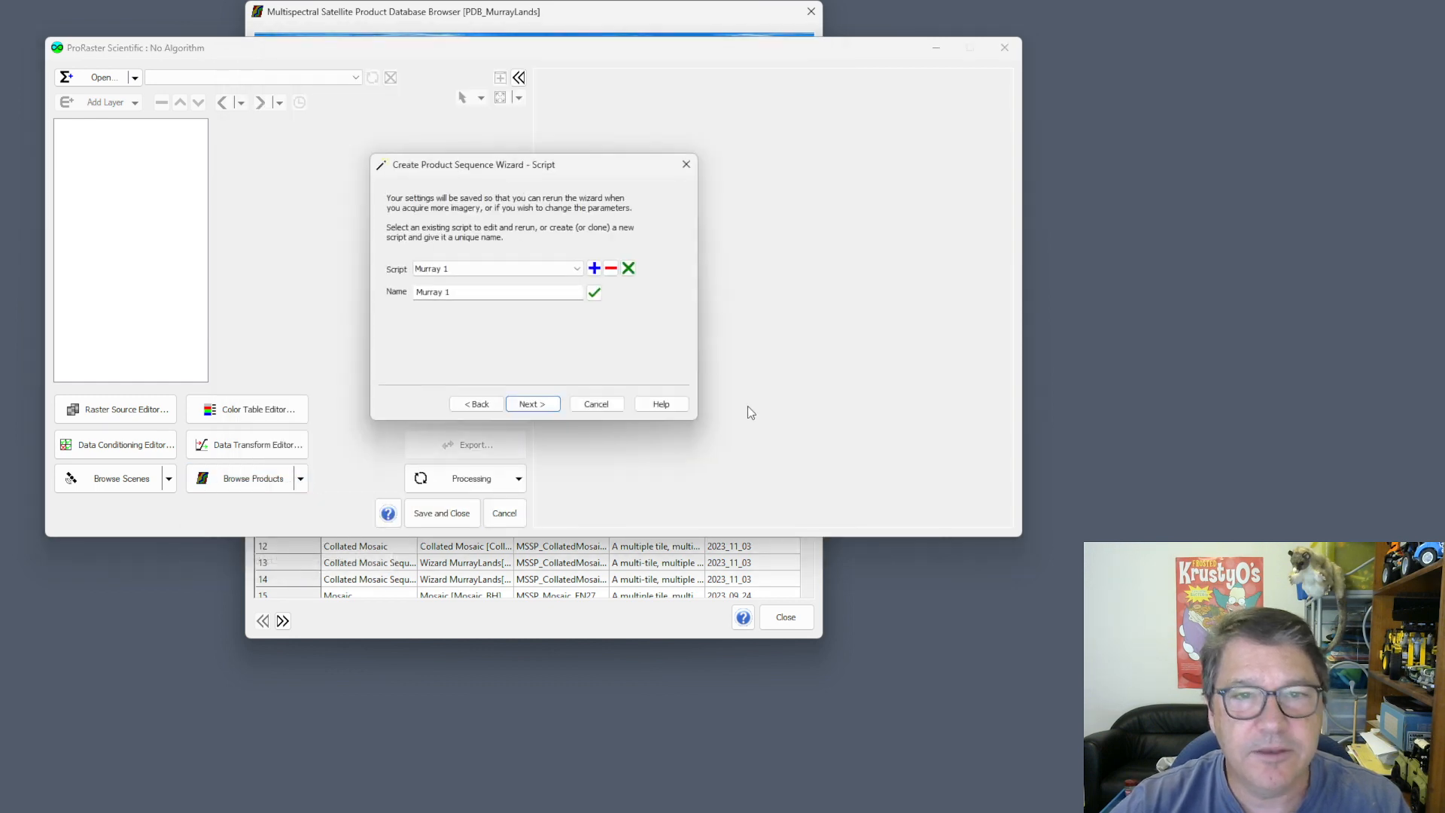
pyautogui.click(534, 404)
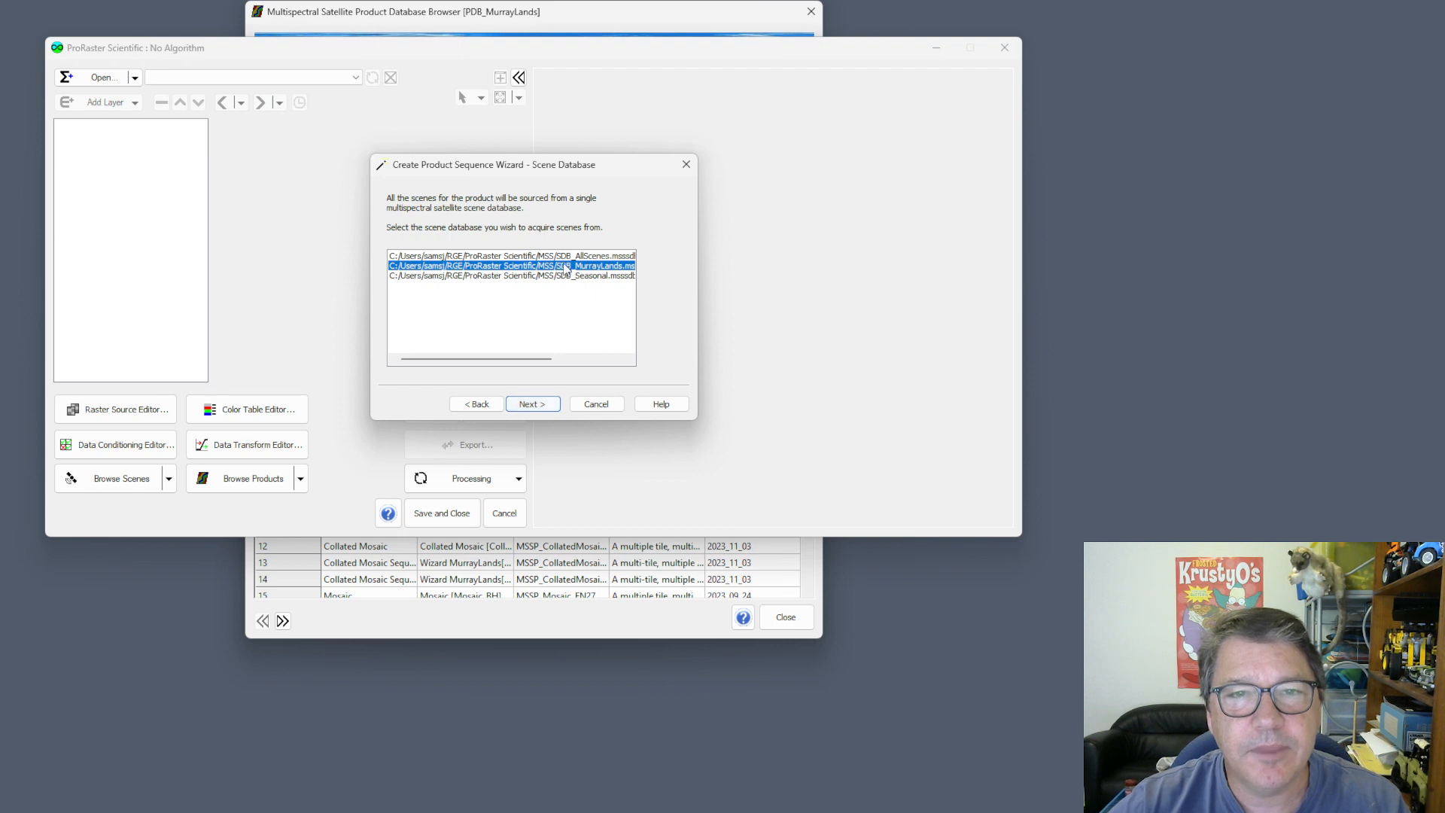
pyautogui.click(541, 404)
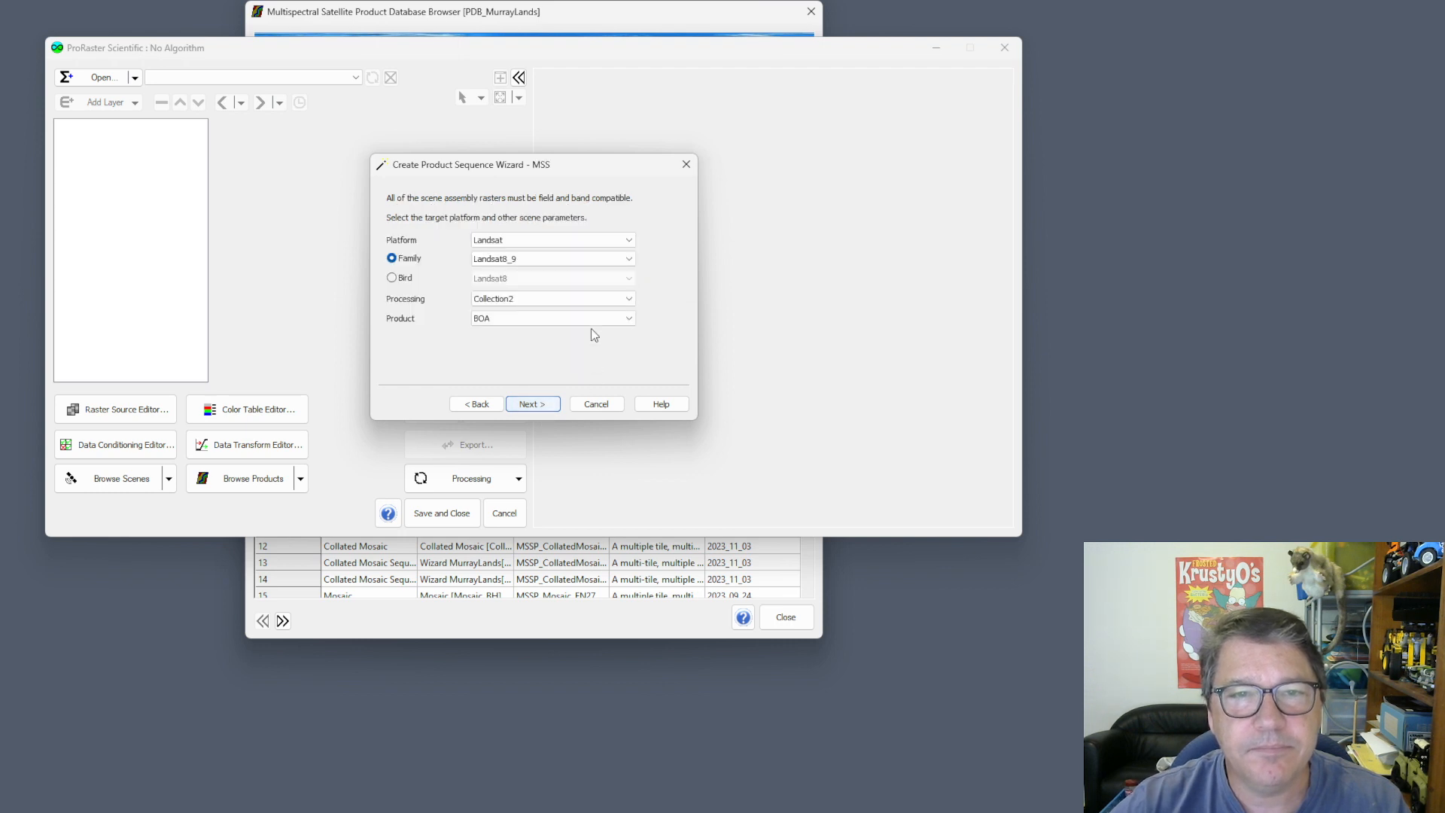
pyautogui.click(531, 404)
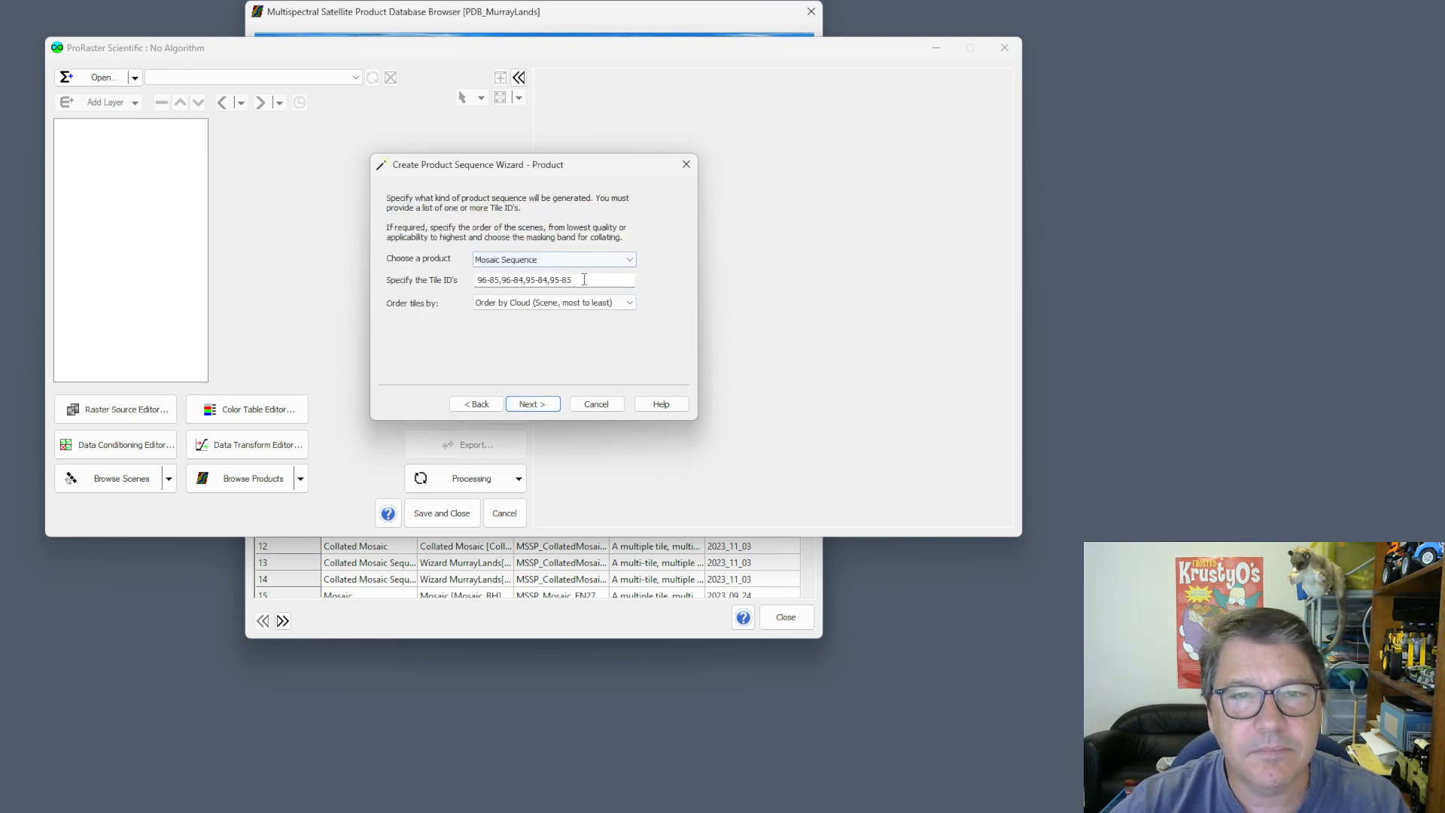
# - Replace the tile ID list with the copied IDs 95-85,95-84,94-85,96-85,96-84,94-84,92-84,92-85
pyautogui.press('Tab')
pyautogui.hotkey('ctrl', 'v')
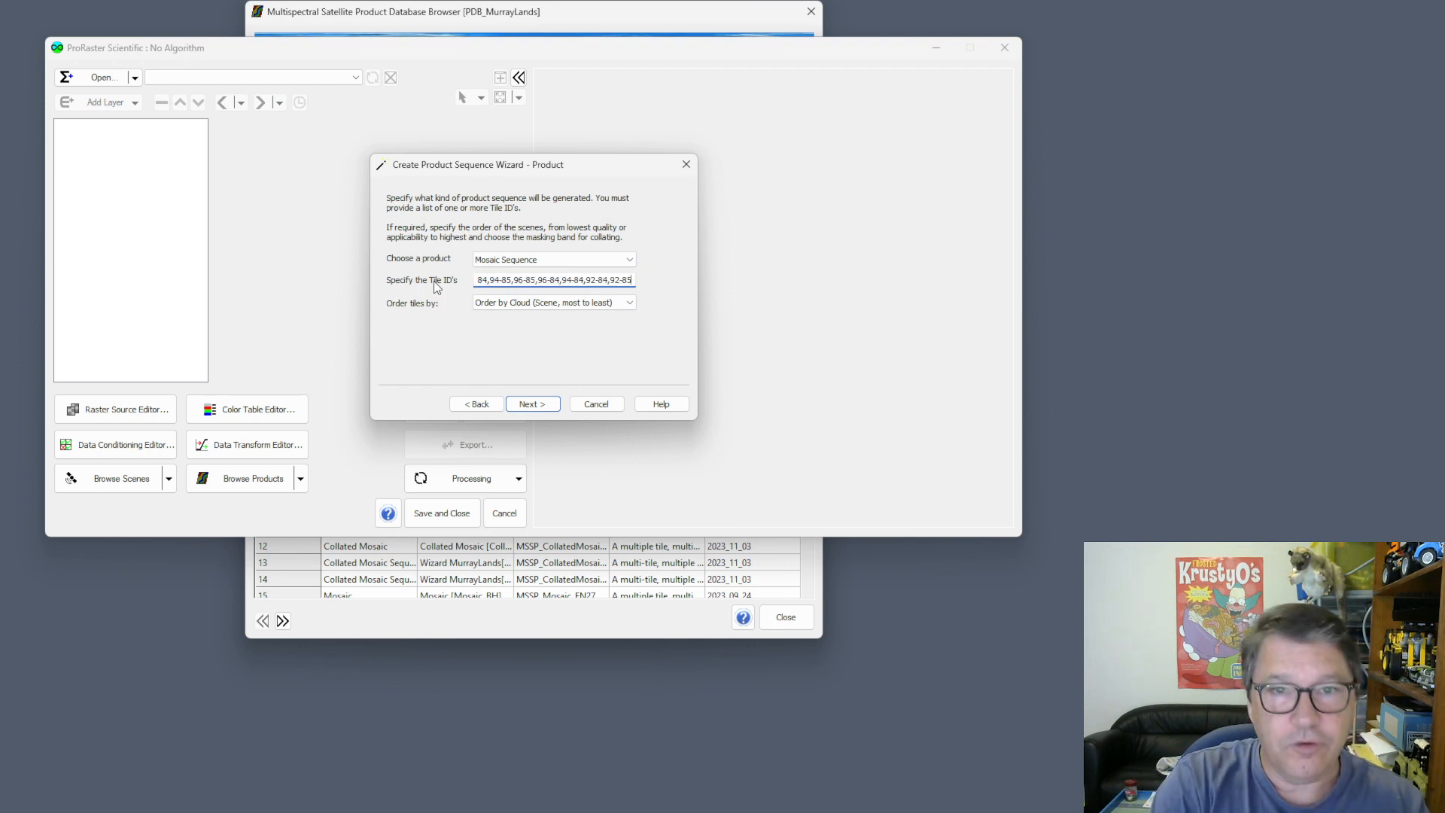
pyautogui.press('Home')
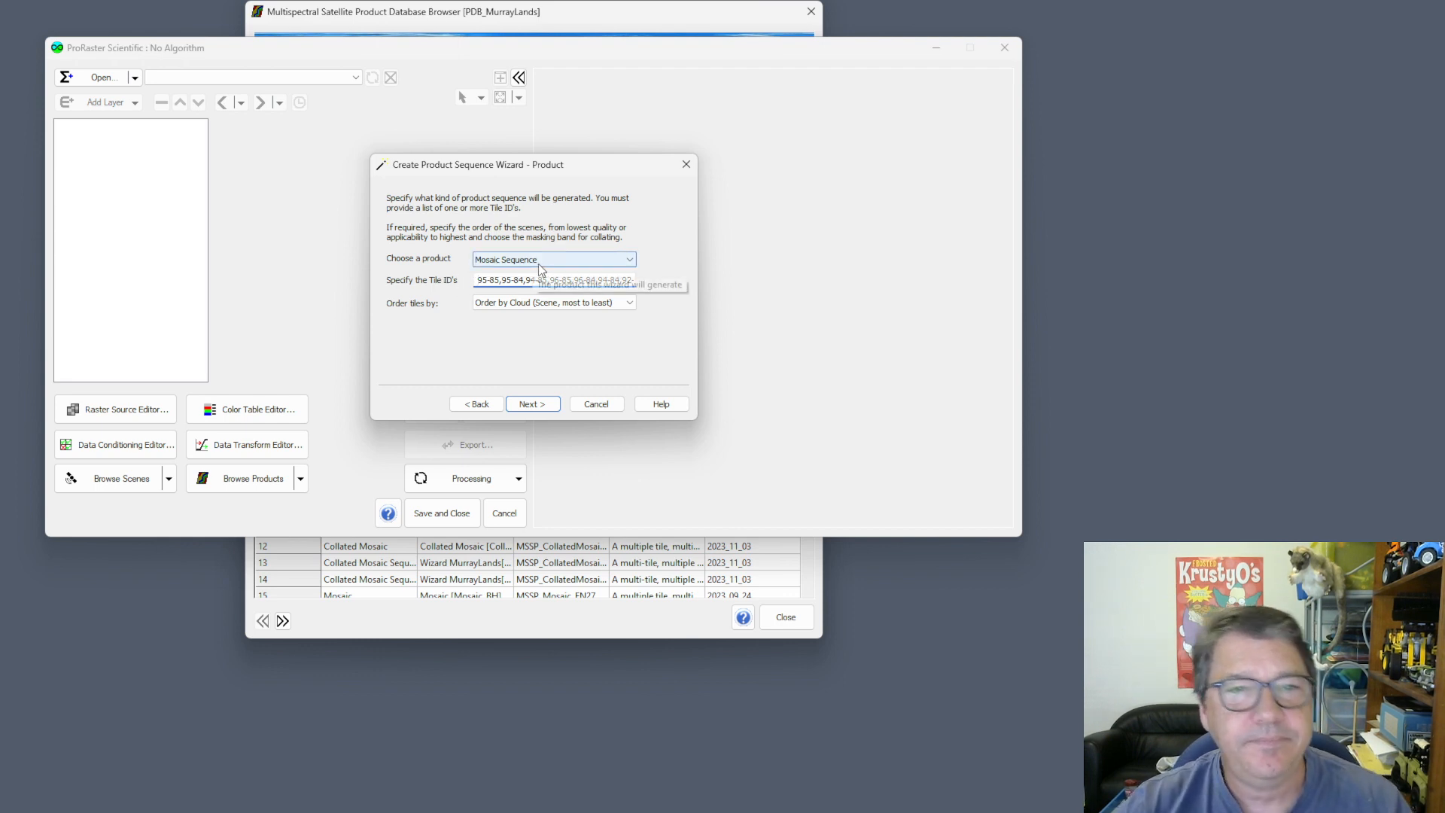
# - Try Scene Sequence and Mosaic Sequence as the product, ordering the mosaic tiles by cloud (scene, most to least)
pyautogui.click(567, 258)
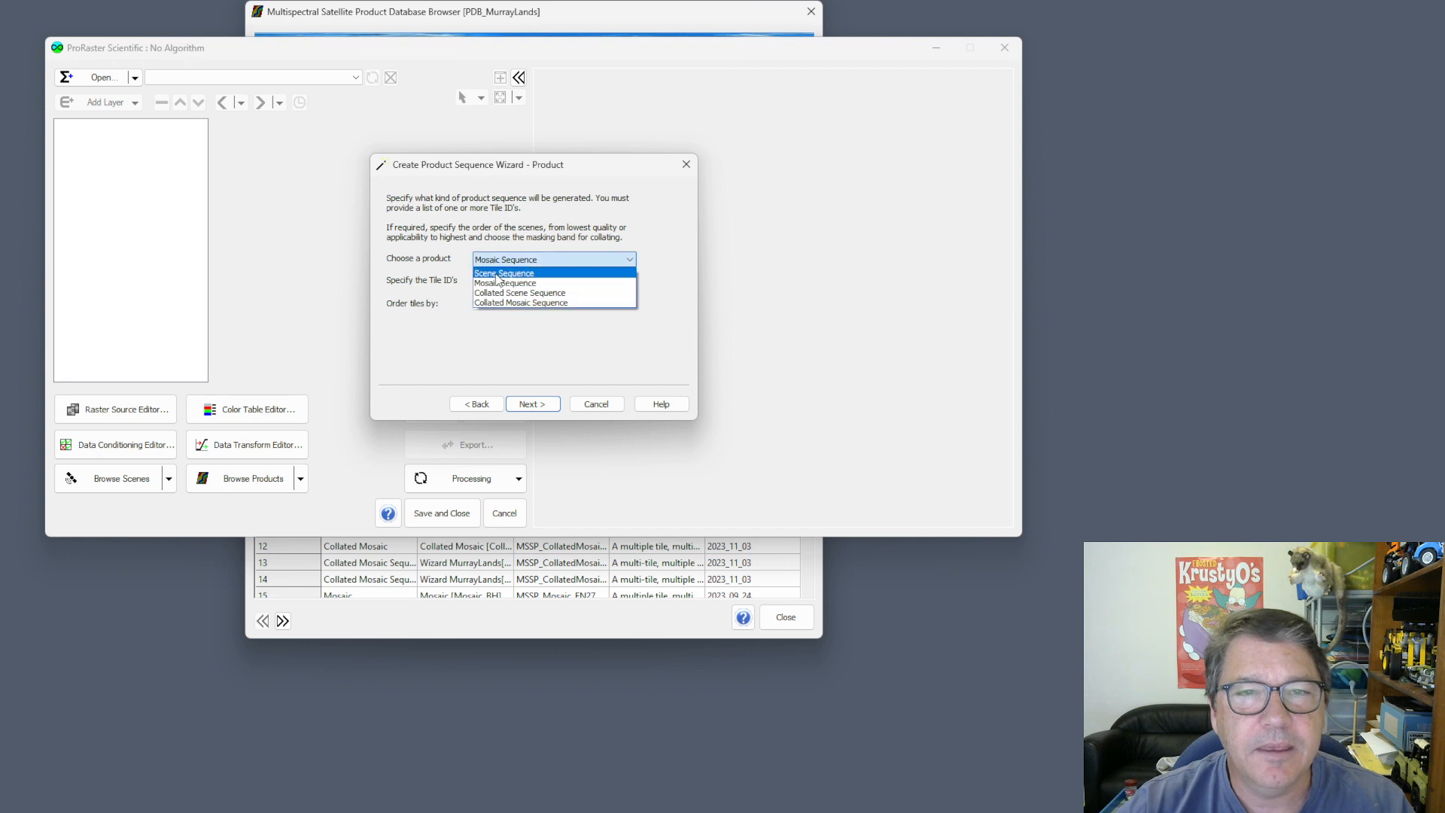
pyautogui.click(509, 274)
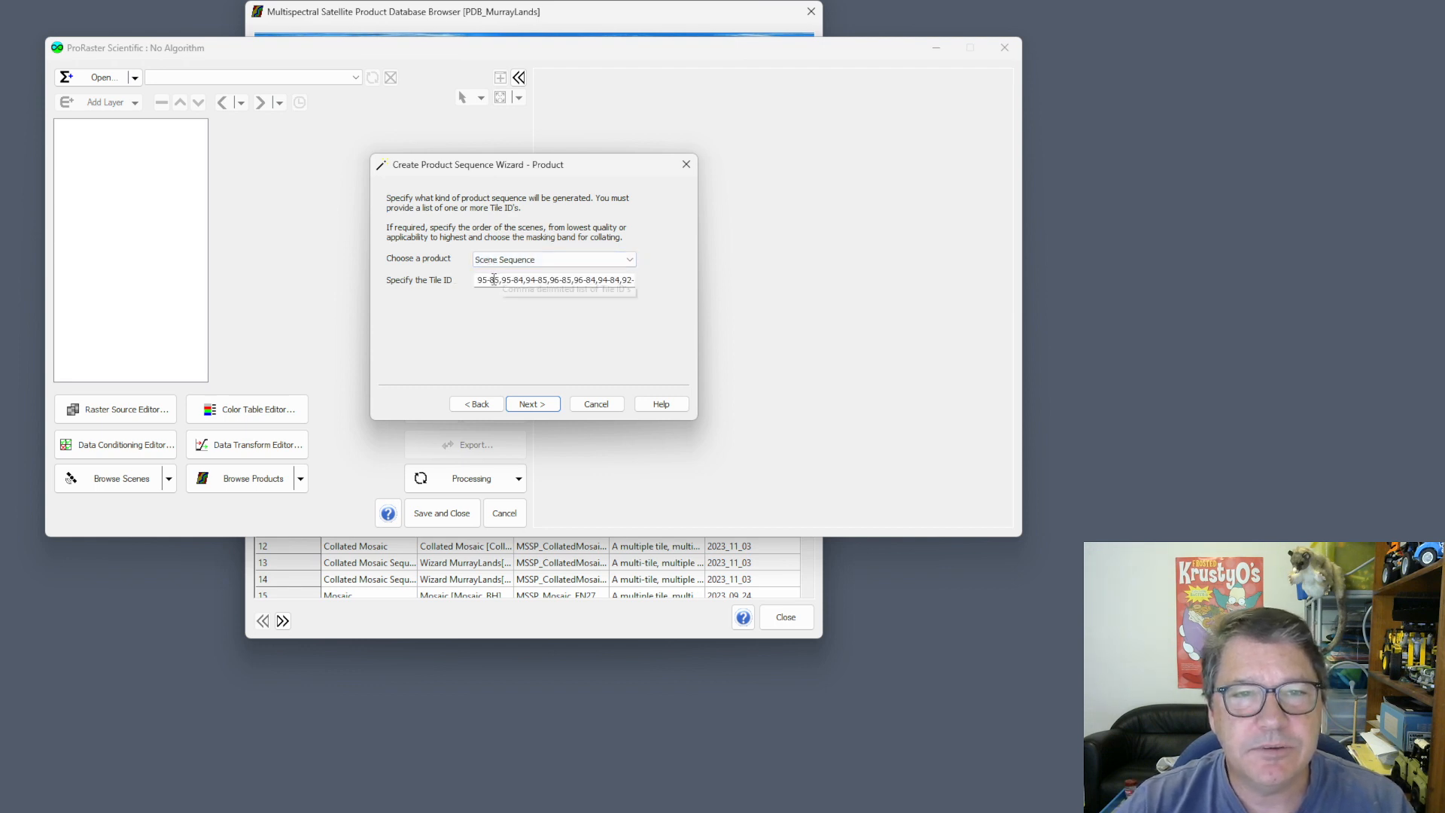
pyautogui.click(536, 259)
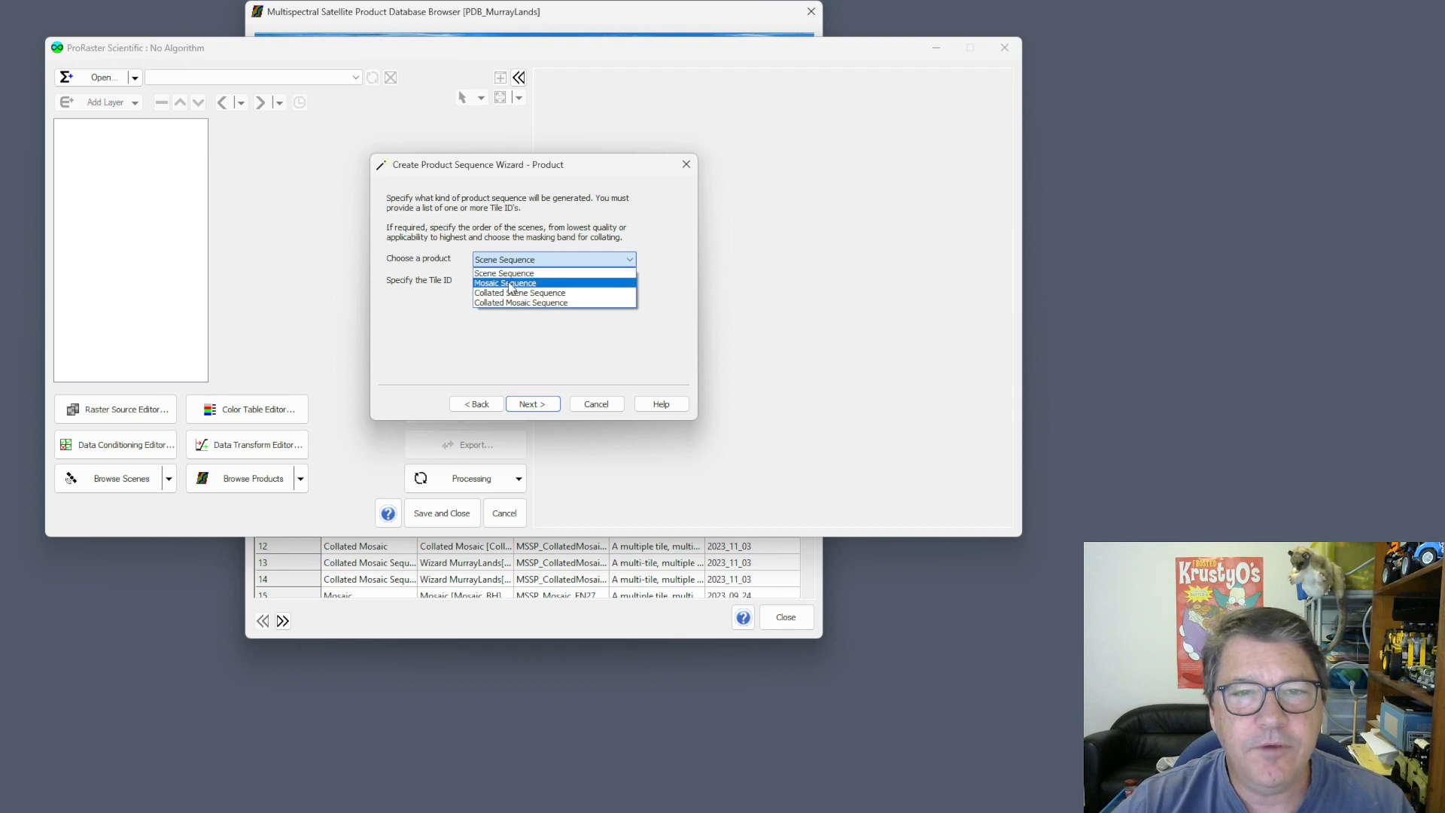
pyautogui.click(506, 284)
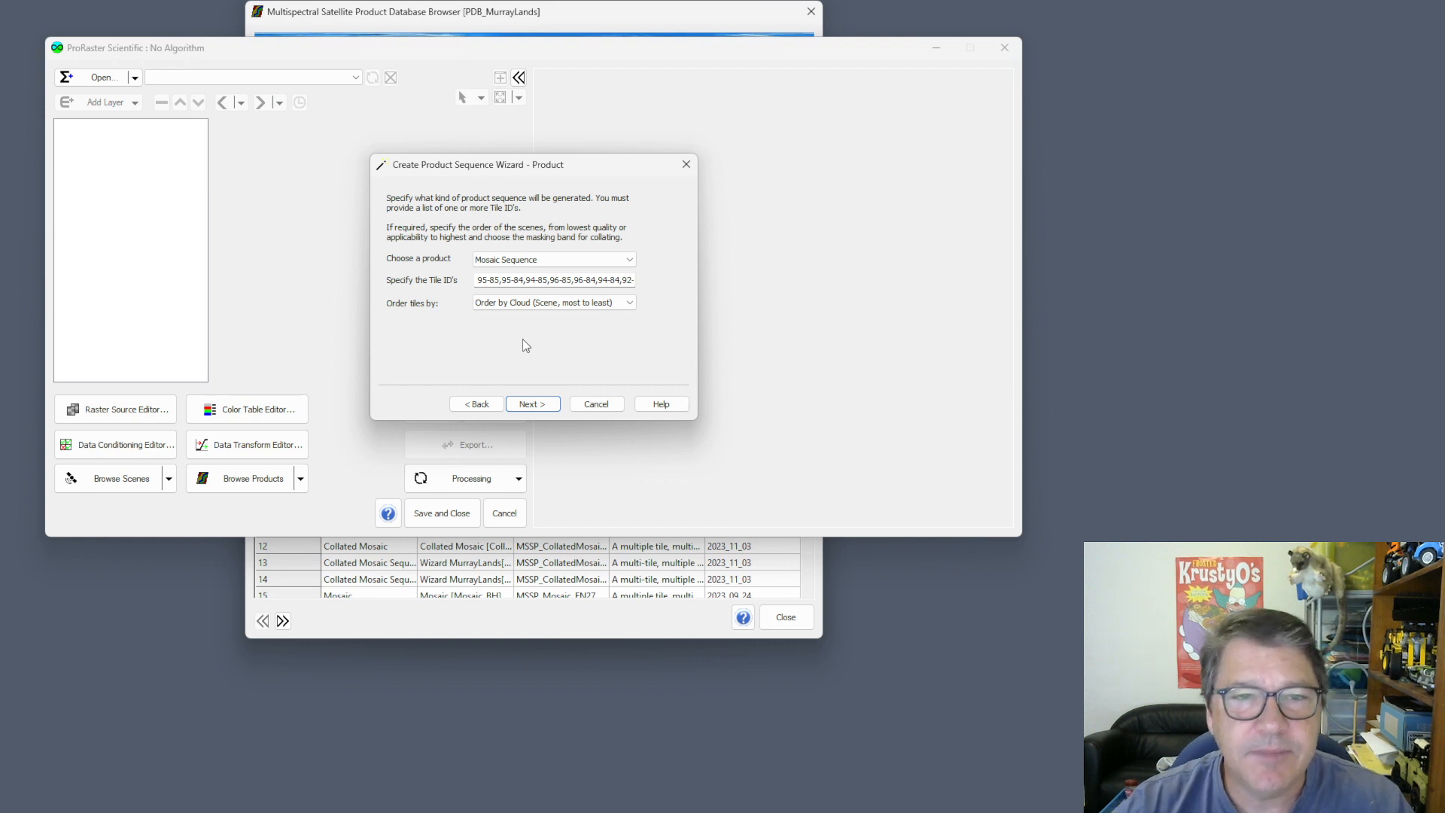
pyautogui.click(562, 305)
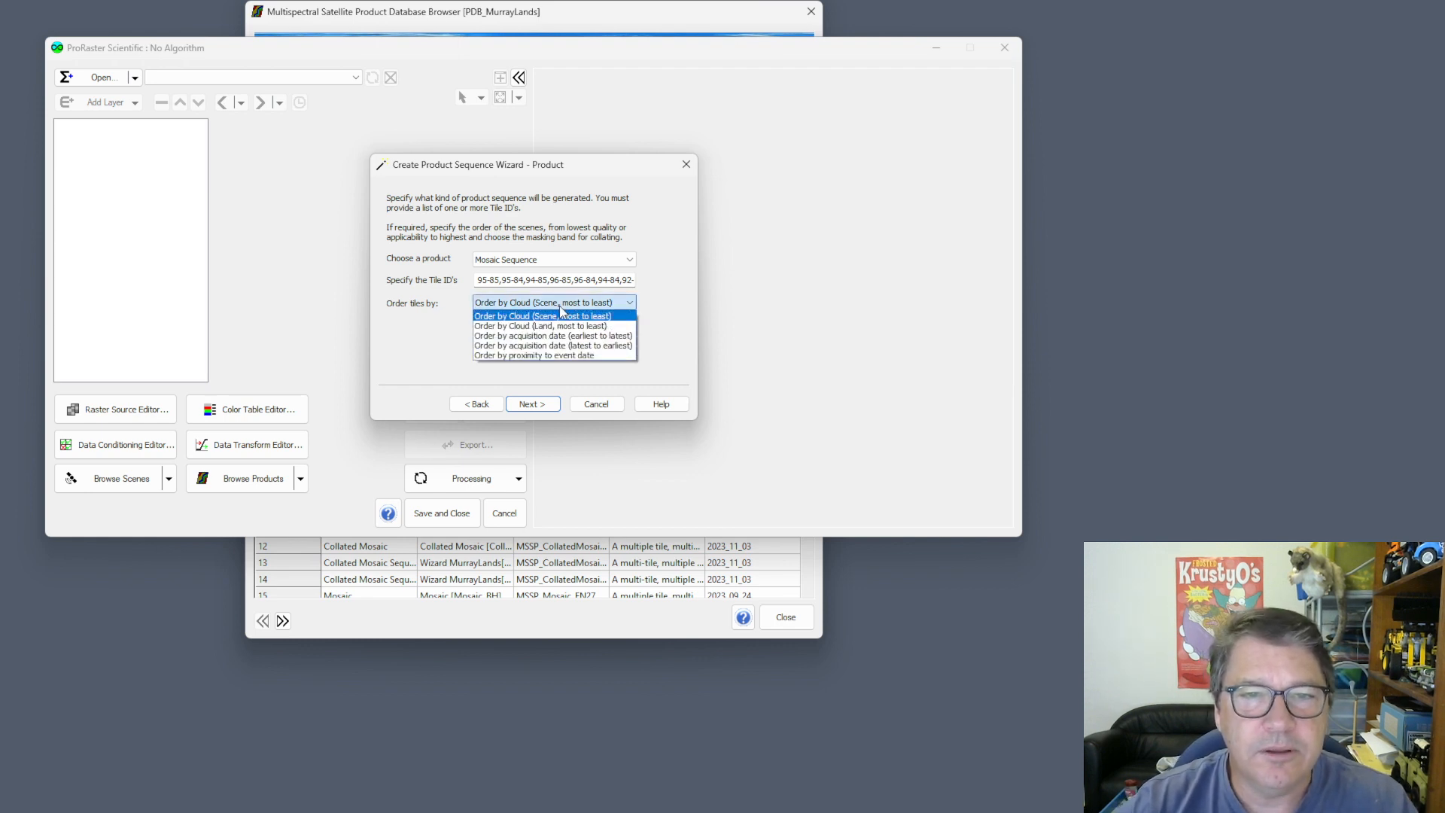
pyautogui.click(563, 317)
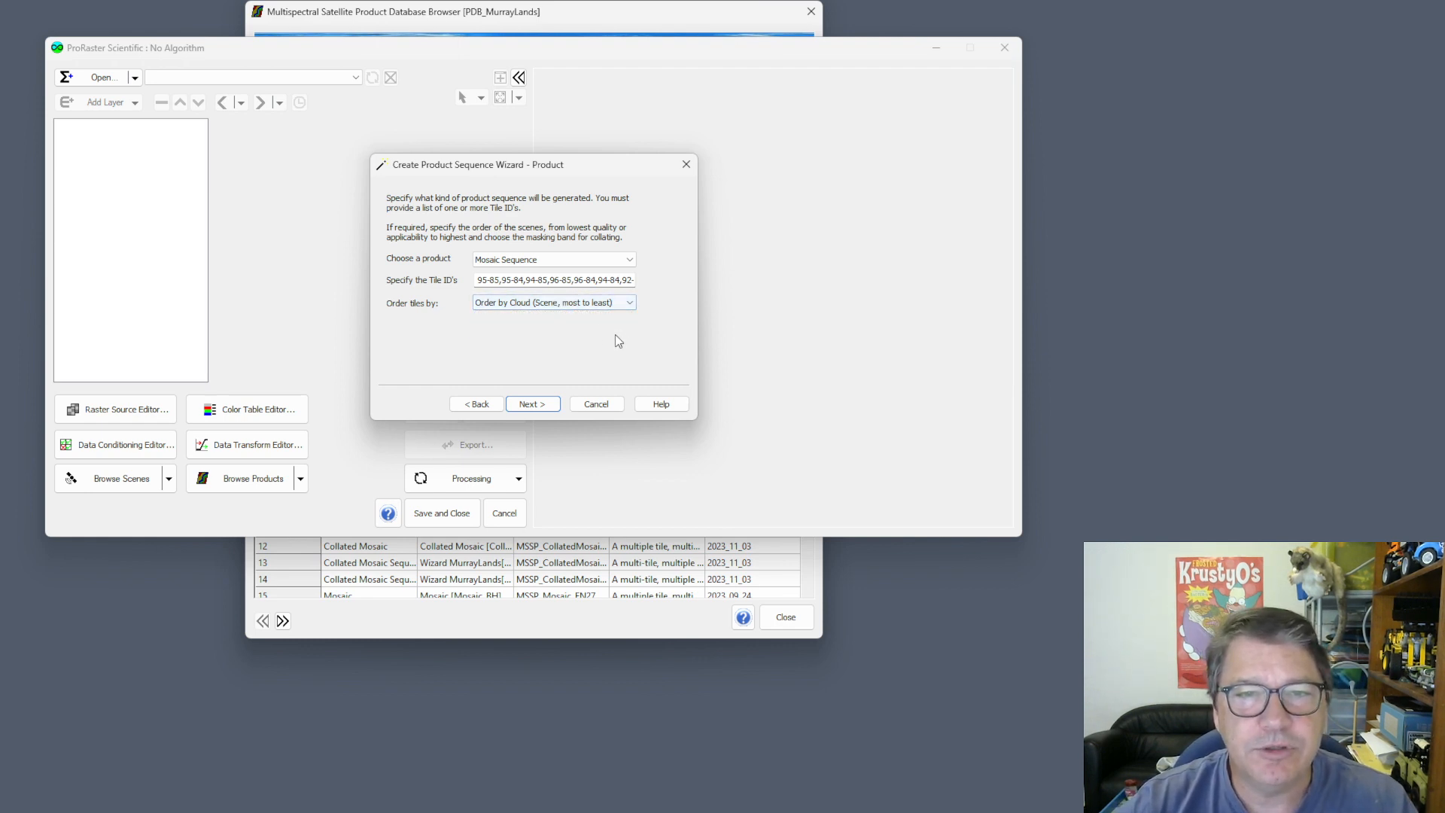
# - Choose Collated Scene Sequence as the product, masked by Pixels (Clear), and continue to the time settings
pyautogui.click(590, 261)
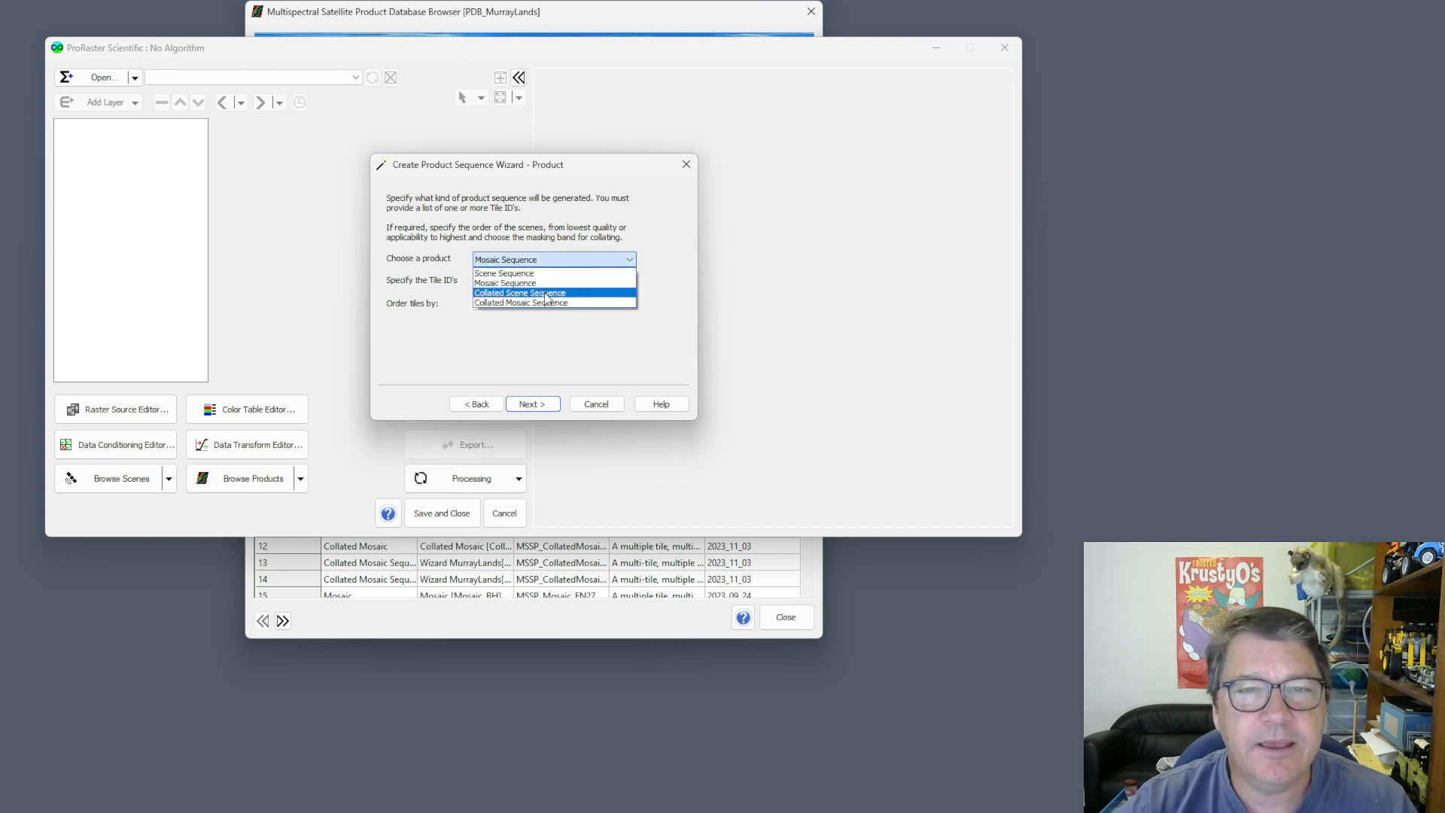
pyautogui.click(546, 294)
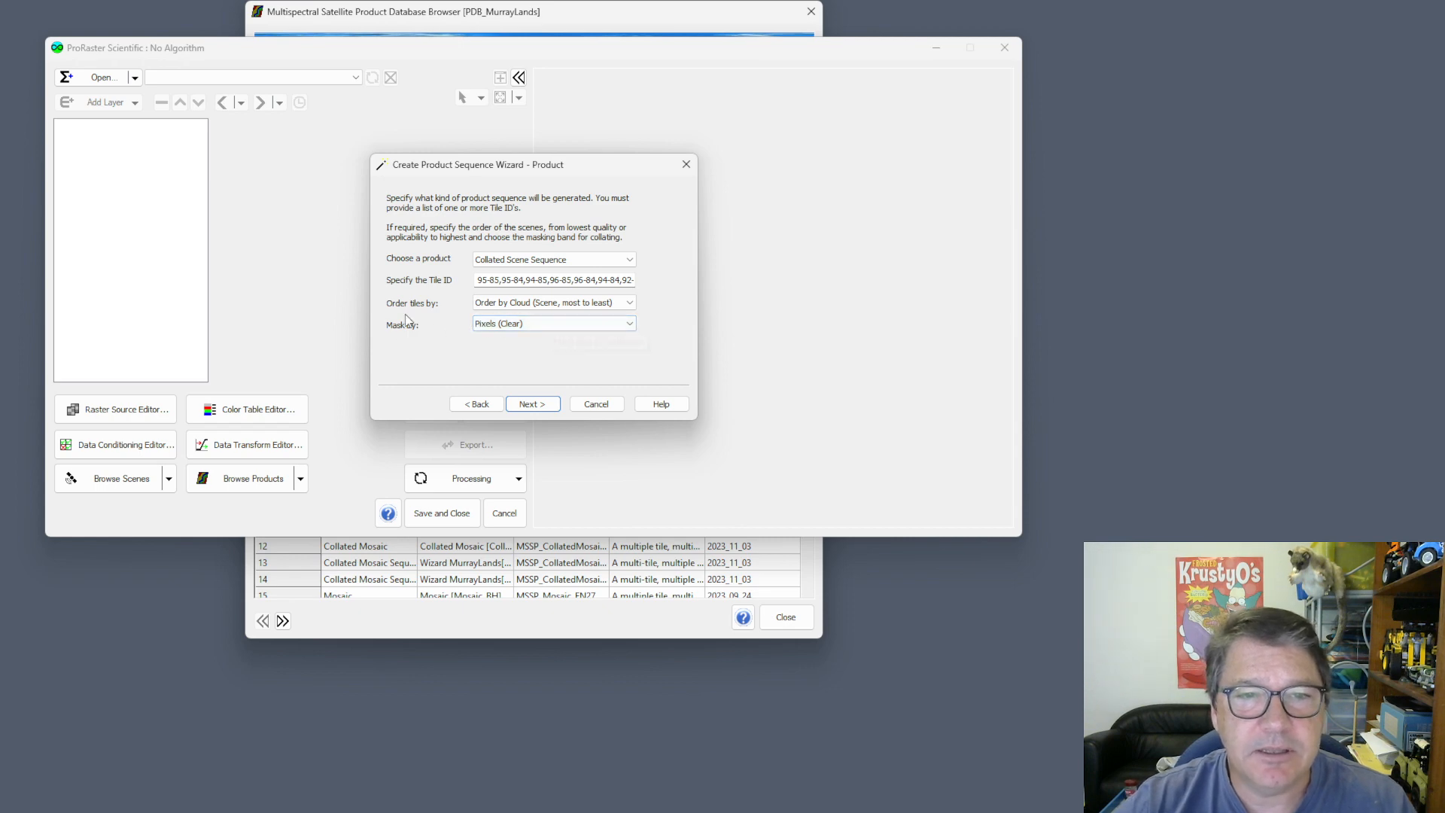
pyautogui.click(630, 325)
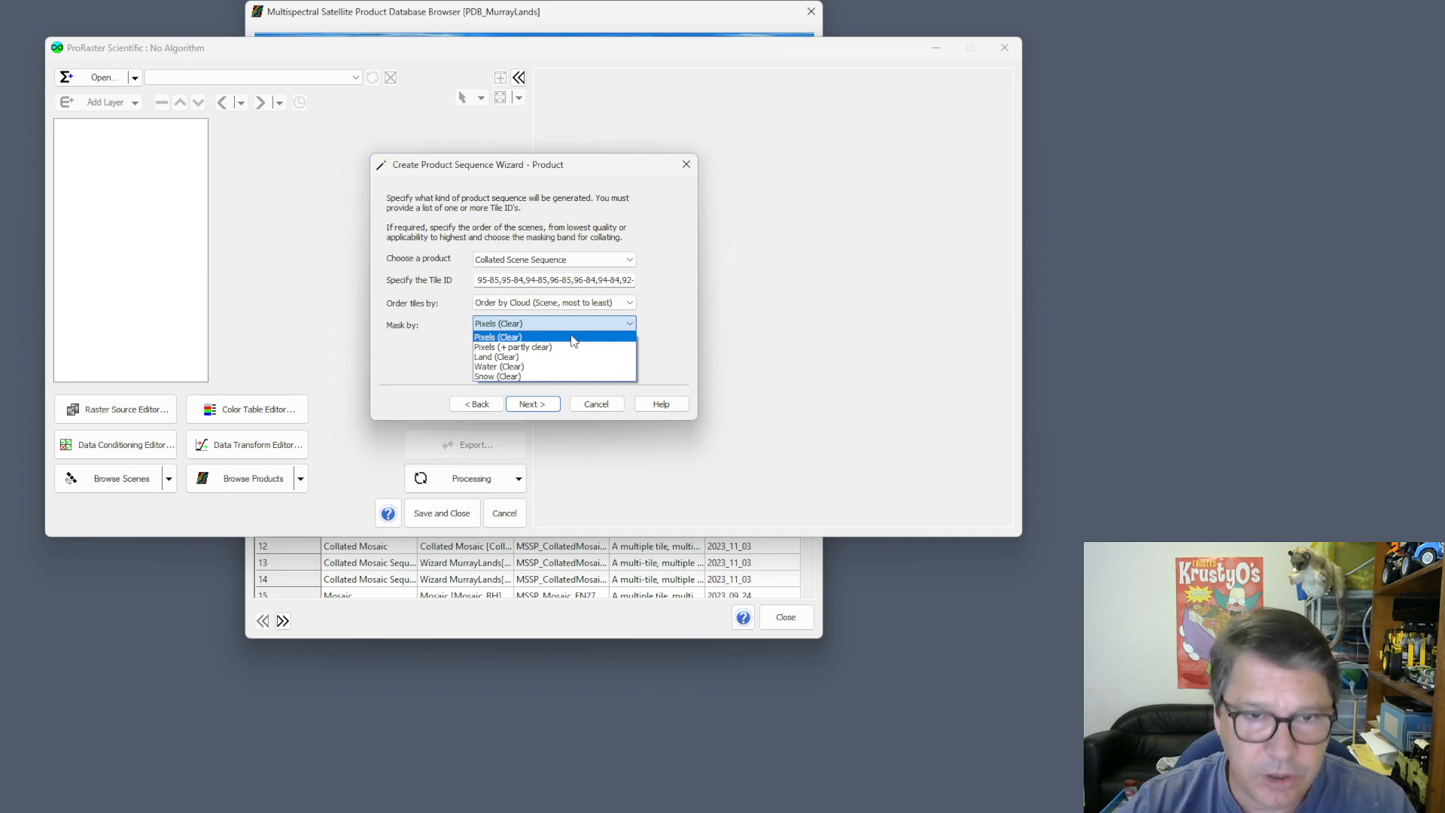
pyautogui.click(659, 322)
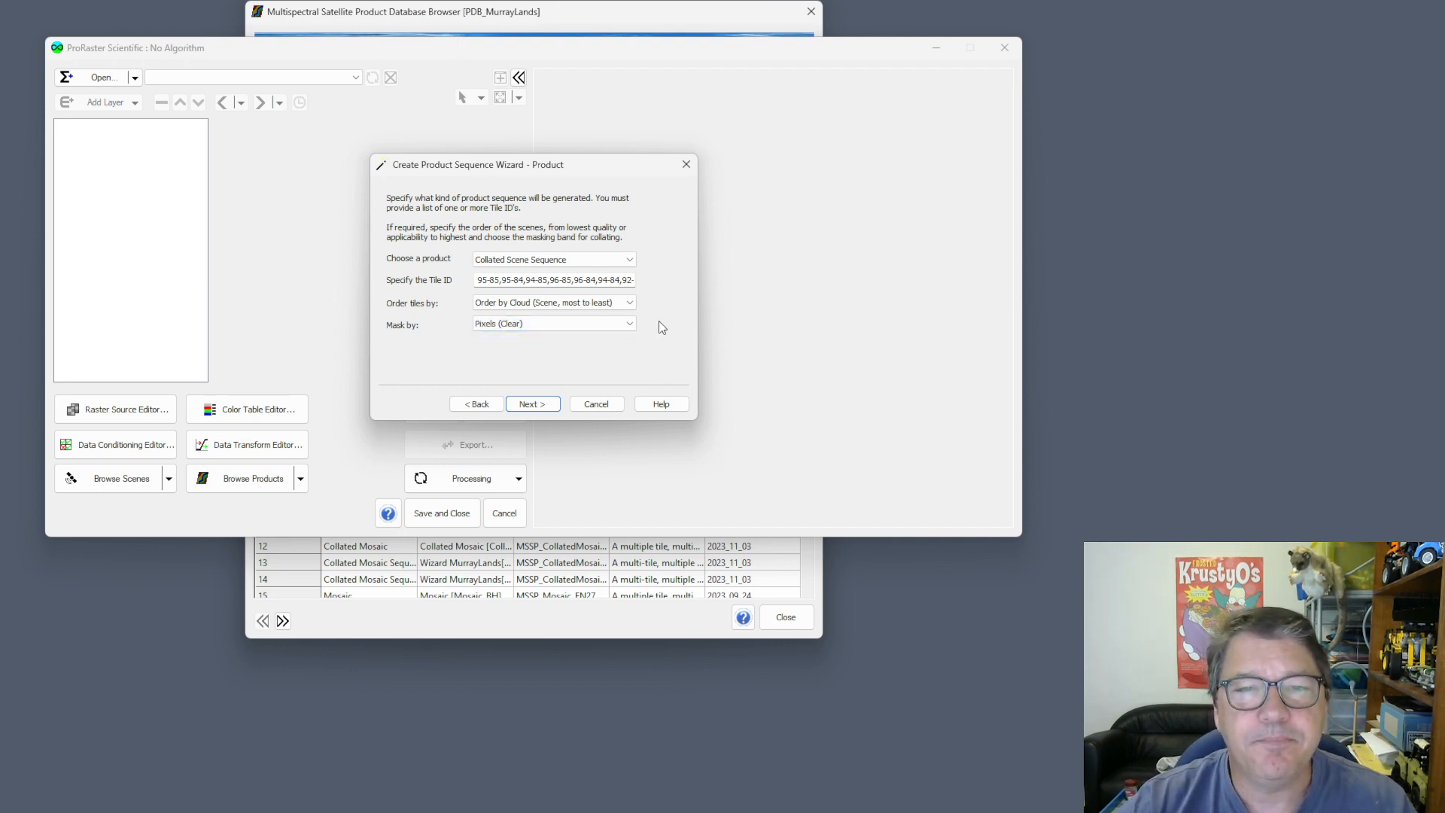
pyautogui.click(563, 323)
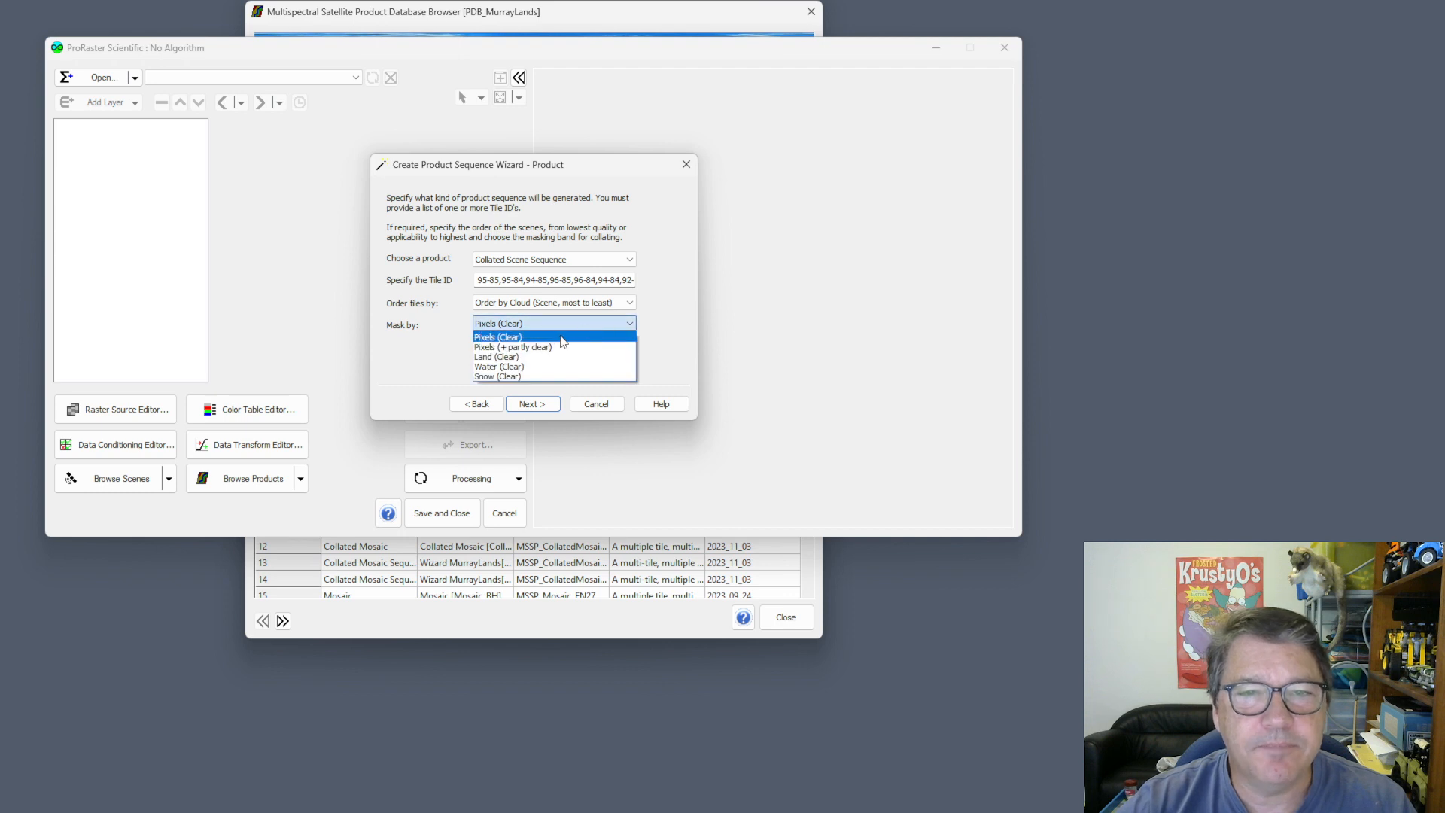
pyautogui.click(505, 339)
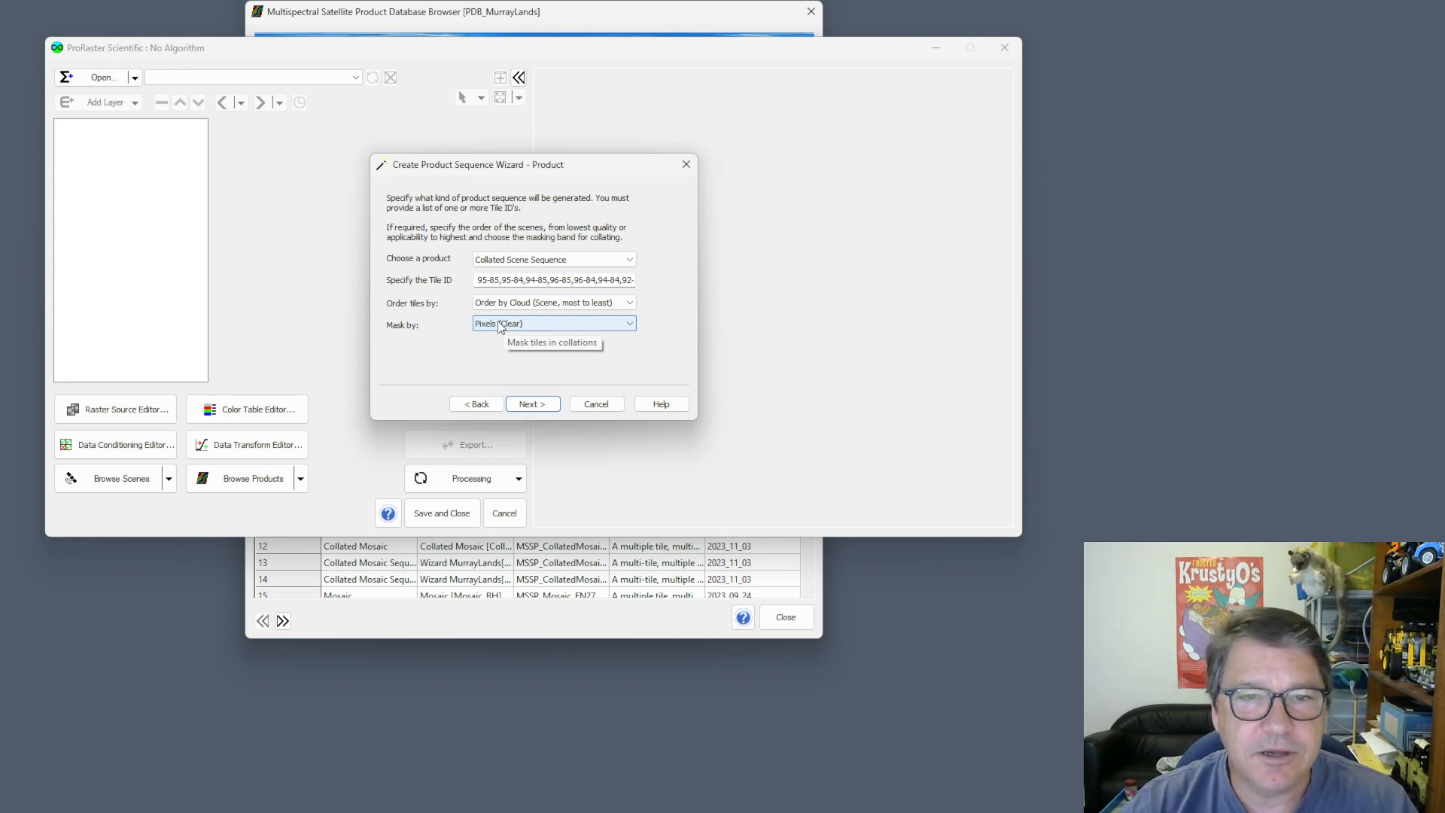
pyautogui.moveTo(577, 166); pyautogui.dragTo(624, 137)
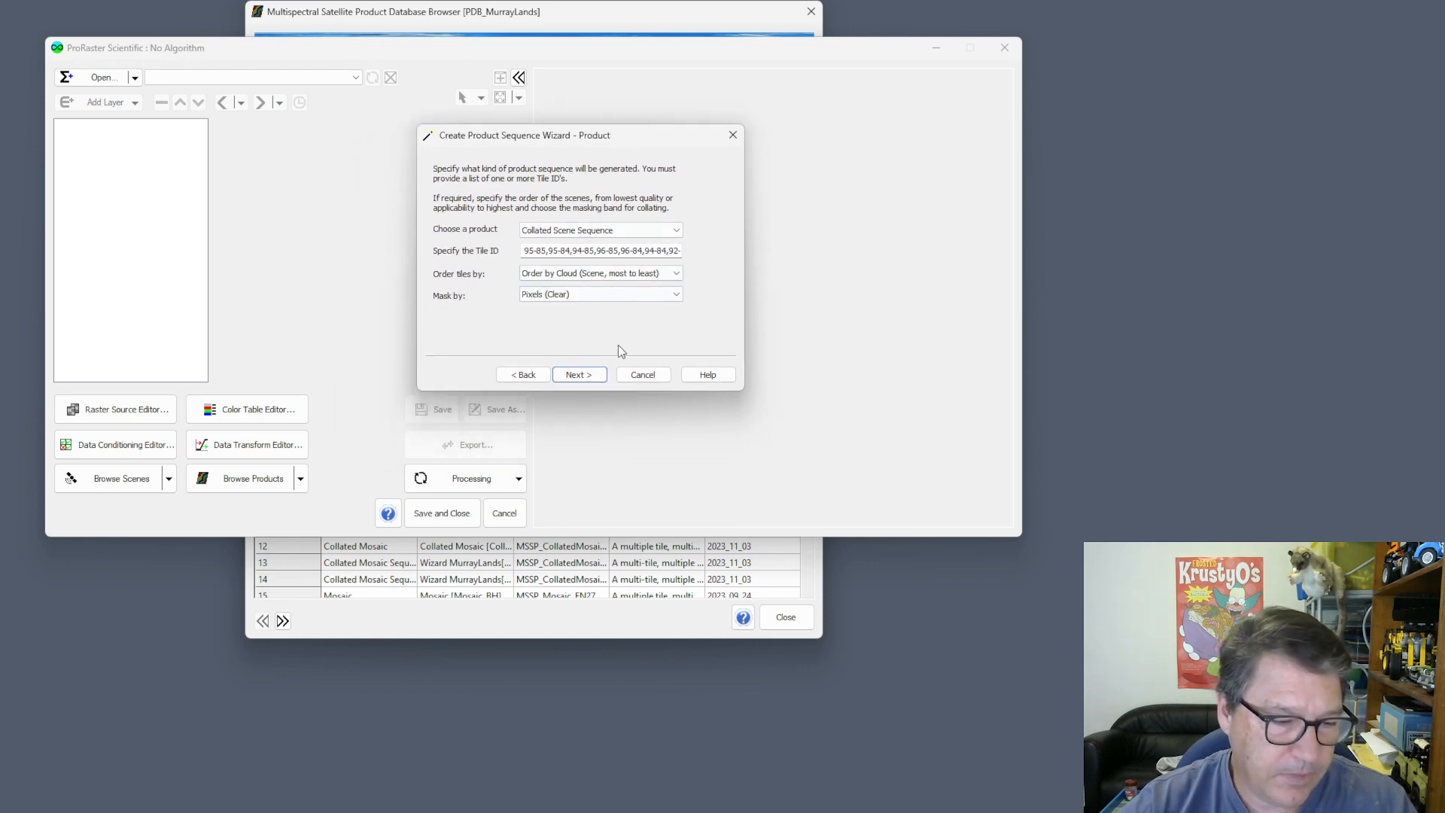
pyautogui.click(591, 375)
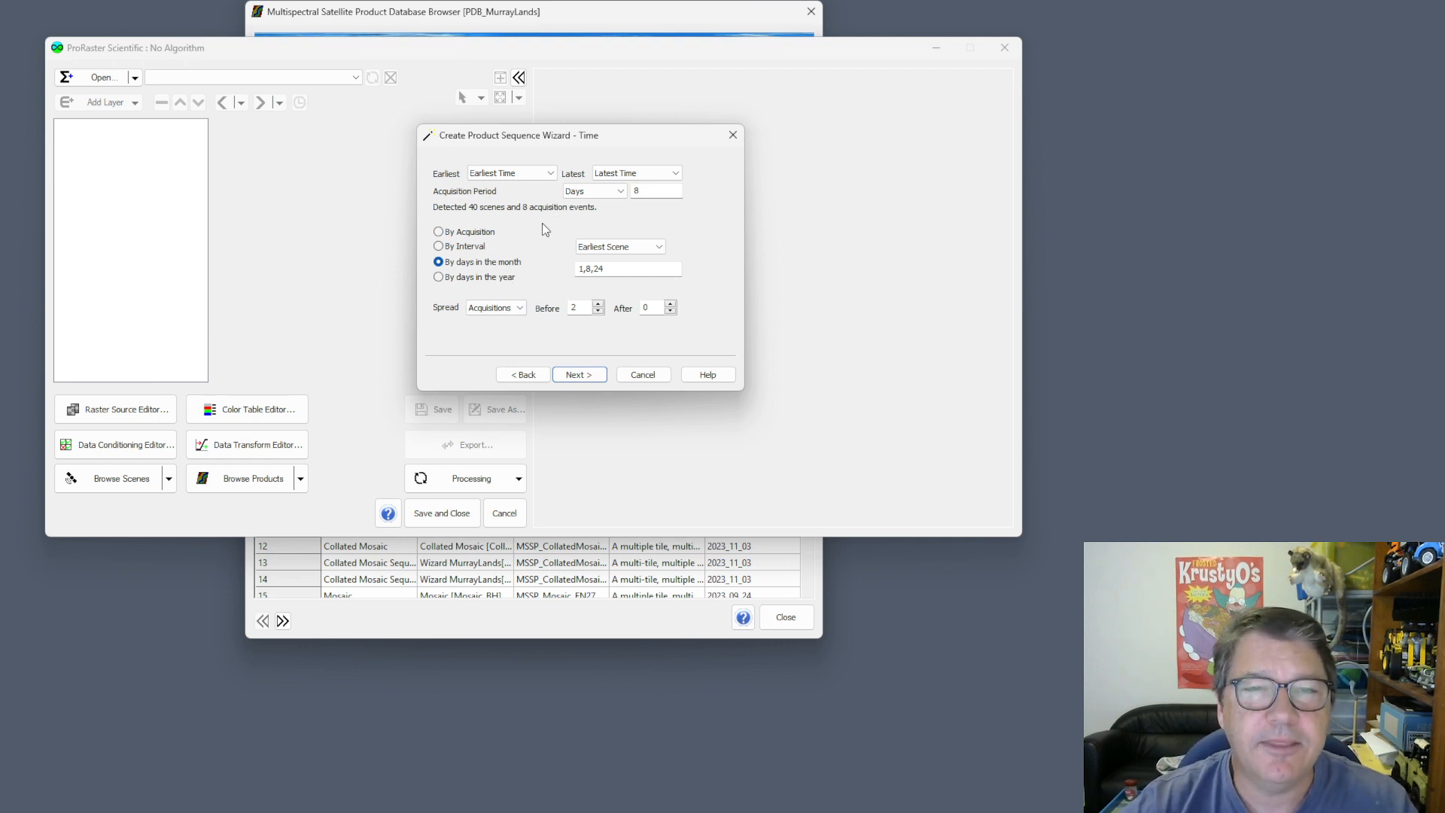
# - Examine the scene dates offered for the earliest and latest time limits
pyautogui.click(551, 175)
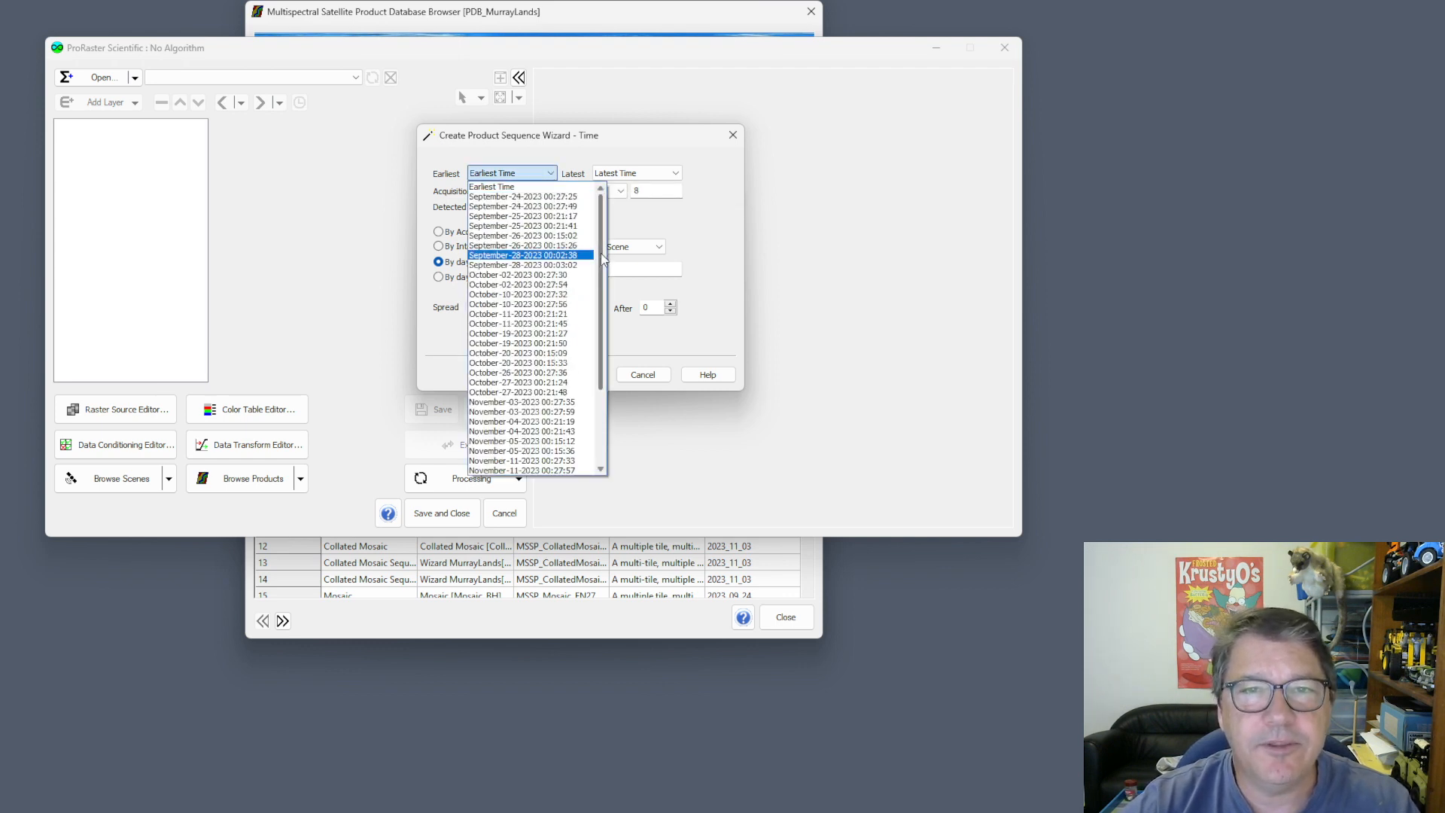
pyautogui.moveTo(600, 256)
pyautogui.mouseDown()
pyautogui.moveTo(600, 366)
pyautogui.moveTo(611, 277)
pyautogui.mouseUp()
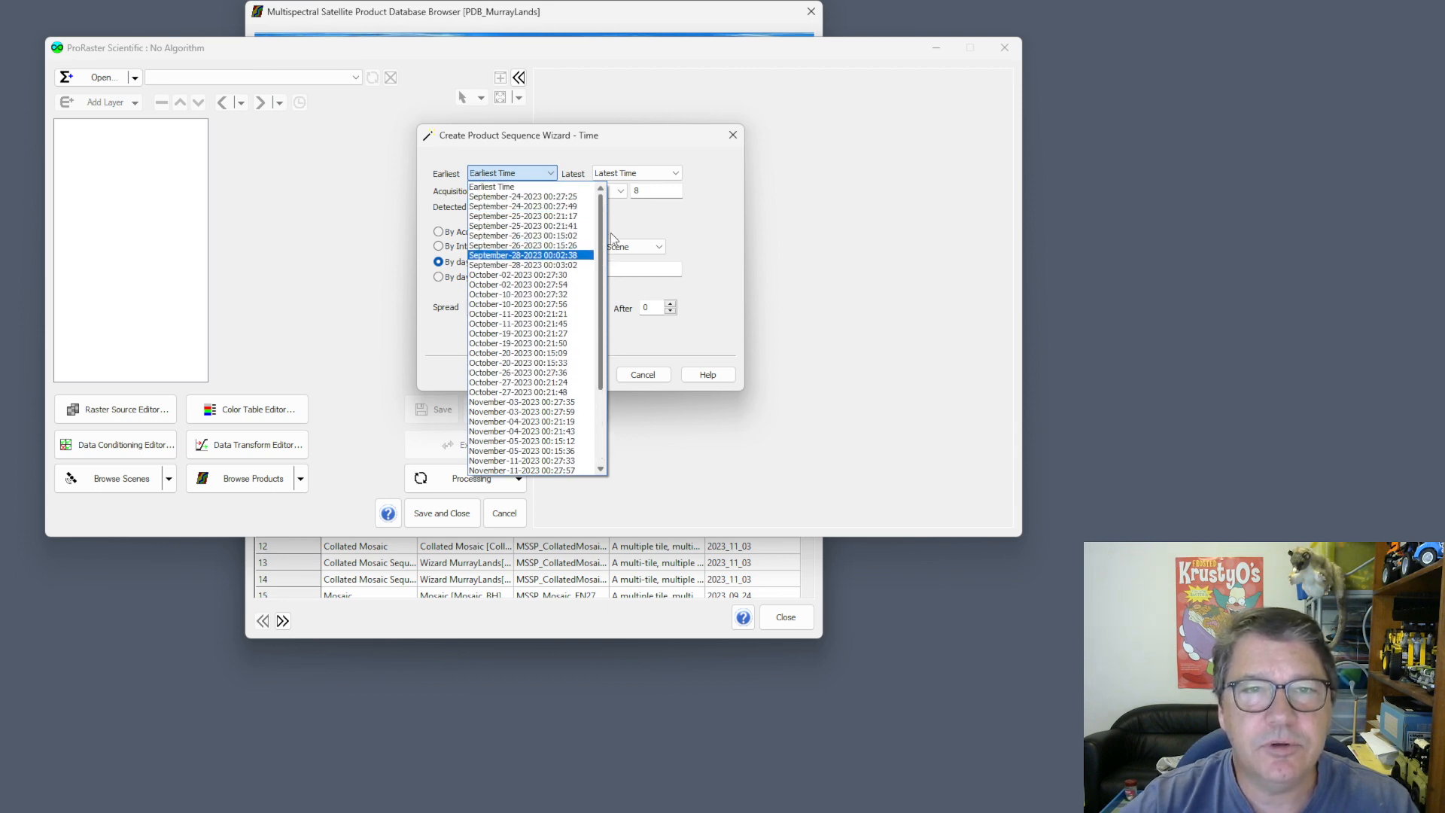
pyautogui.click(692, 173)
pyautogui.click(668, 174)
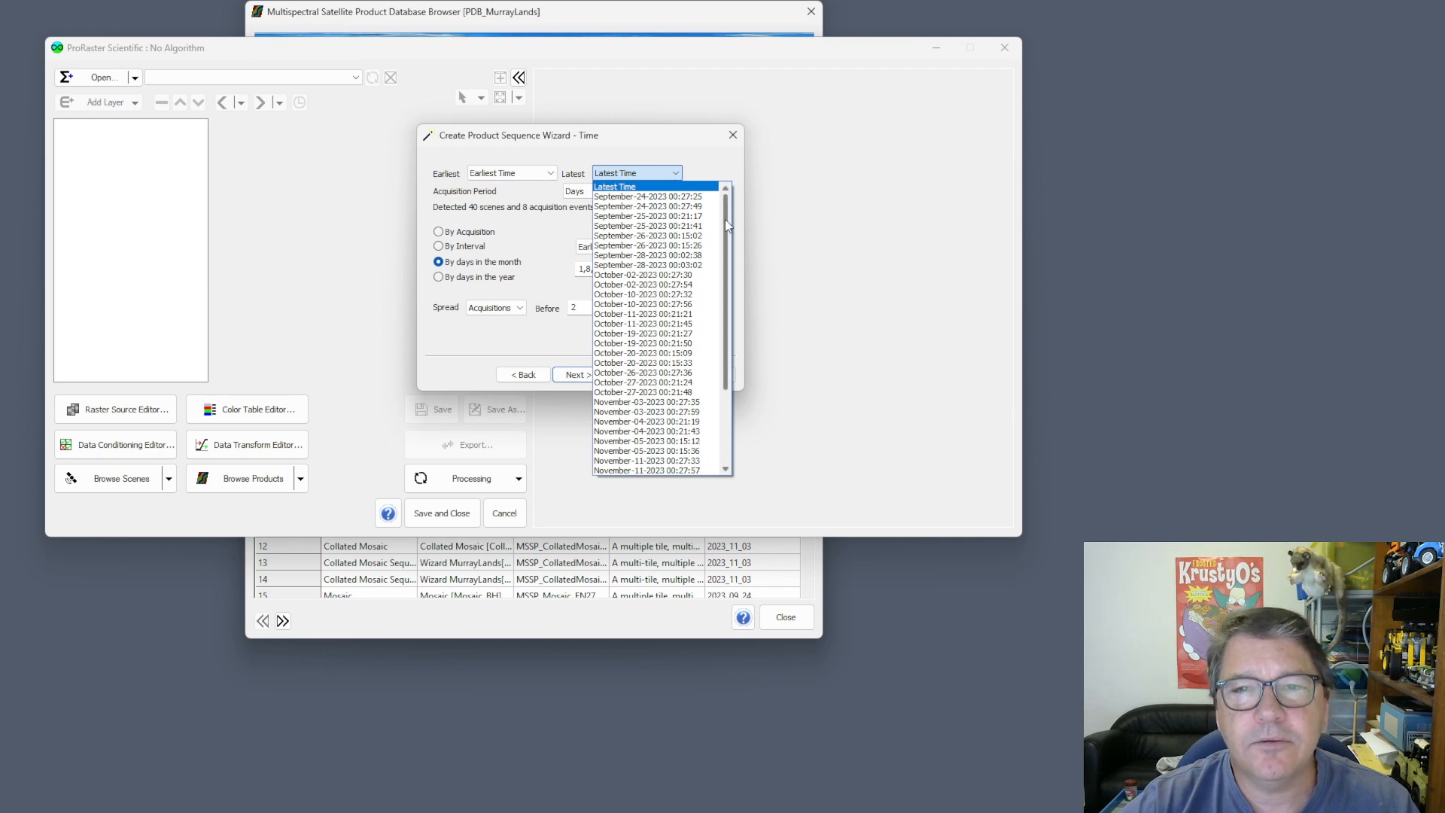
pyautogui.moveTo(725, 219); pyautogui.dragTo(705, 169)
pyautogui.click(526, 175)
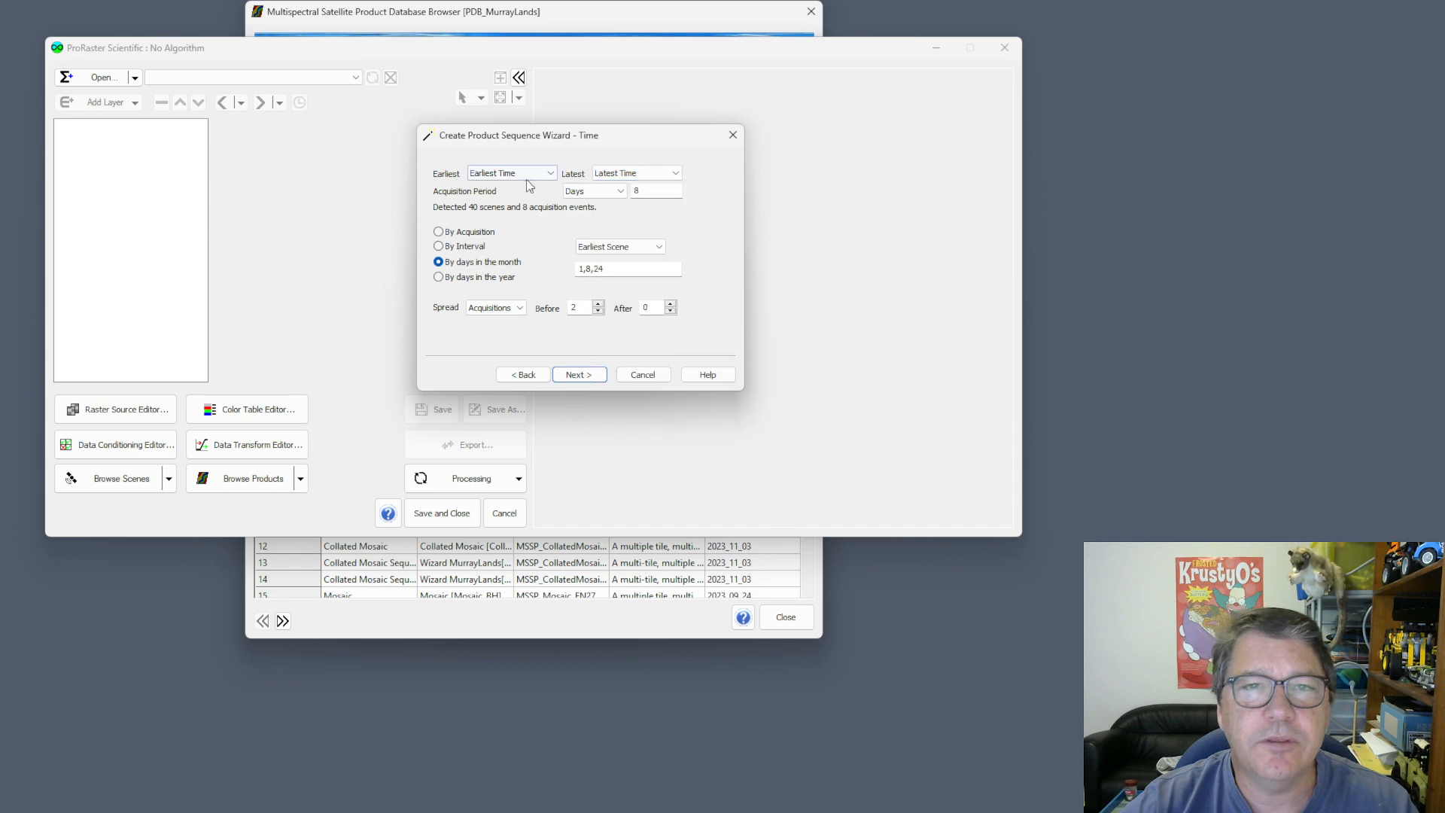
# - Limit the time range from October-02-2023 00:27:30 to November-03-2023 00:27:35
pyautogui.click(550, 173)
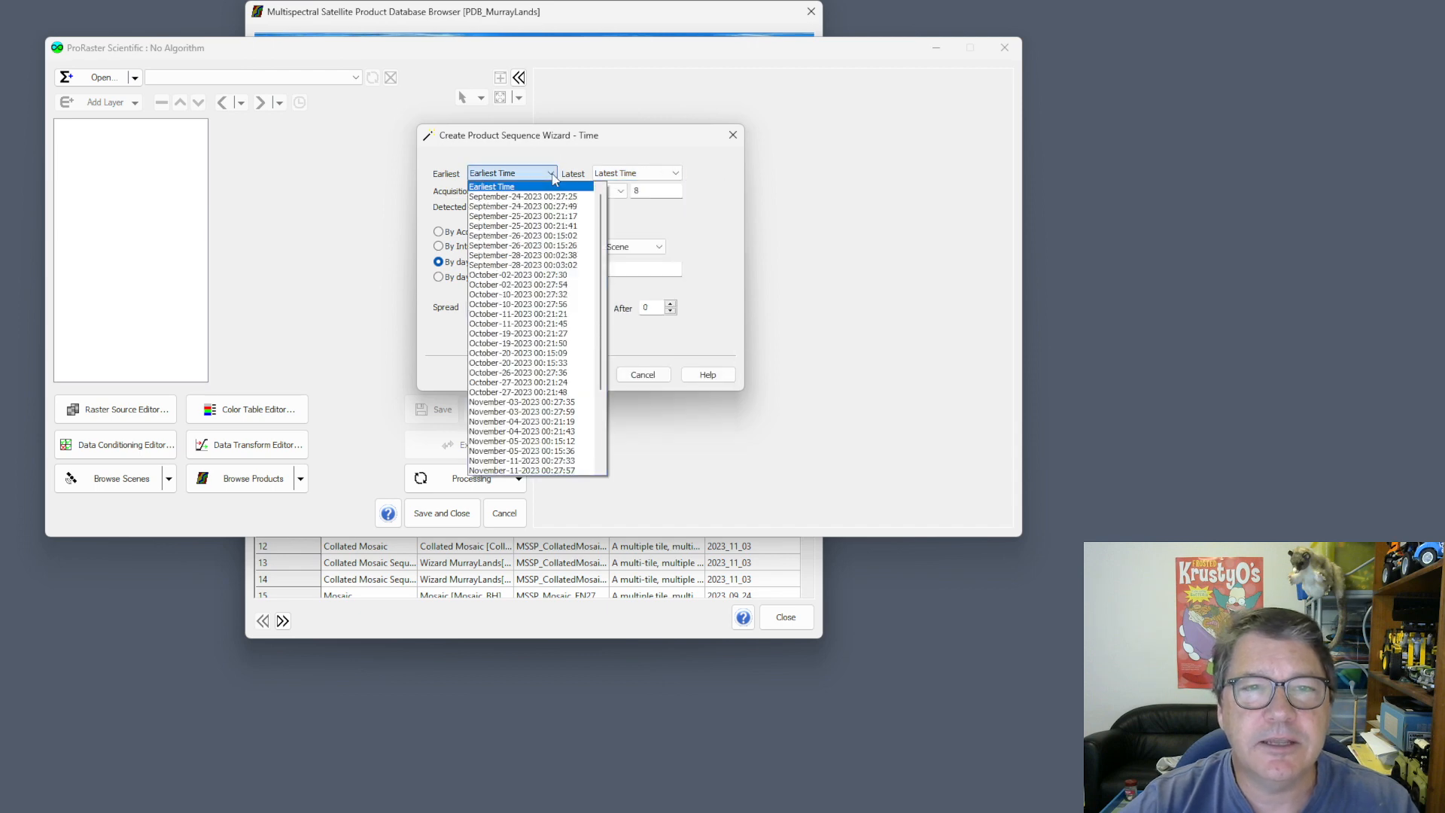
pyautogui.click(523, 275)
pyautogui.click(675, 173)
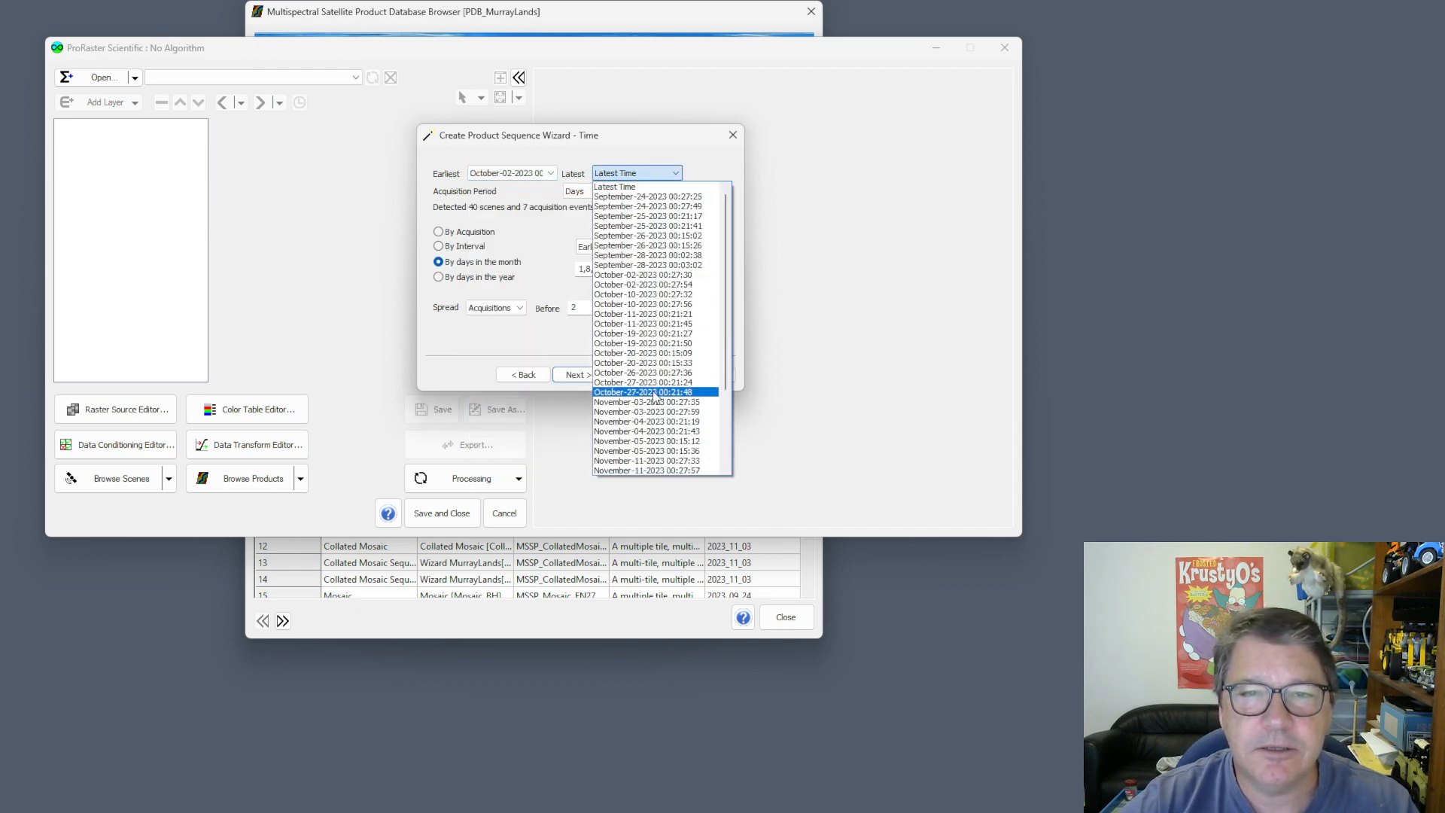
pyautogui.click(681, 402)
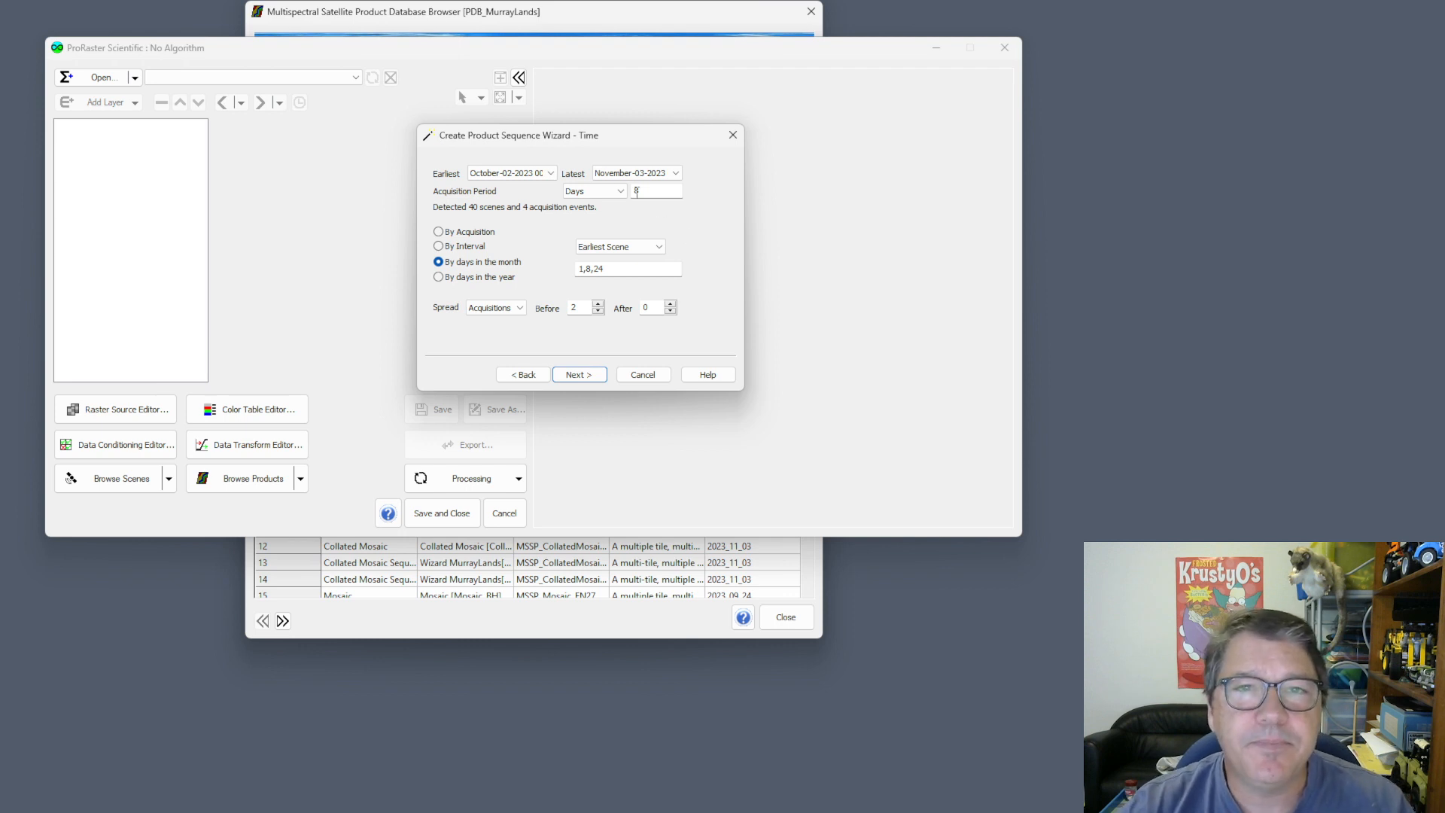
# - Reset the time range limits to Earliest Time and Latest Time
pyautogui.click(549, 174)
pyautogui.scroll(3, 549, 188)
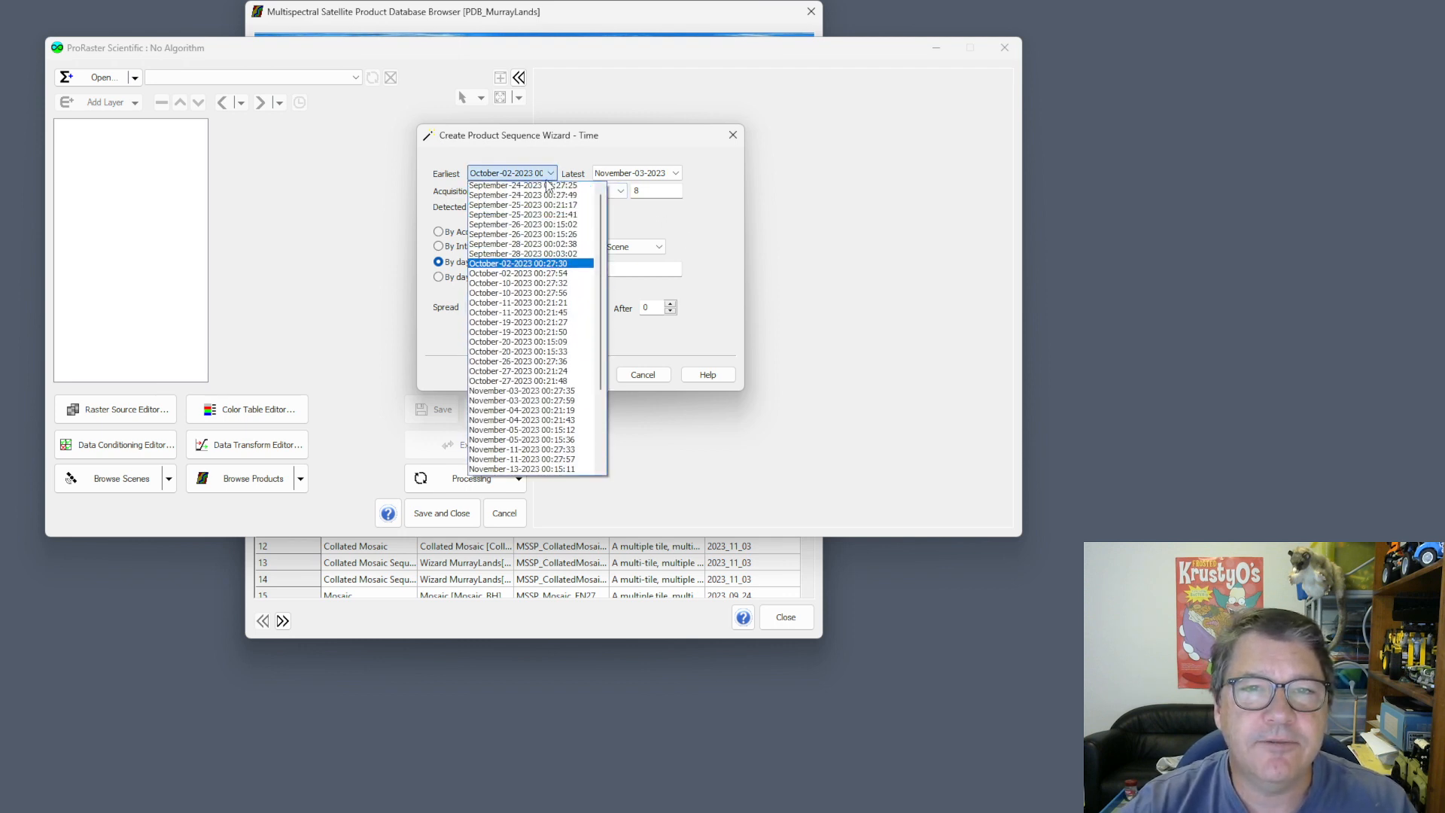
pyautogui.click(529, 189)
pyautogui.click(677, 173)
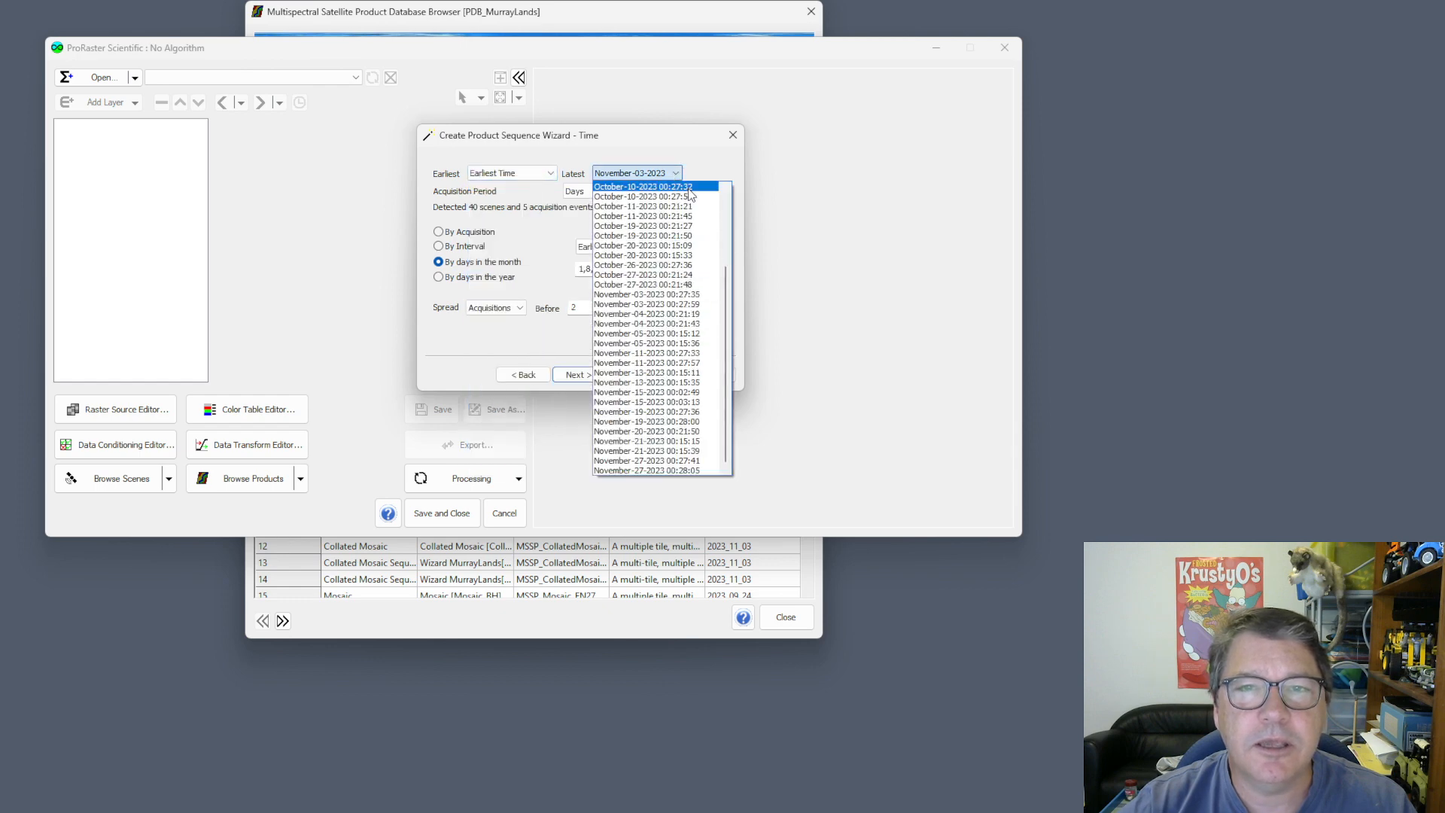
pyautogui.scroll(4, 689, 196)
pyautogui.click(615, 188)
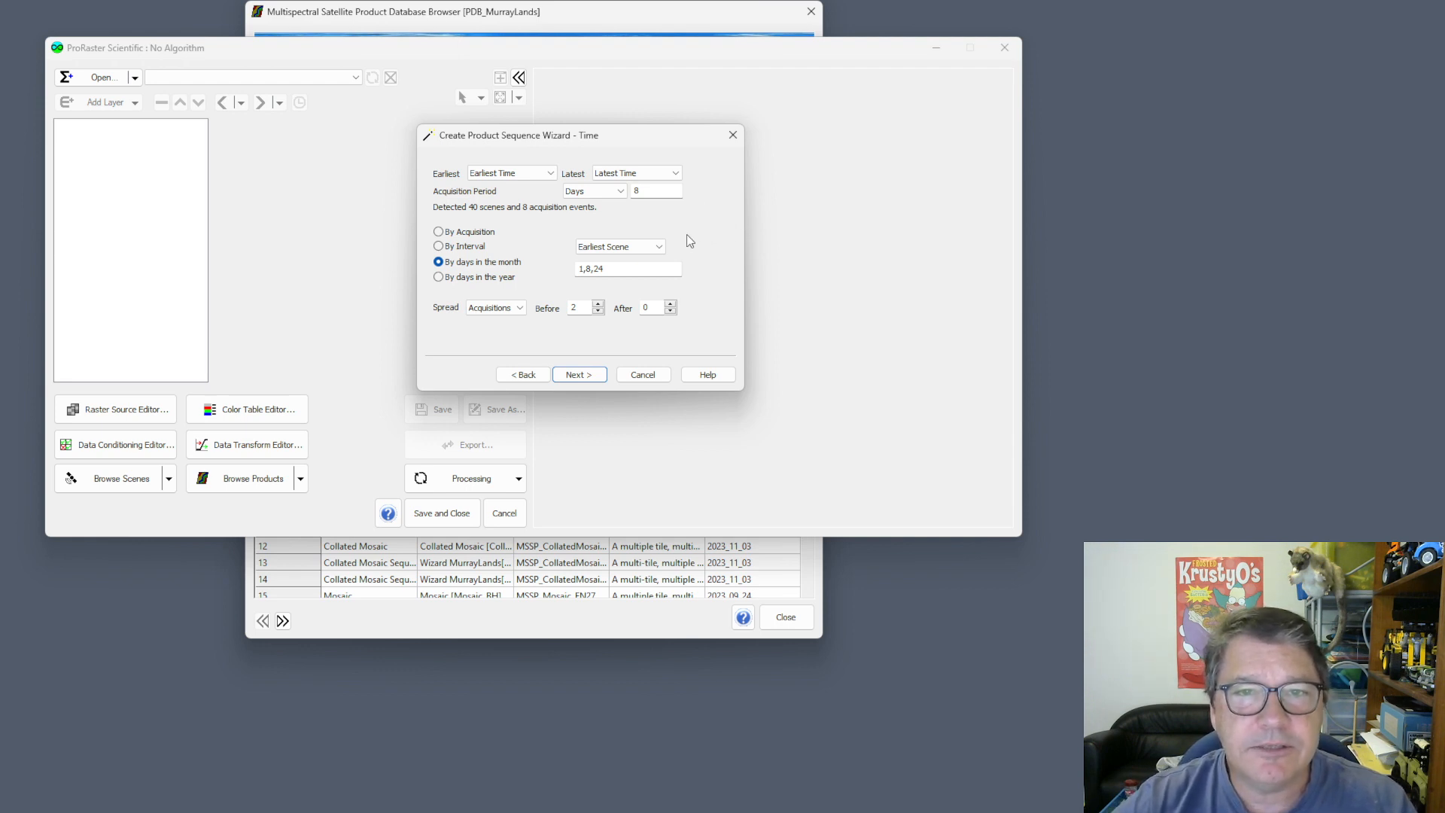
# - Set the sequence timing to By Acquisition with the spread in acquisitions, and switch the acquisition period unit to seconds
pyautogui.click(457, 234)
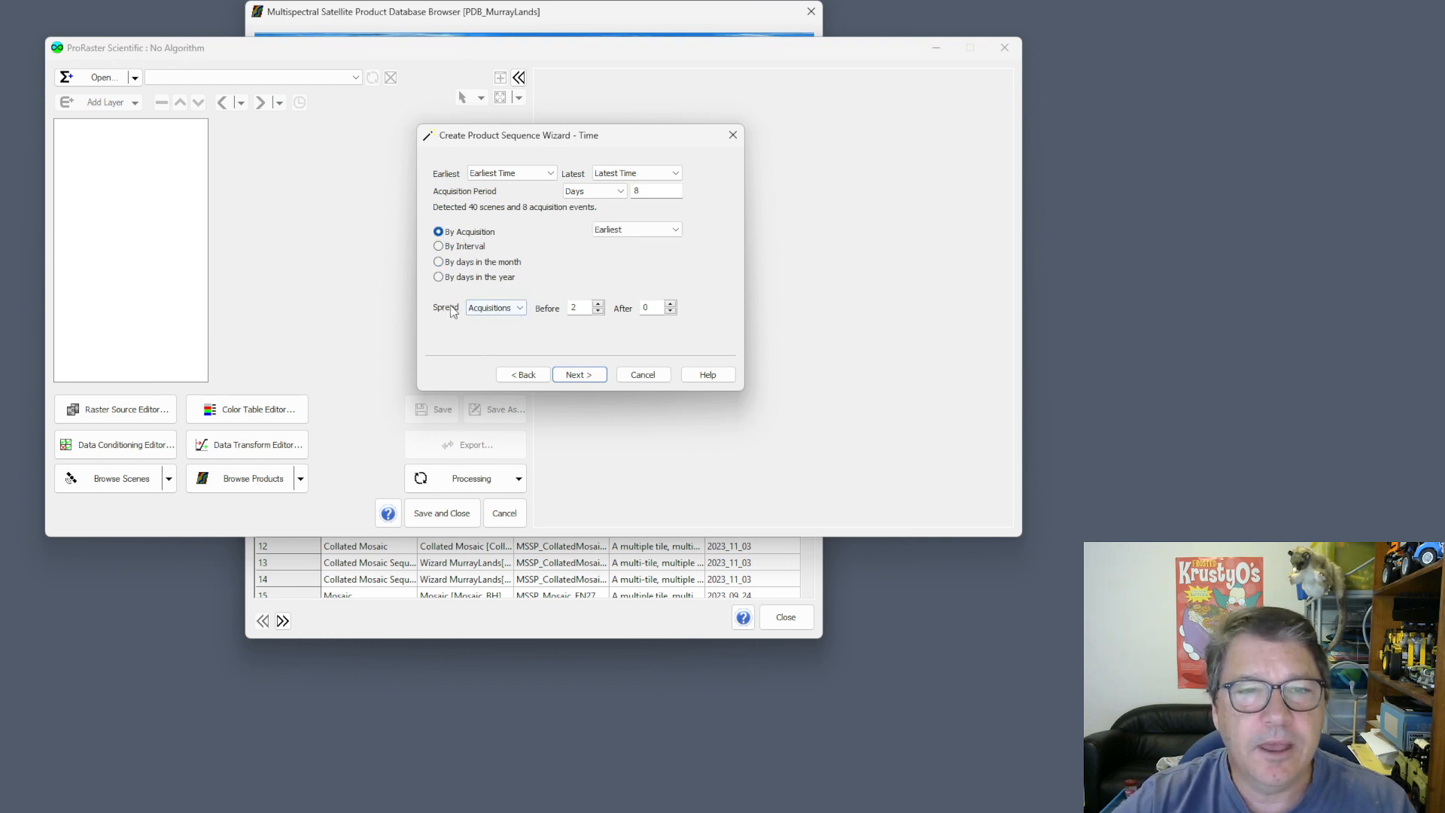
pyautogui.click(512, 311)
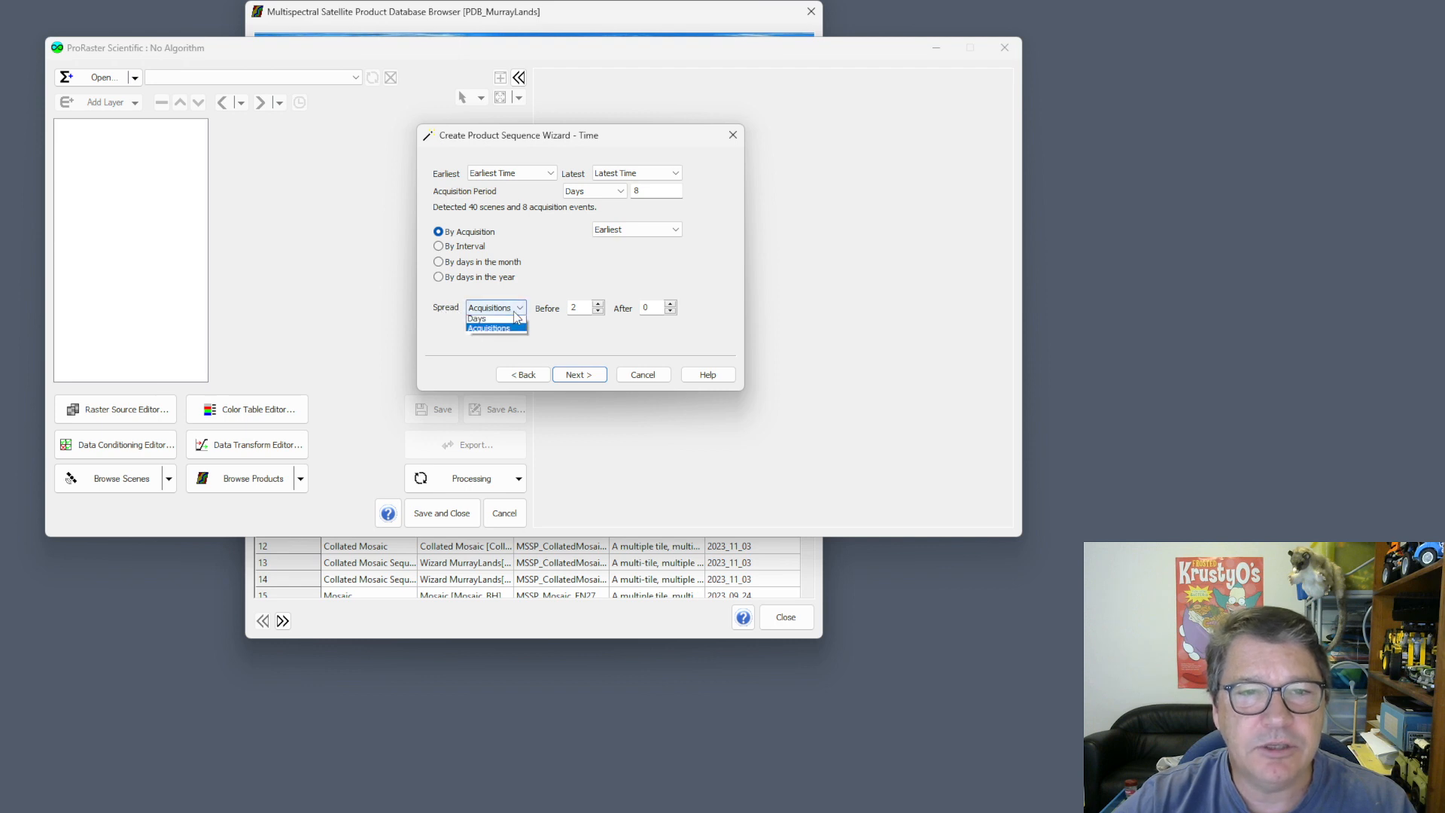
pyautogui.click(514, 310)
pyautogui.click(515, 310)
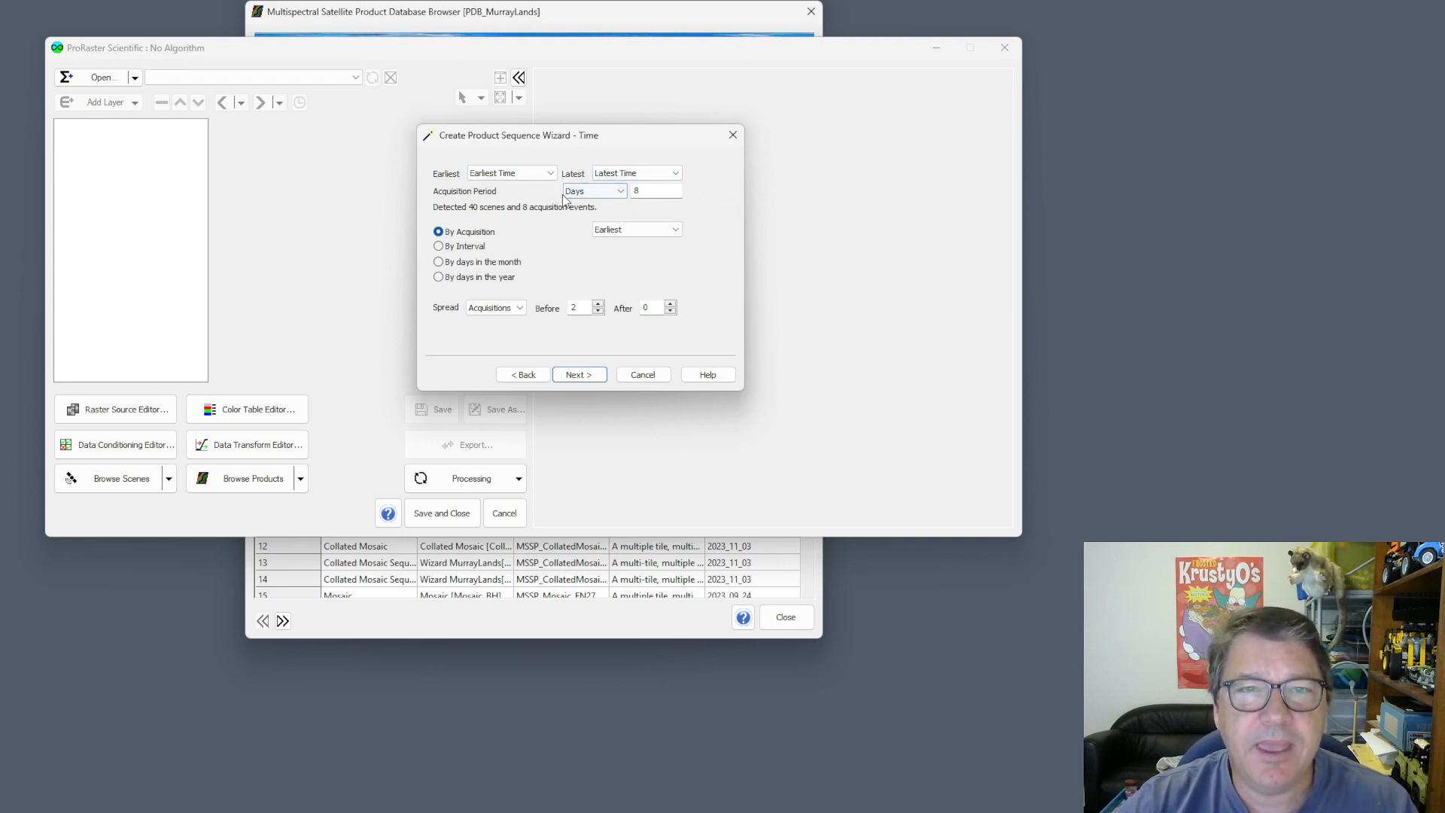
pyautogui.click(620, 190)
pyautogui.click(621, 202)
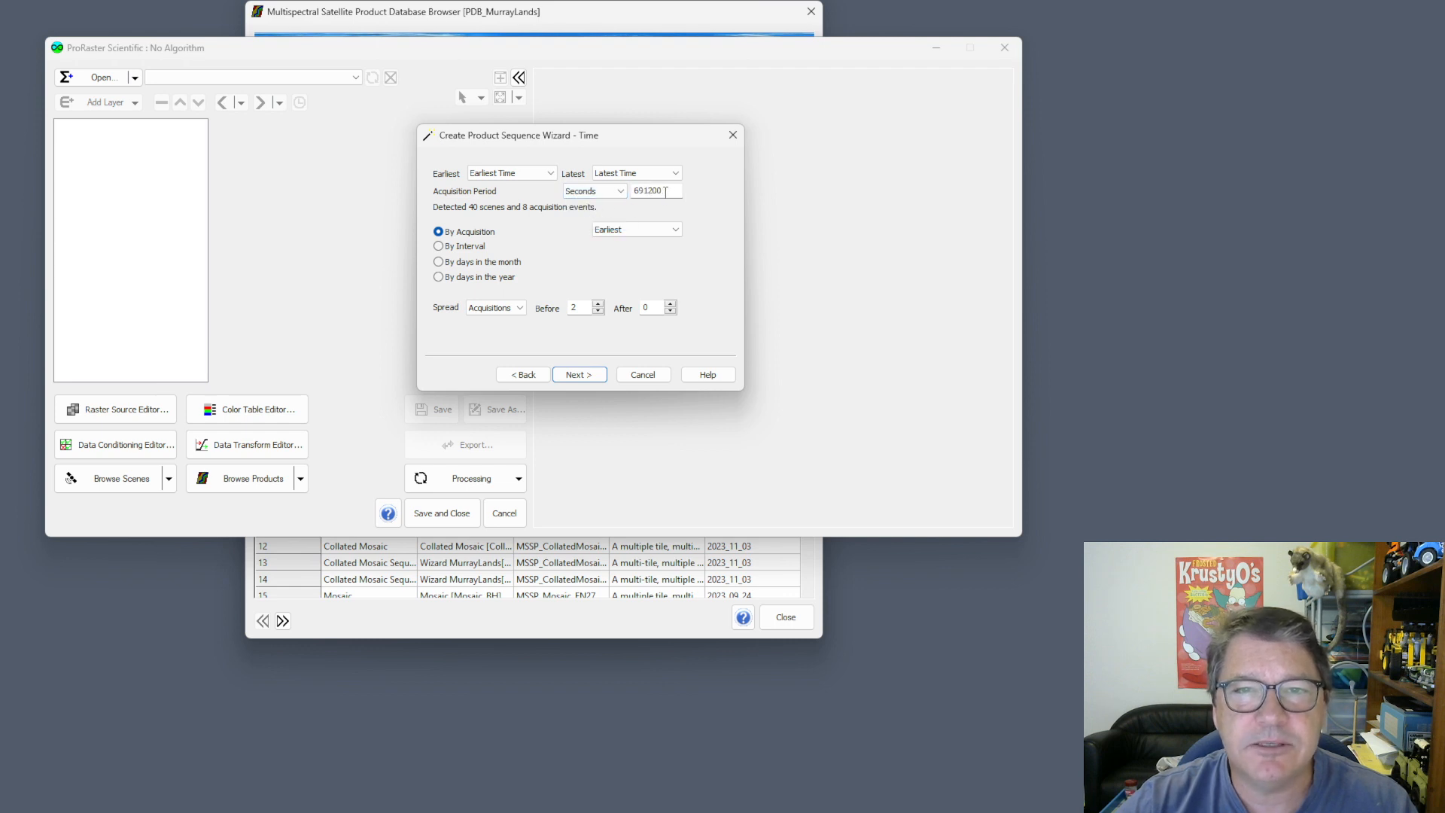
# - Set the acquisition period to 3600 seconds, and switch its unit to hours
pyautogui.press('Tab')
pyautogui.write('3')
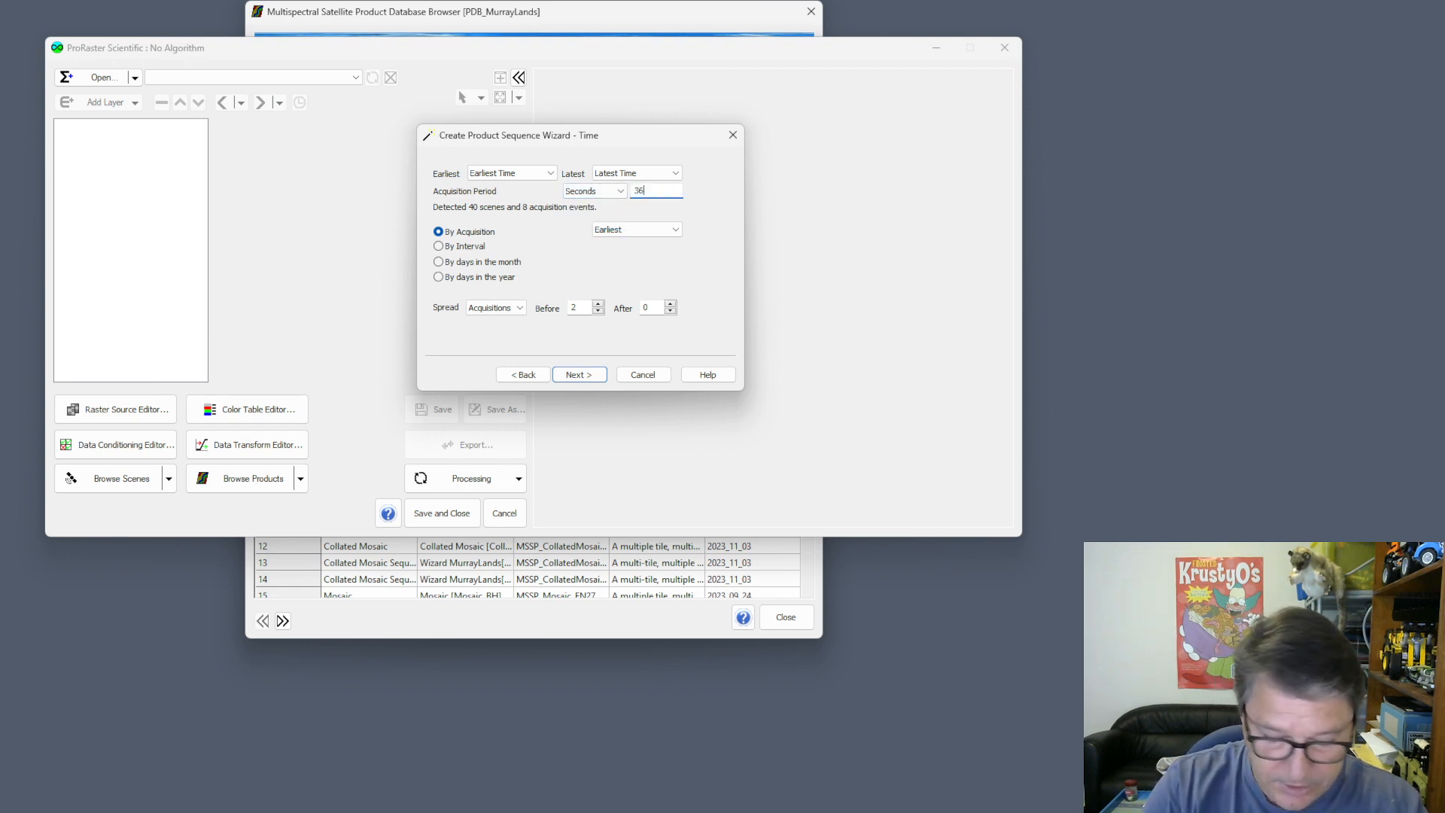
pyautogui.click(621, 191)
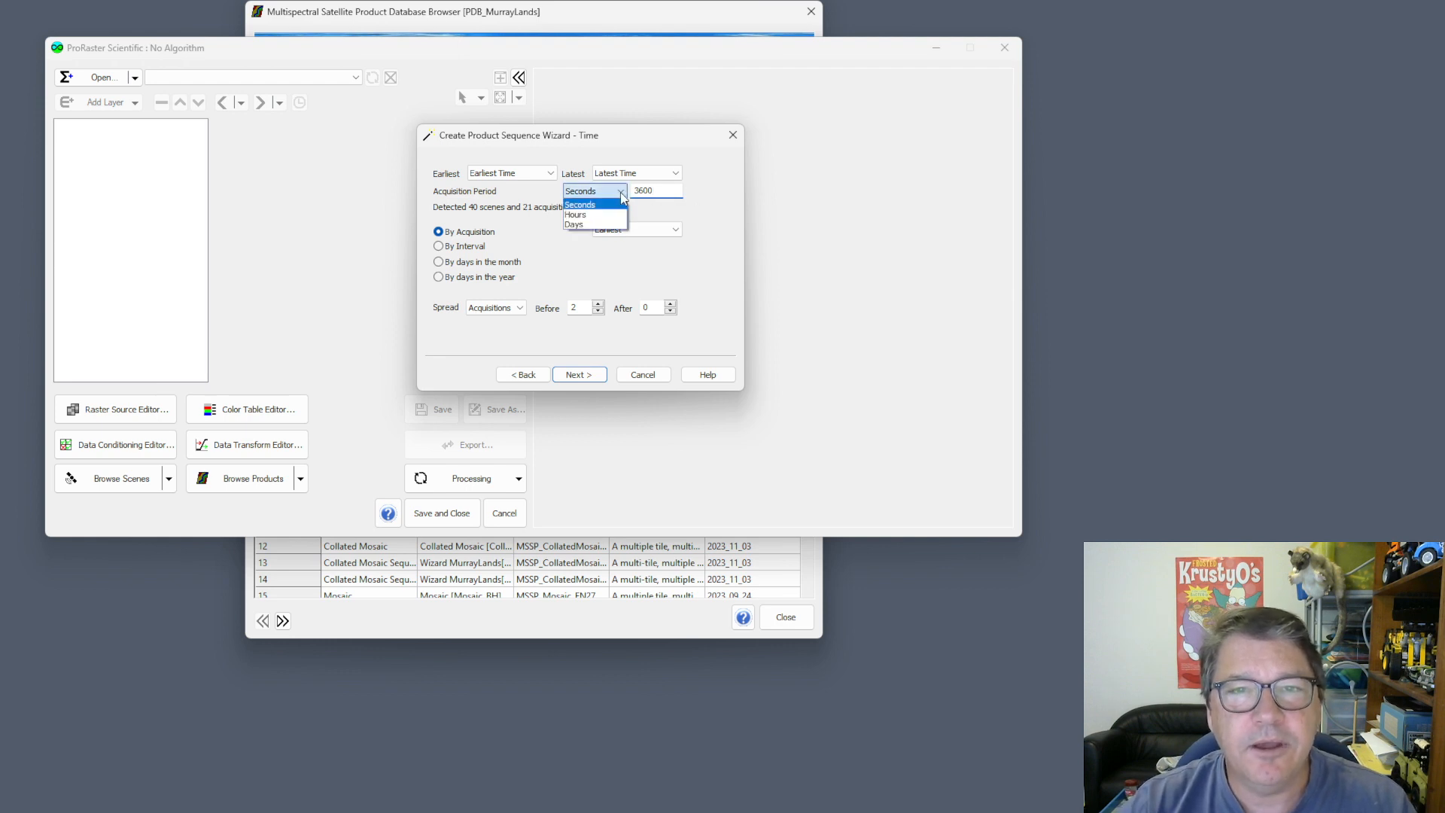
pyautogui.click(605, 216)
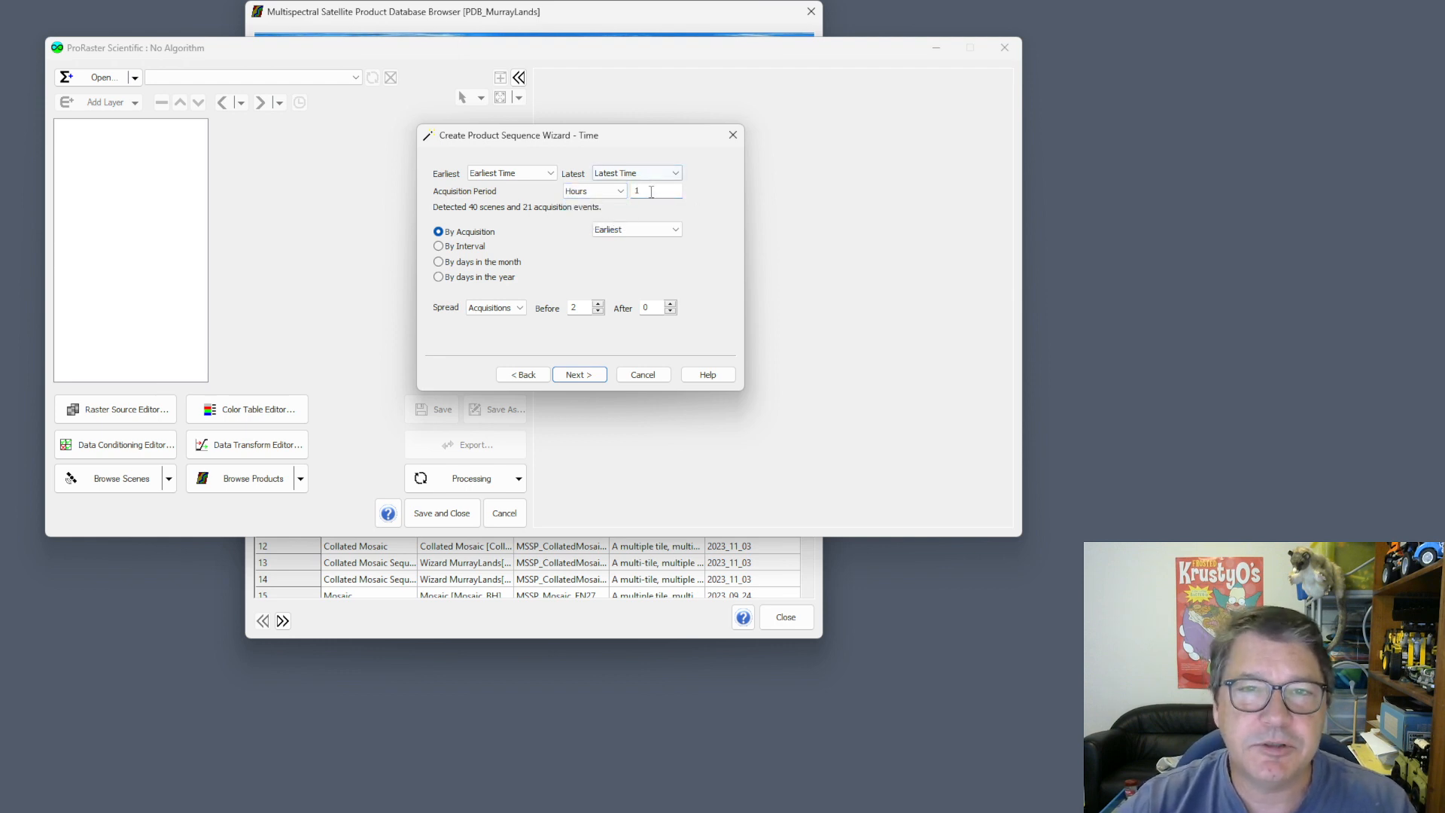
# - Try acquisition periods of 24 hours and 48 hours
pyautogui.click(670, 187)
pyautogui.press('BackSpace')
pyautogui.write('24')
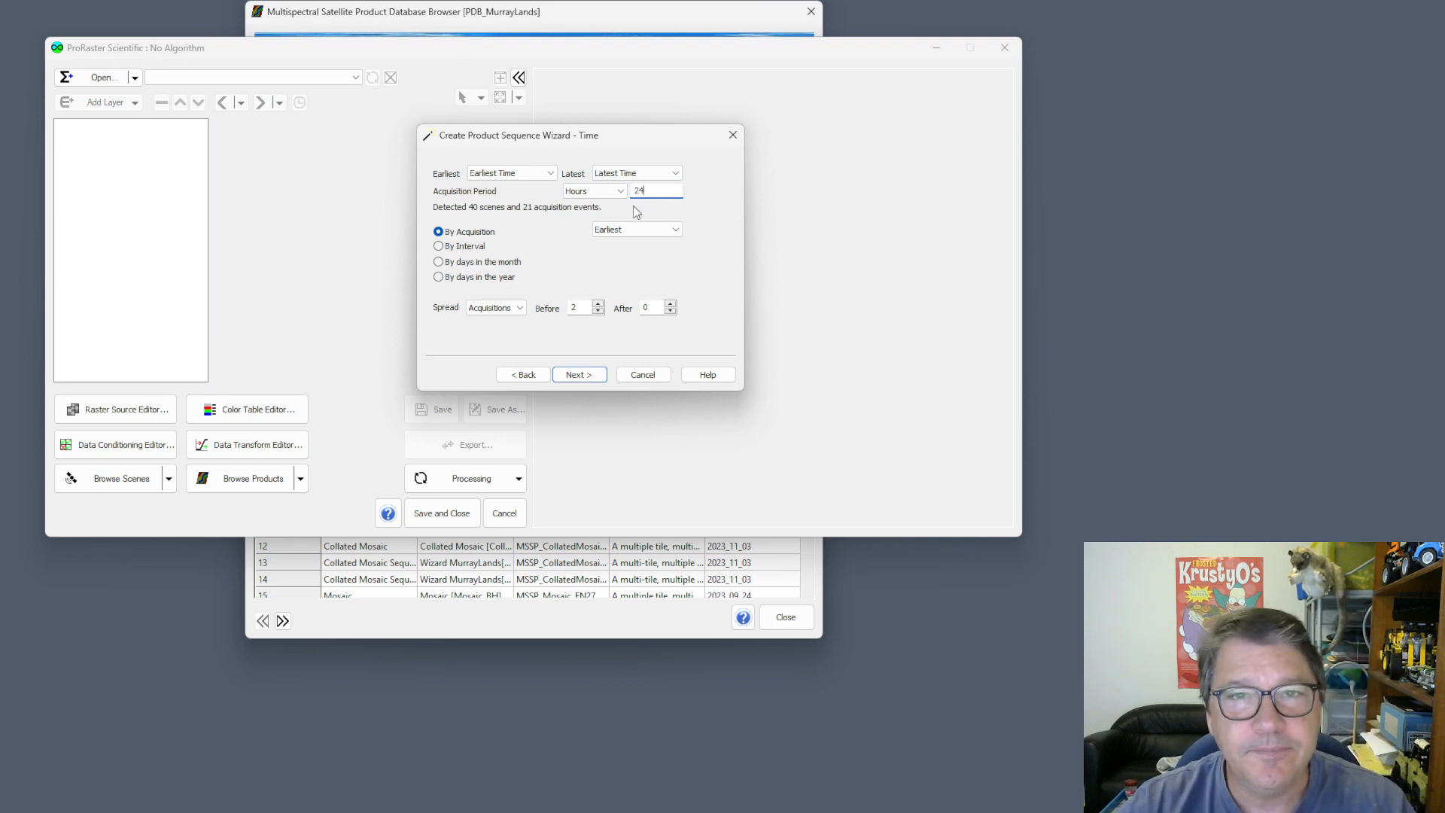
pyautogui.hotkey('ctrl', 'a')
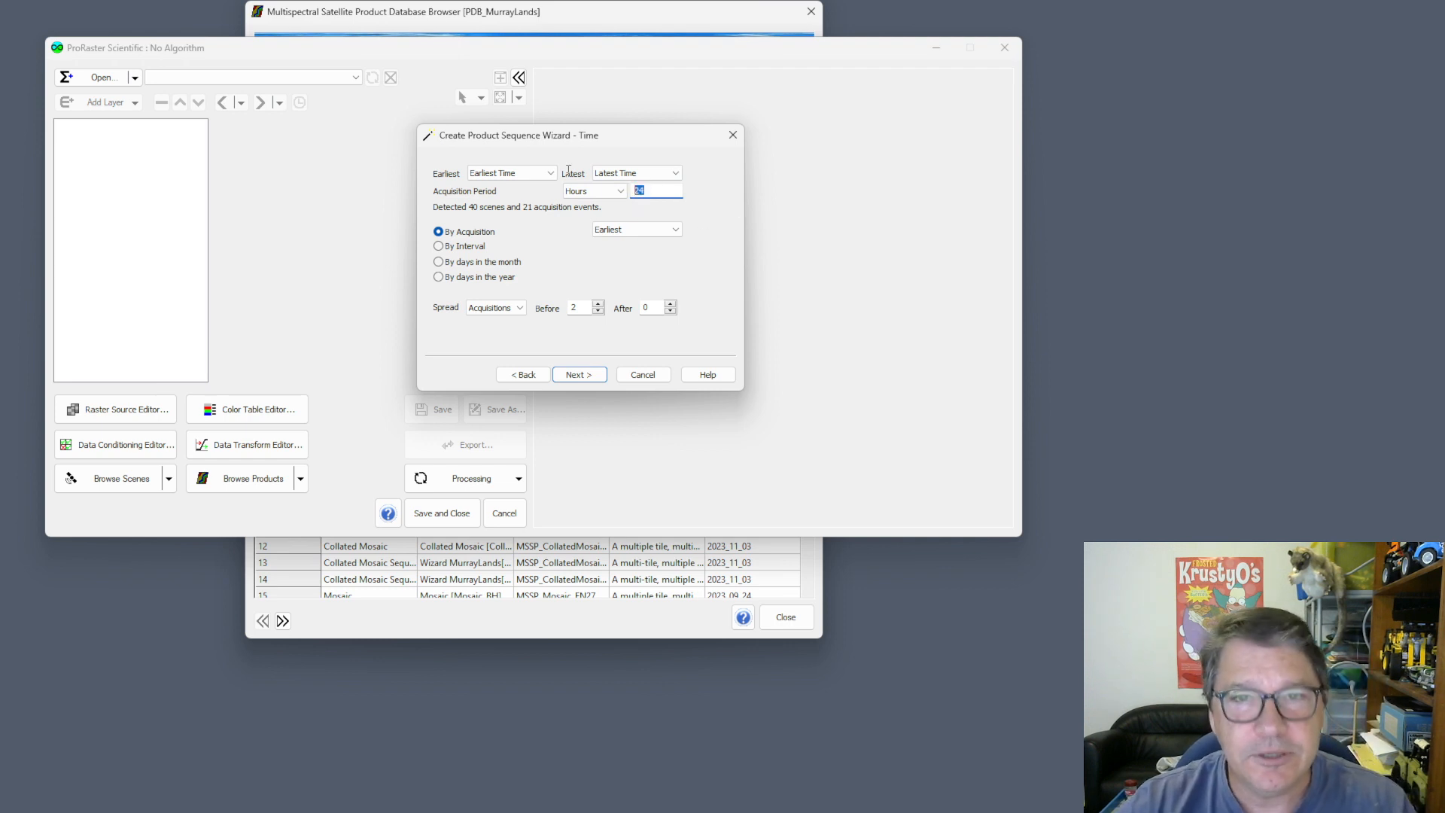
pyautogui.write('48')
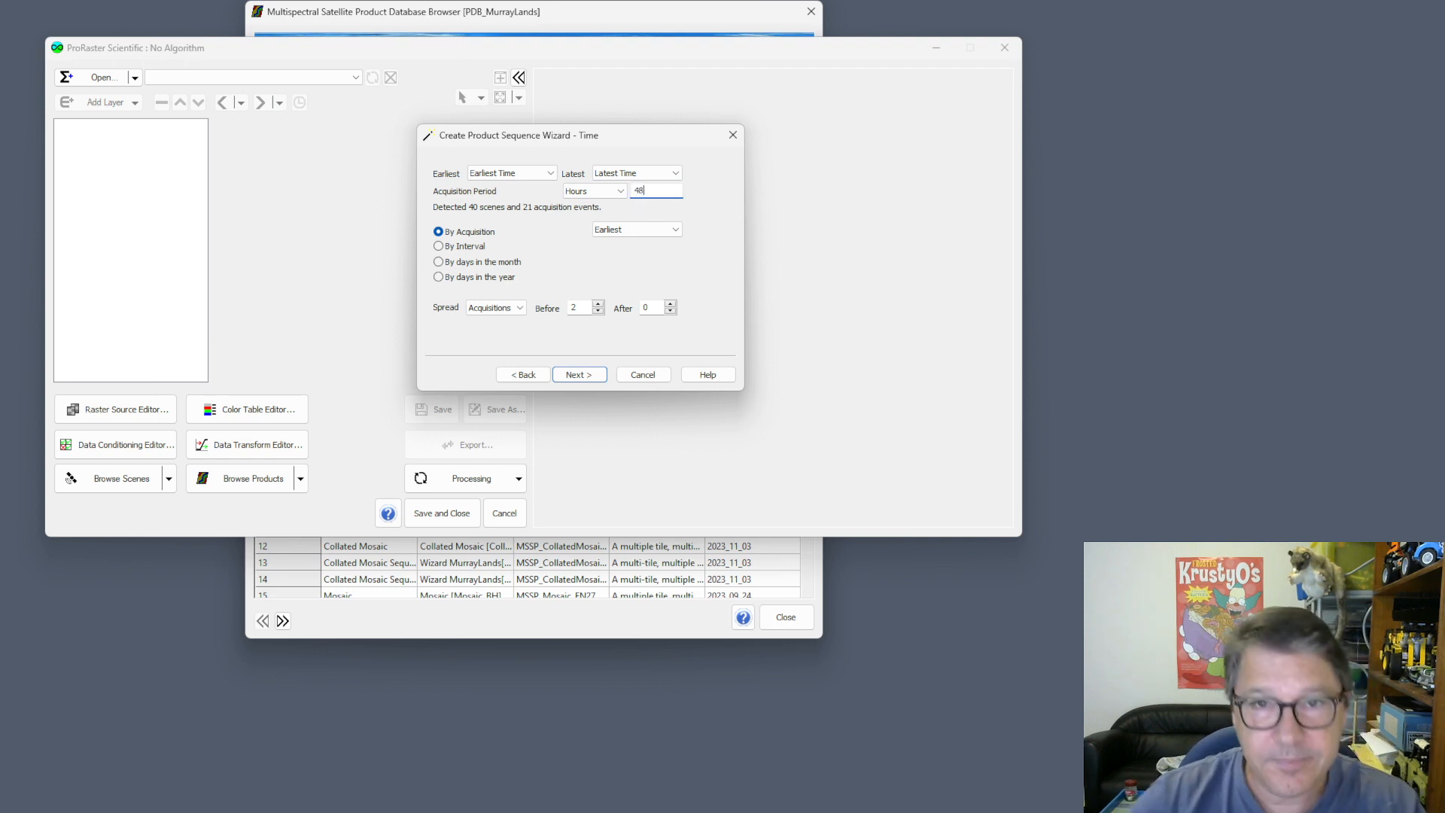
# - Set the acquisition period to 8 days, keeping Earliest as the time used for each acquisition
pyautogui.click(614, 218)
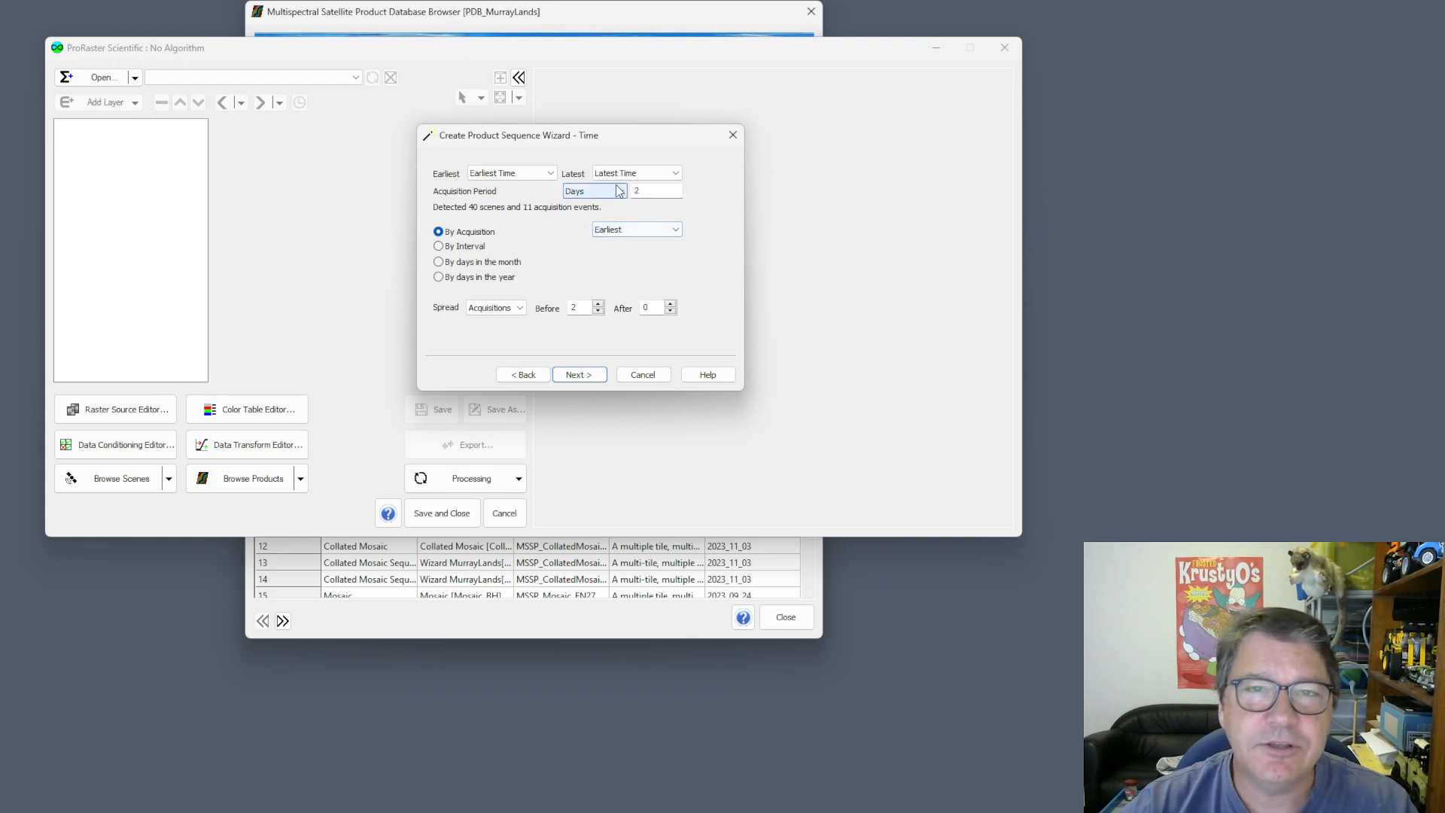
pyautogui.doubleClick(655, 191)
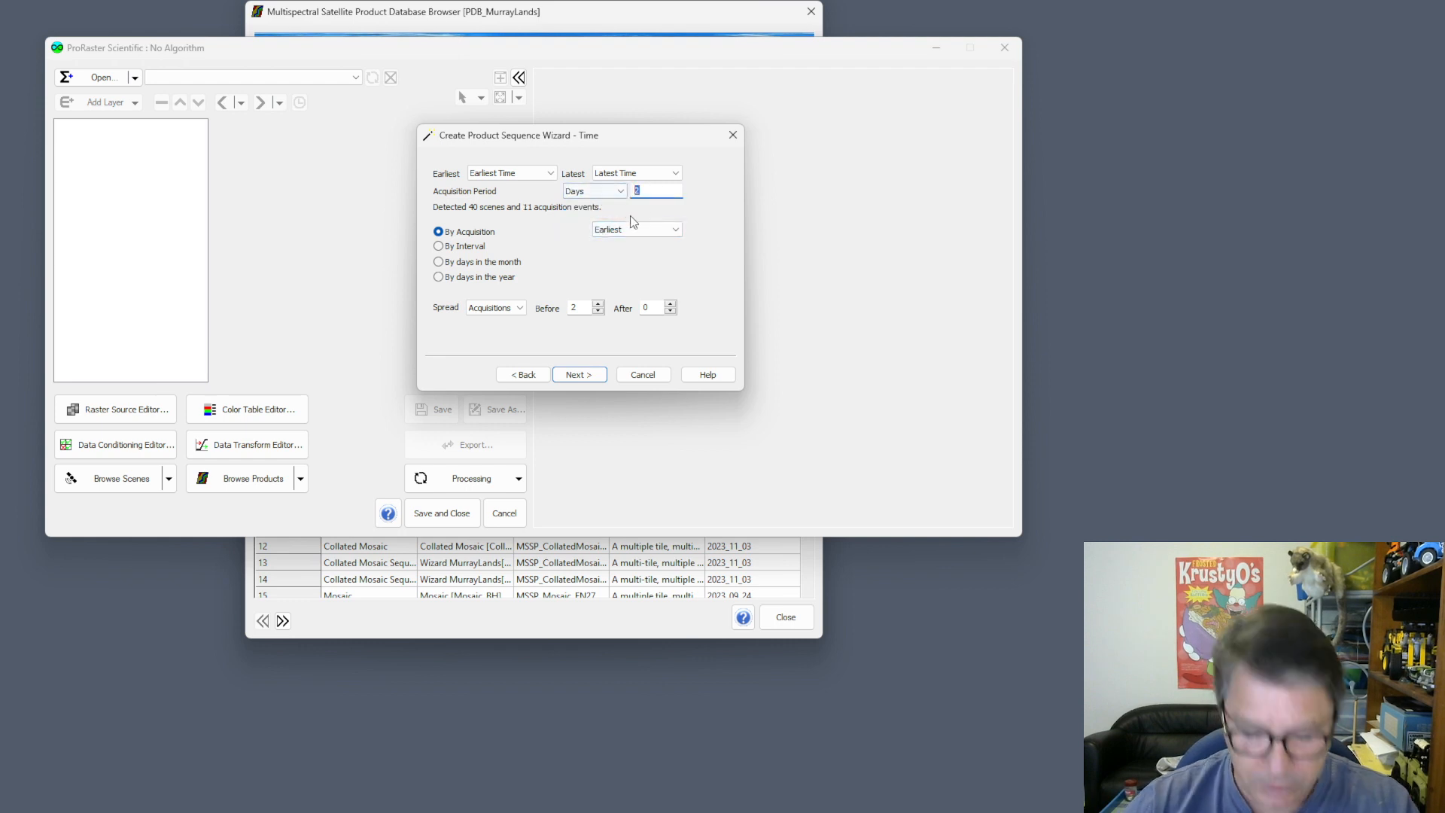
pyautogui.write('8')
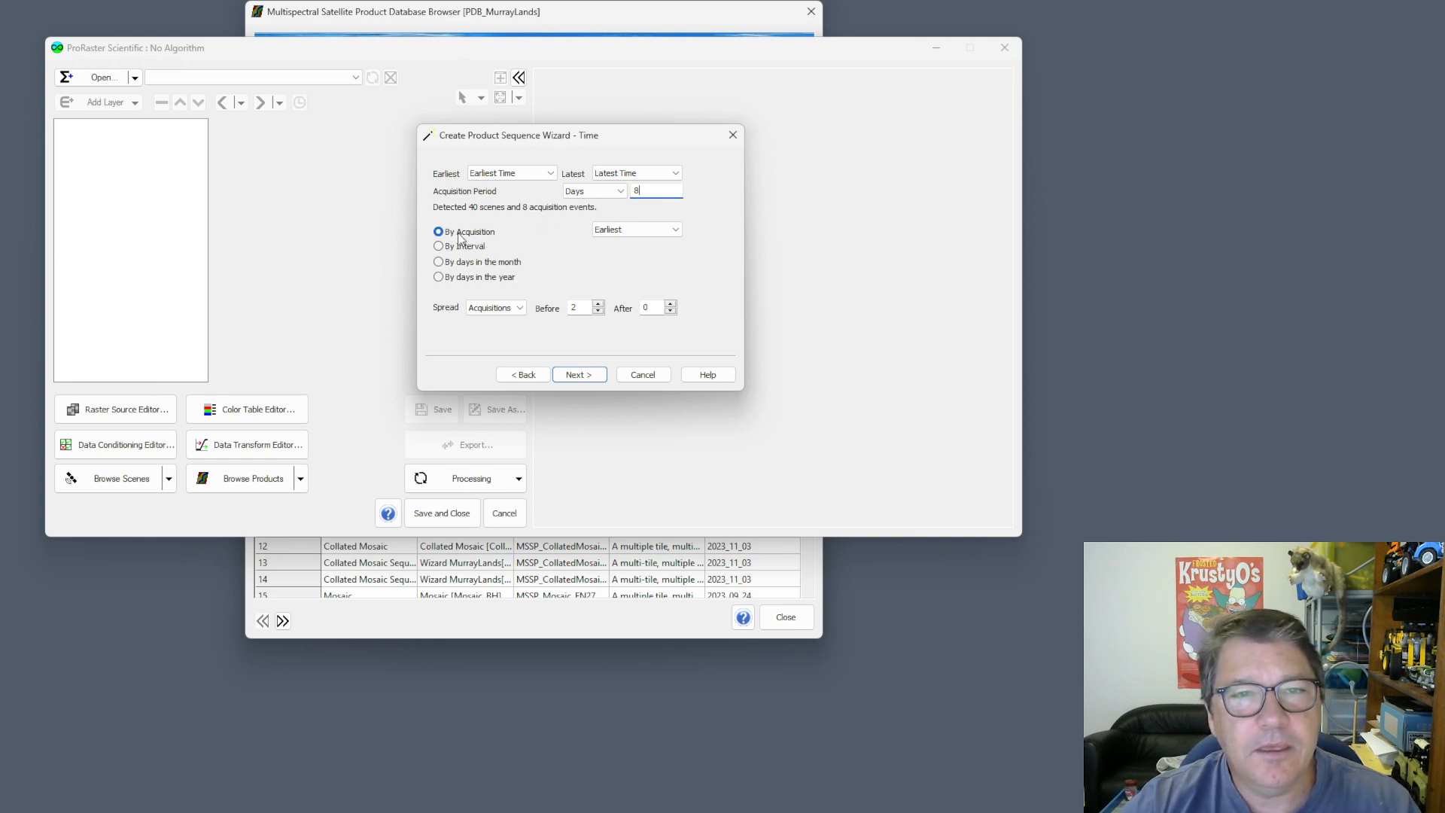
pyautogui.click(673, 234)
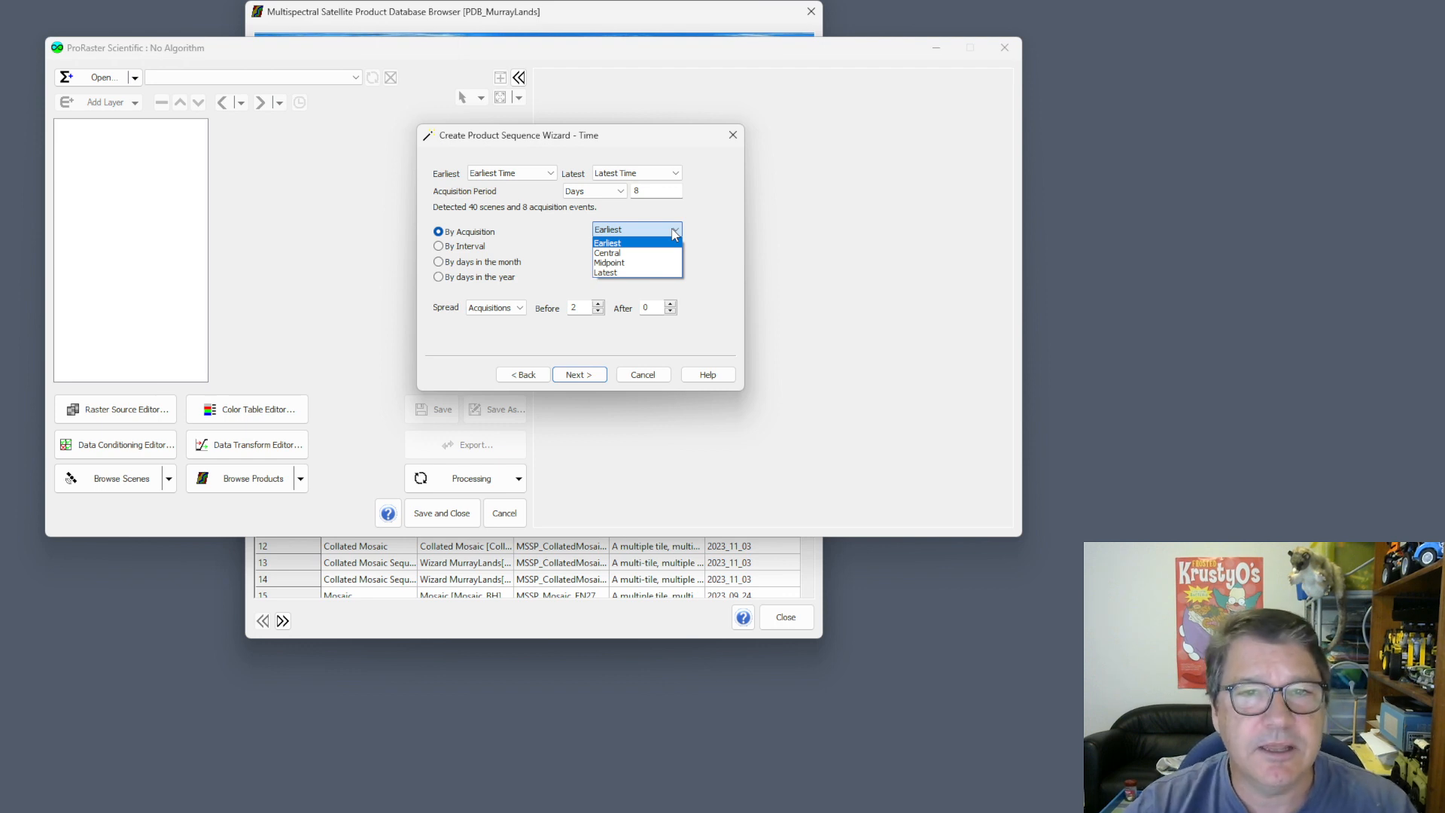
pyautogui.click(635, 228)
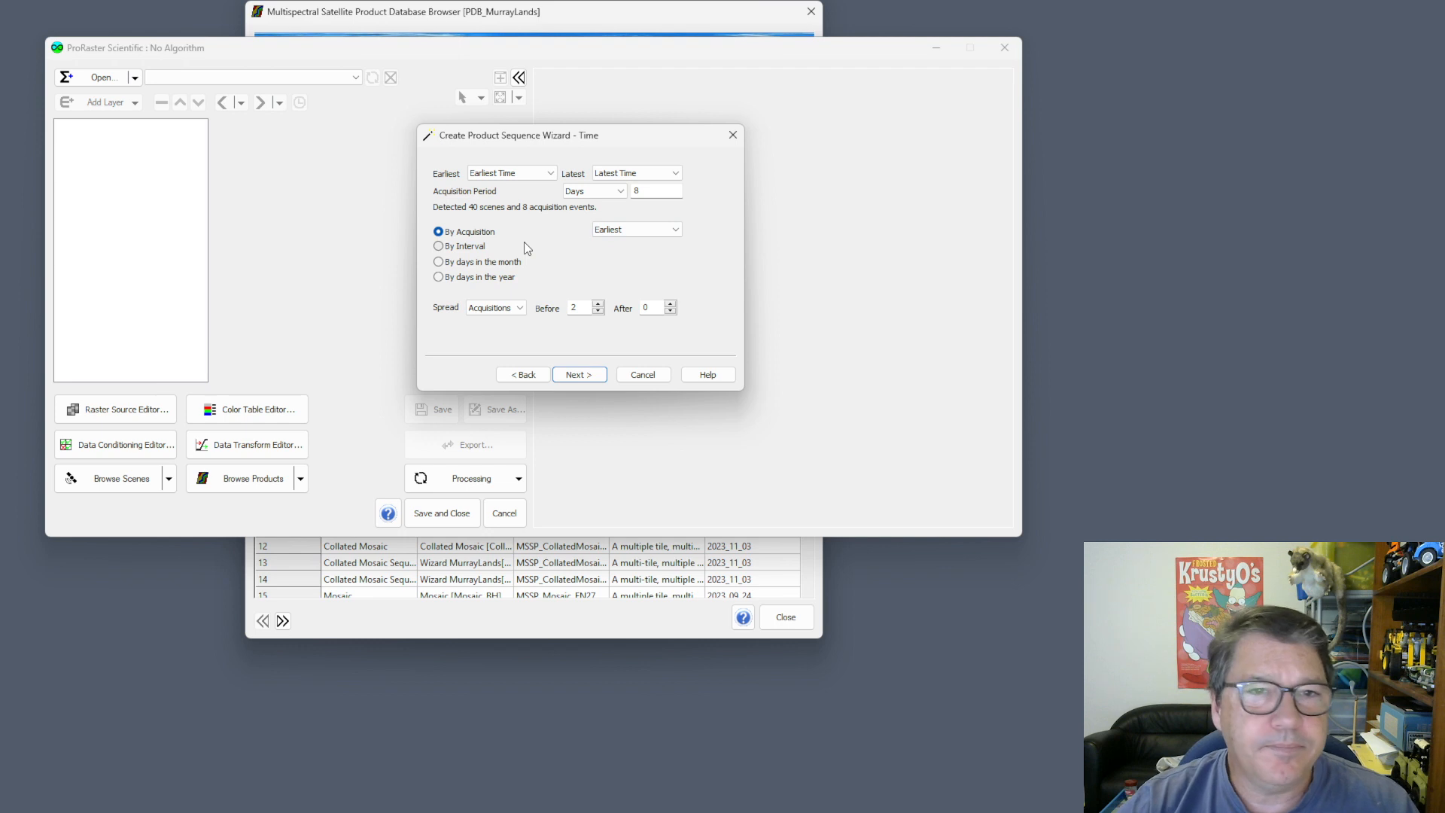
# - Switch the sequence timing to By Interval with an interval of 4 days
pyautogui.click(467, 250)
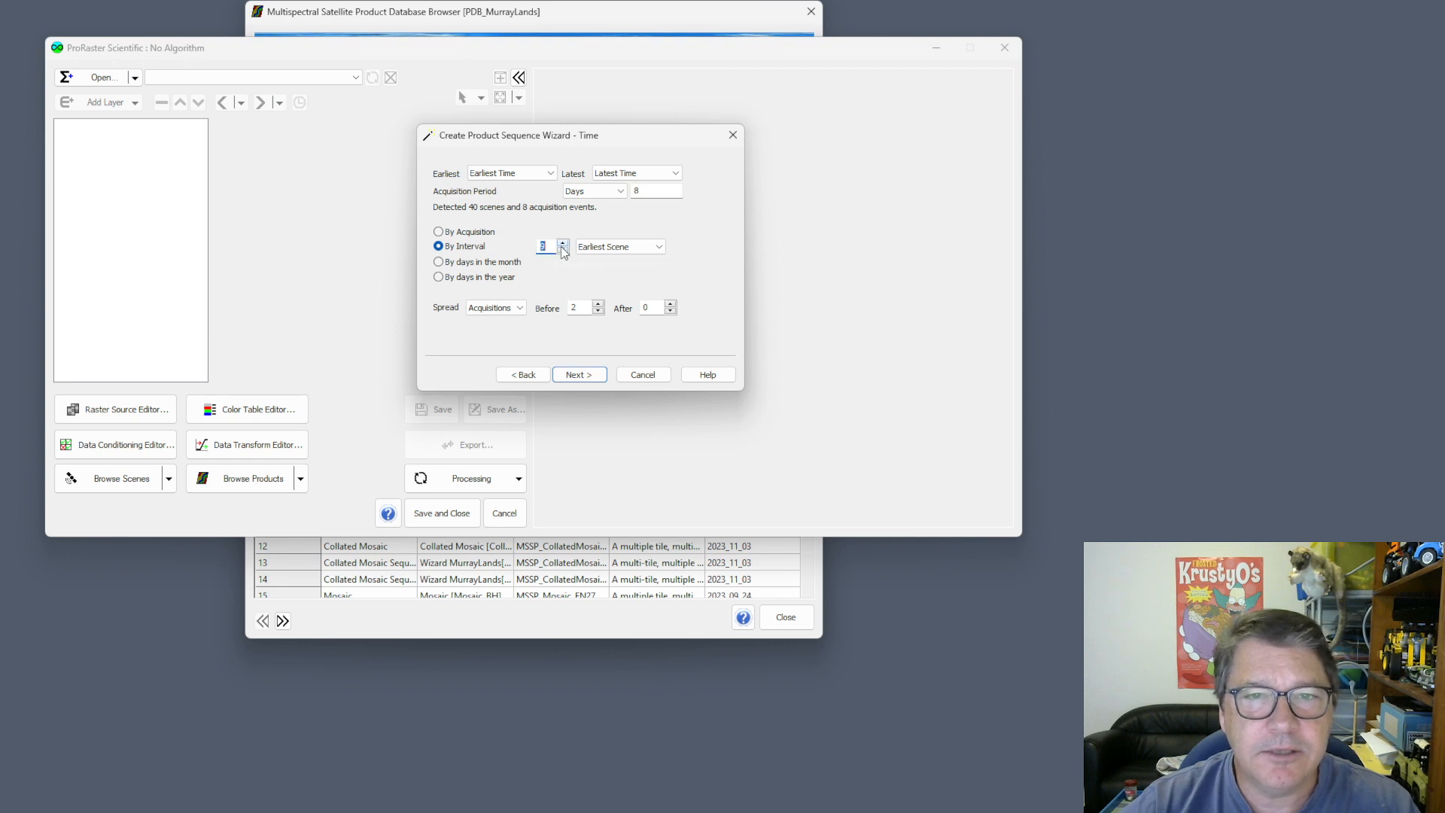
pyautogui.click(563, 252)
pyautogui.click(563, 252)
pyautogui.click(563, 252)
pyautogui.click(563, 252)
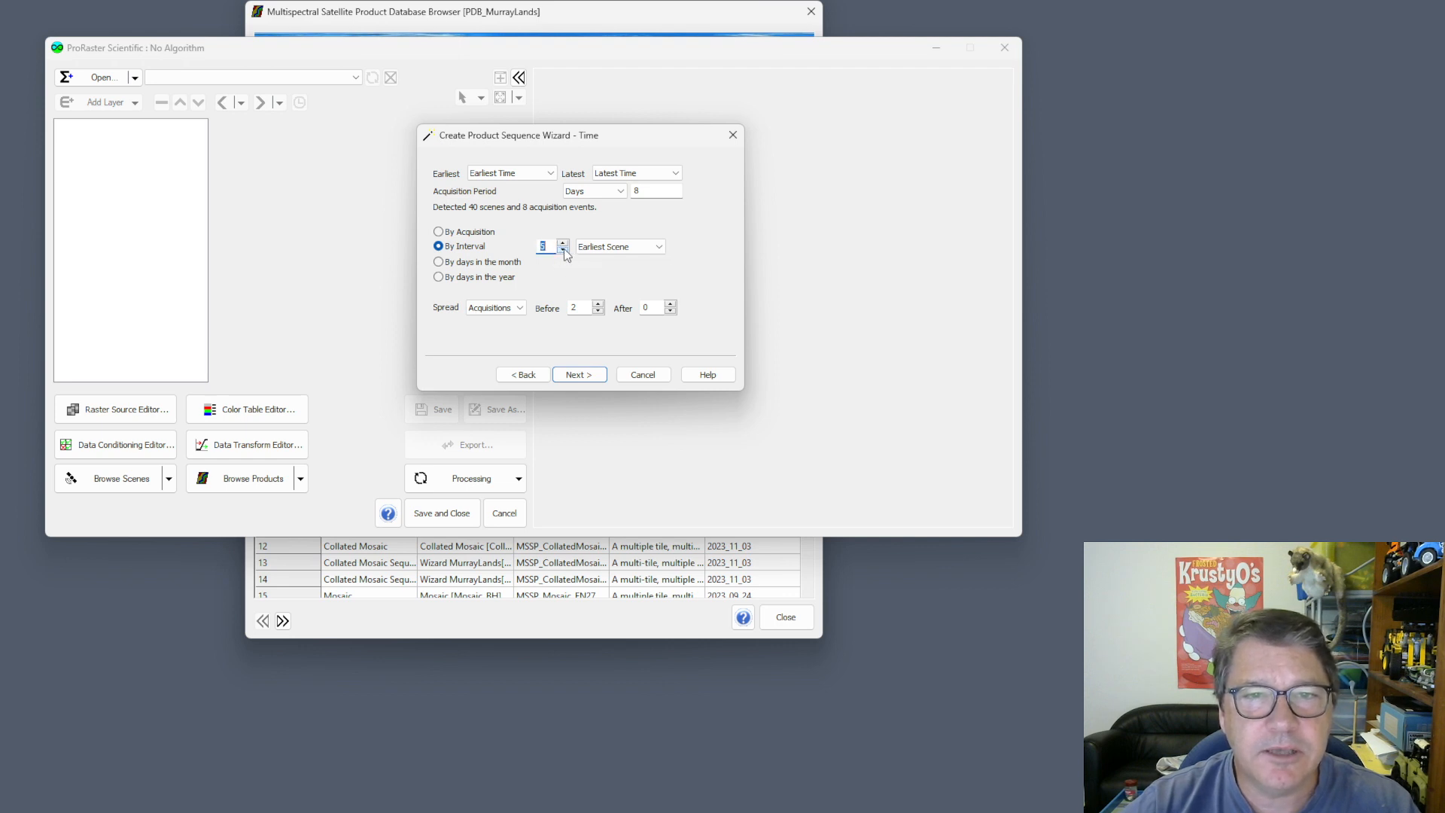
pyautogui.click(563, 252)
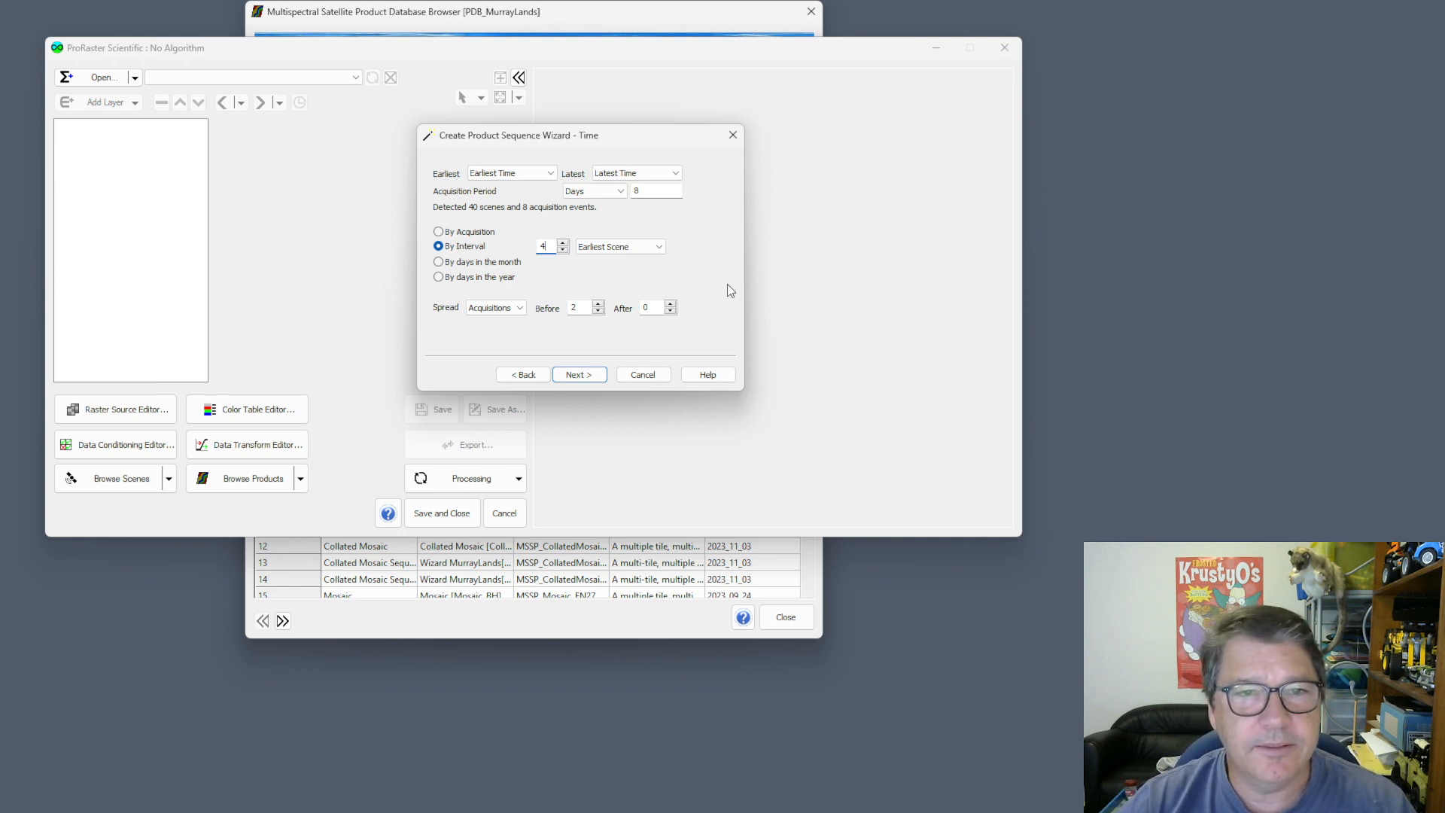
# - Specify November-30-2023 as the reference time of the interval sequence, and return it to Earliest Scene
pyautogui.click(660, 249)
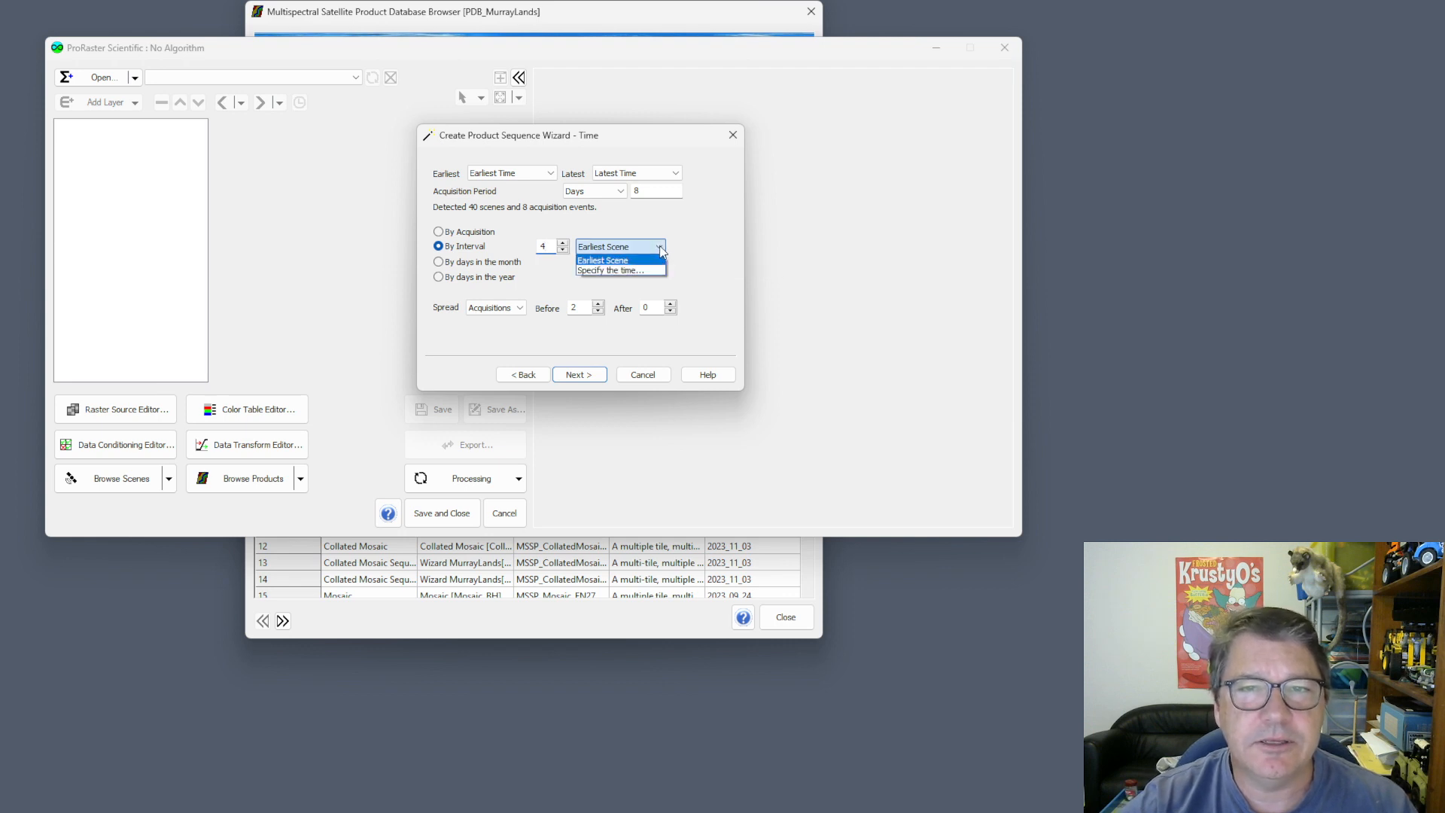
pyautogui.click(614, 271)
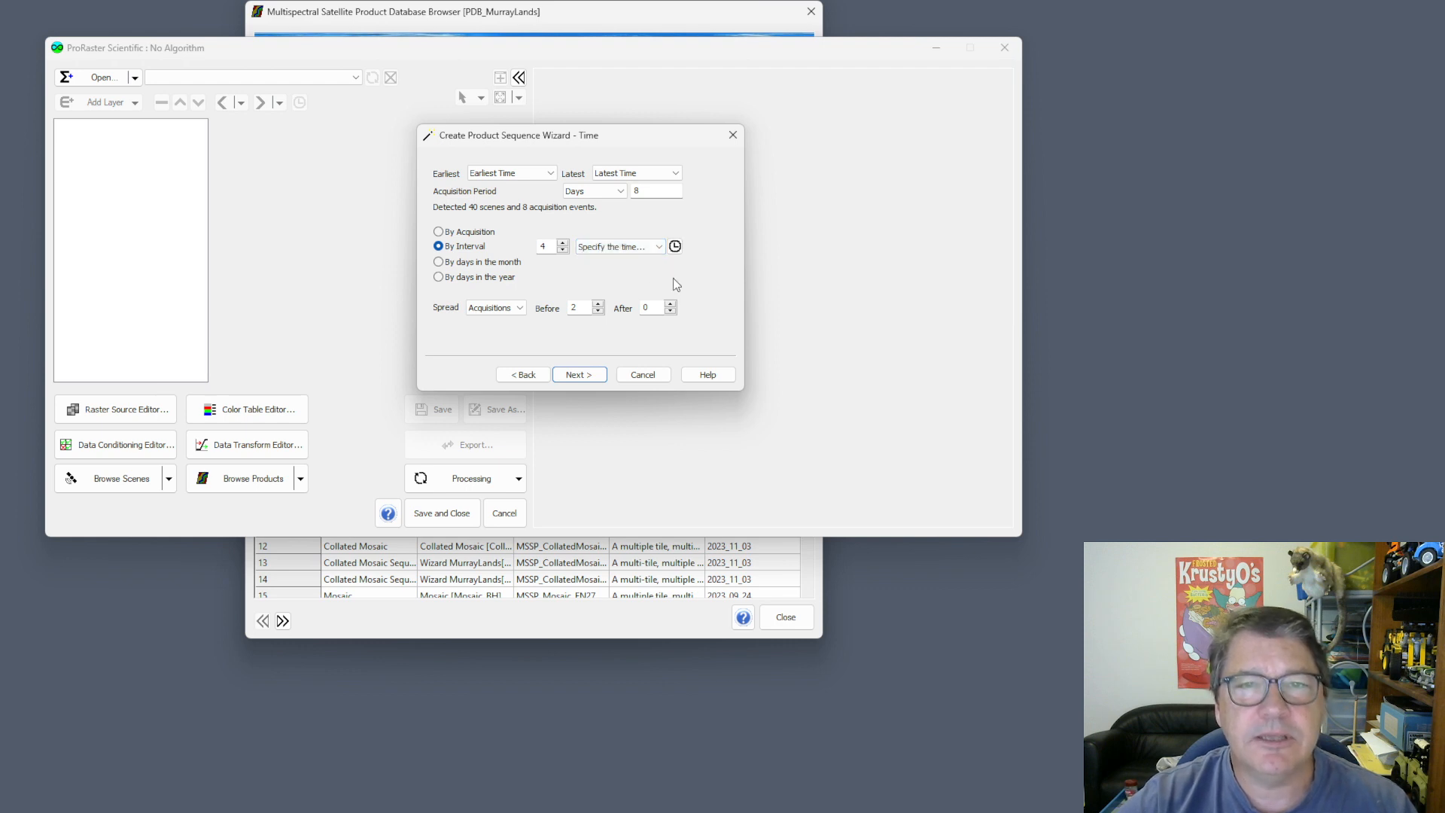
pyautogui.click(676, 246)
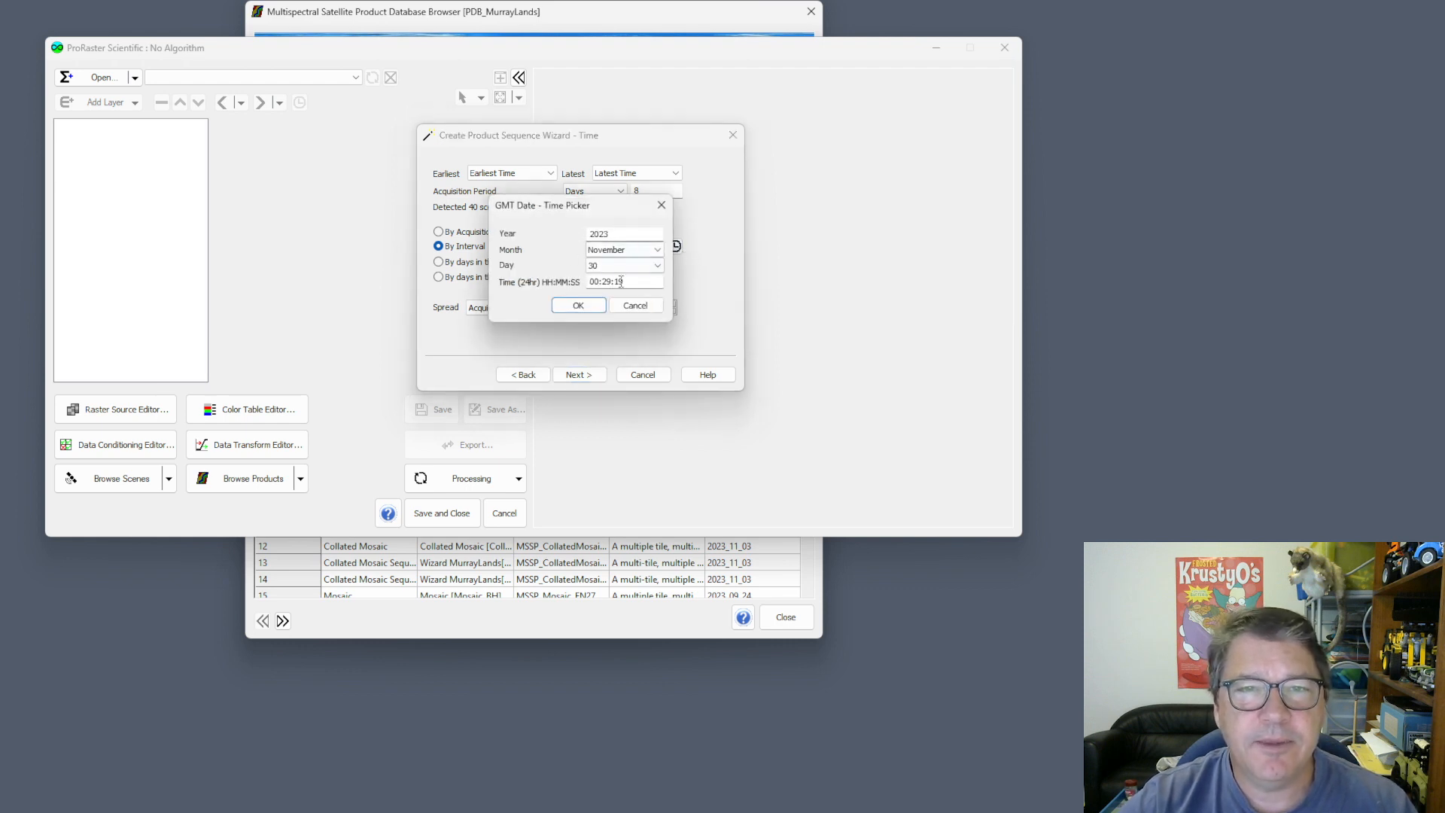
pyautogui.click(588, 305)
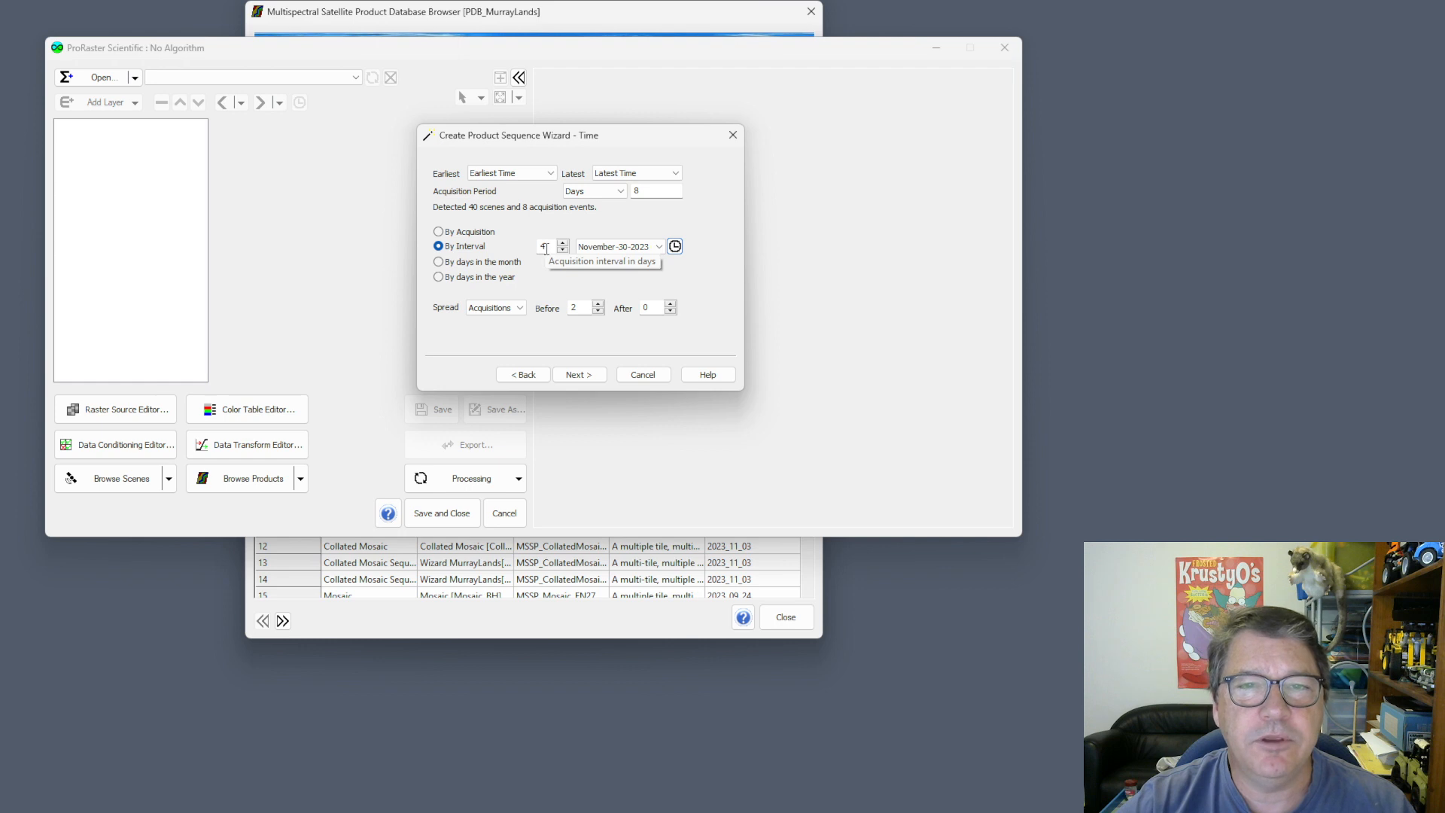
pyautogui.click(659, 247)
pyautogui.click(616, 261)
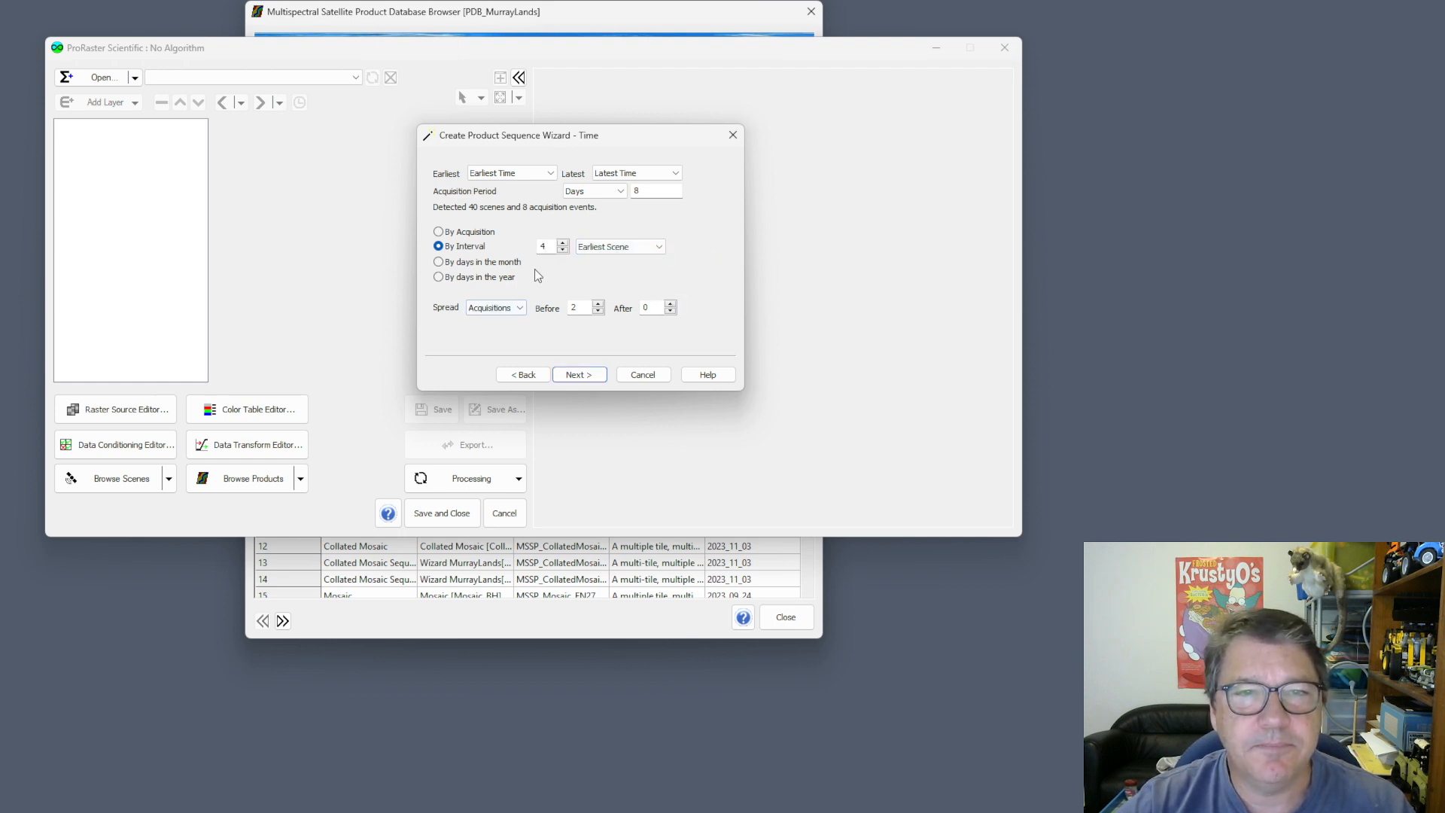
# - Switch the sequence timing to By days in the month, using days 8,24
pyautogui.click(475, 265)
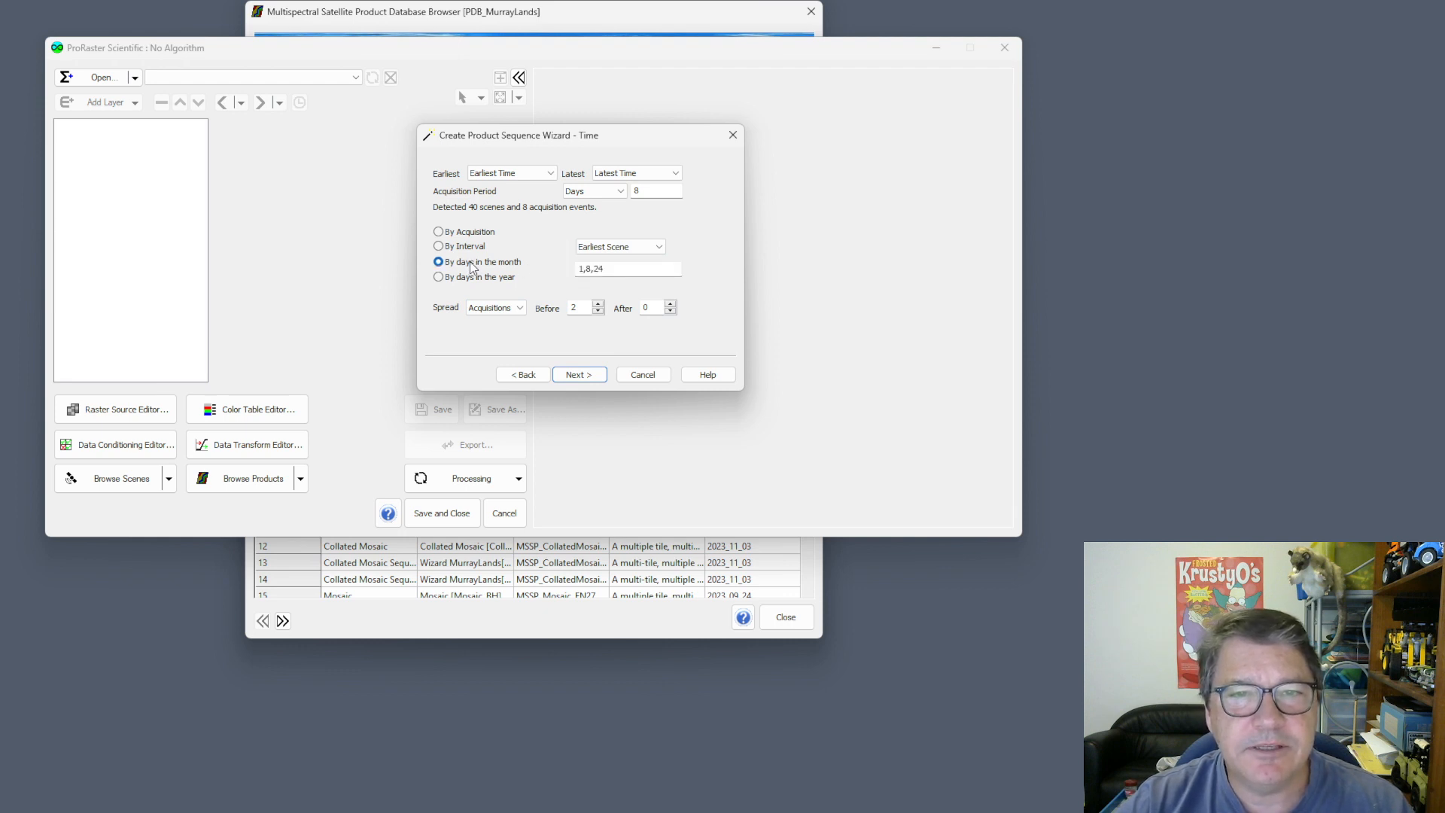
pyautogui.click(621, 268)
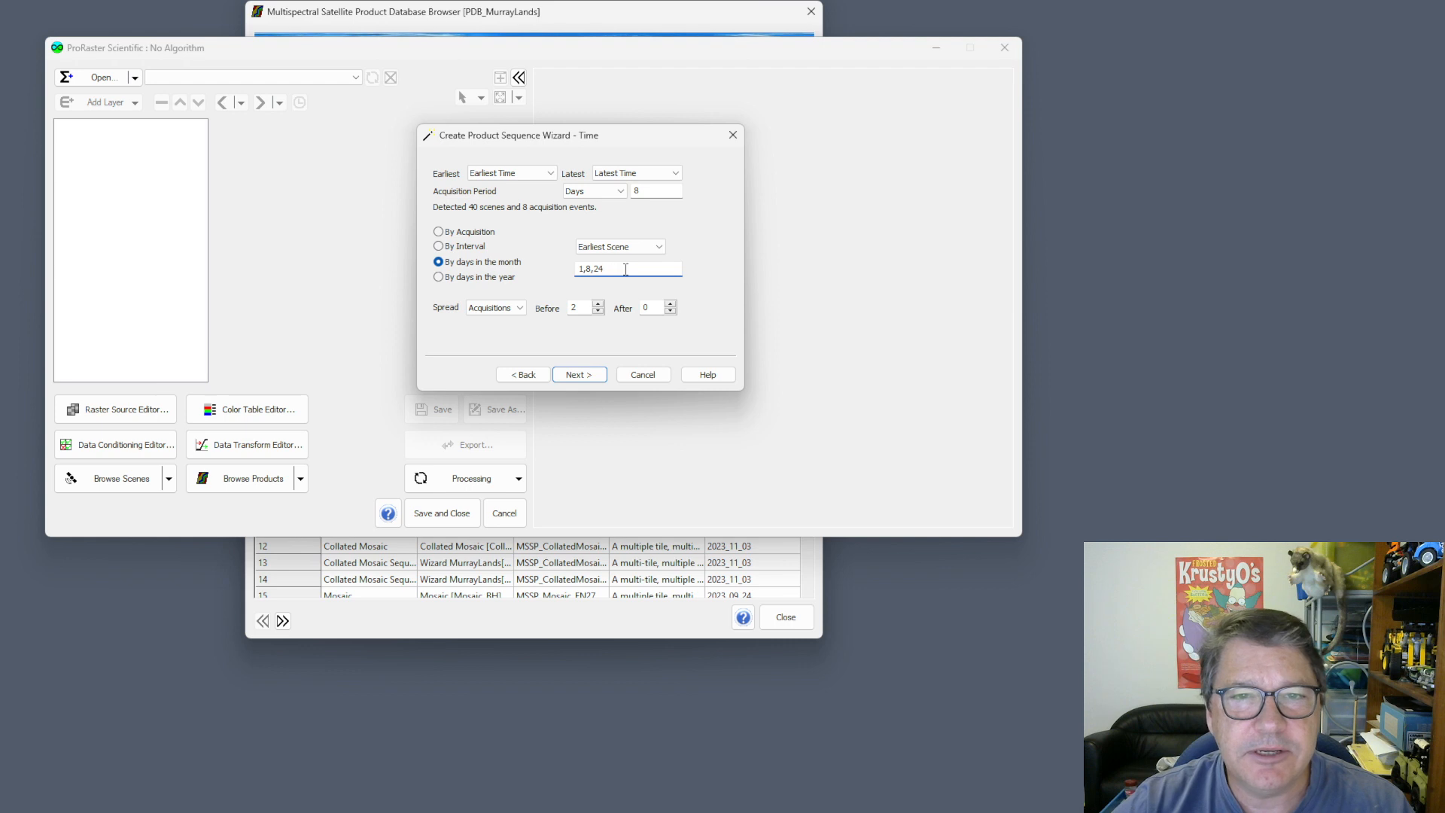
pyautogui.moveTo(636, 268); pyautogui.dragTo(559, 265)
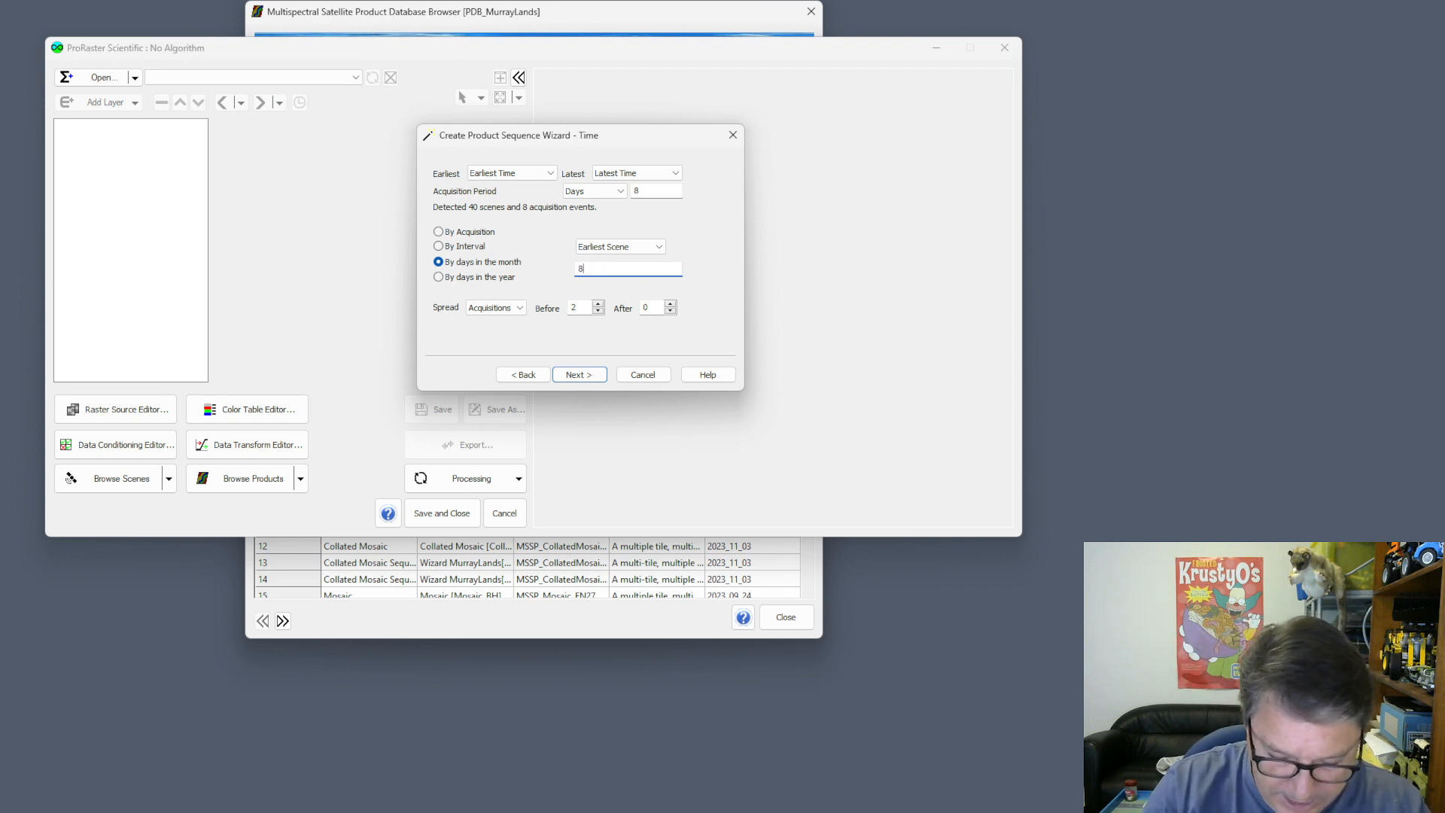
pyautogui.write('24')
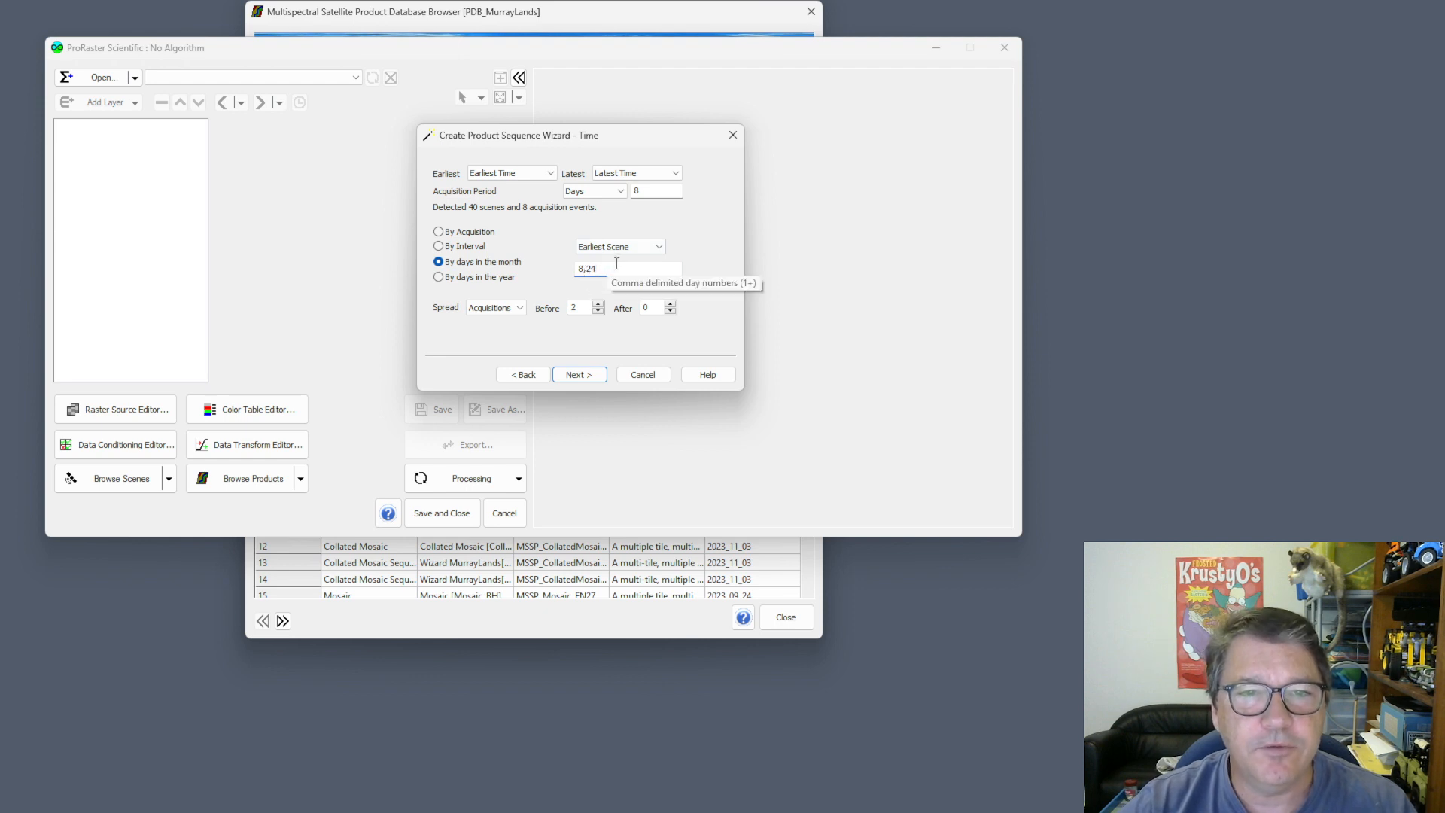
# - Set the sequence timing to By days in the year with days 1,91,182,273, keeping Earliest Scene as the reference time
pyautogui.click(477, 280)
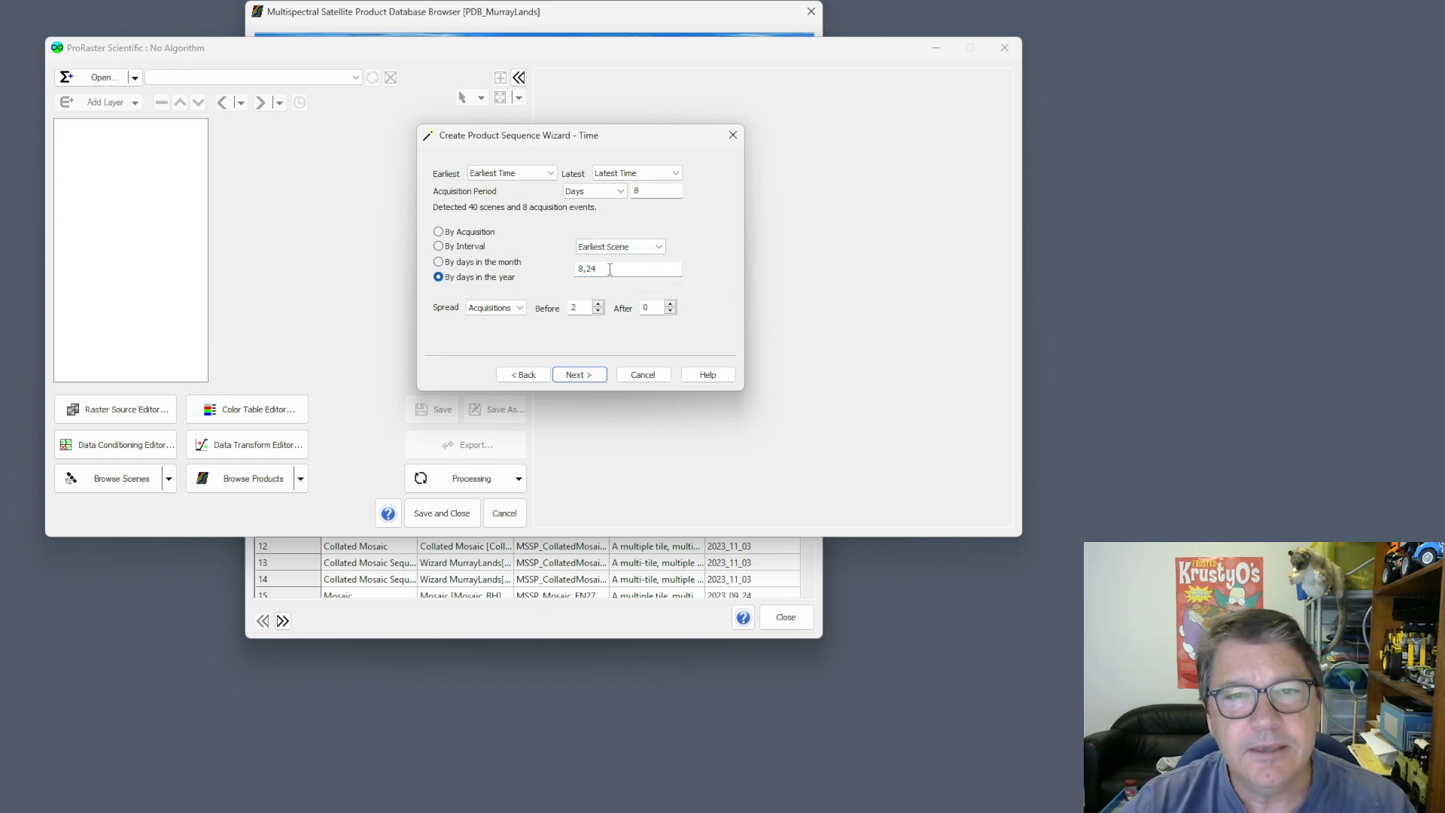
pyautogui.moveTo(617, 267); pyautogui.dragTo(567, 269)
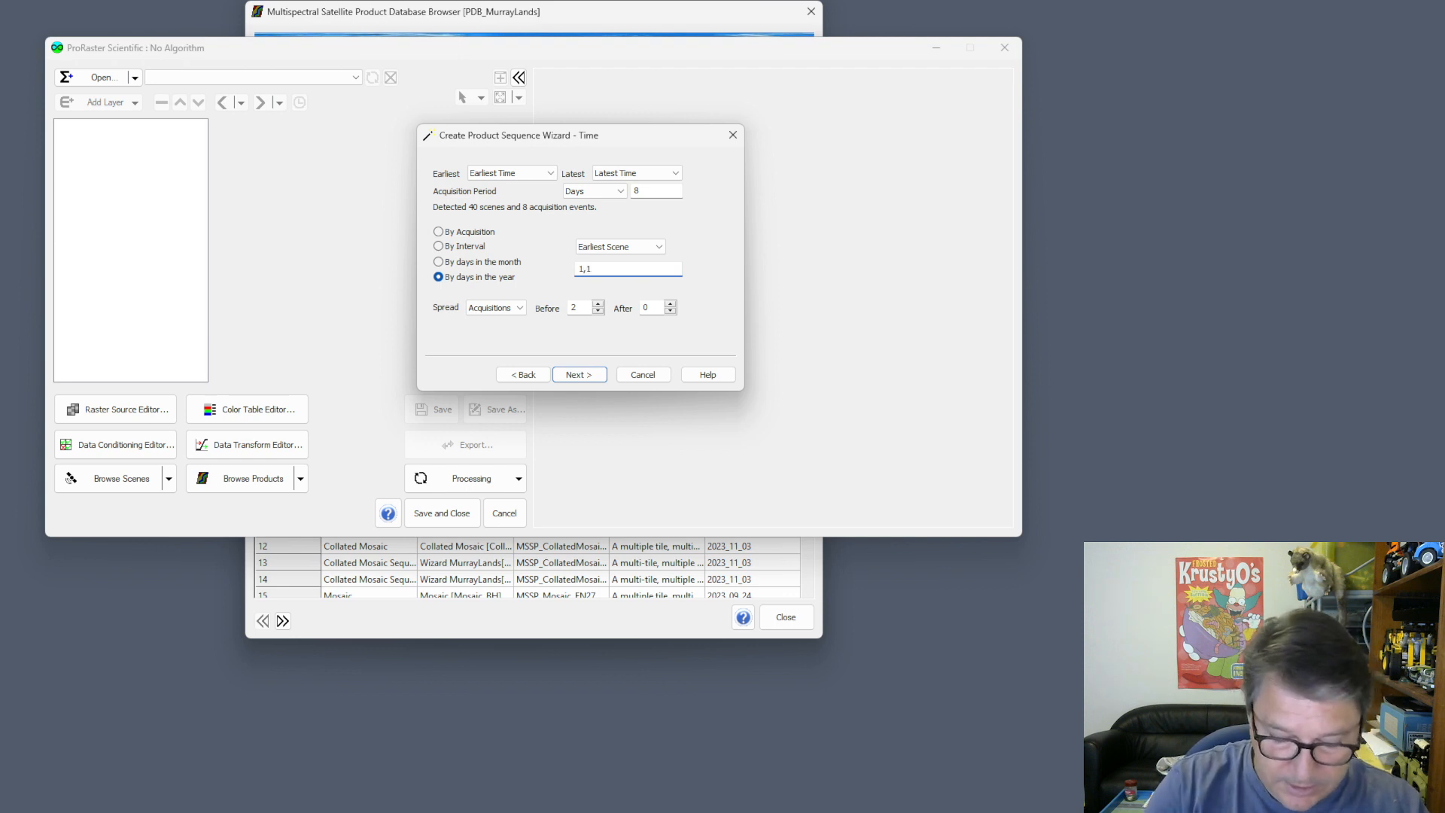
pyautogui.write('1')
pyautogui.press('BackSpace')
pyautogui.press('BackSpace')
pyautogui.press('BackSpace')
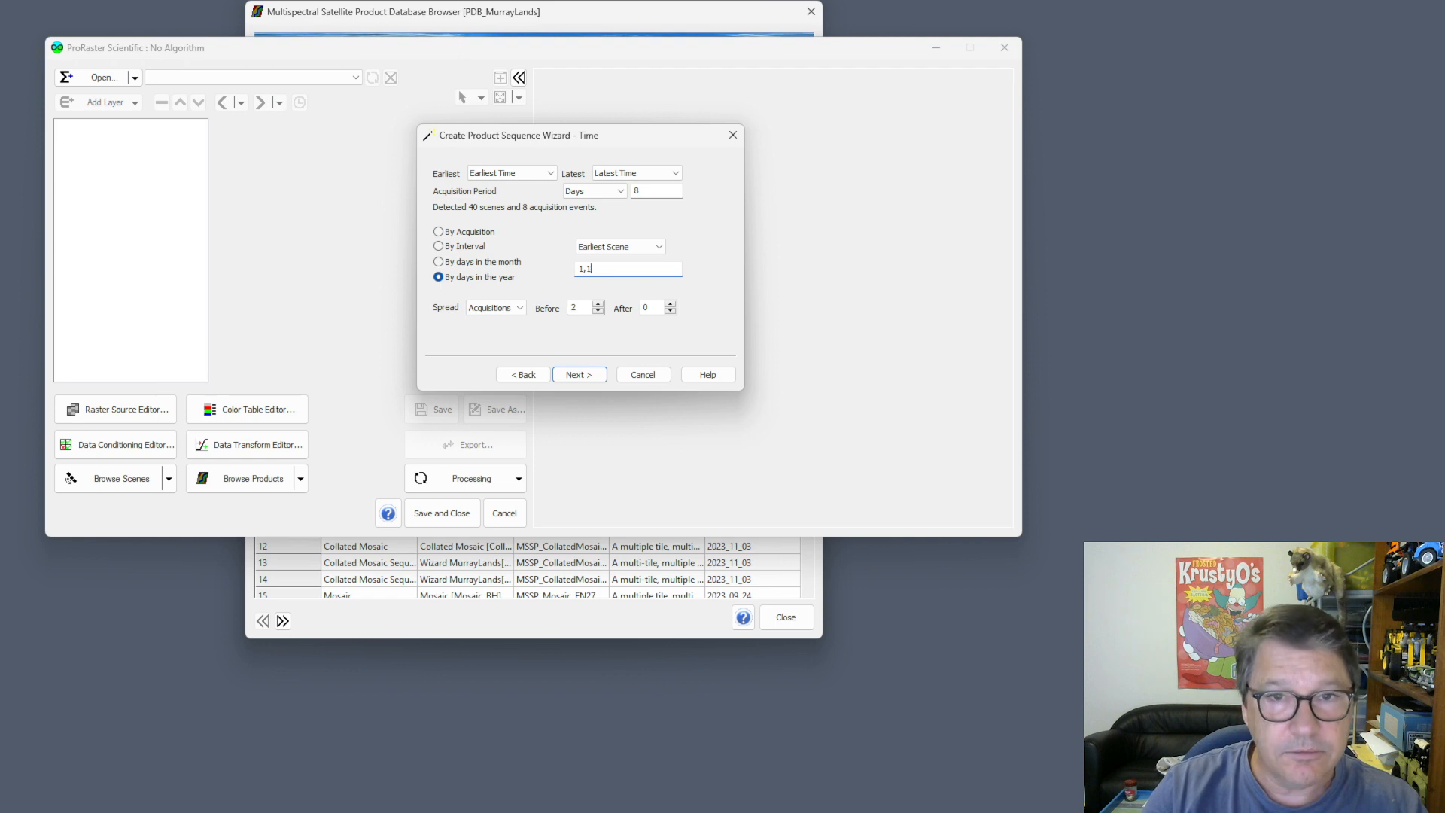
pyautogui.write('91')
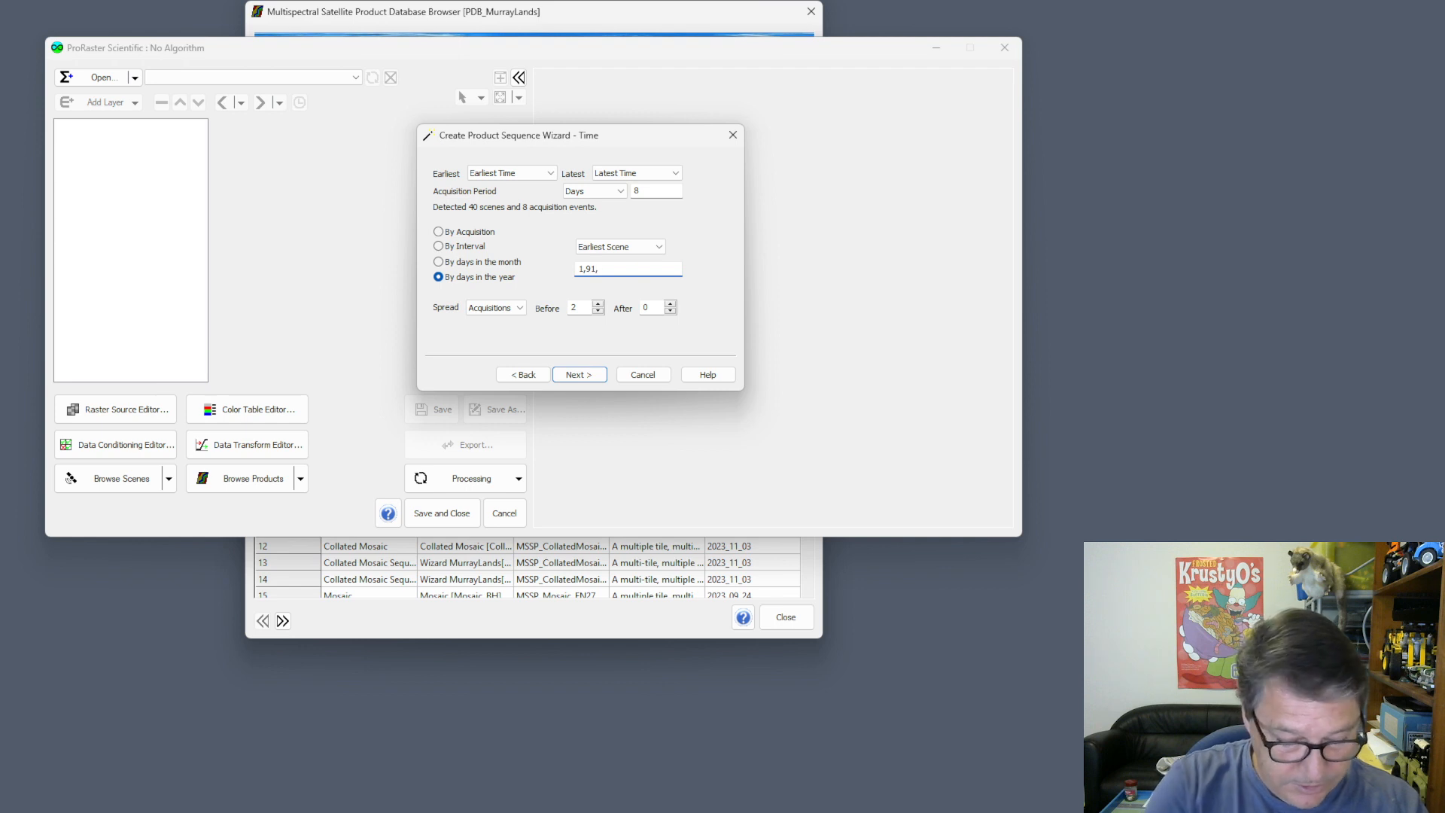
pyautogui.write(',182')
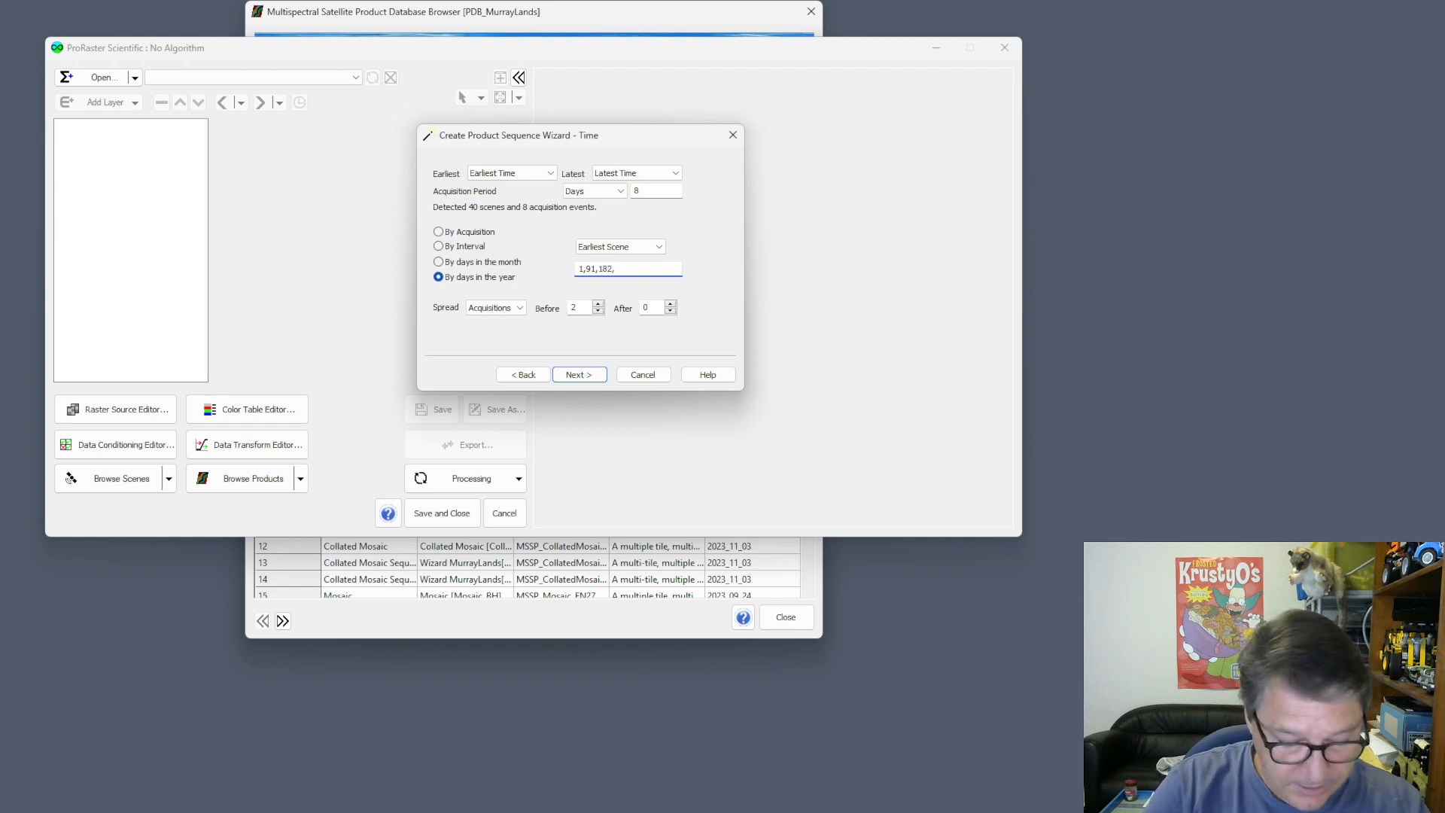
pyautogui.write(',273')
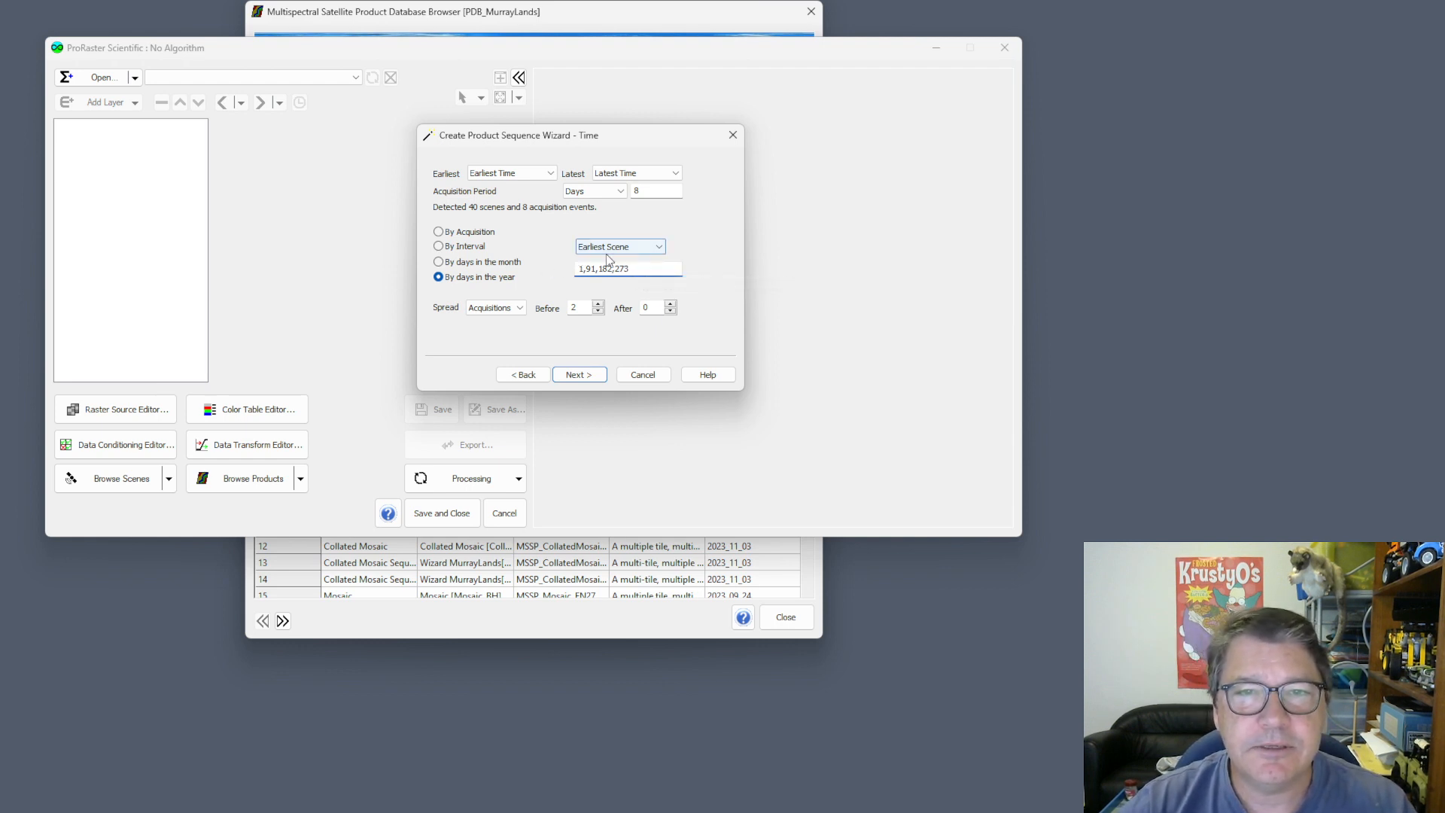
pyautogui.click(655, 248)
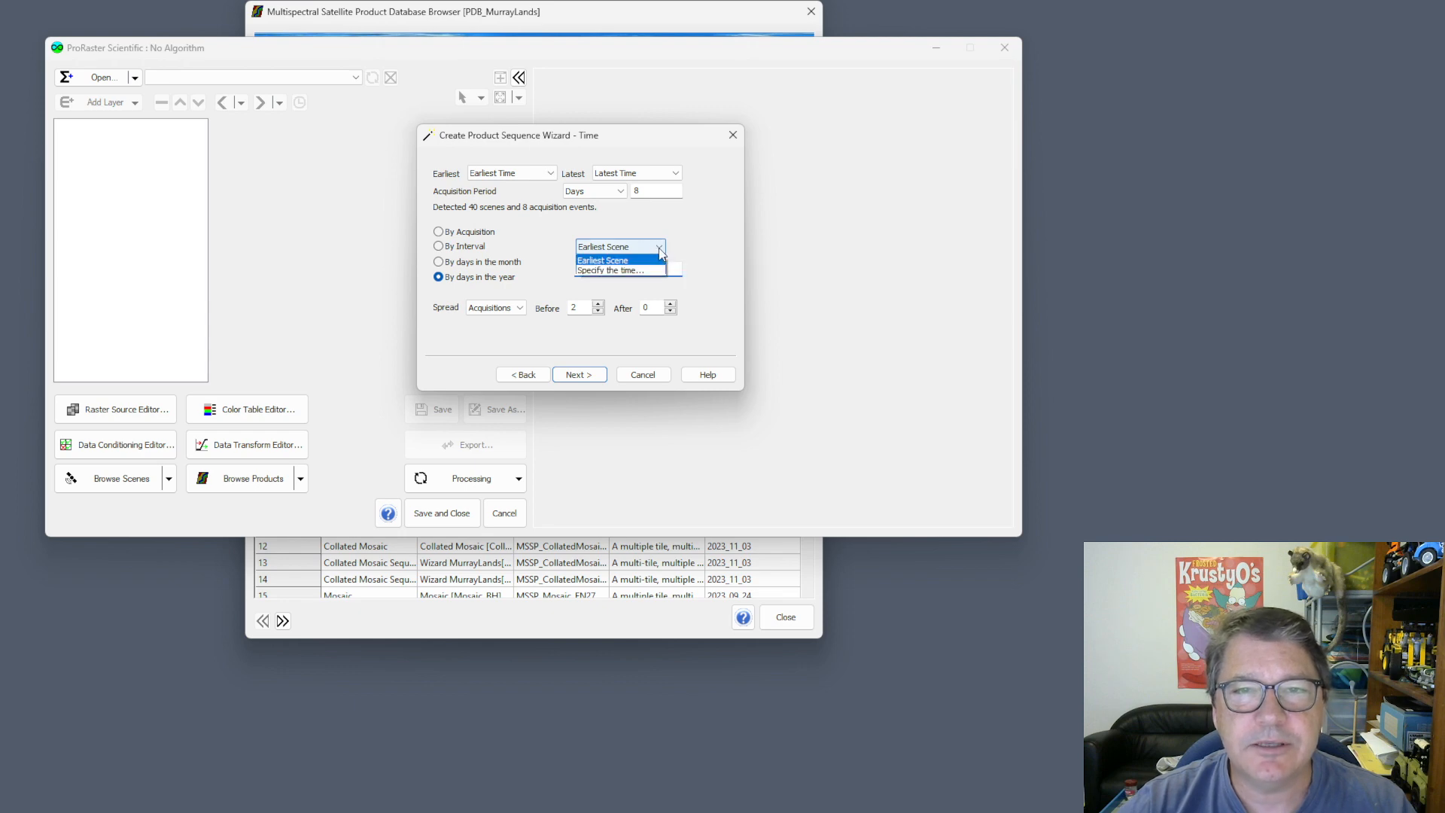
pyautogui.click(611, 261)
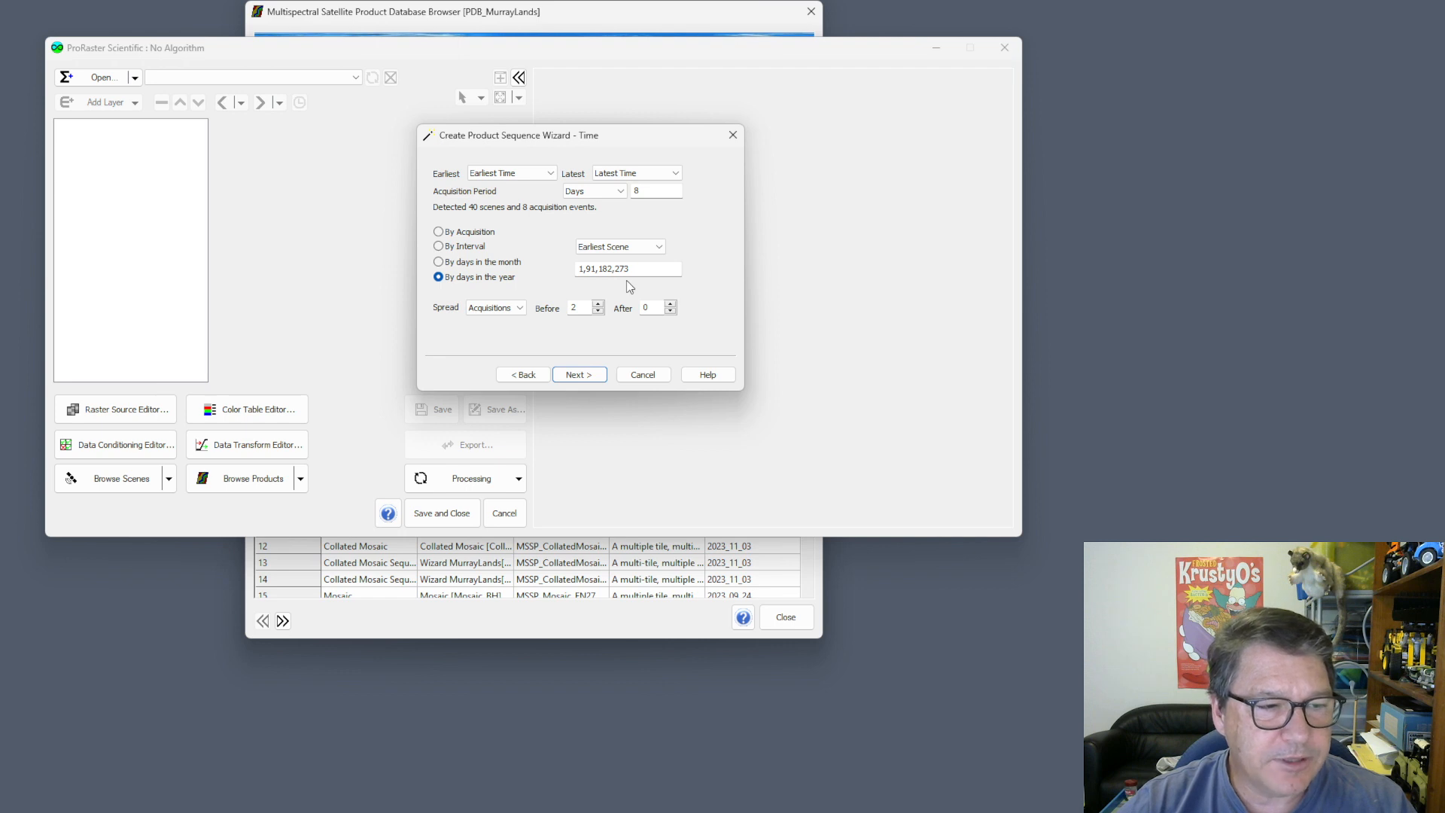
# - Change the spread unit to Days, try 16 days before, and set the Before value to 0
pyautogui.click(520, 309)
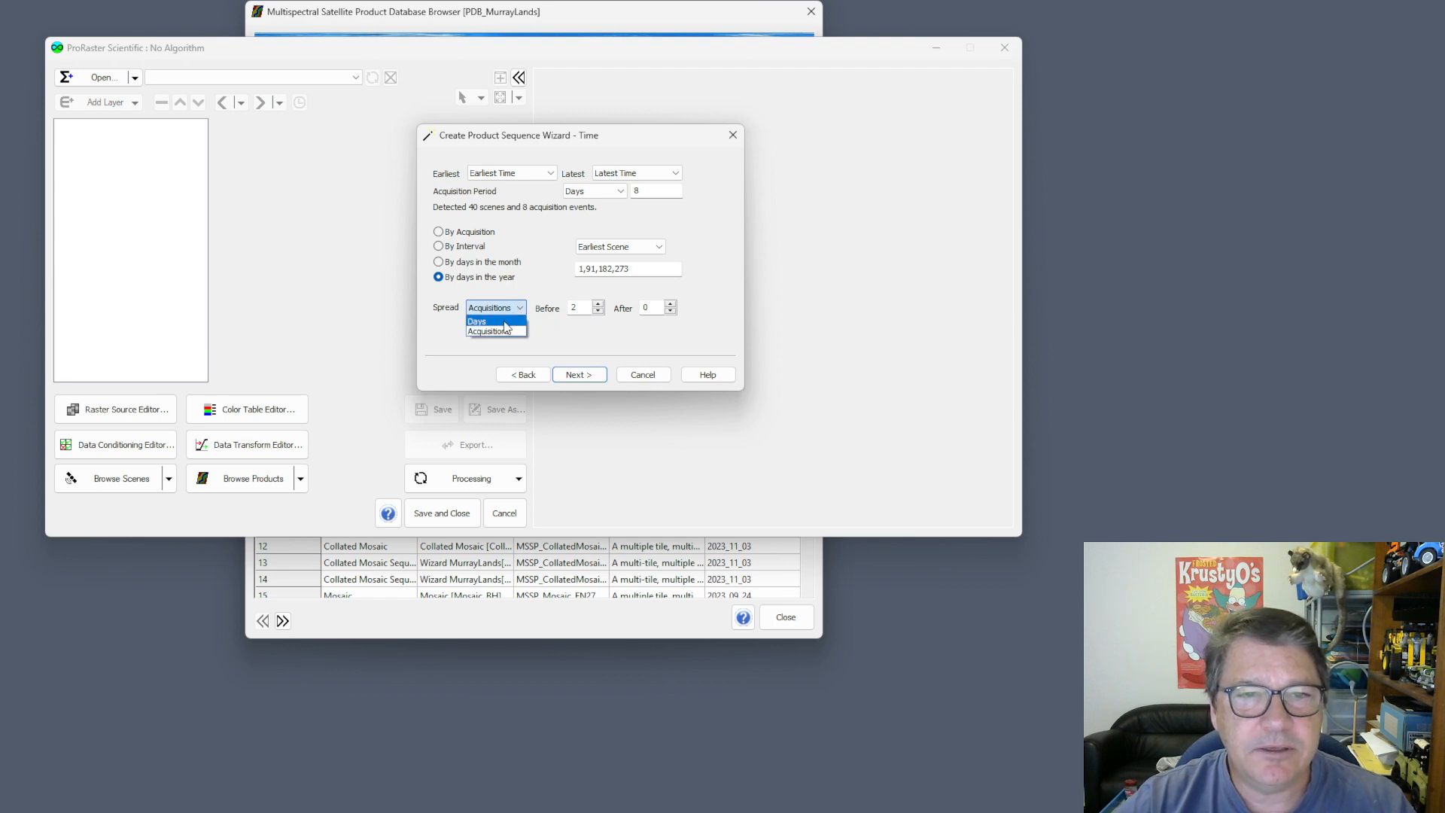
pyautogui.click(500, 321)
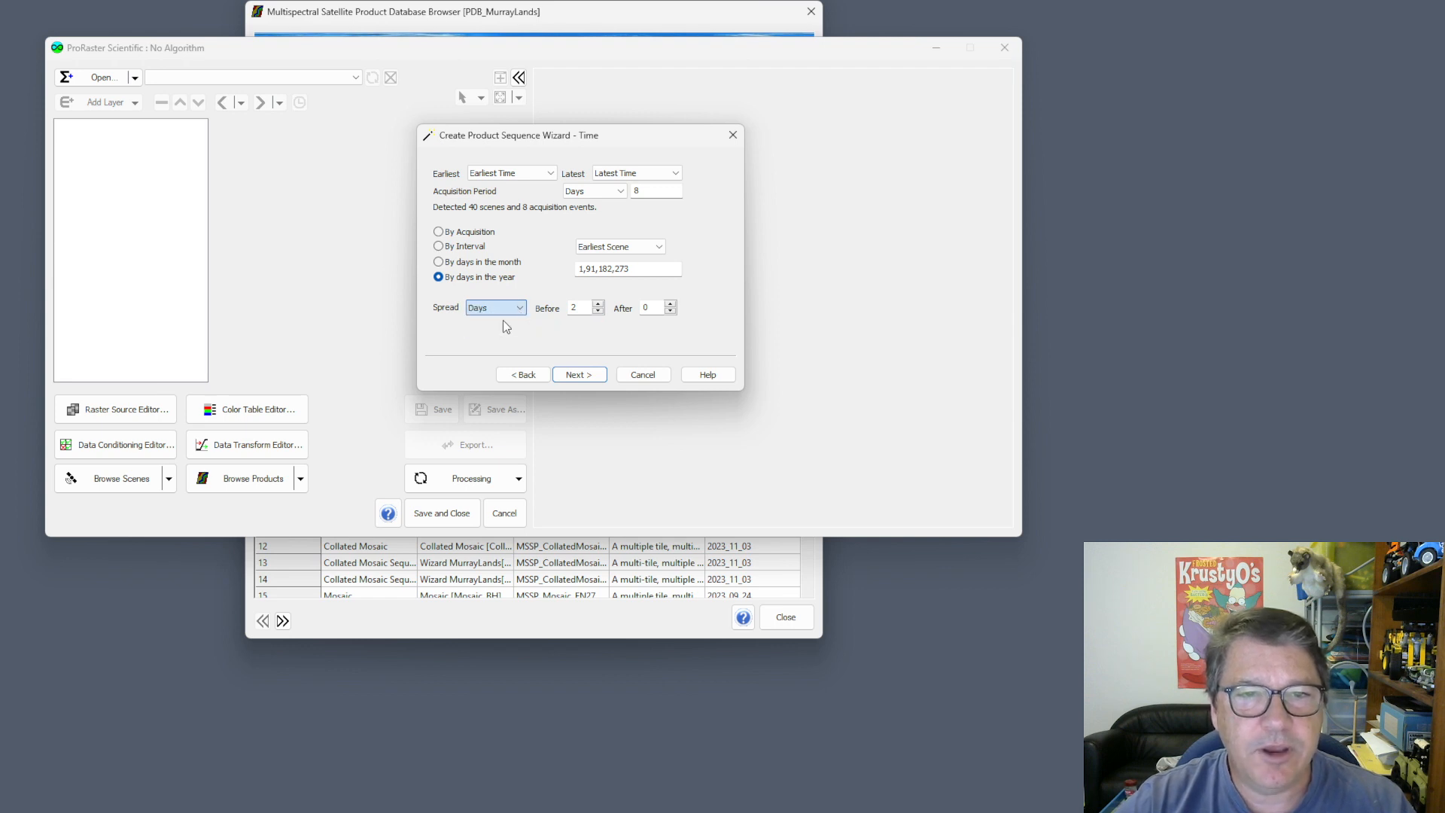
pyautogui.doubleClick(576, 308)
pyautogui.write('16')
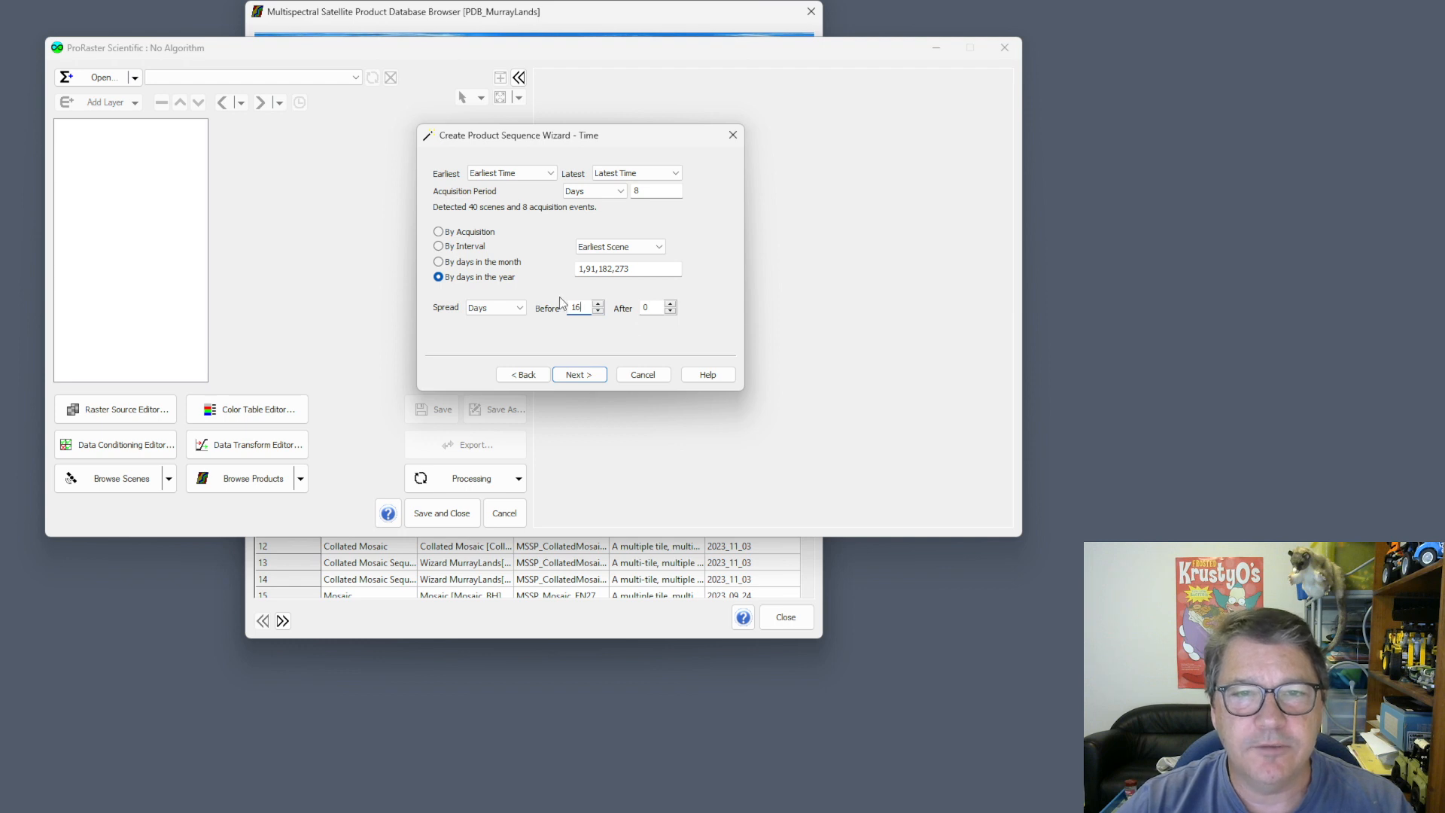
pyautogui.doubleClick(577, 307)
pyautogui.write('0')
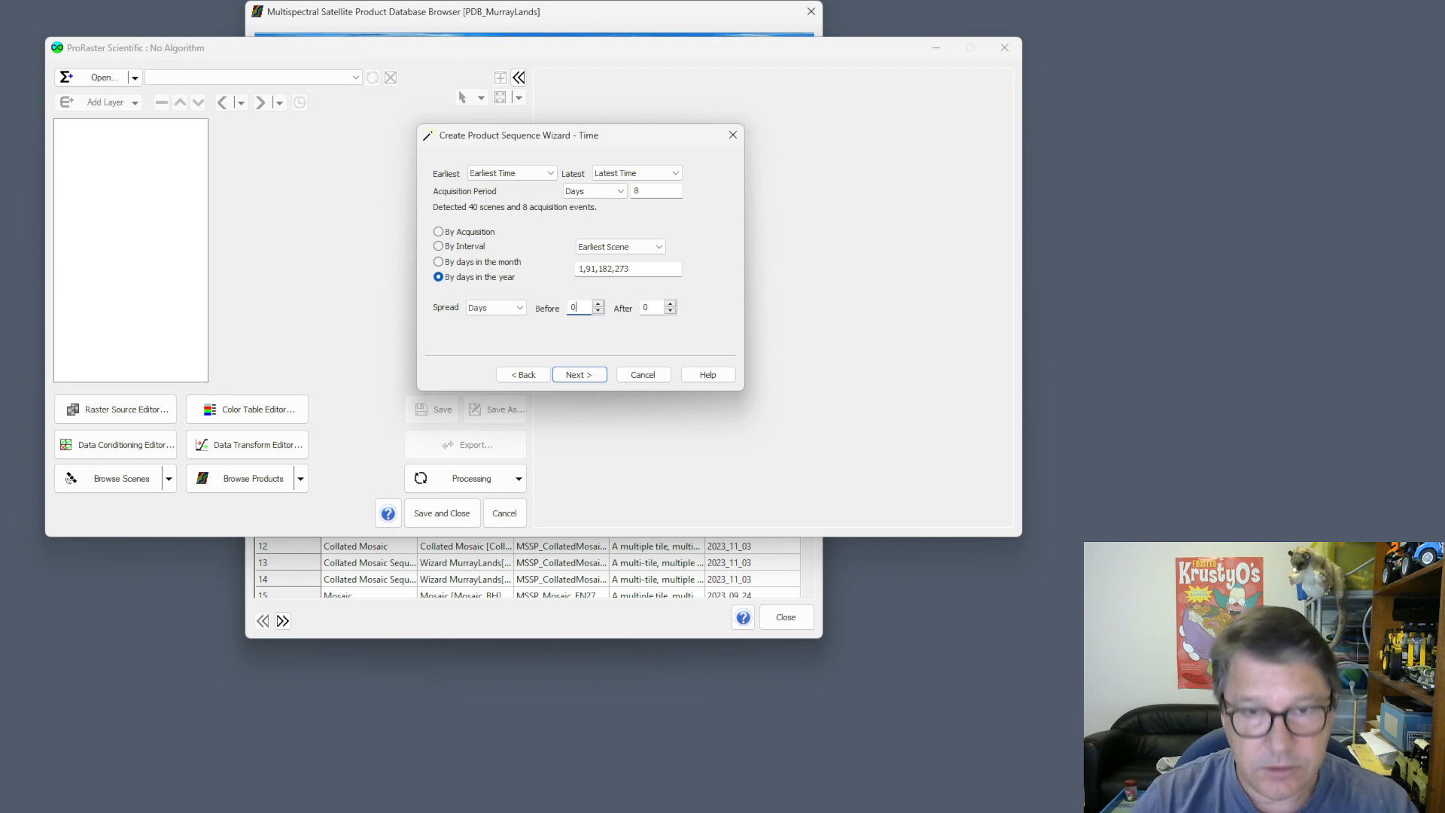
# - Set the sequence spread to 16 before and 16 after, keeping Days as the spread unit
pyautogui.click(653, 306)
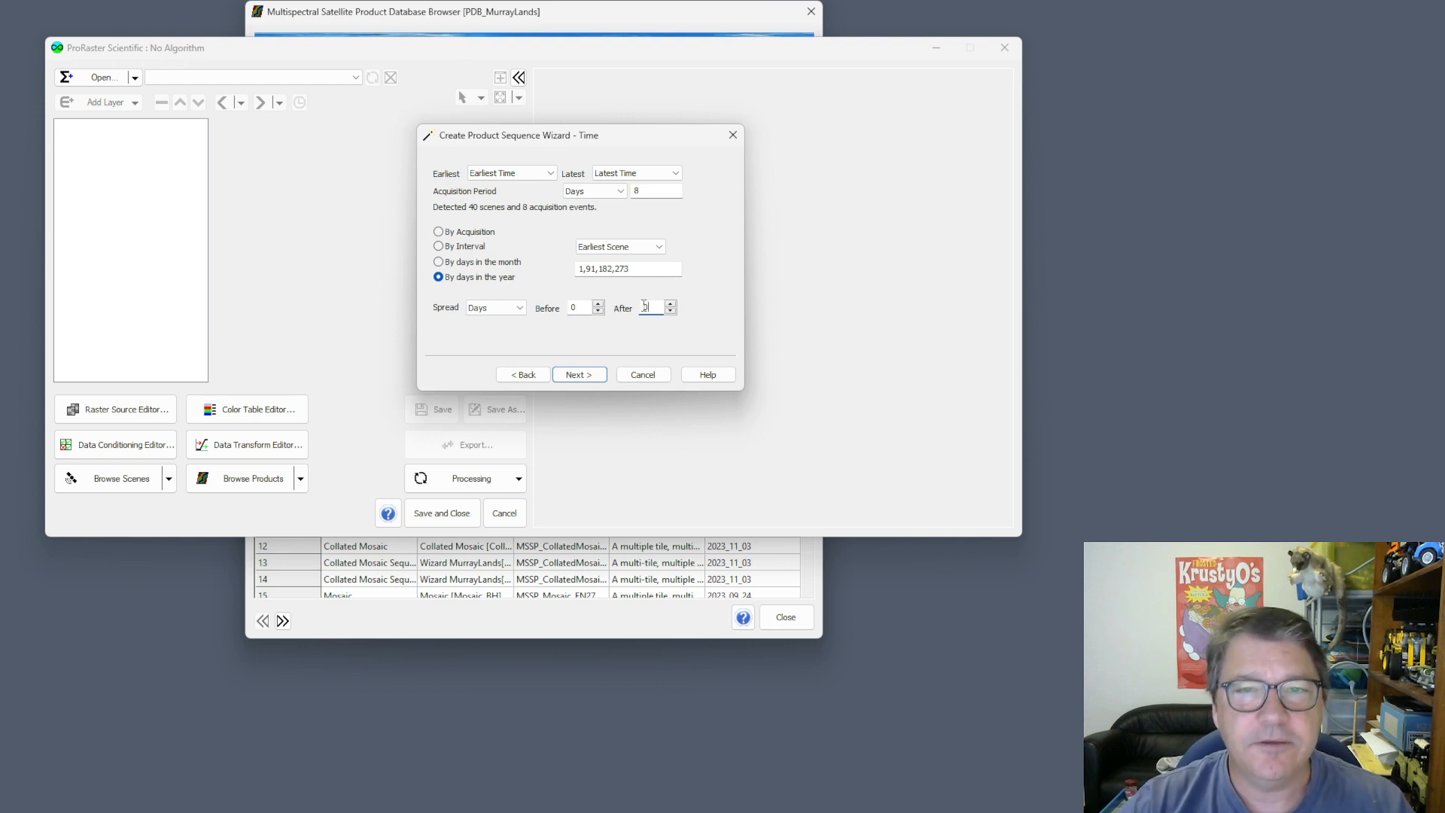
pyautogui.doubleClick(577, 307)
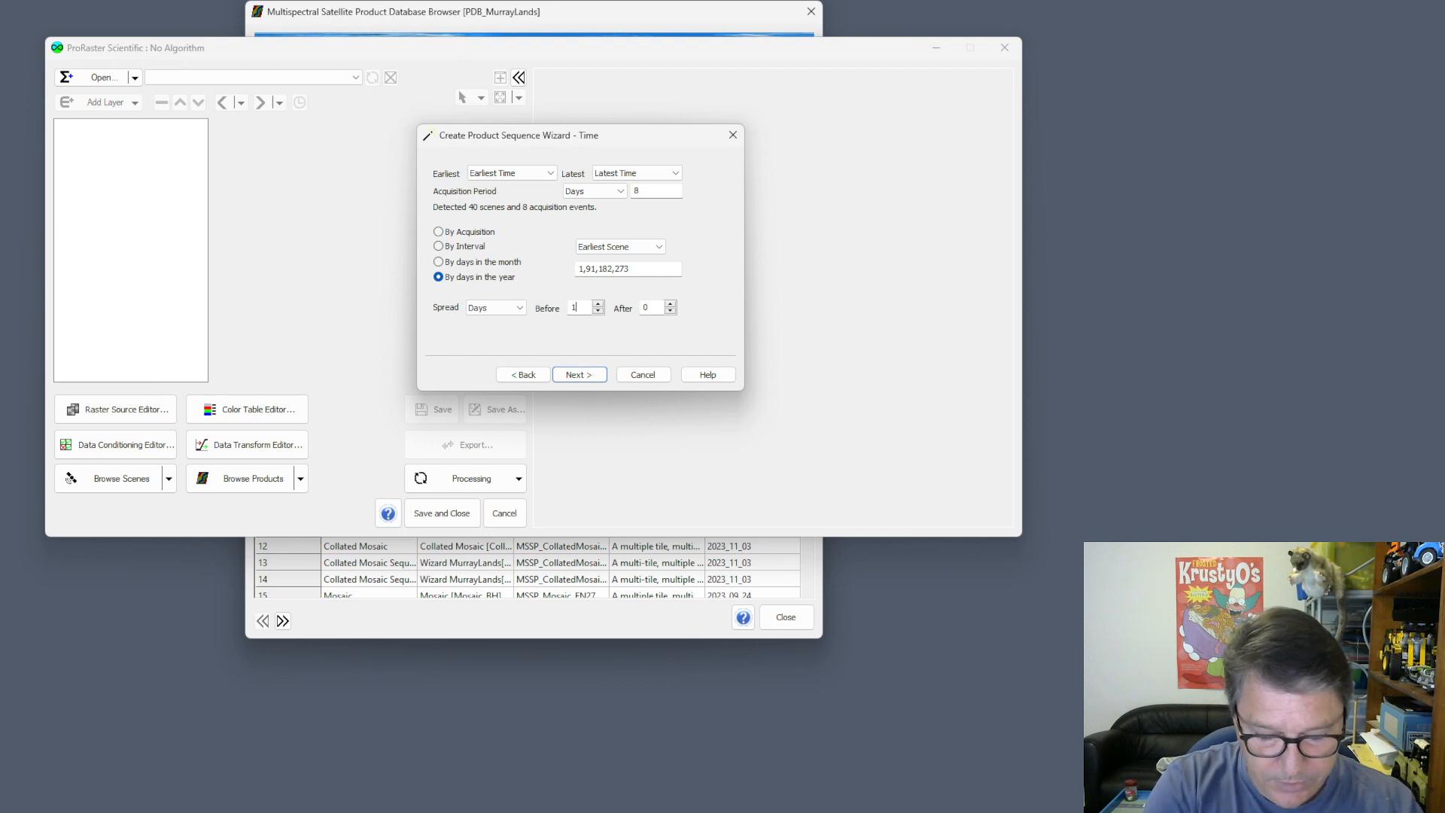
pyautogui.write('16')
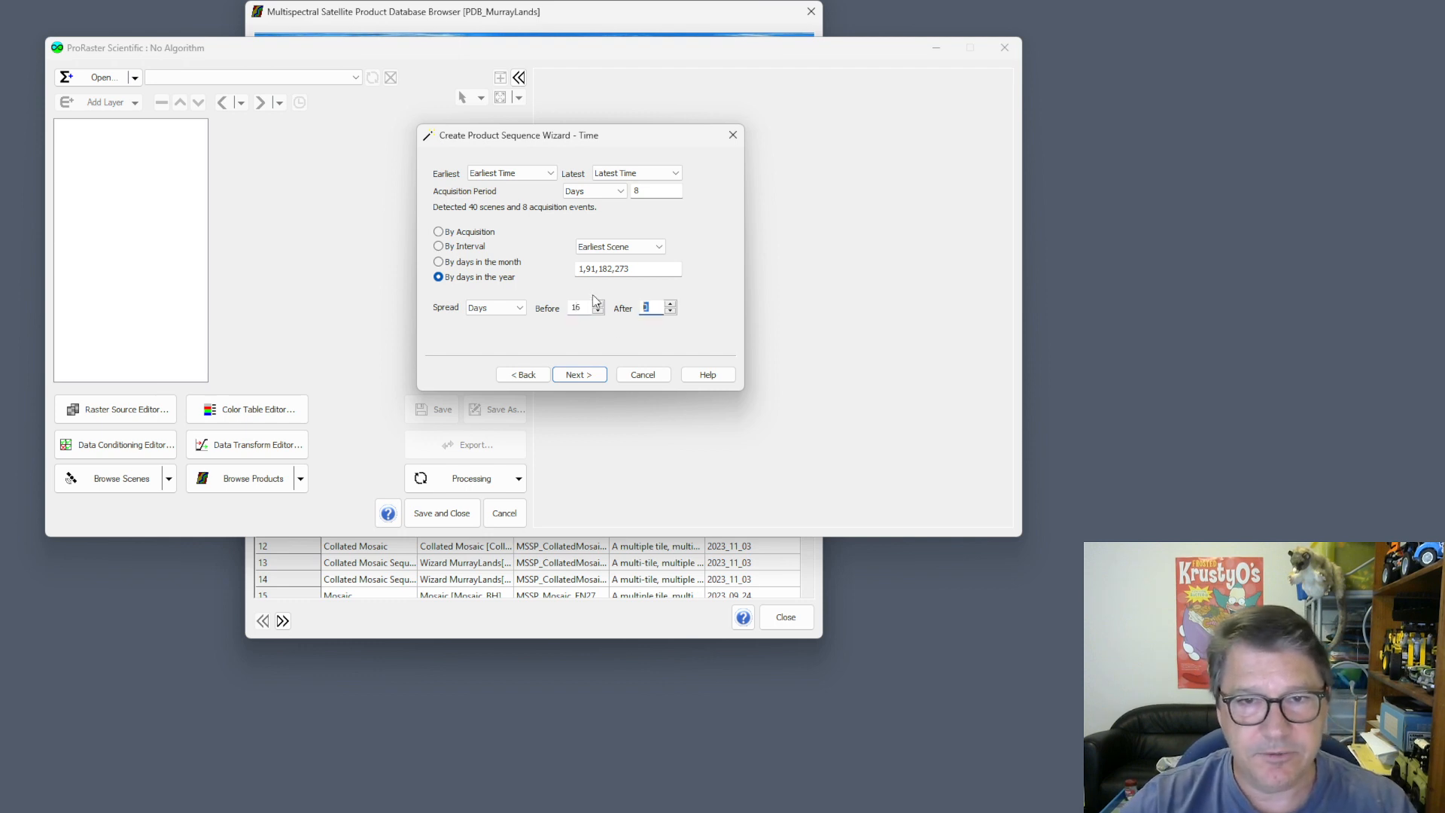
pyautogui.press('Tab')
pyautogui.write('16')
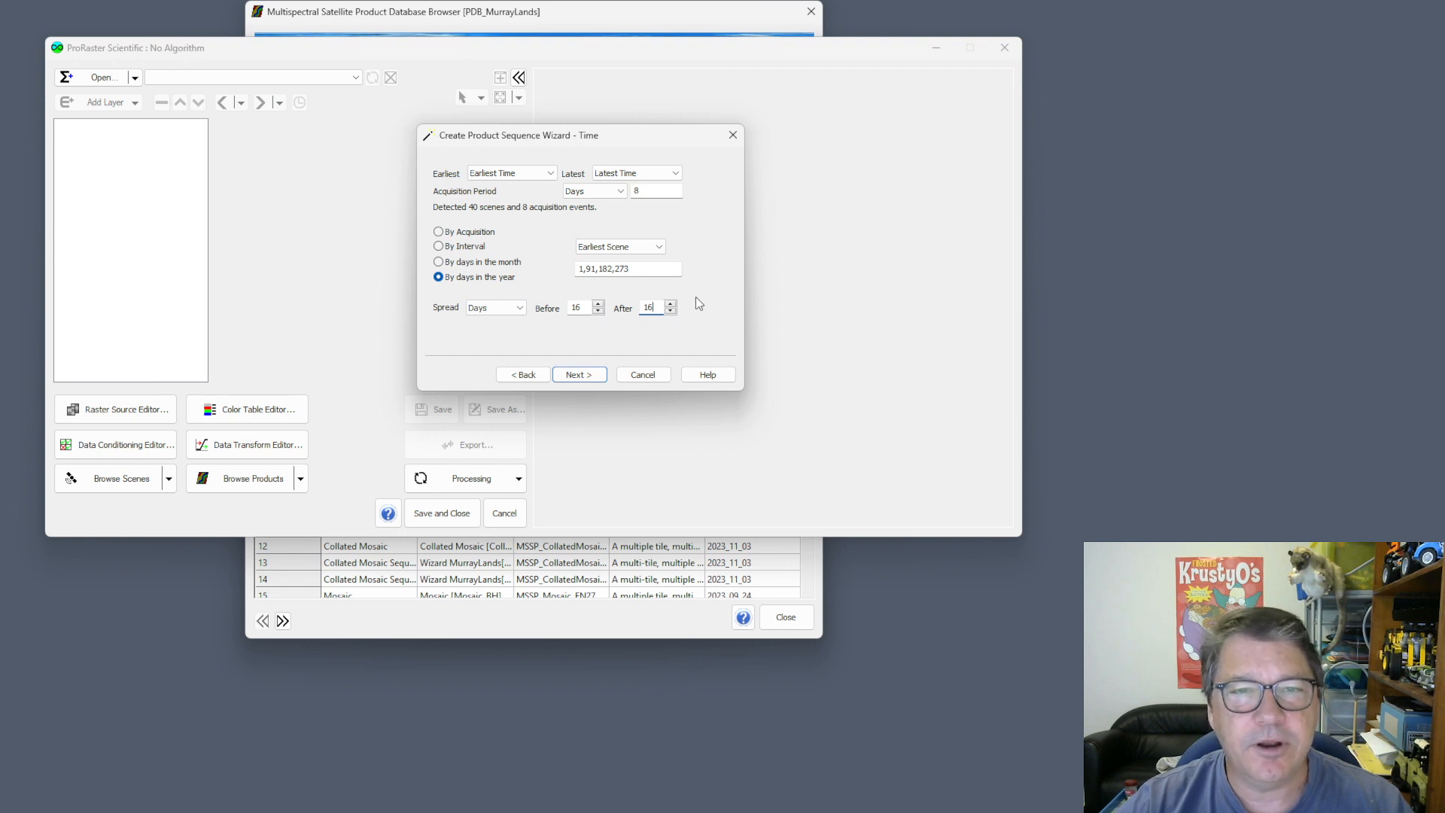
pyautogui.click(519, 311)
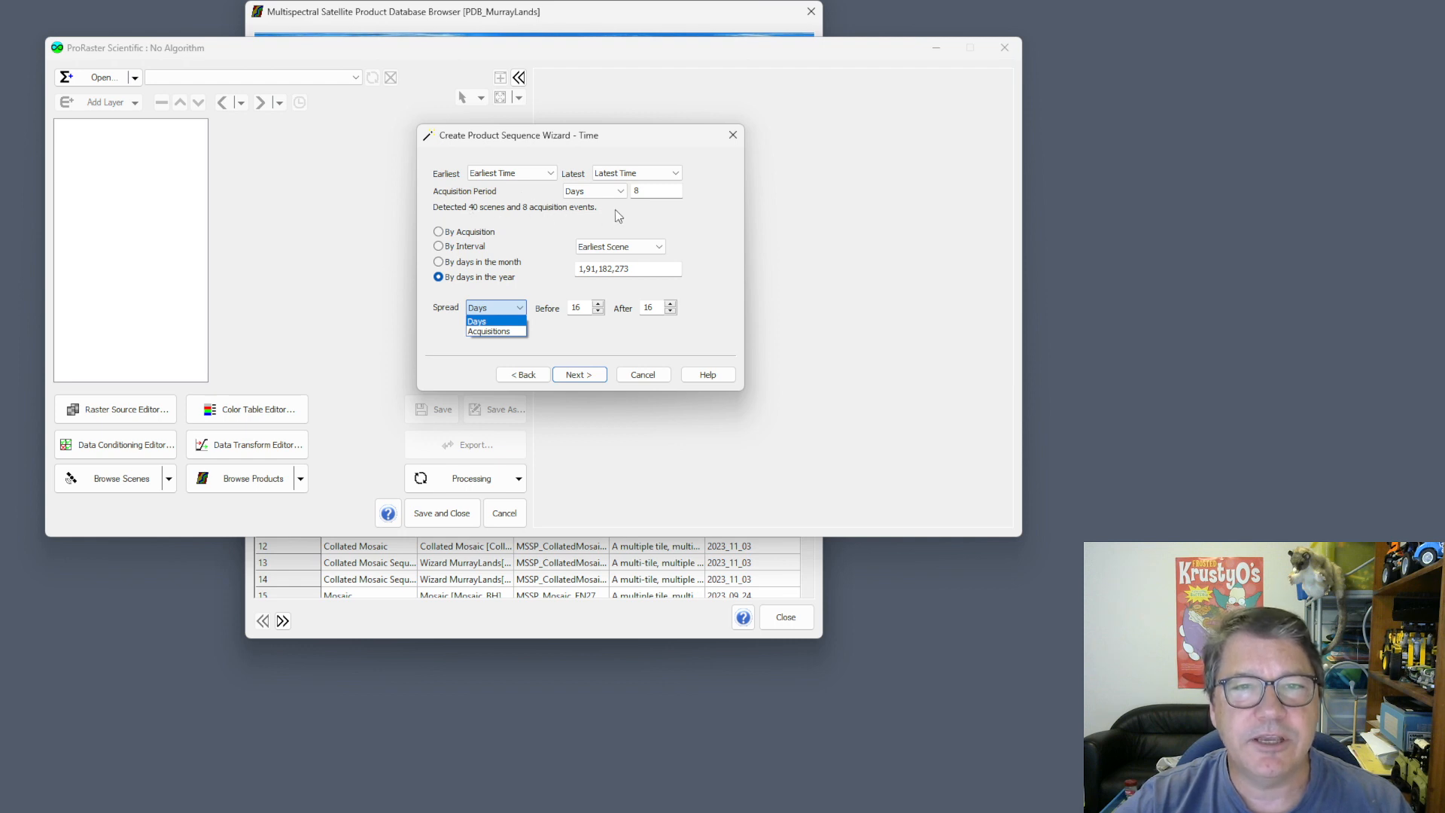
pyautogui.click(694, 342)
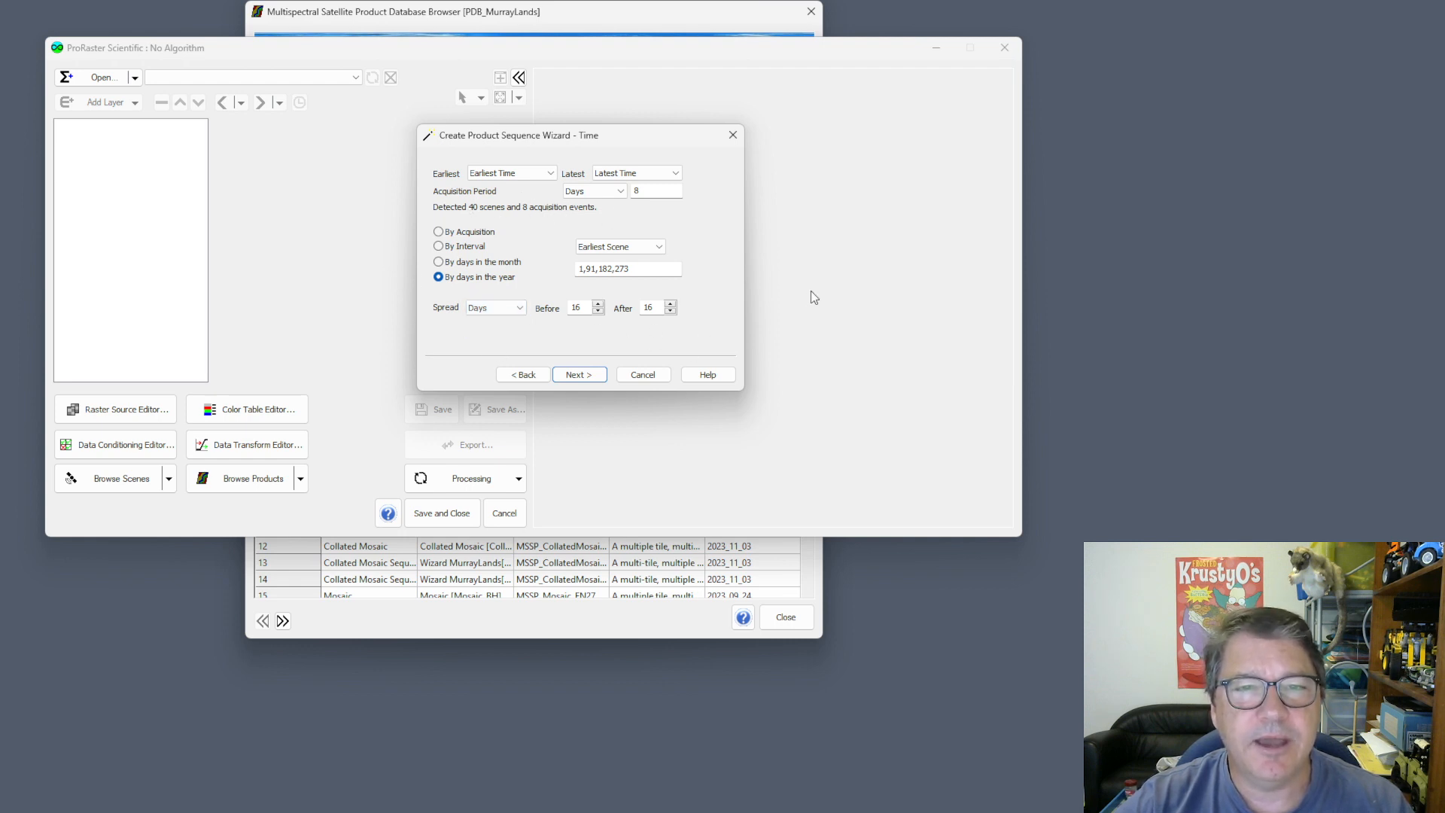
# - Return to the product settings, change the product to Mosaic Sequence, and continue to the time settings
pyautogui.click(527, 375)
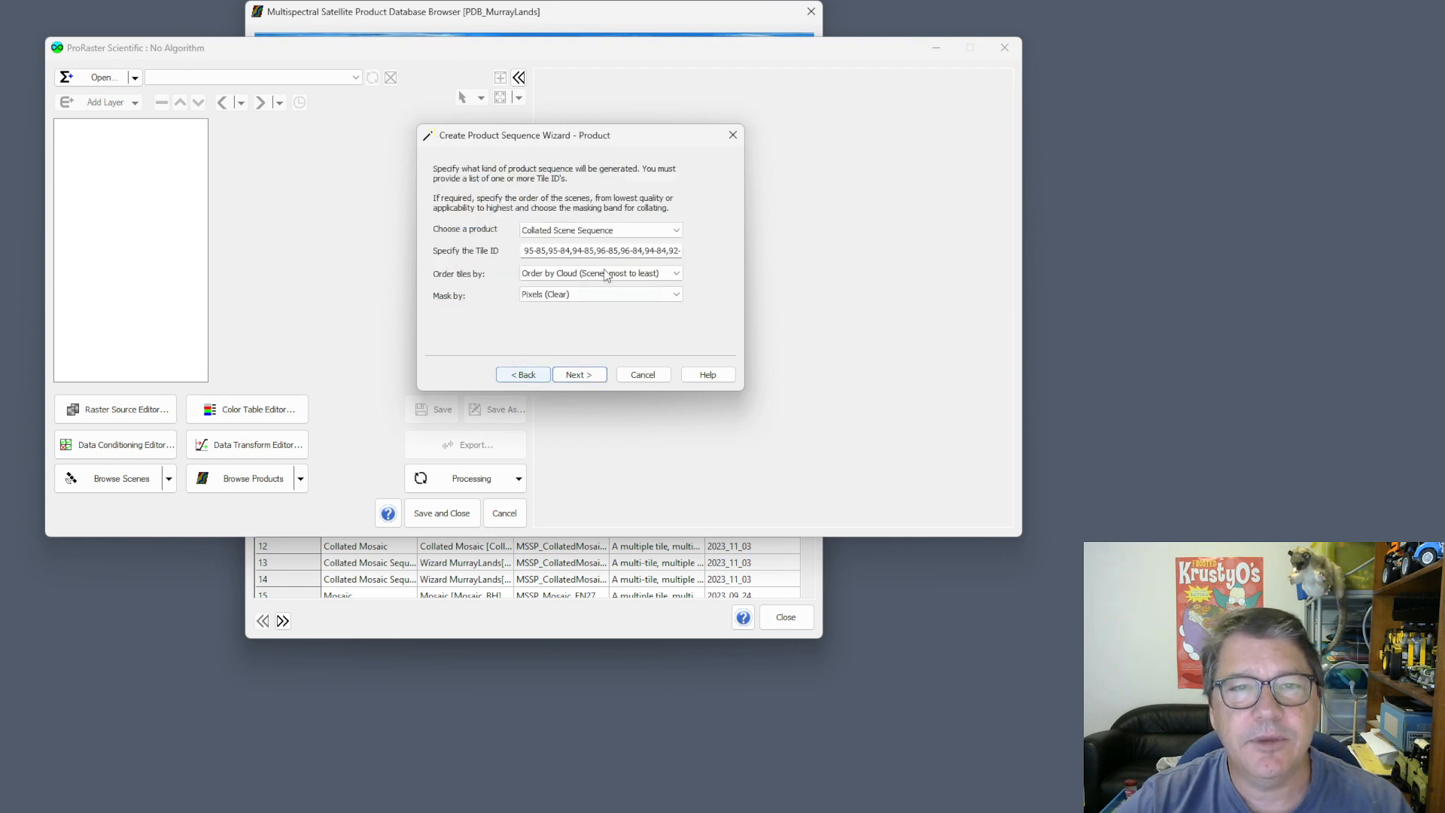
pyautogui.click(566, 231)
pyautogui.click(564, 252)
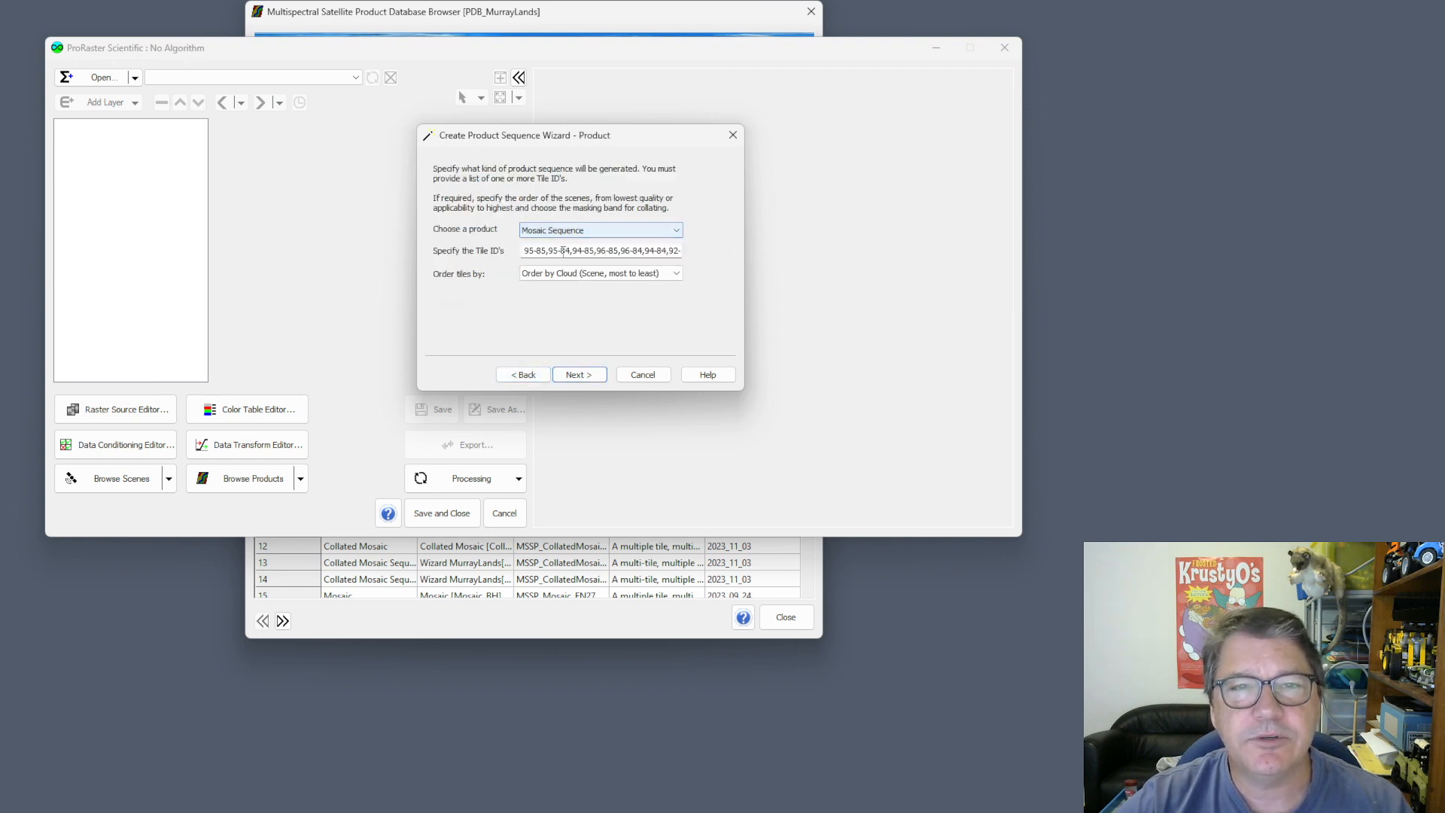
pyautogui.click(589, 375)
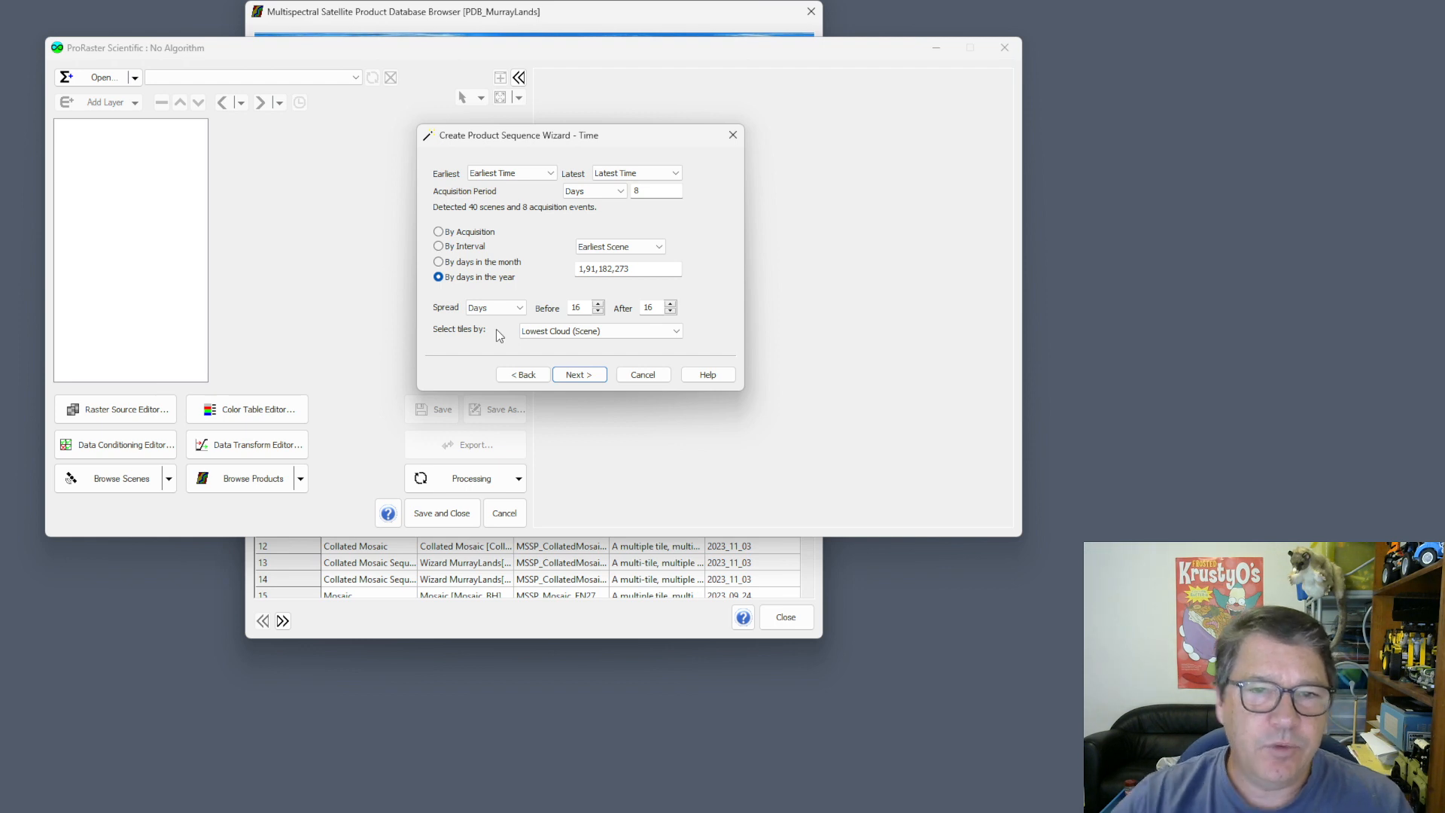
# - Try selecting tiles by Closest proximity to event date, and set the tile selection to All Tiles
pyautogui.click(645, 332)
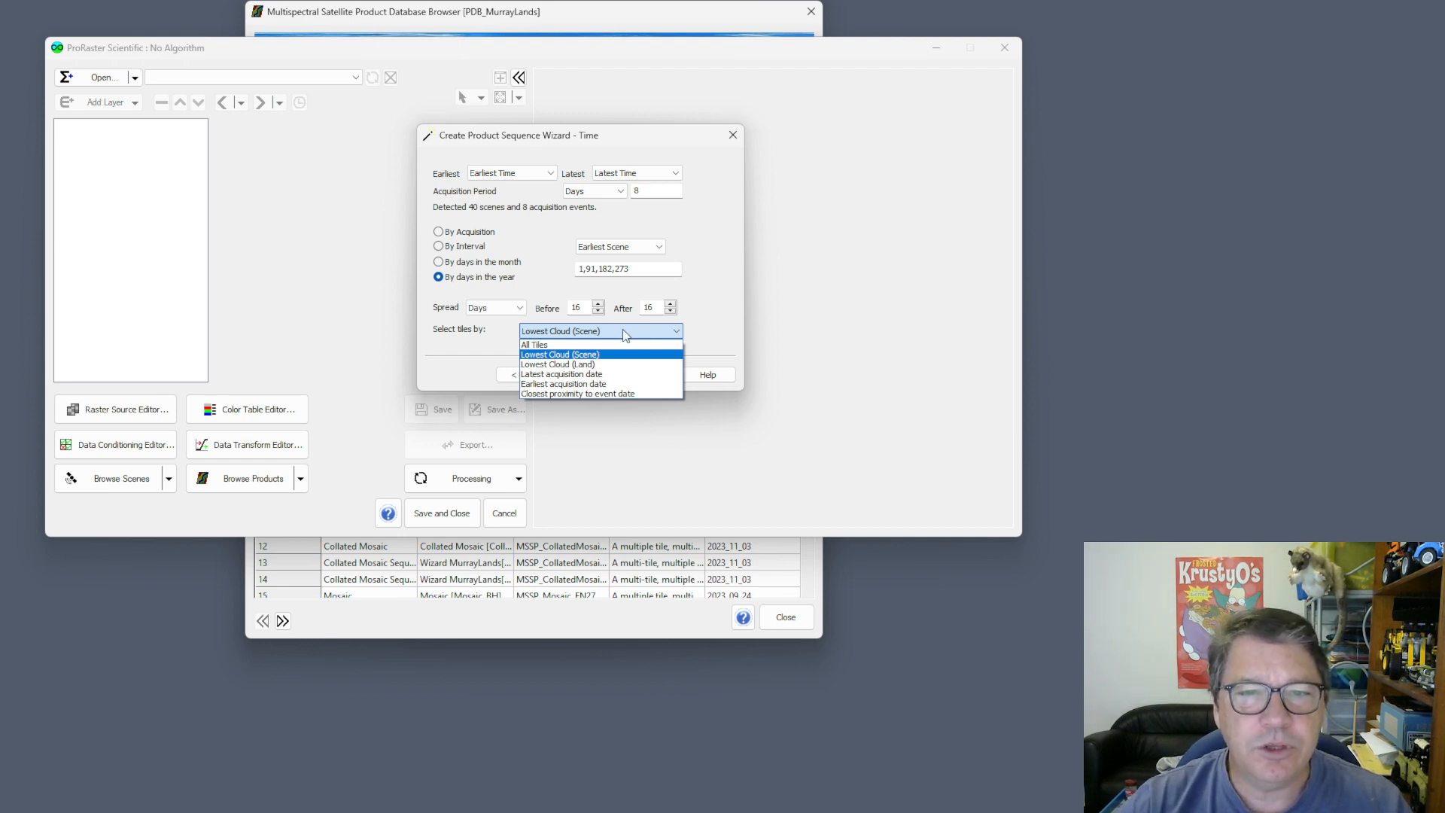
pyautogui.click(579, 394)
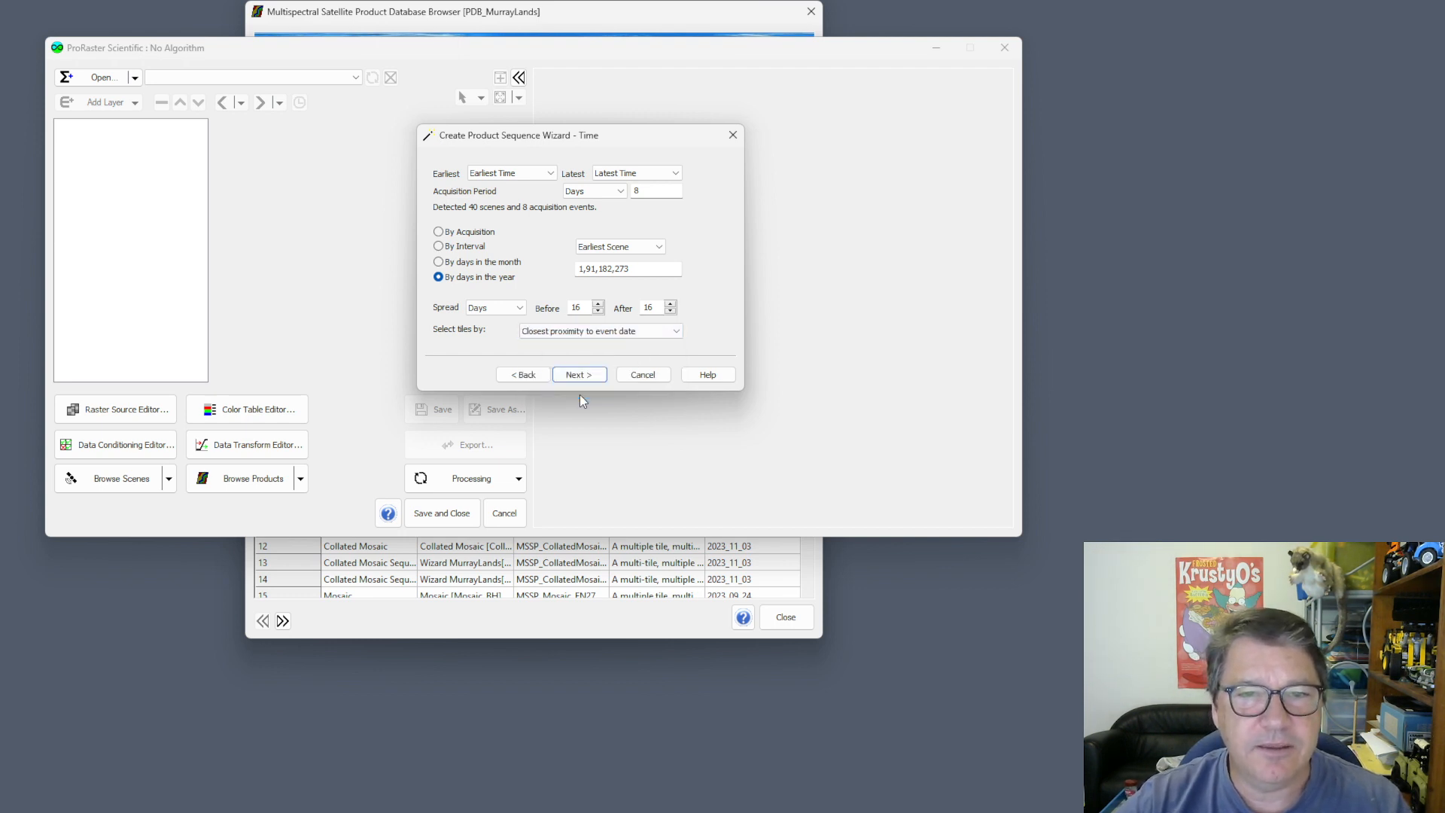
pyautogui.click(608, 336)
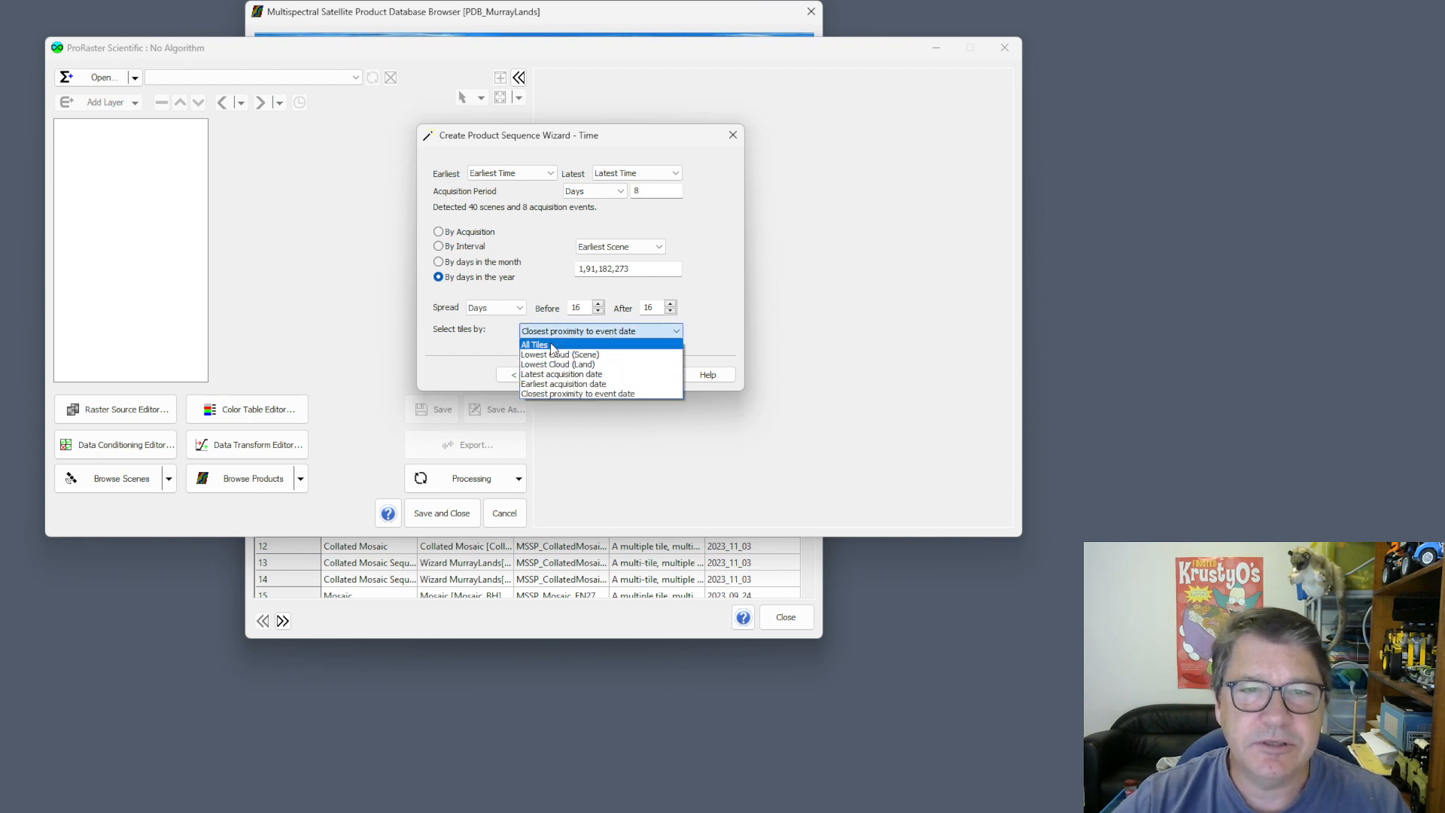
pyautogui.click(553, 345)
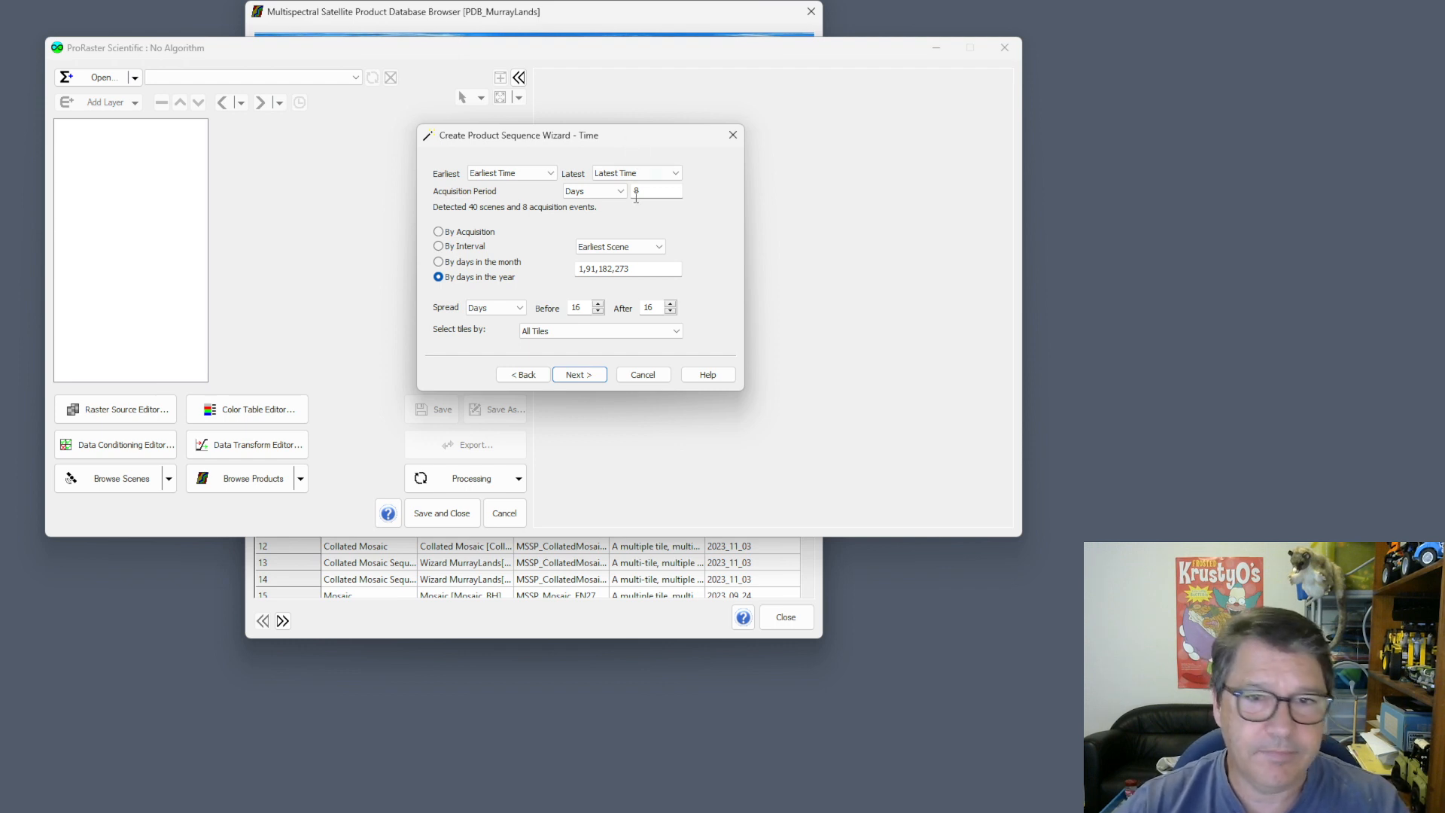
# - Accept the preselected product database and finish the wizard to generate the product sequence
pyautogui.click(581, 374)
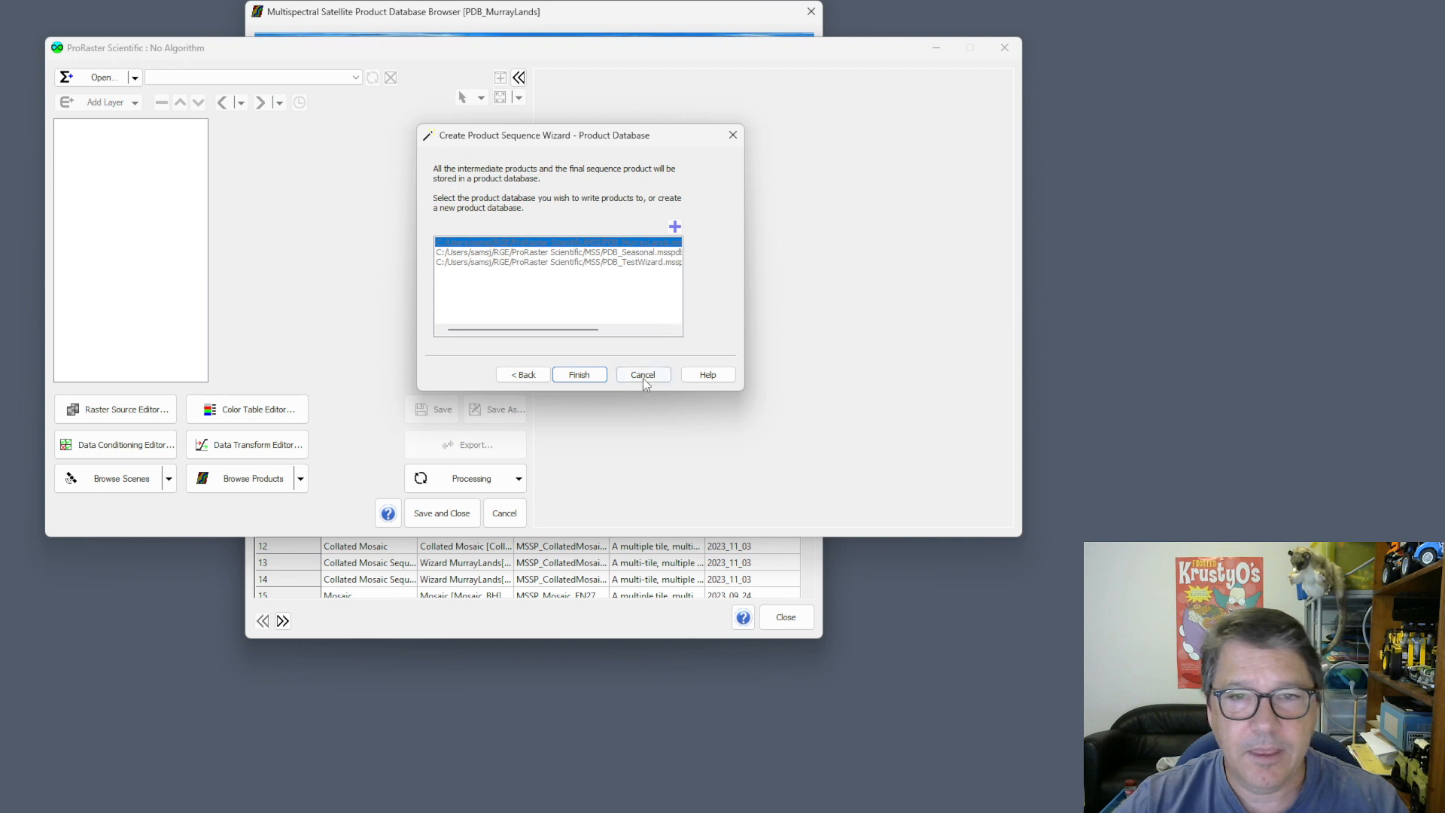
pyautogui.click(580, 372)
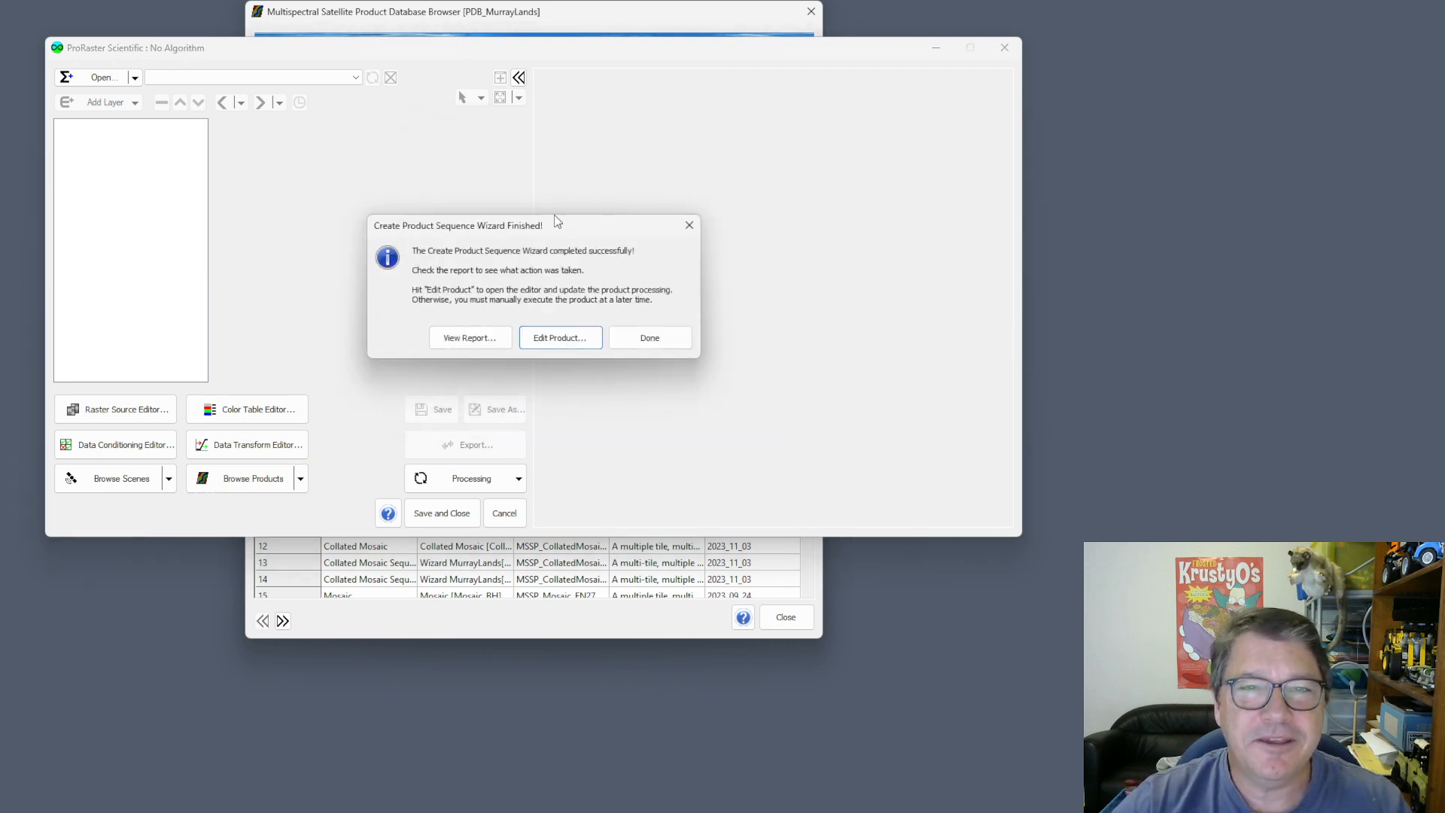
pyautogui.moveTo(553, 220); pyautogui.dragTo(618, 203)
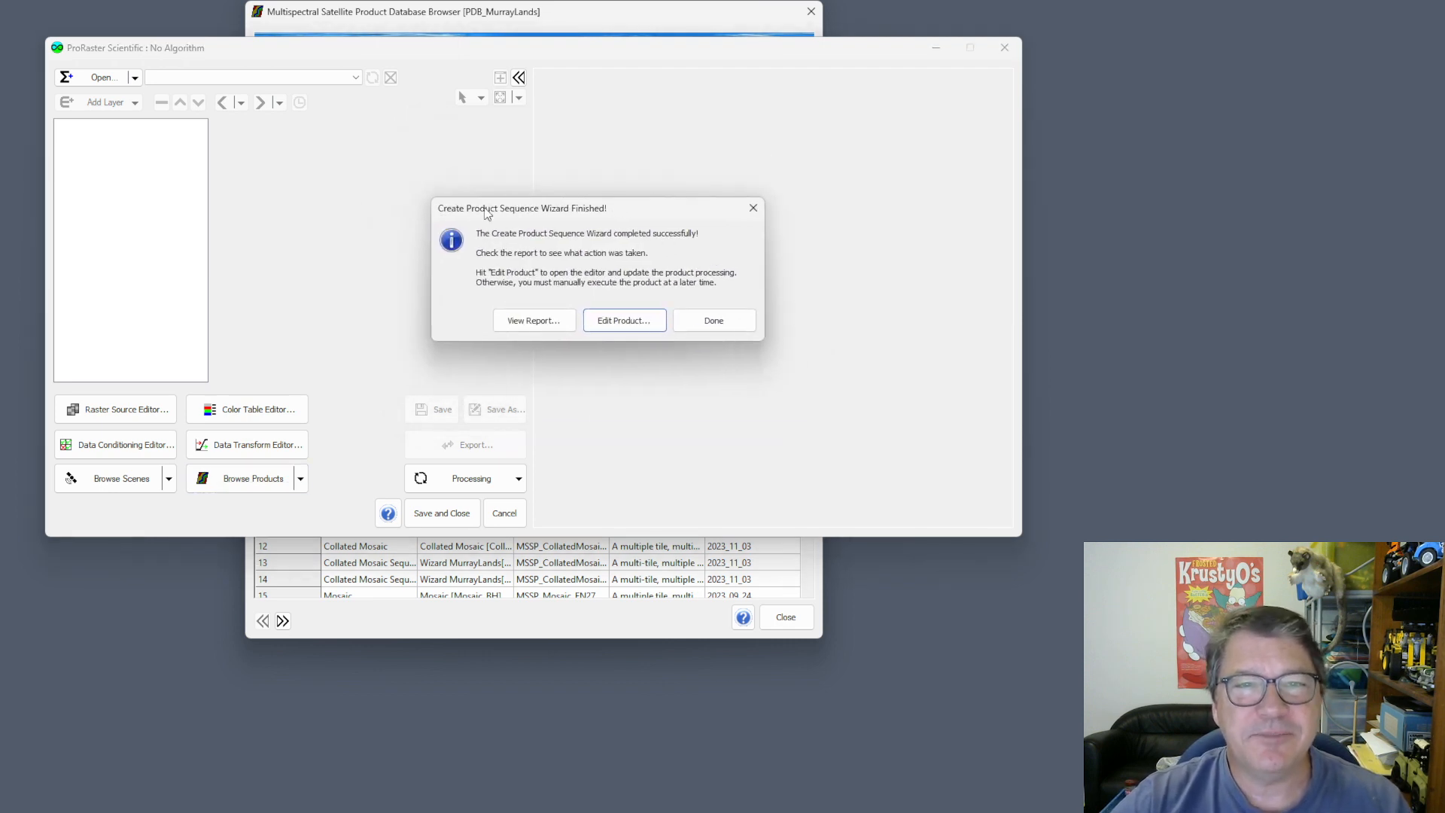
# - Examine the wizard's execution report for its scenes, acquisition events, sequence events and final product, and close the report
pyautogui.click(533, 325)
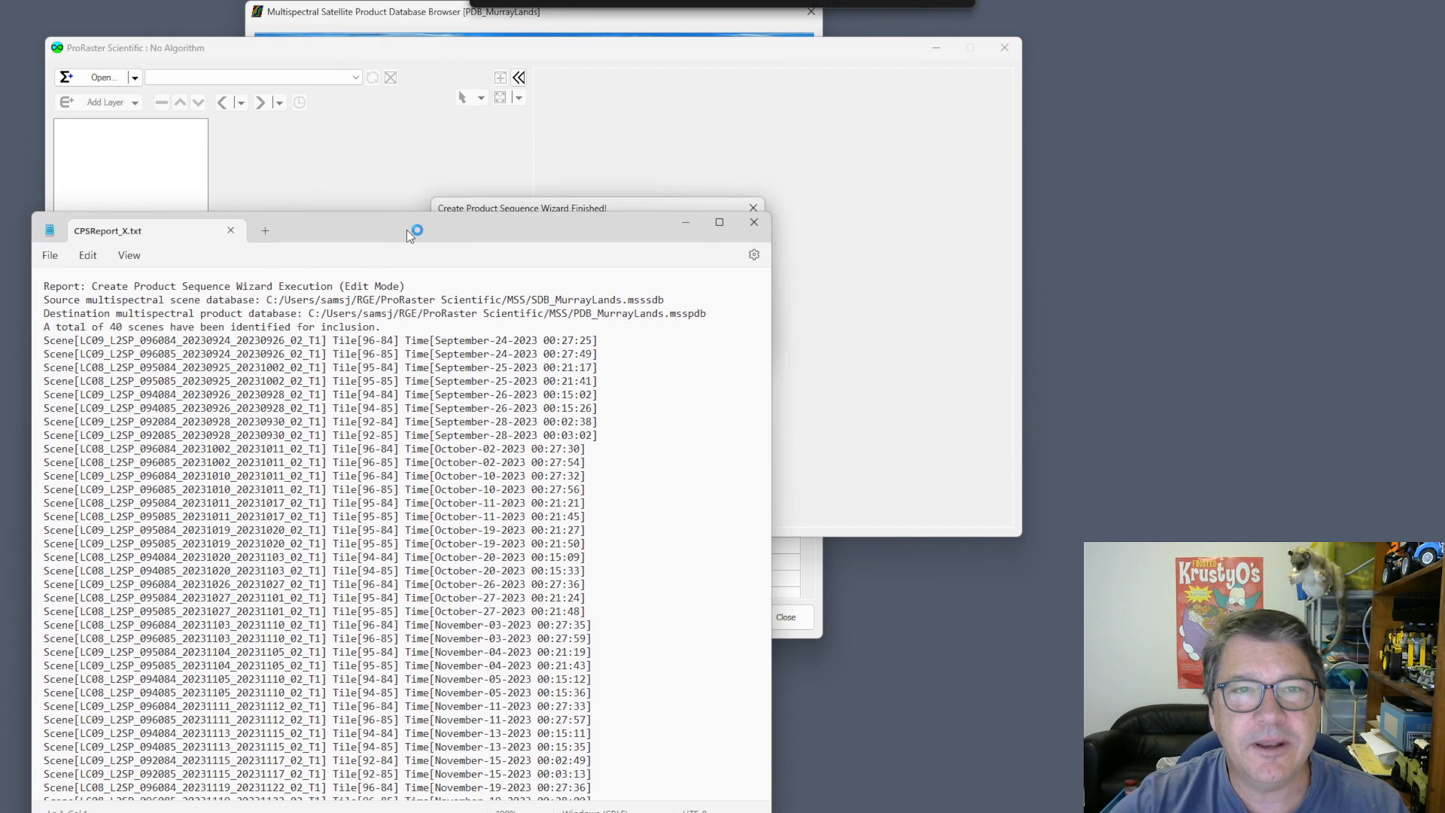
pyautogui.moveTo(406, 229); pyautogui.dragTo(441, 78)
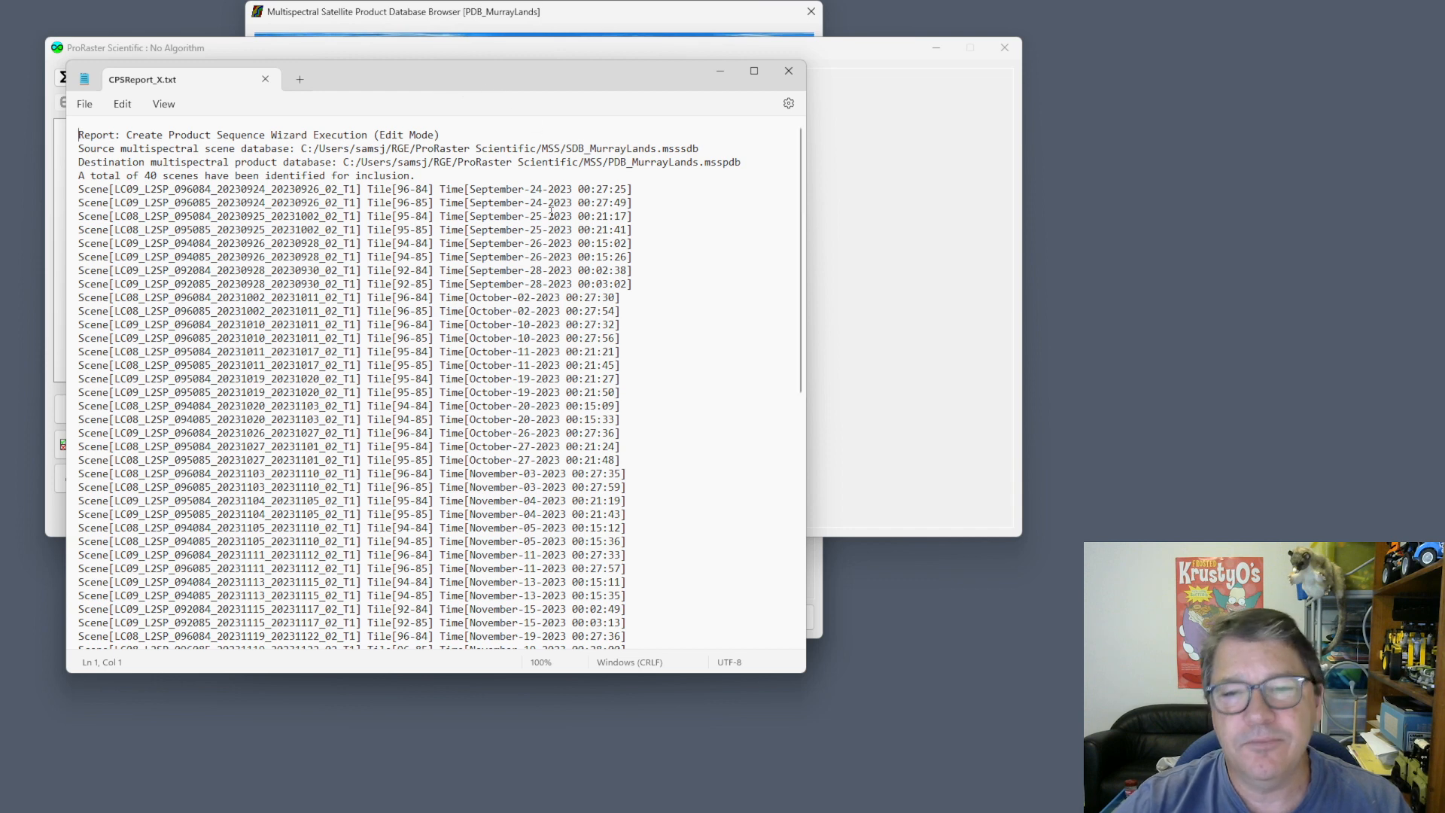
pyautogui.moveTo(803, 229)
pyautogui.mouseDown()
pyautogui.moveTo(794, 487)
pyautogui.moveTo(810, 214)
pyautogui.mouseUp()
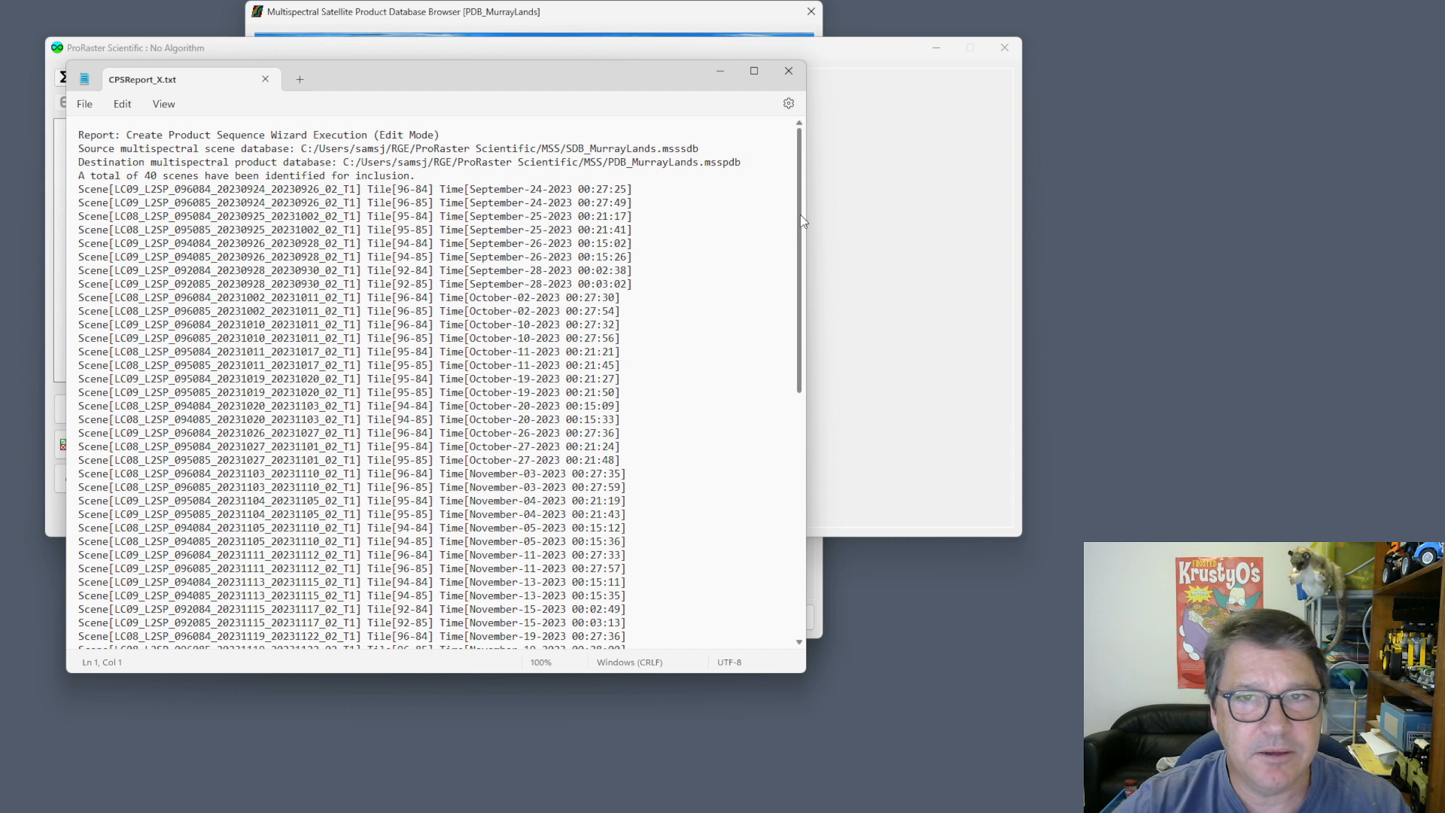
pyautogui.click(186, 176)
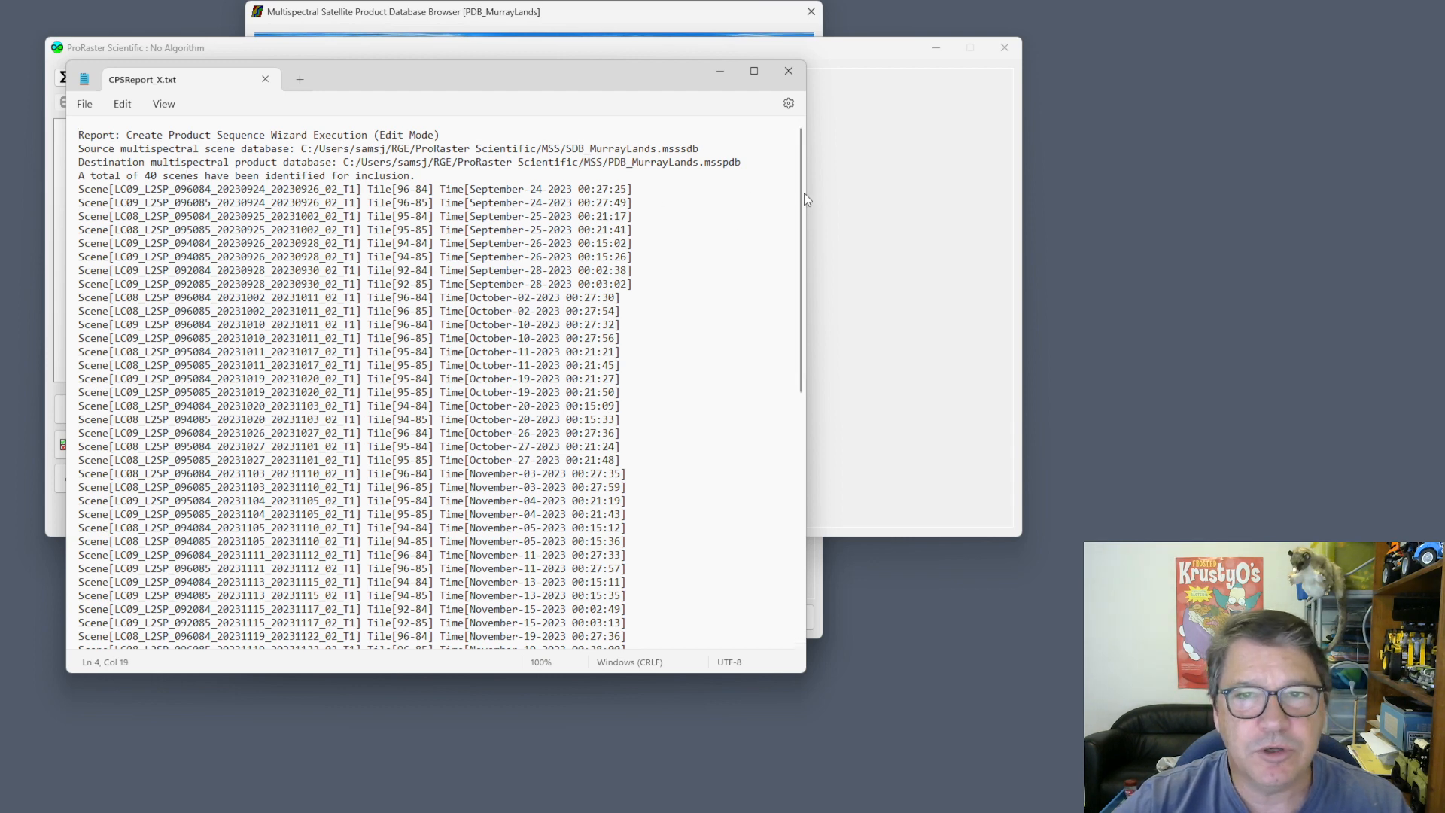
pyautogui.moveTo(802, 193); pyautogui.dragTo(798, 437)
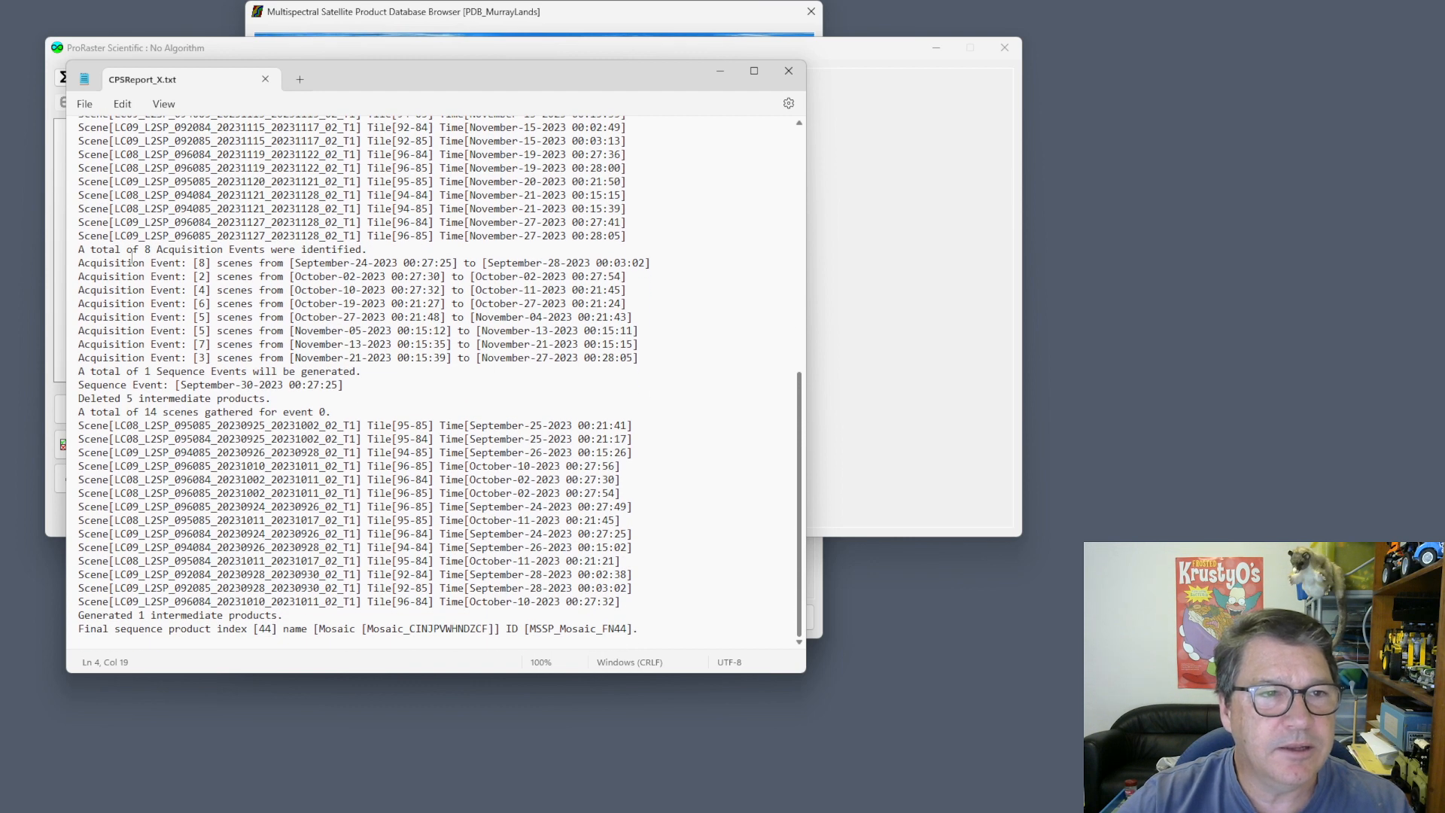
pyautogui.click(158, 249)
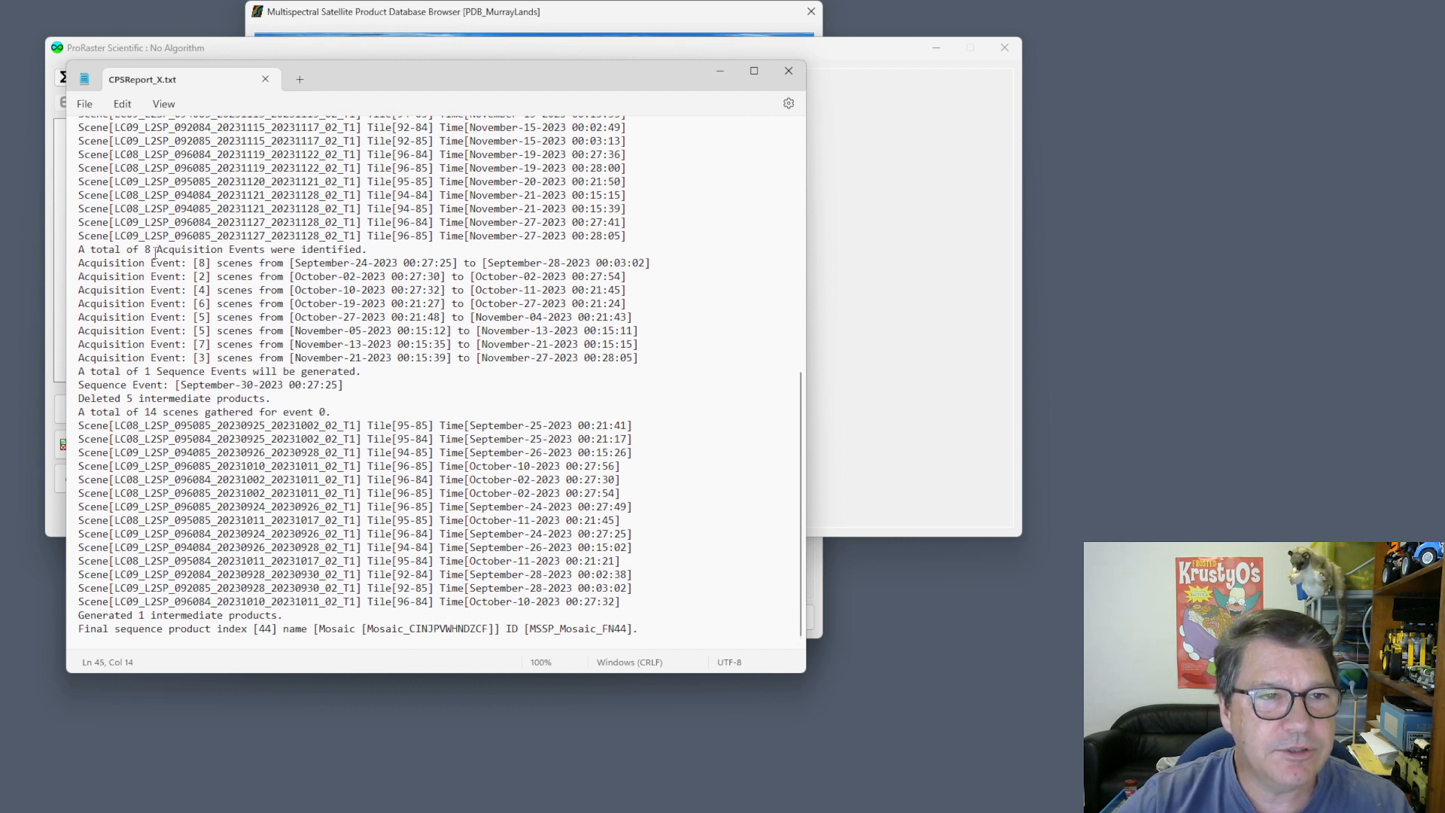
pyautogui.hotkey('ctrl', 'shift', 'Right')
pyautogui.hotkey('ctrl', 'shift', 'Right')
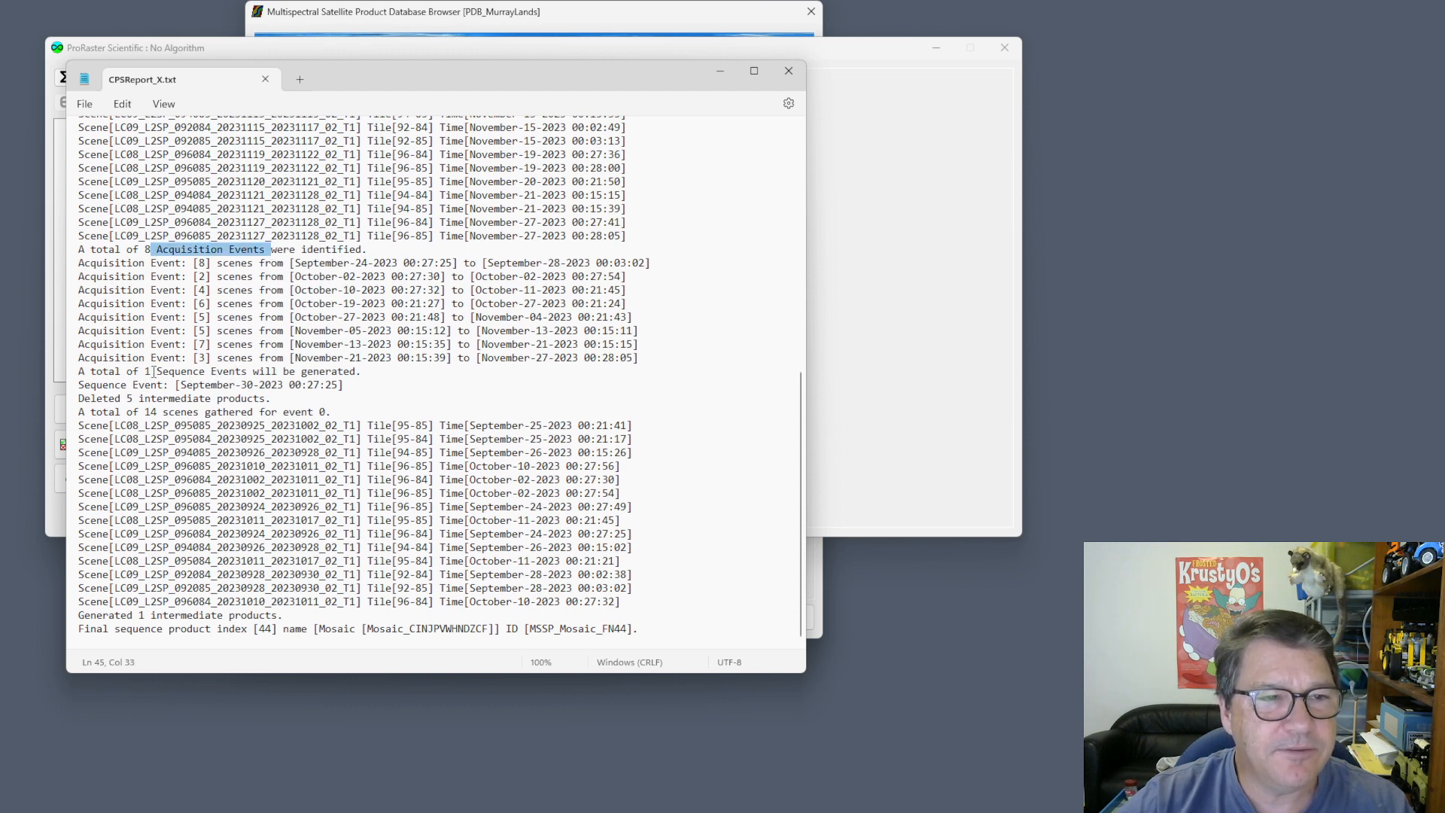
pyautogui.moveTo(154, 371); pyautogui.dragTo(367, 390)
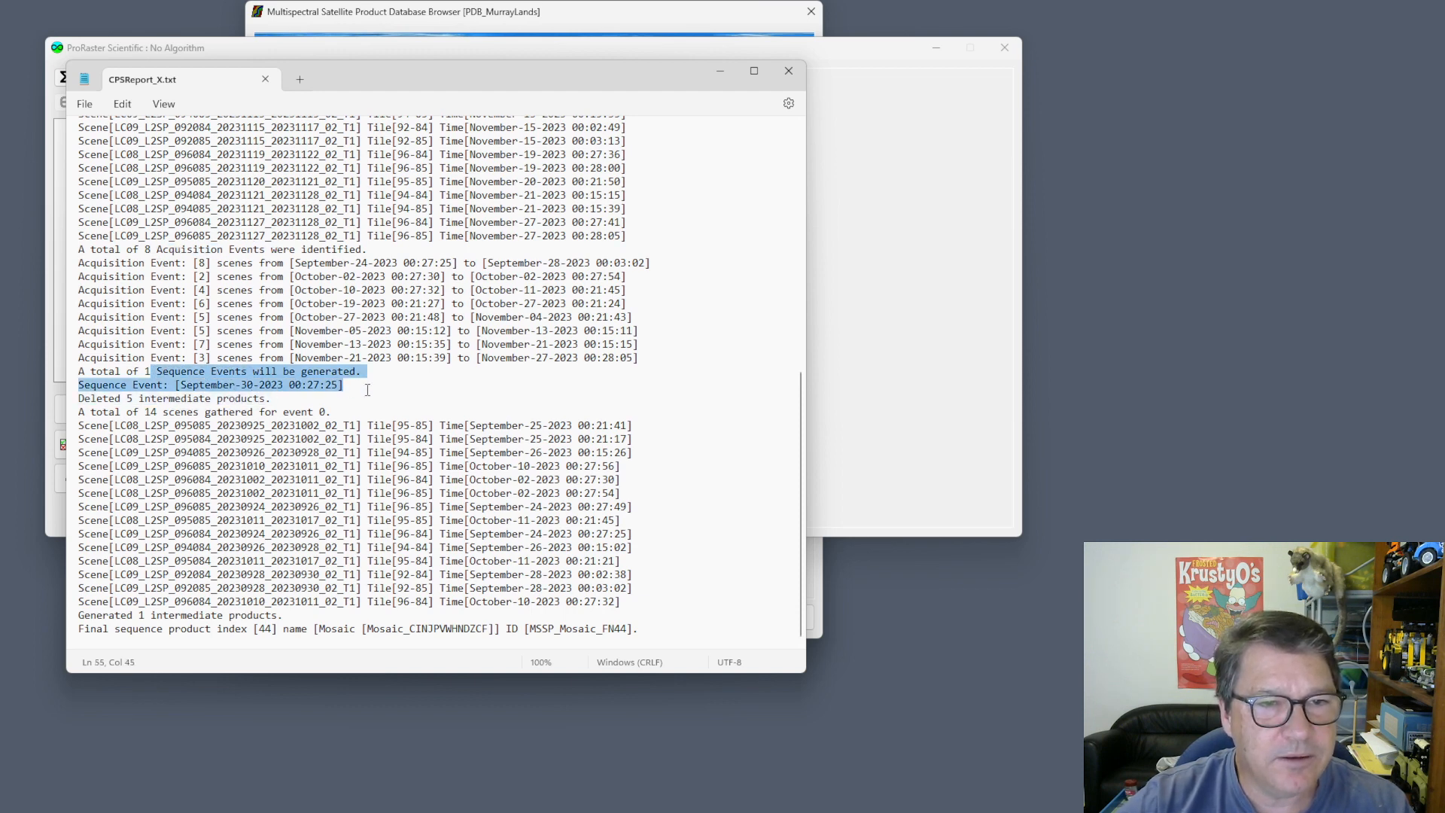
pyautogui.click(200, 422)
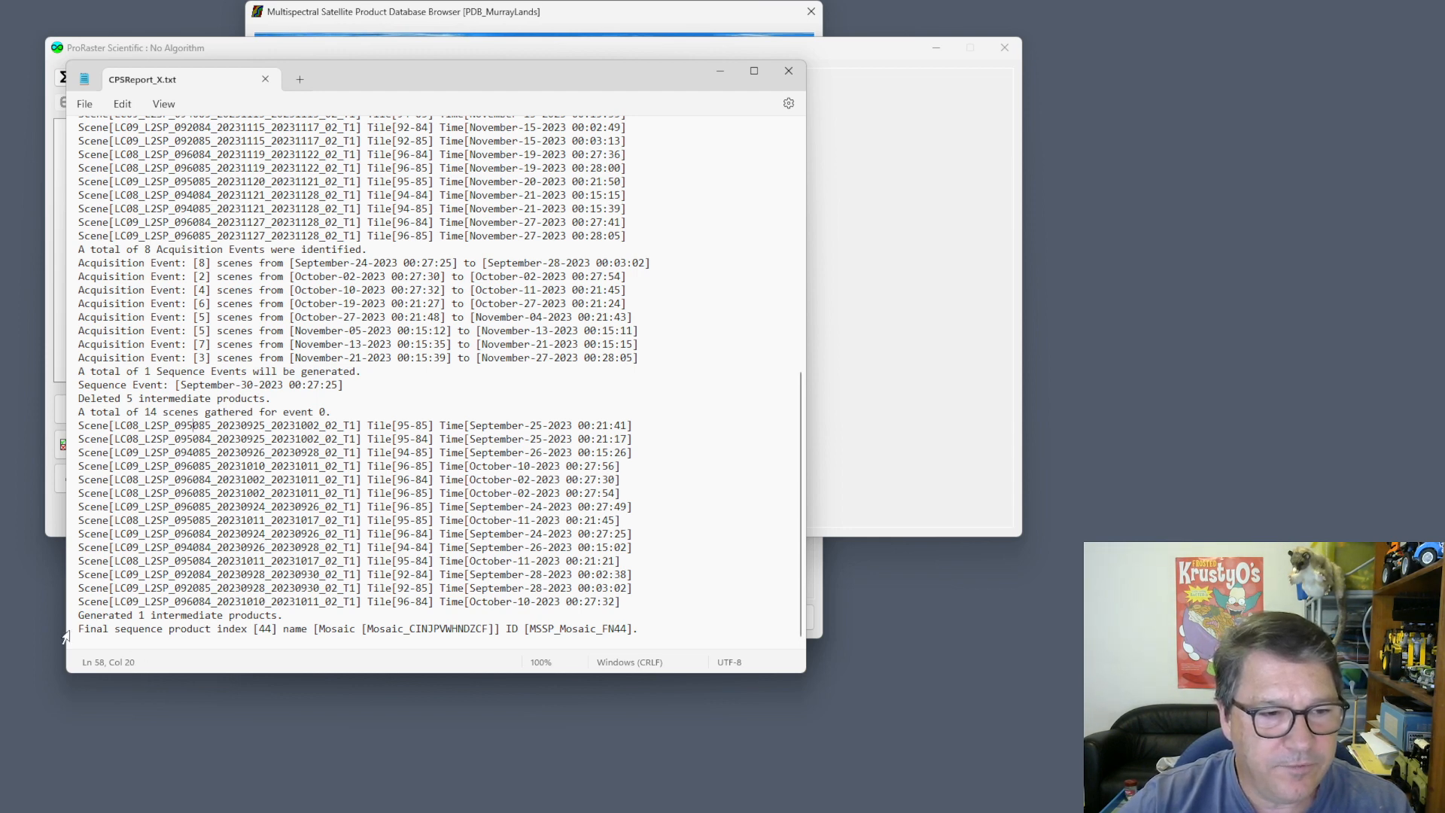
pyautogui.moveTo(78, 629); pyautogui.dragTo(636, 629)
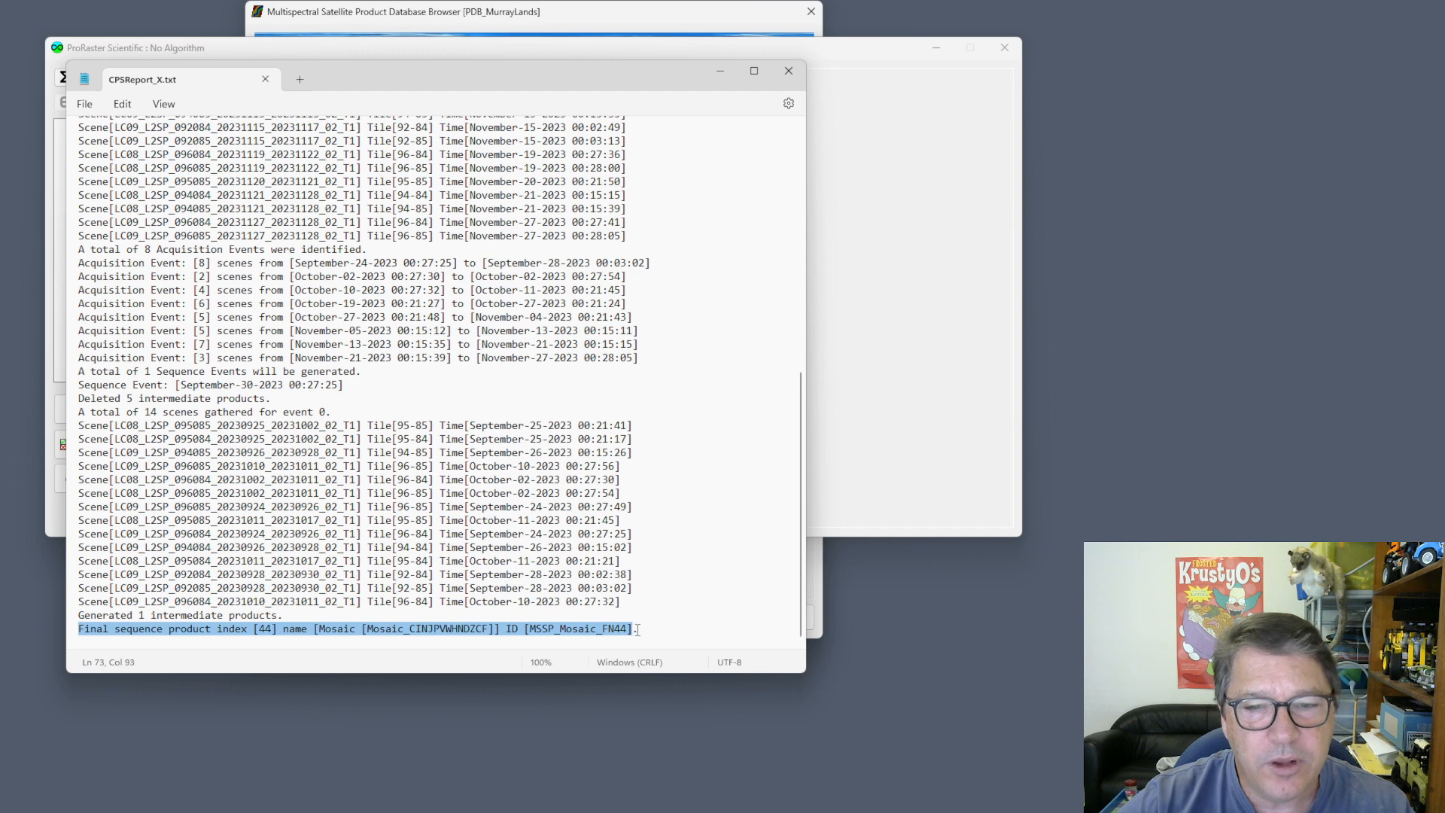
pyautogui.click(789, 73)
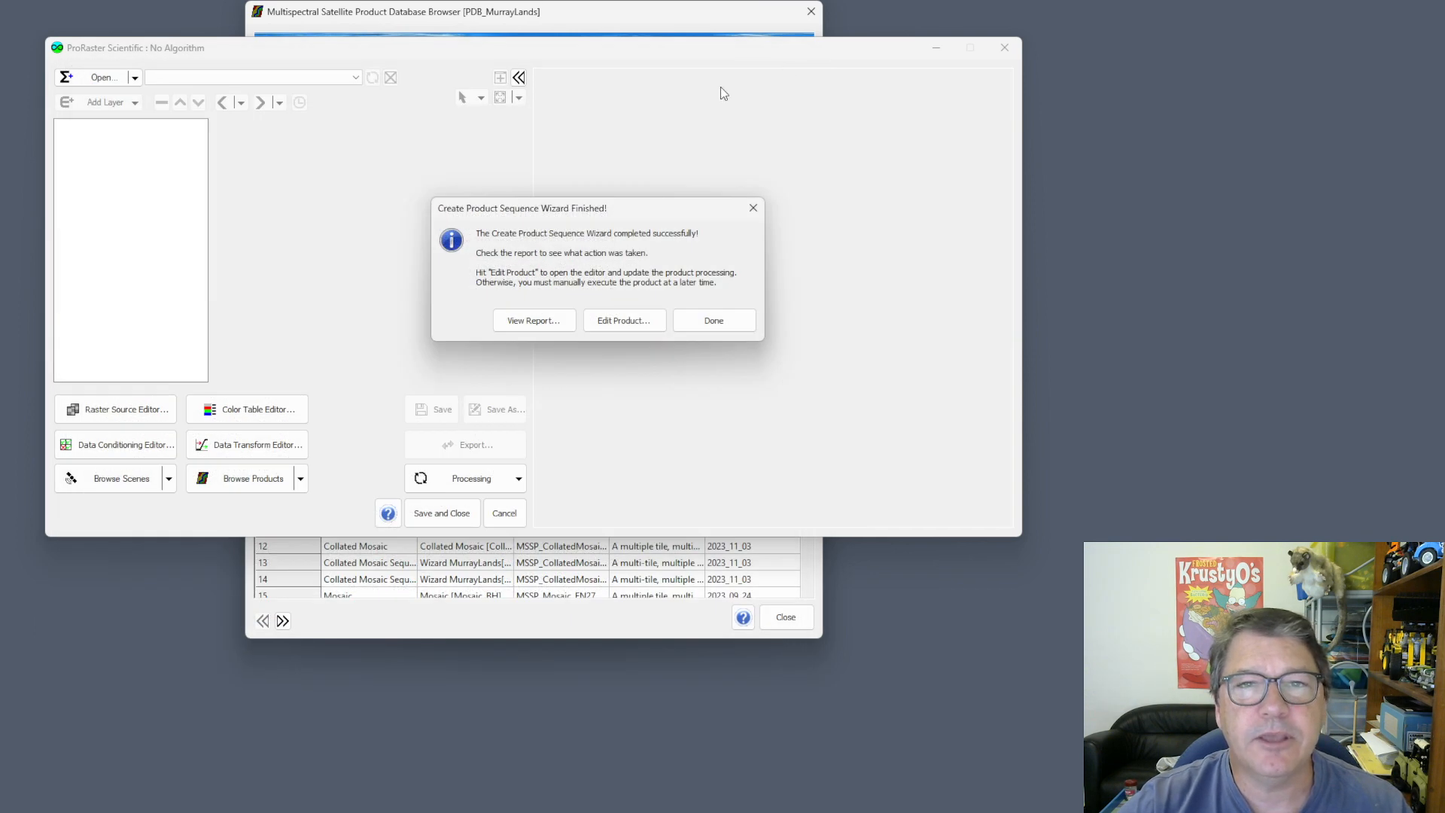
# - Open the generated mosaic in the product editor and add an NDVI spectral index operation using BOA Reflectance
pyautogui.click(623, 321)
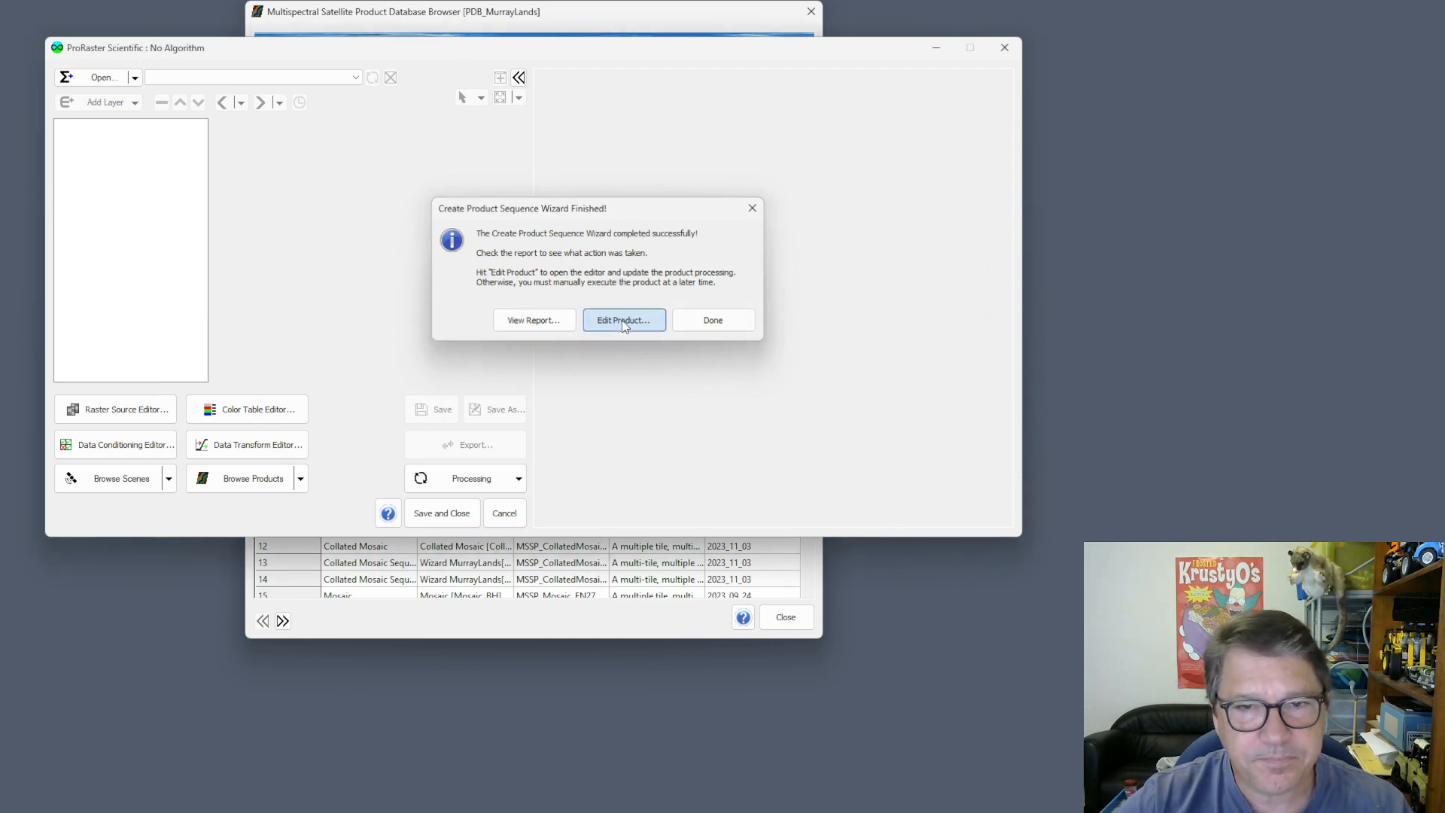
pyautogui.moveTo(502, 131); pyautogui.dragTo(555, 169)
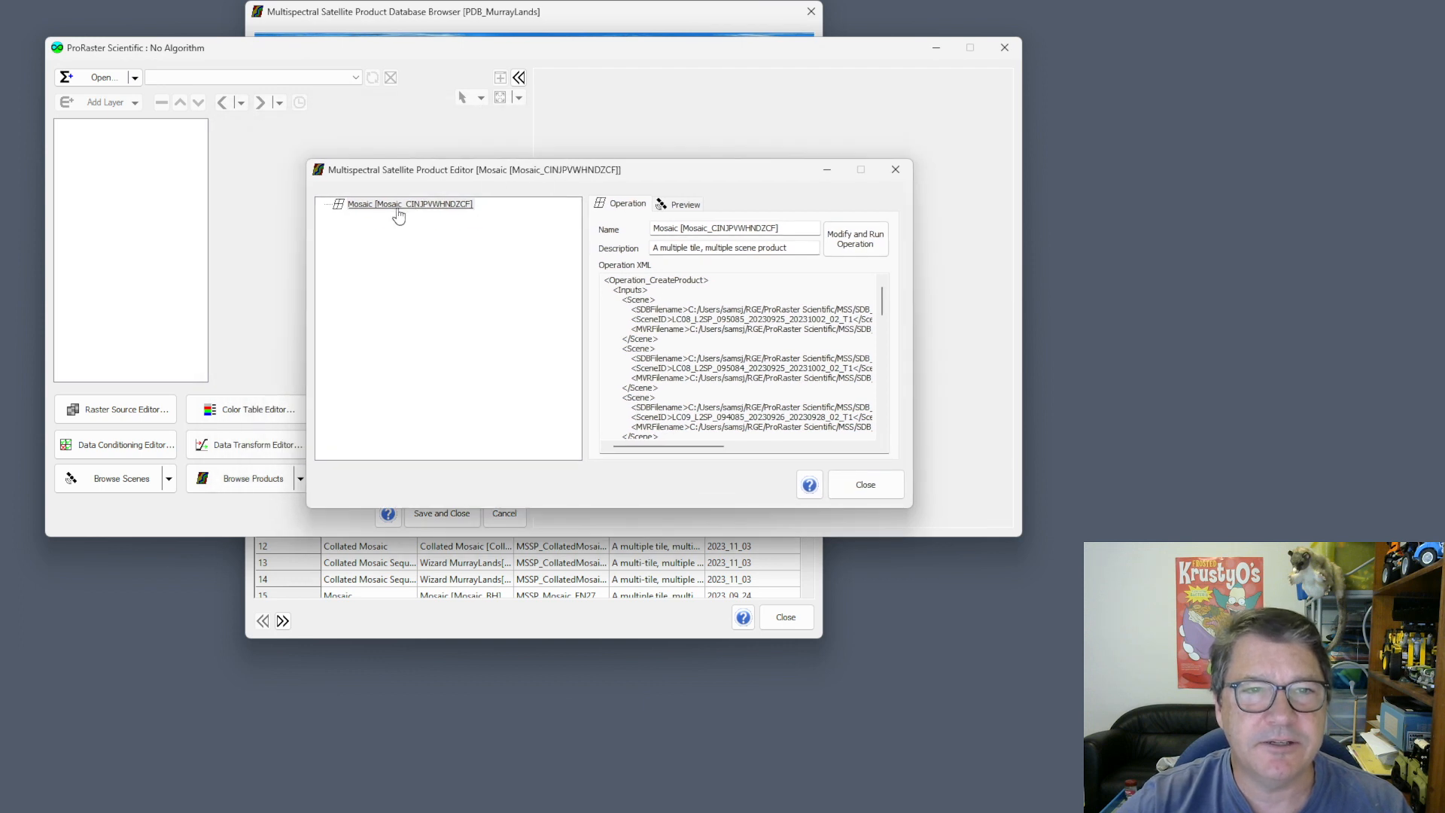
pyautogui.click(391, 204)
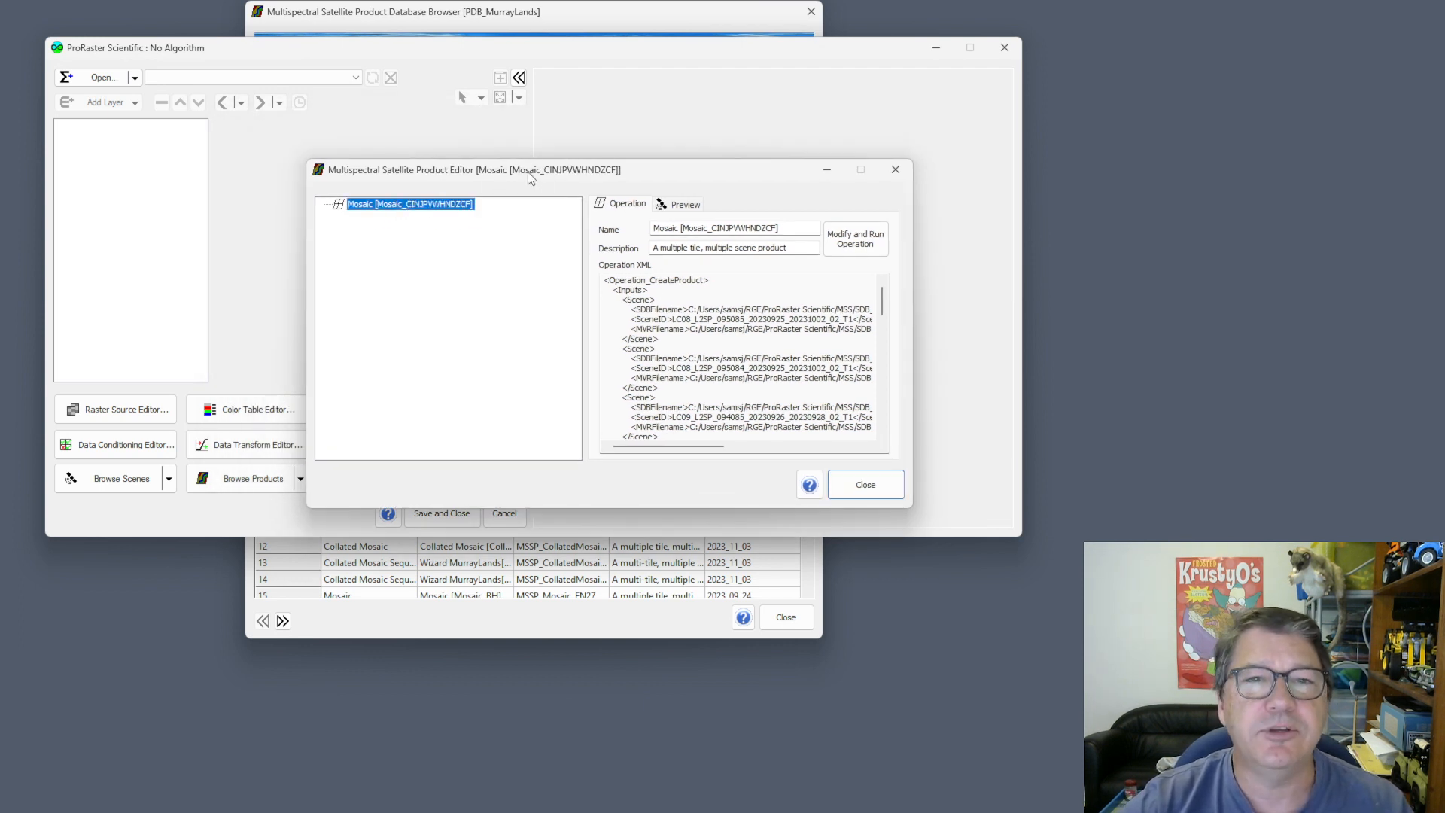
pyautogui.moveTo(529, 178); pyautogui.dragTo(559, 137)
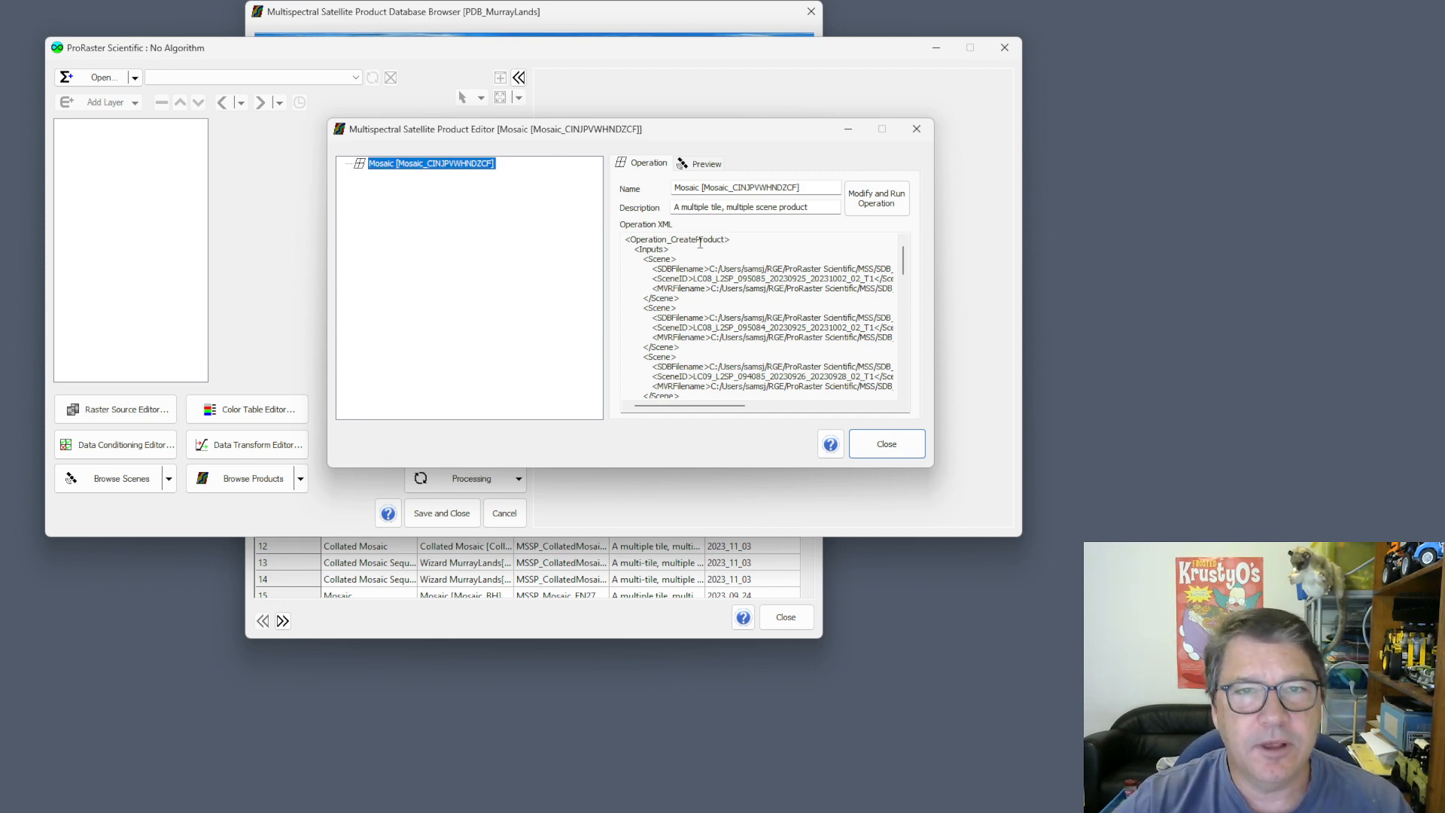
pyautogui.rightClick(423, 166)
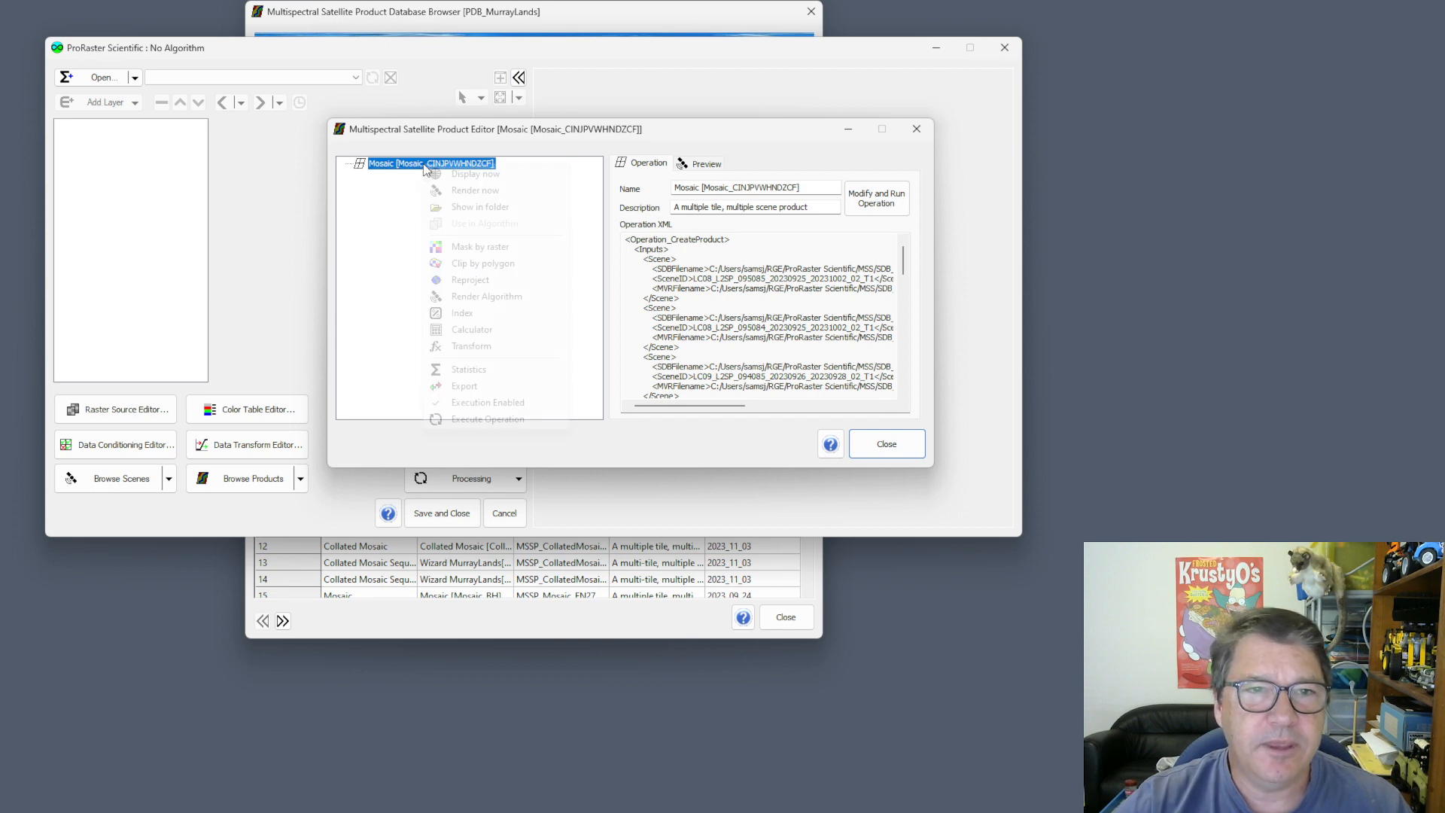
pyautogui.click(468, 314)
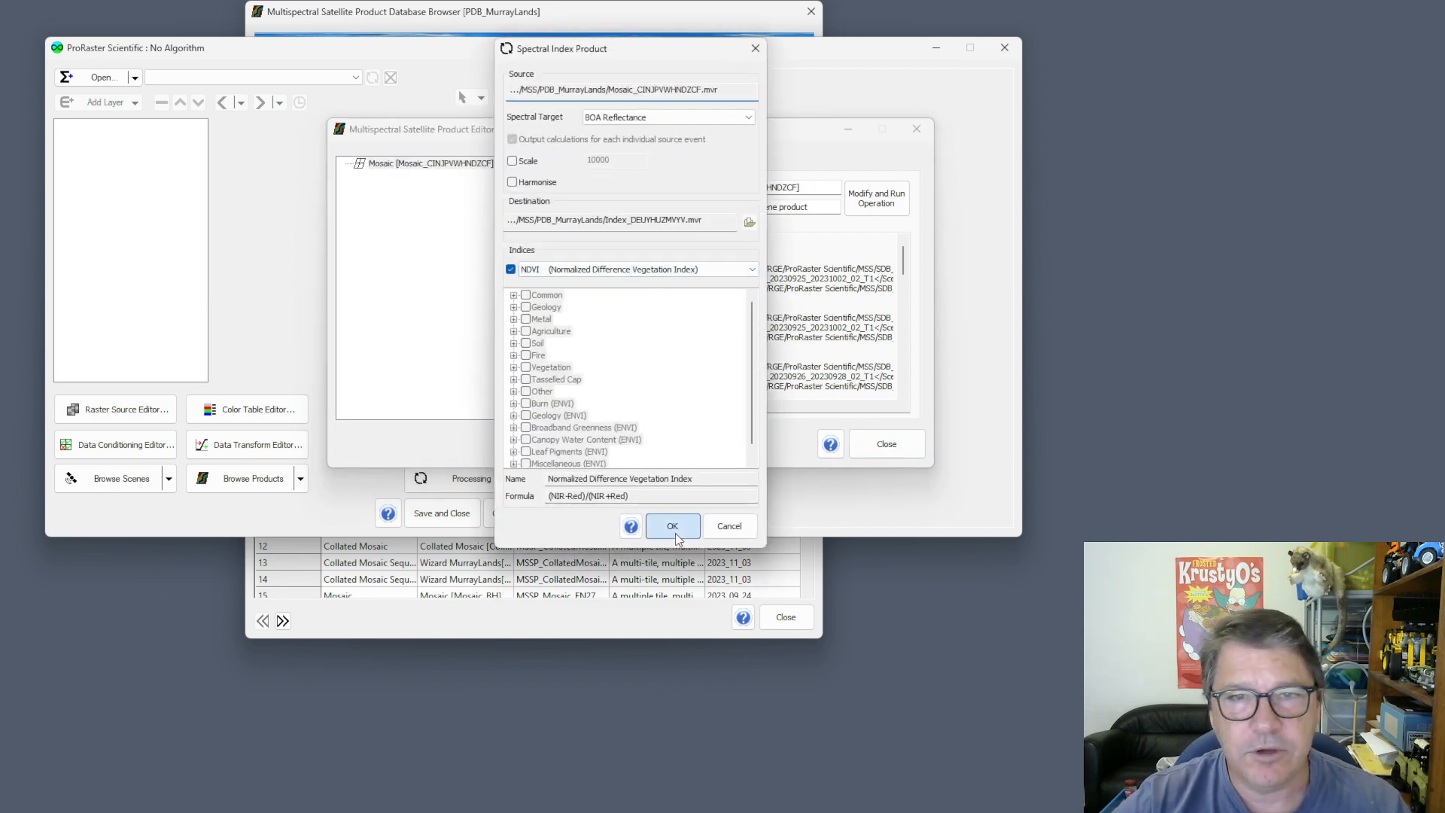
pyautogui.click(674, 528)
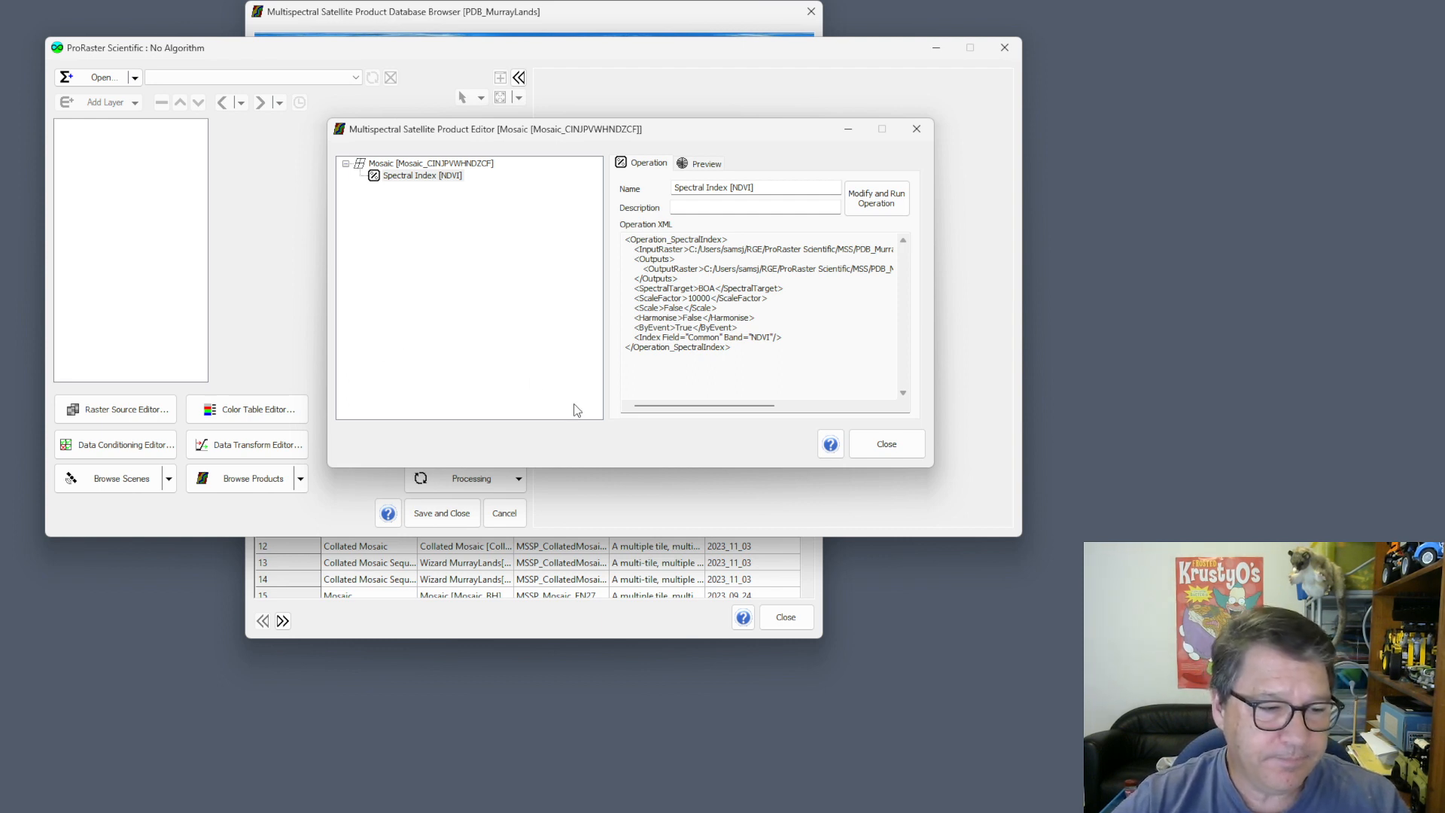
# - Close the product editor and the product database browser, and start the Create Product Sequence Wizard again at its script page
pyautogui.click(896, 447)
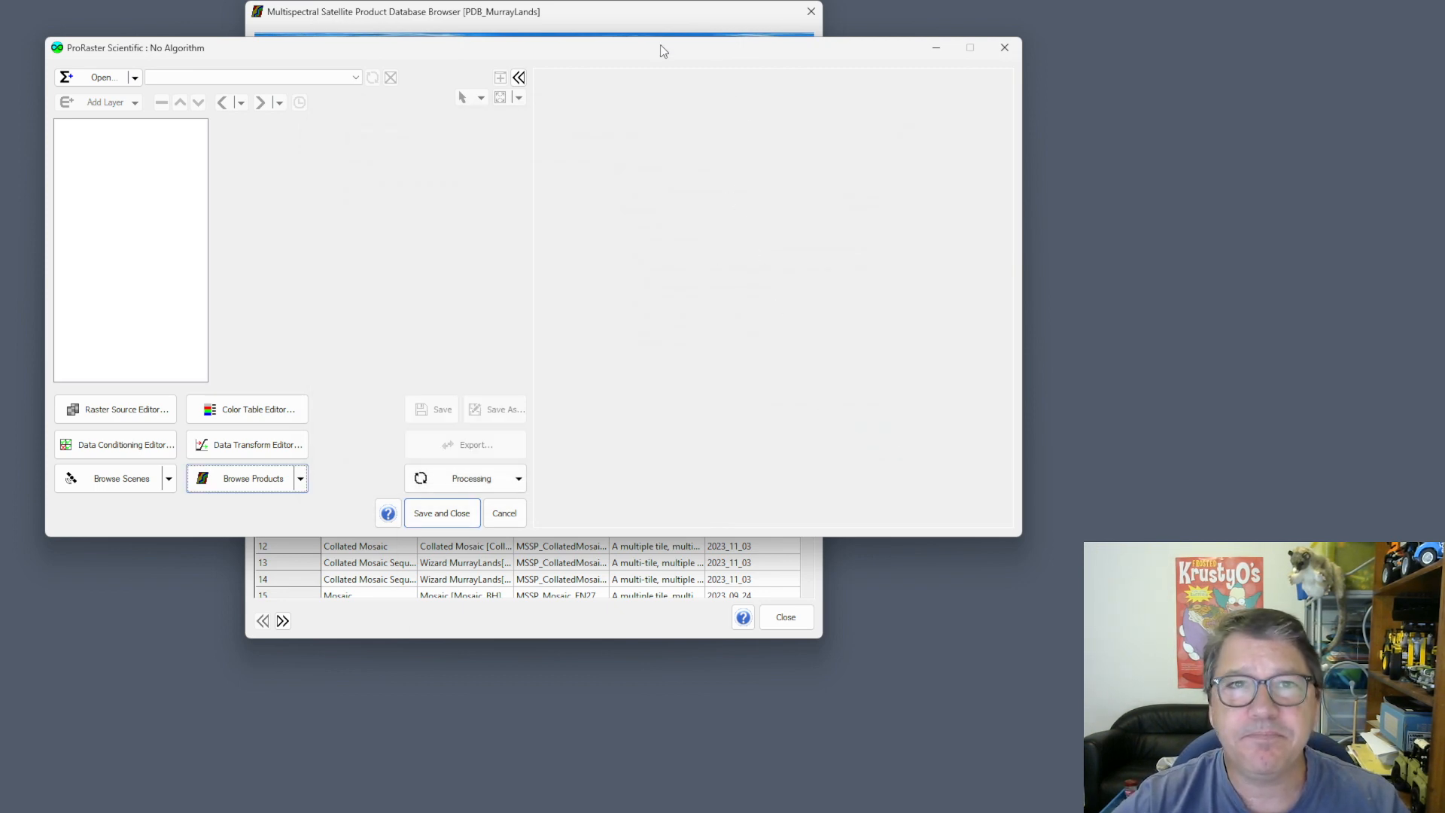
pyautogui.click(811, 11)
pyautogui.click(300, 480)
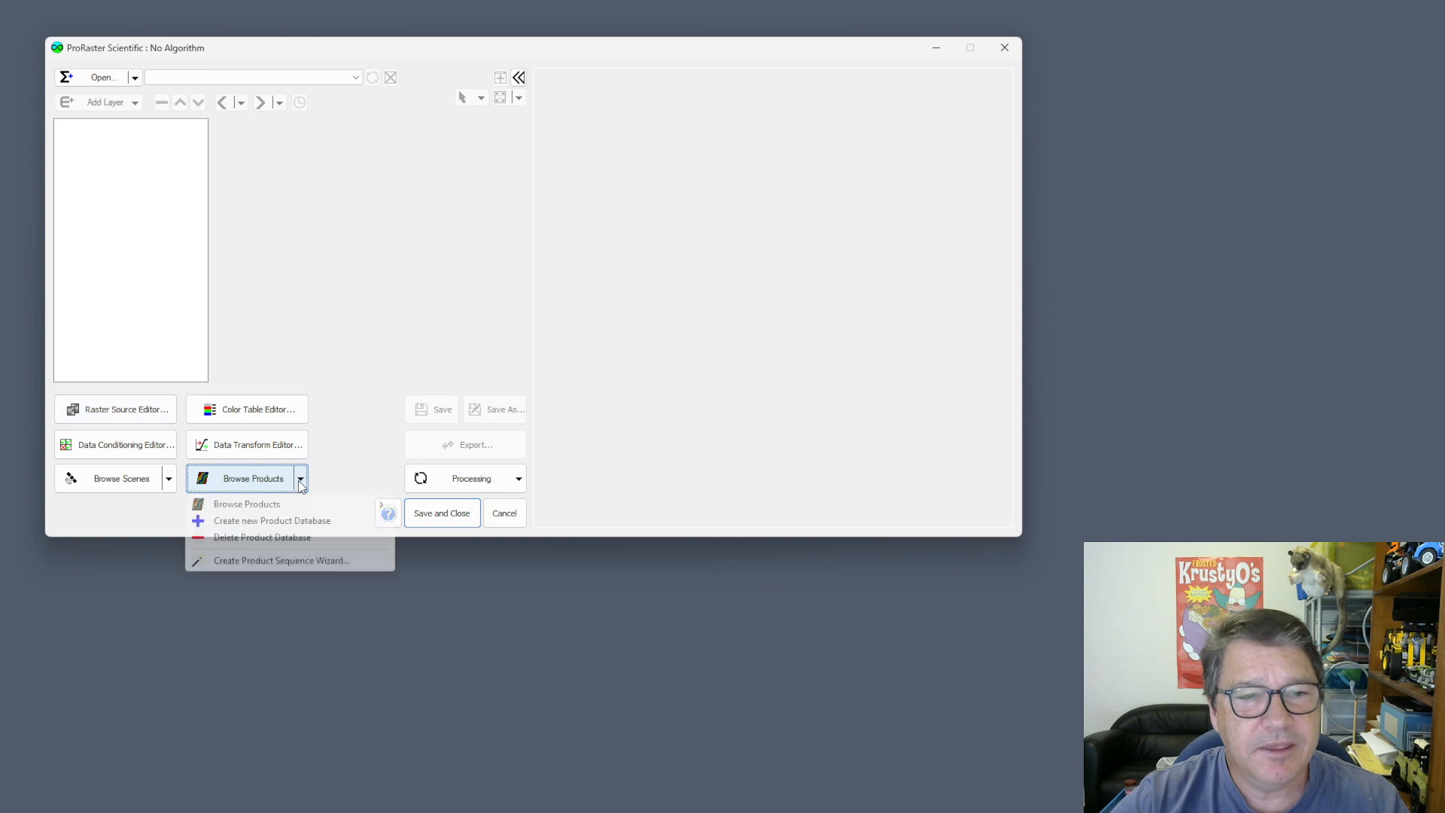
pyautogui.click(286, 561)
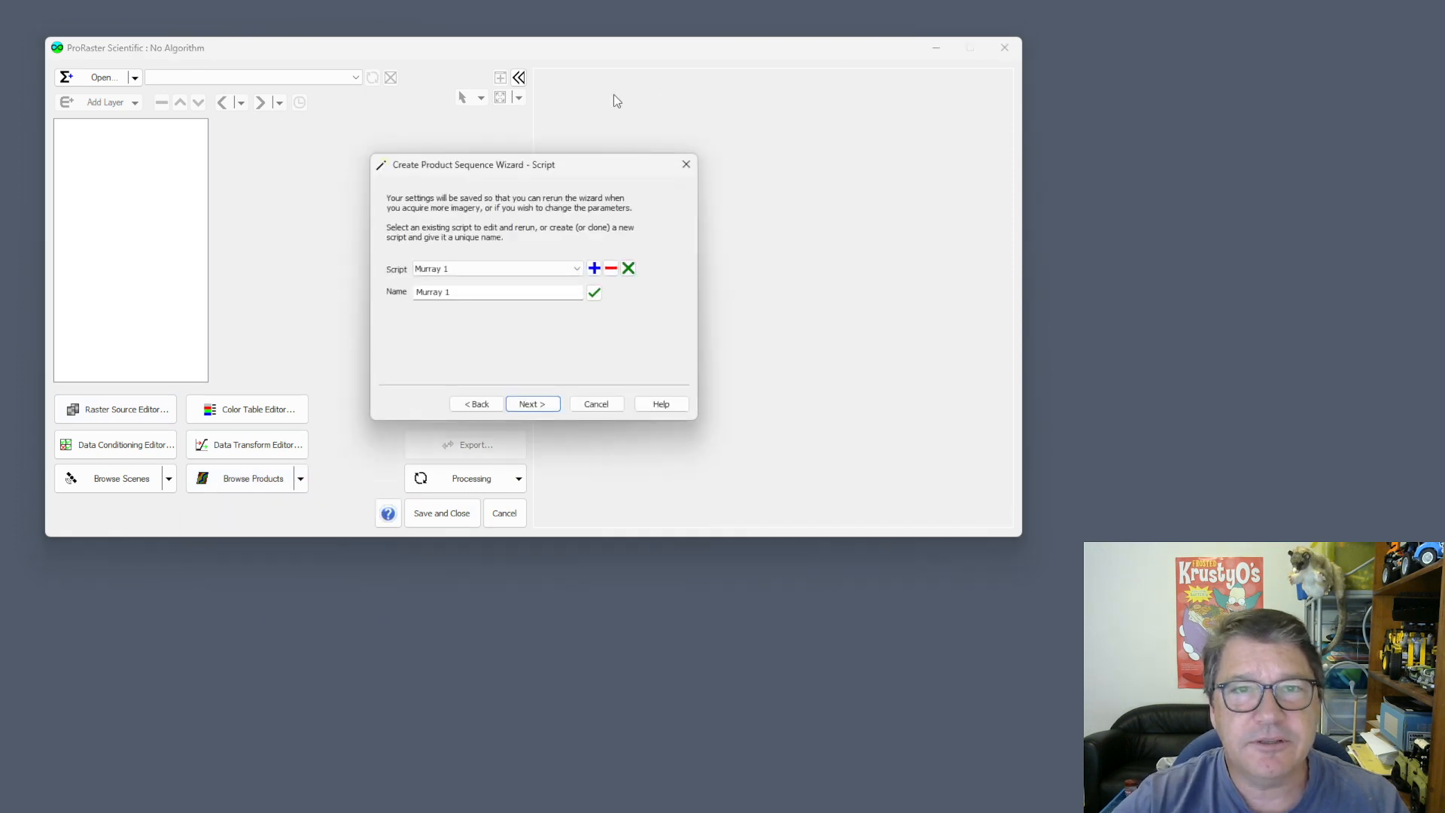